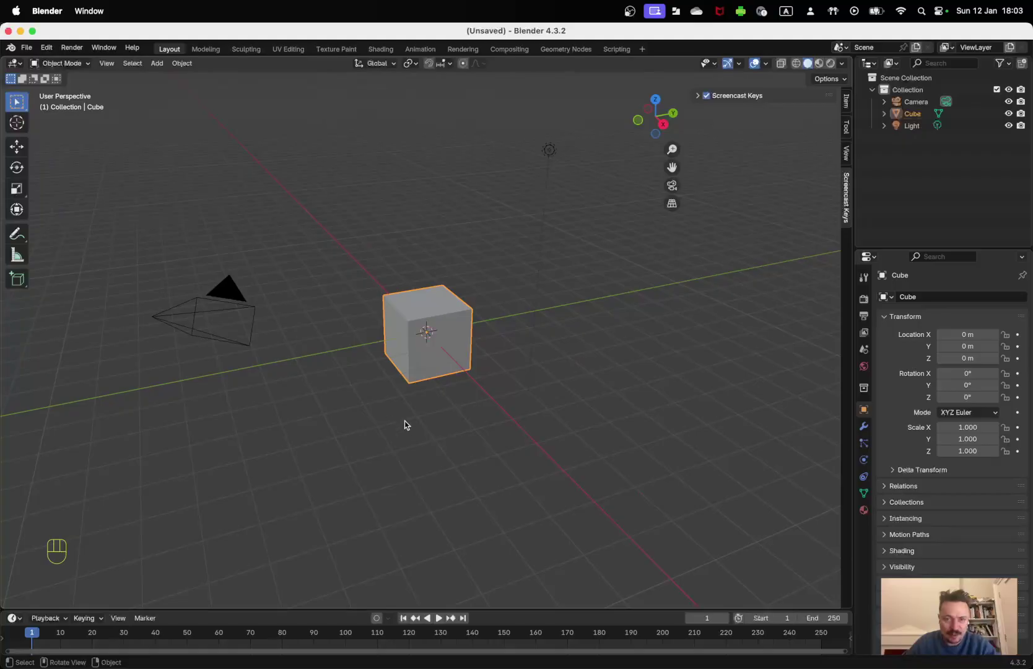
pyautogui.click(65, 63)
pyautogui.click(69, 77)
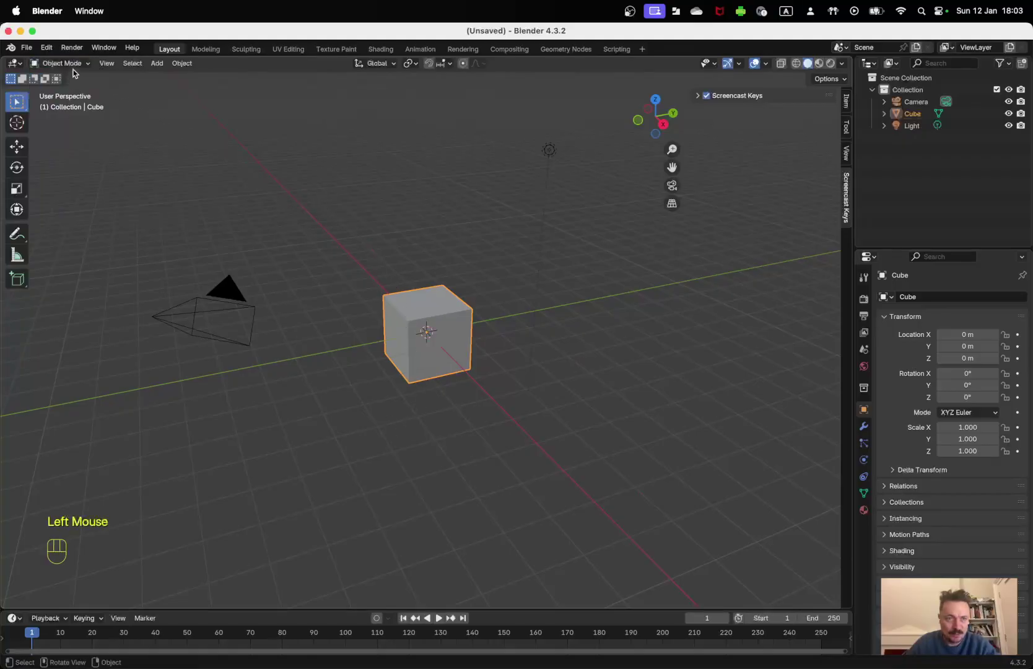
pyautogui.press('Tab')
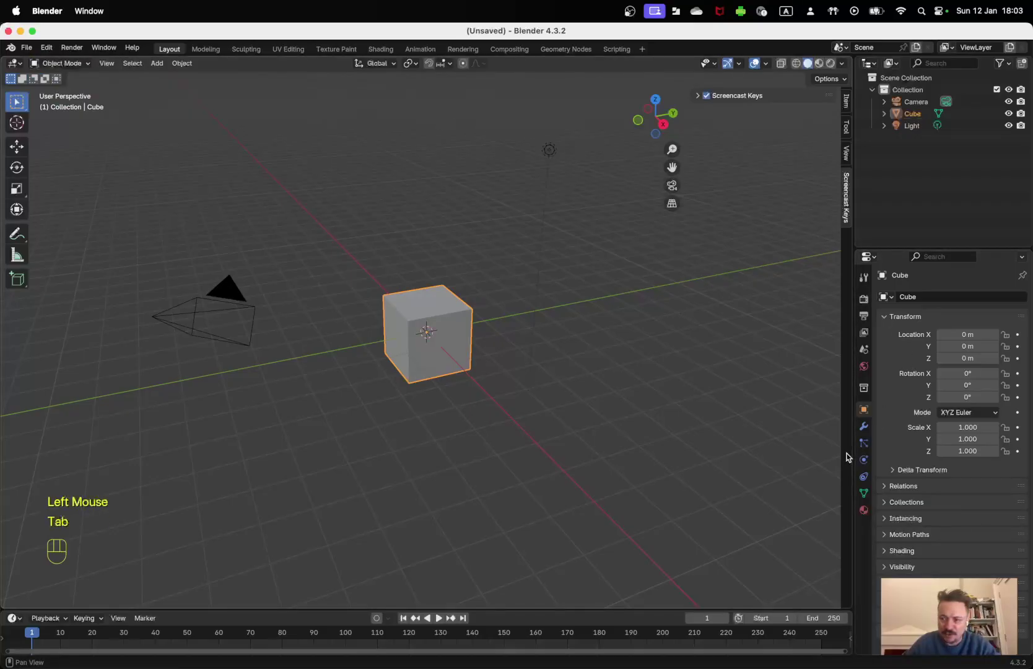
pyautogui.click(863, 426)
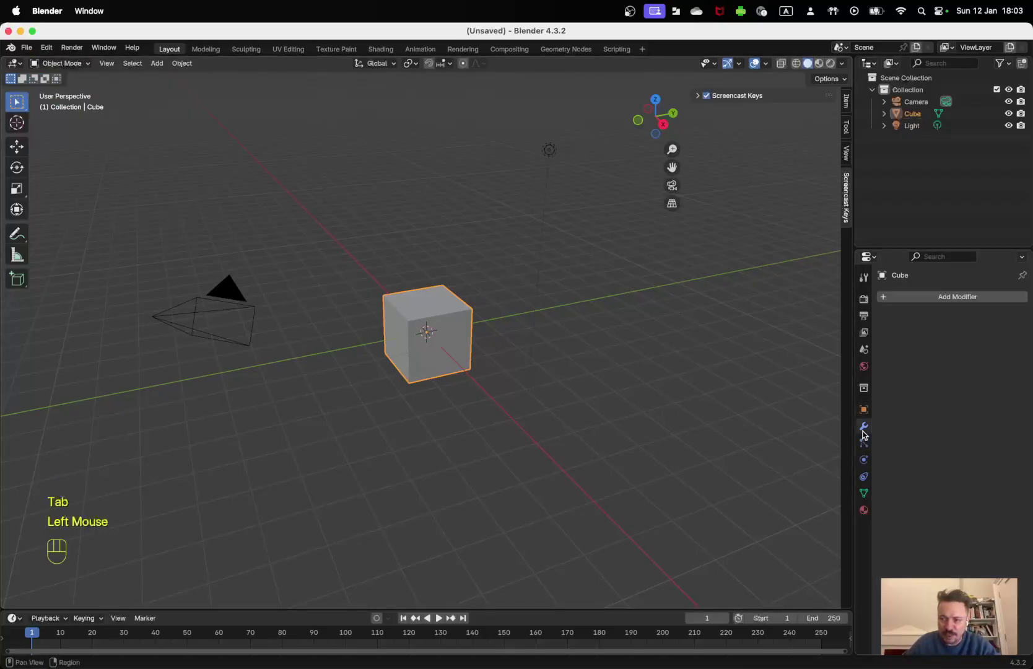
pyautogui.click(904, 296)
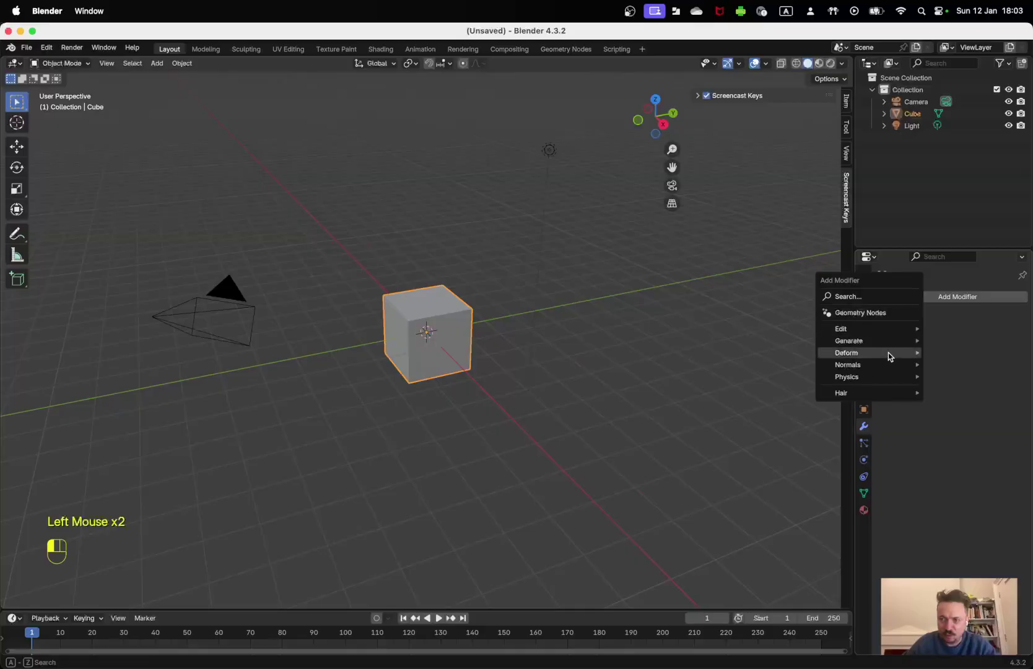
pyautogui.click(1003, 348)
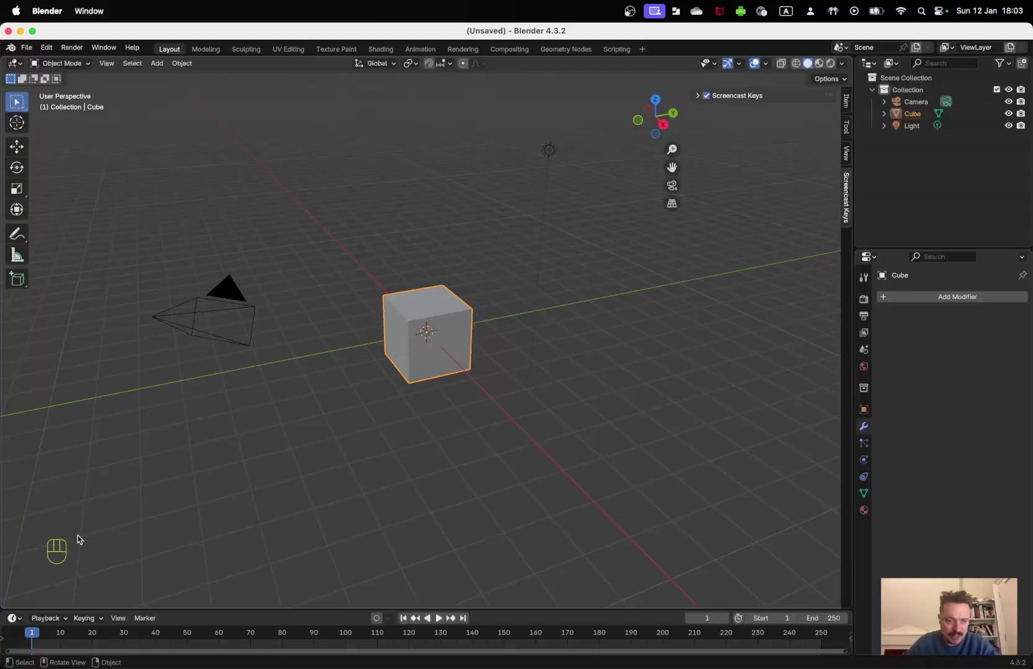
pyautogui.click(162, 469)
pyautogui.rightClick(173, 463)
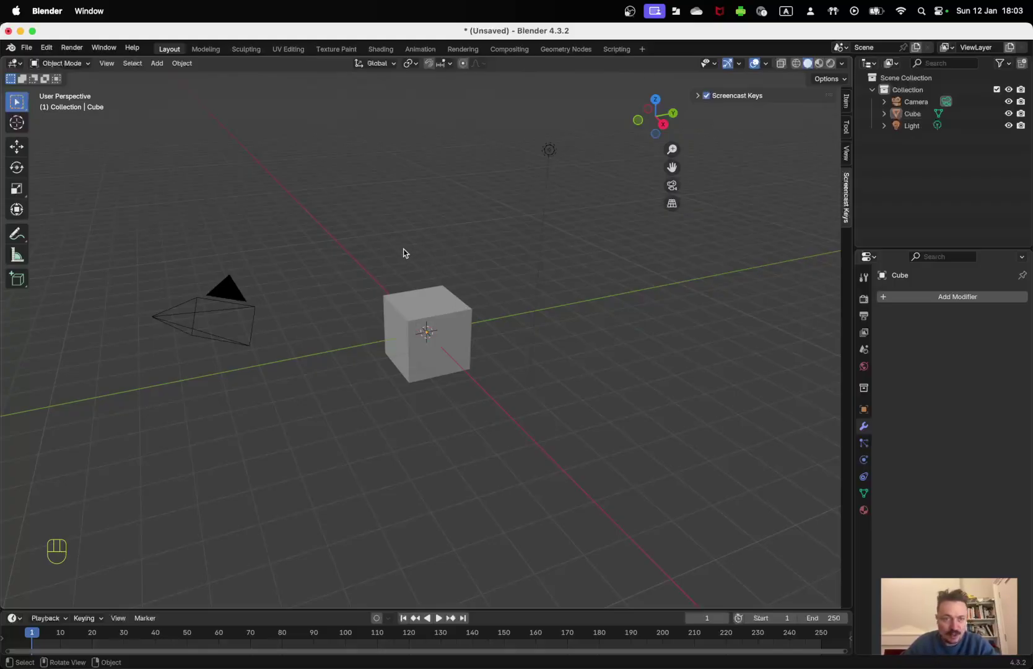
# - Switch to the top orthographic view and delete the default cube from the scene
pyautogui.click(428, 300)
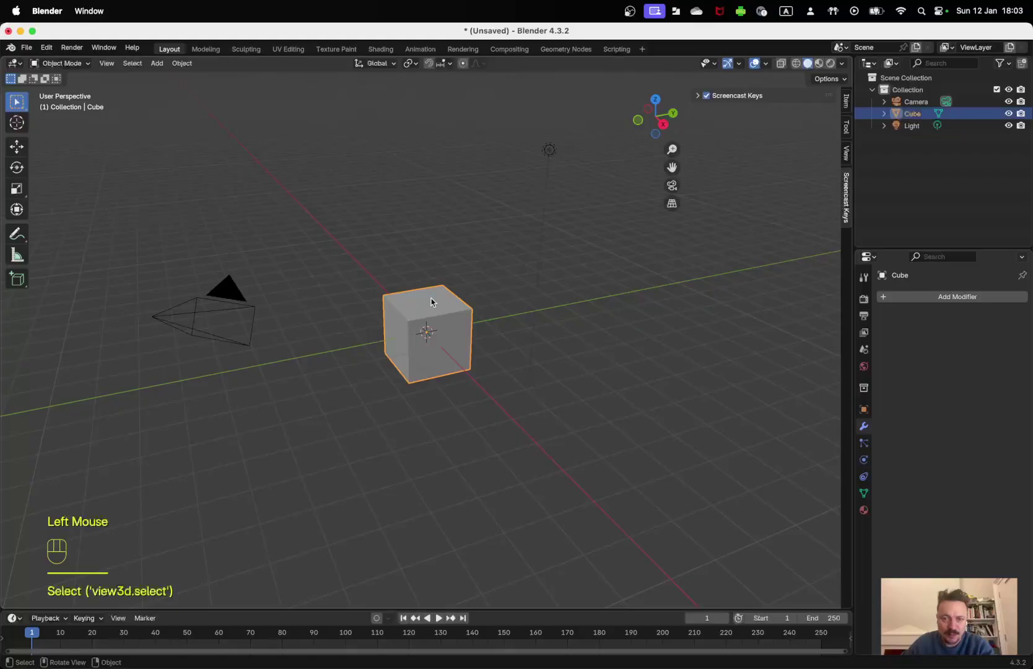
pyautogui.press('KP_7')
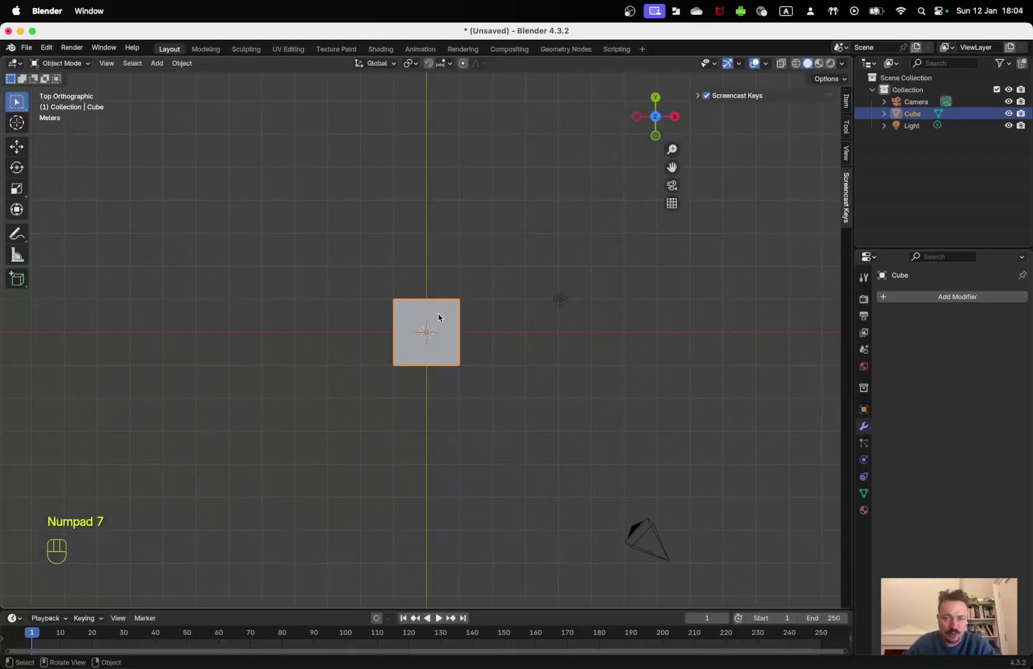
pyautogui.press('x')
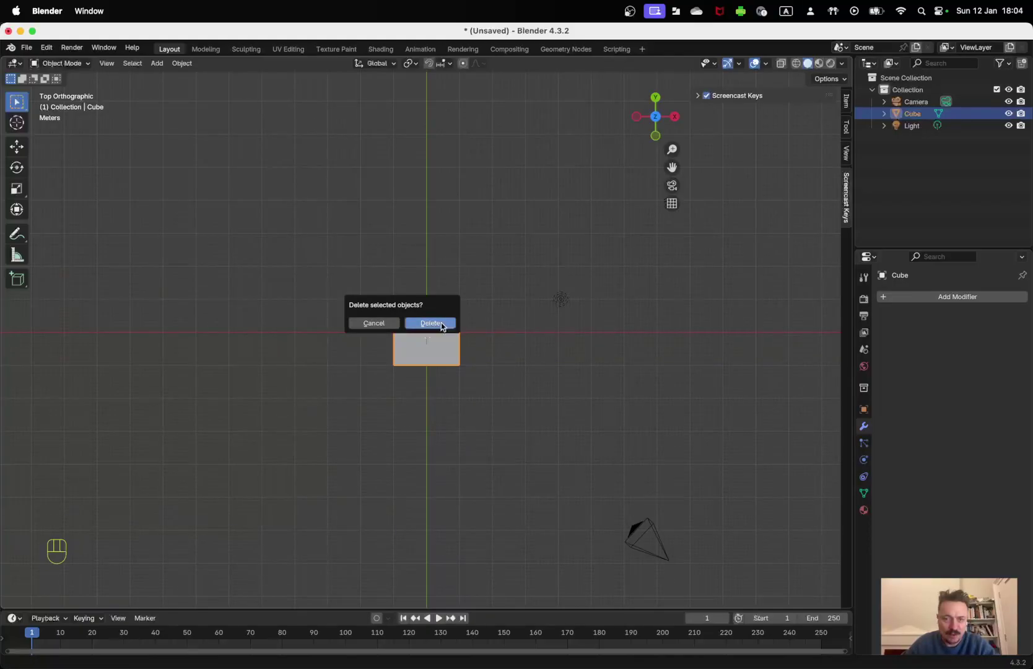
pyautogui.click(560, 300)
pyautogui.click(420, 330)
pyautogui.press('x')
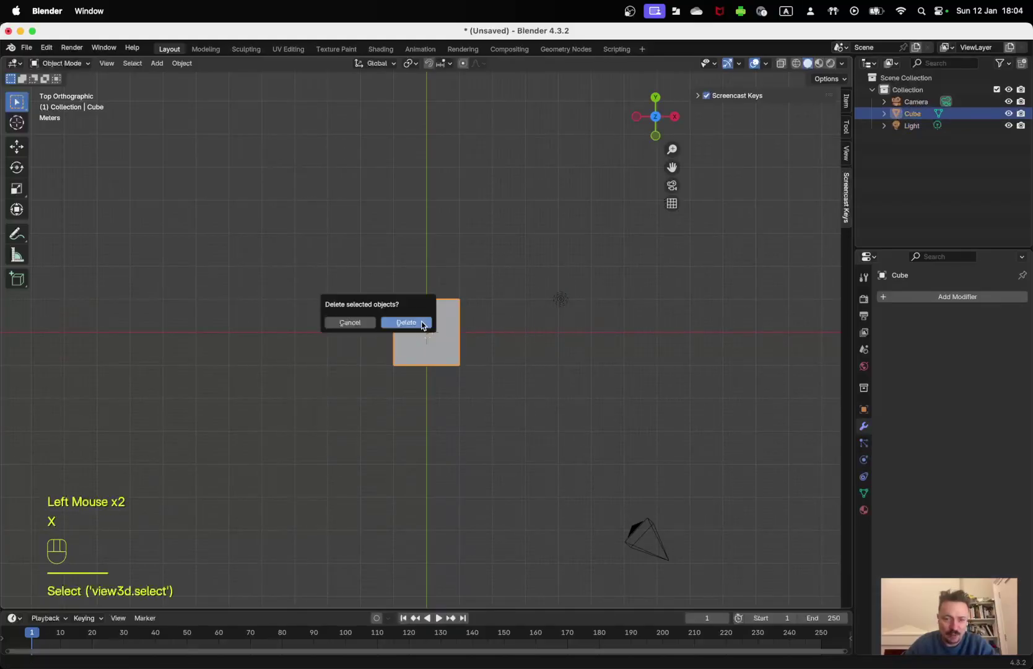
pyautogui.click(421, 323)
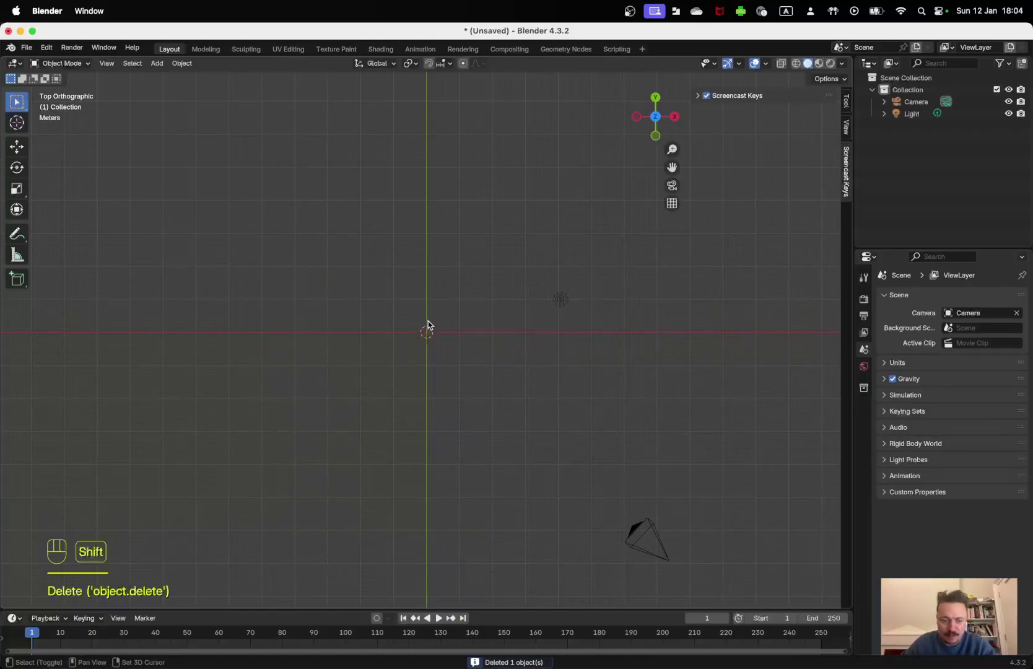
# - Add a plane mesh at the world origin and open it in Edit Mode with all vertices deselected
pyautogui.hotkey('shift', 'a')
pyautogui.moveTo(433, 335)
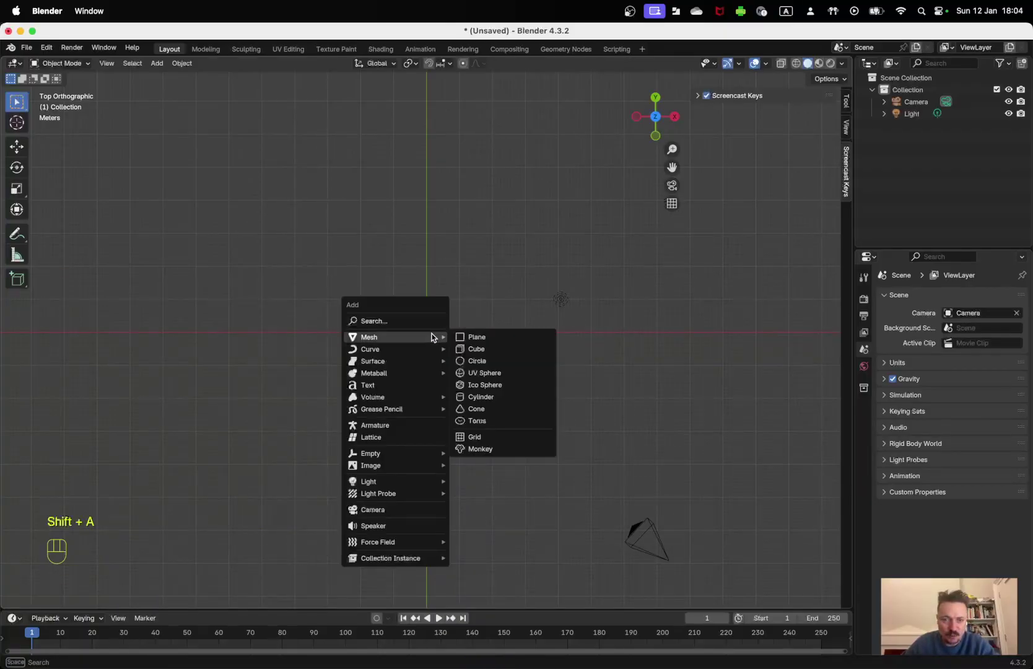
pyautogui.click(474, 337)
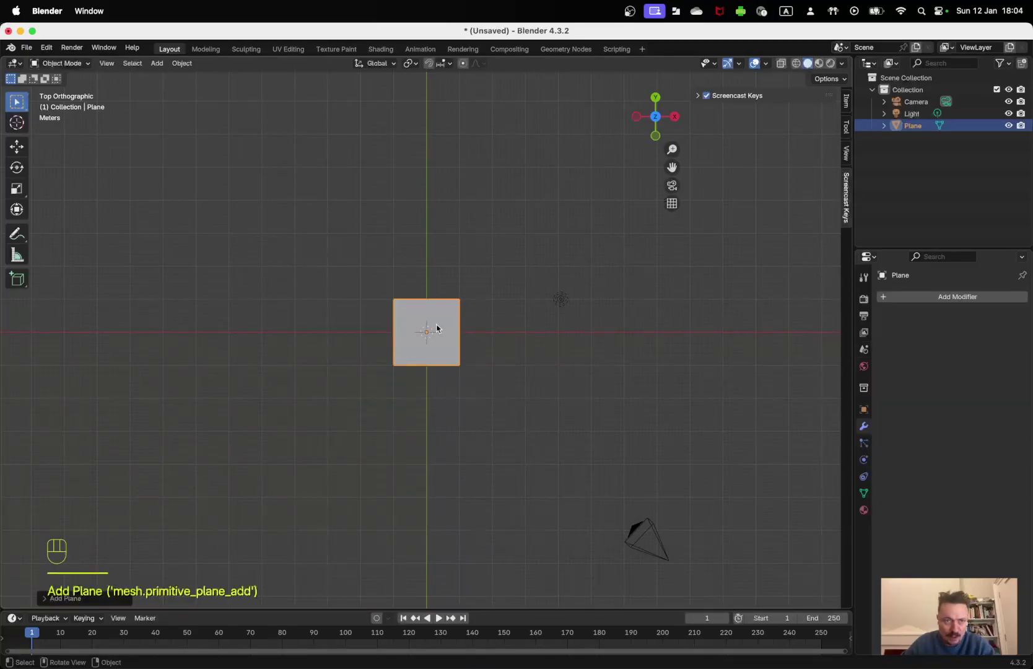
pyautogui.press('Tab')
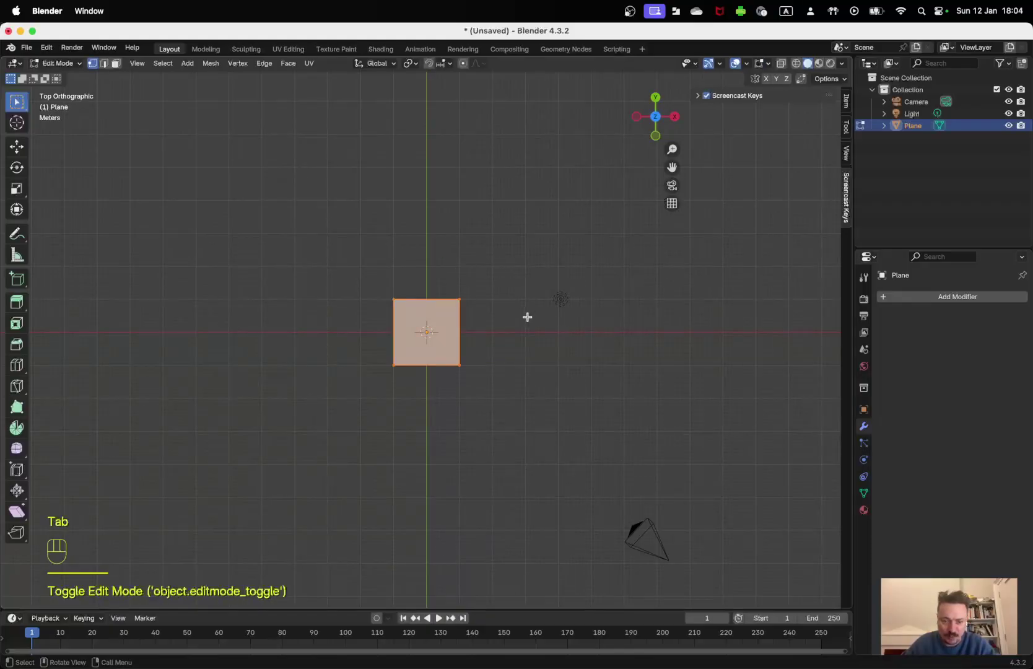
pyautogui.press('a')
pyautogui.press('a')
pyautogui.moveTo(501, 483); pyautogui.dragTo(517, 404, button='middle')
pyautogui.scroll(1, 517, 404)
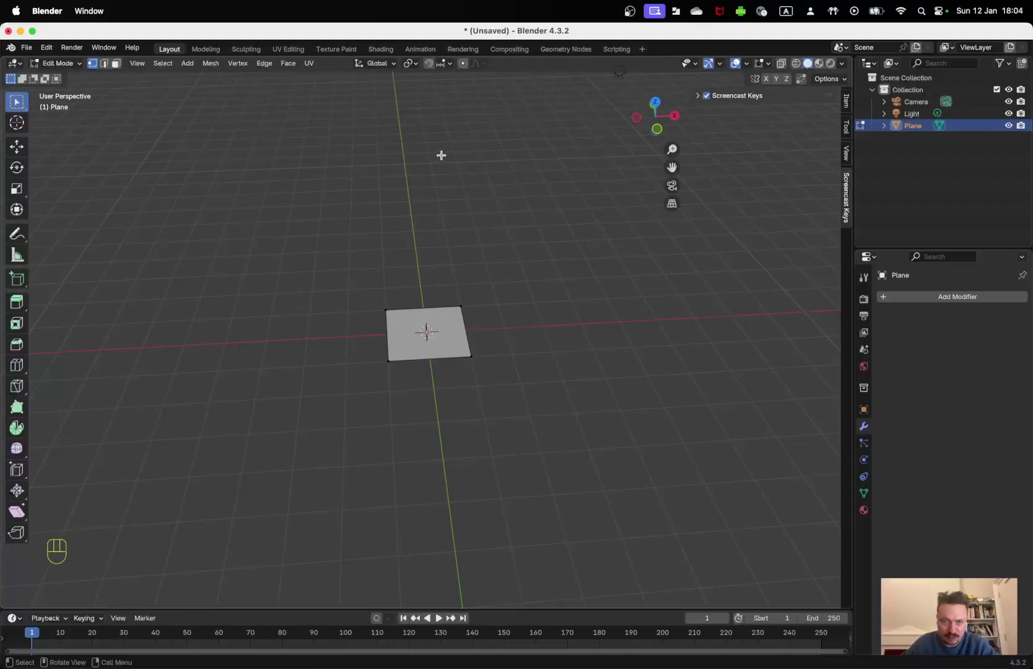
pyautogui.click(867, 300)
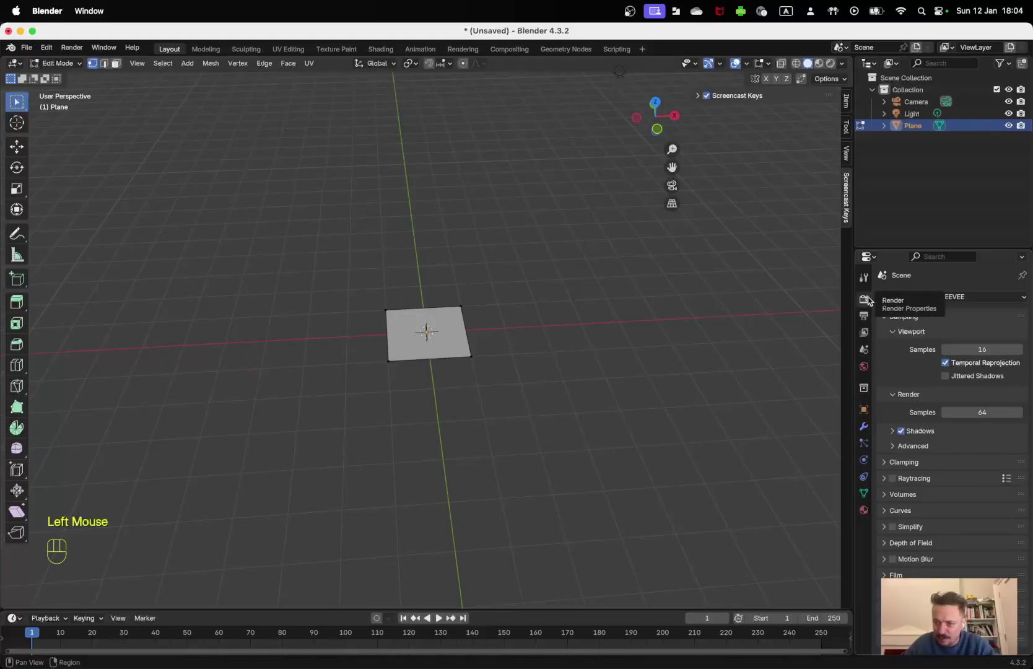
pyautogui.click(865, 316)
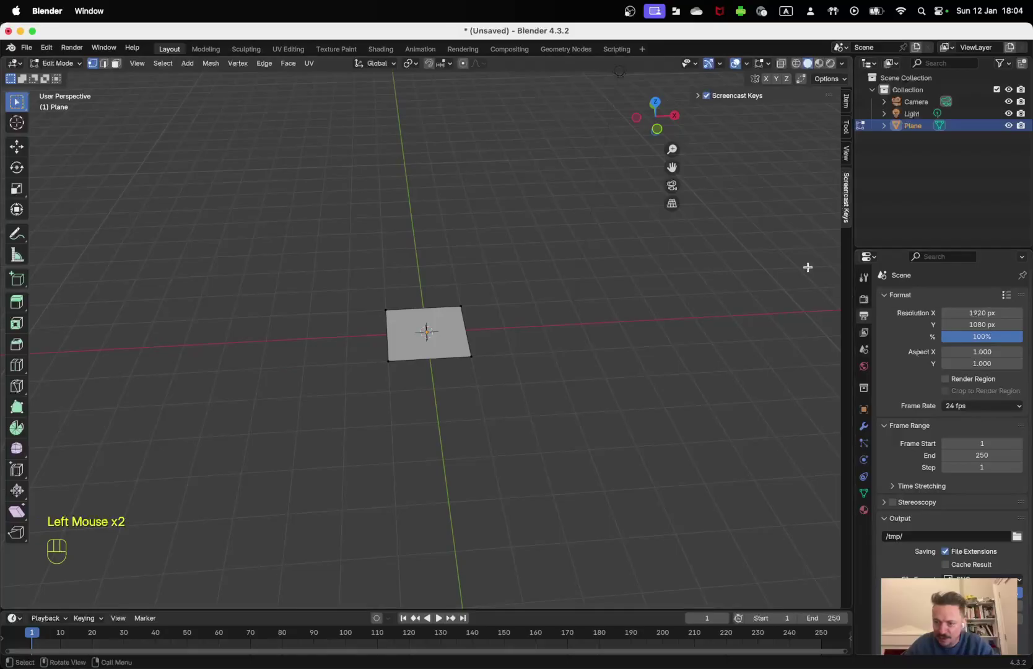
pyautogui.click(631, 12)
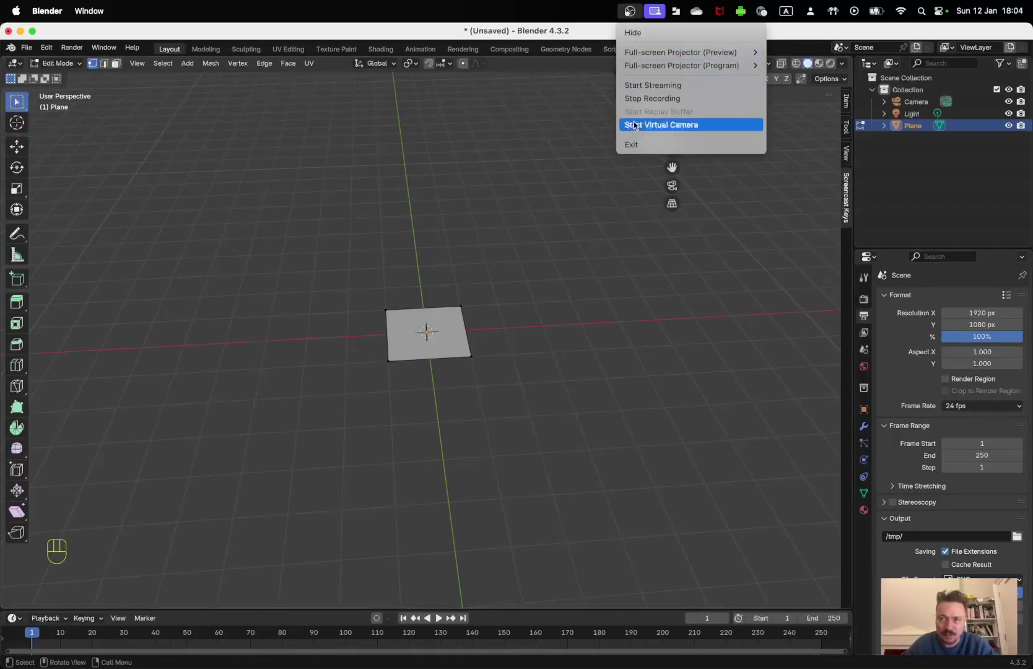
pyautogui.click(637, 88)
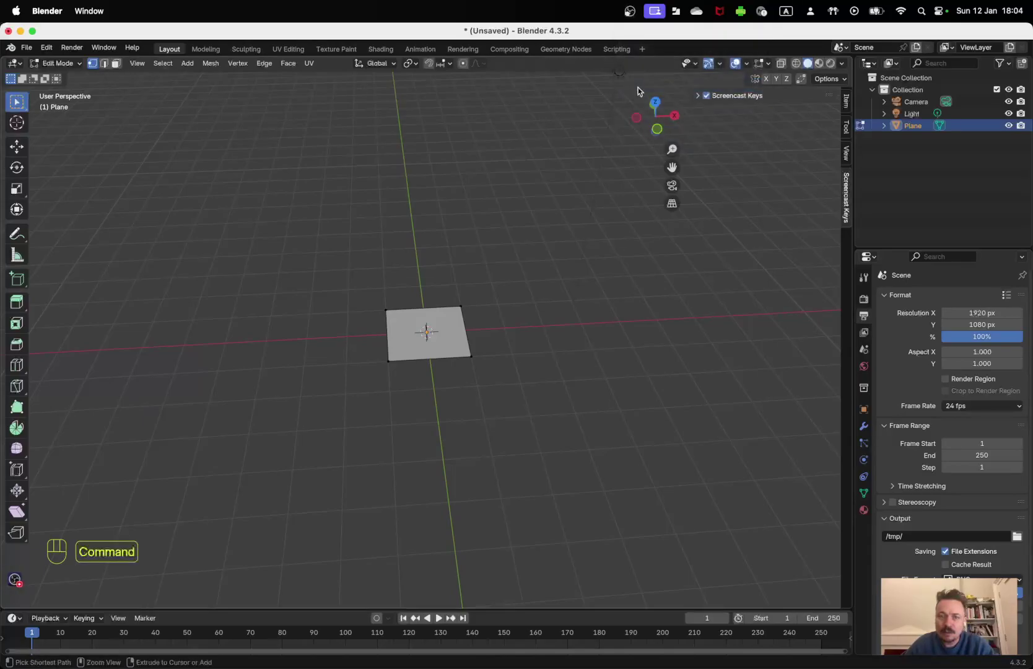
pyautogui.press('super+Tab')
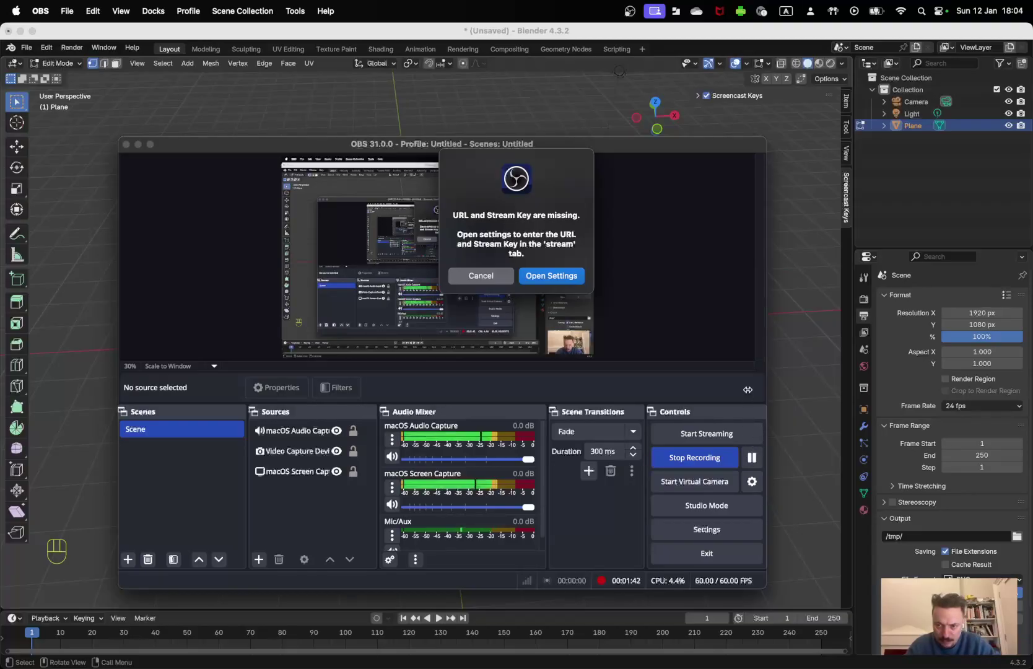
pyautogui.click(494, 277)
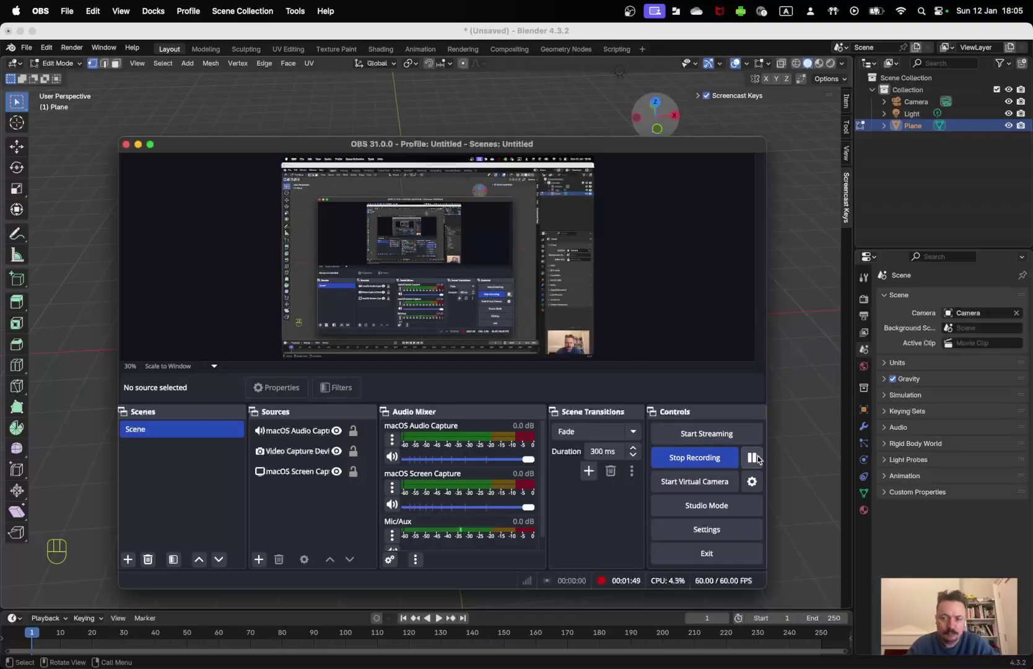
pyautogui.click(778, 465)
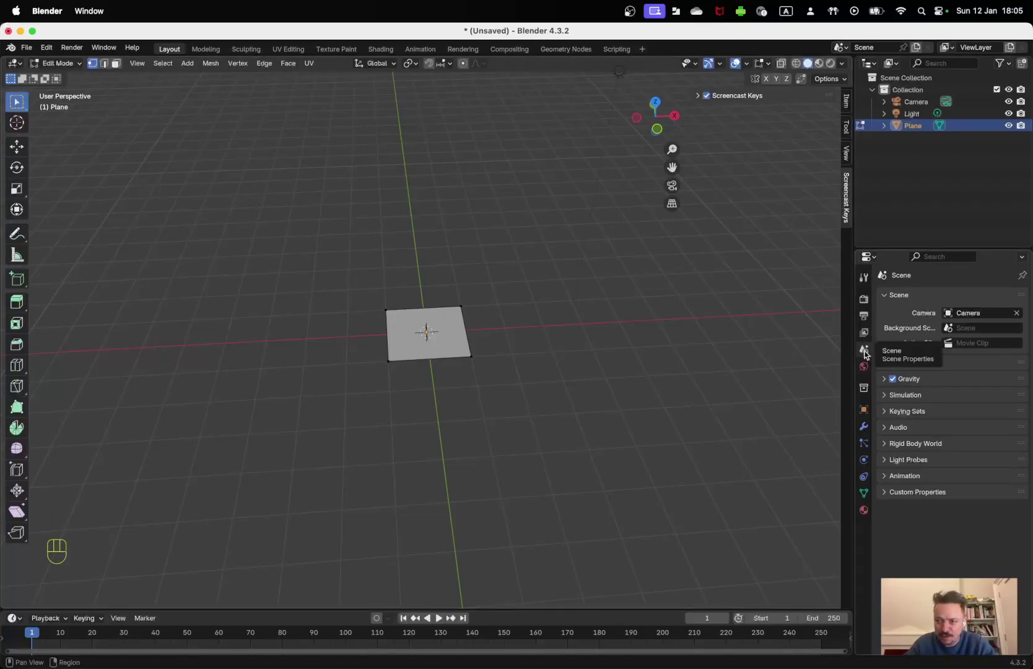
# - Review the scene's unit settings, then return to Object Mode and check the plane's transform properties
pyautogui.click(889, 363)
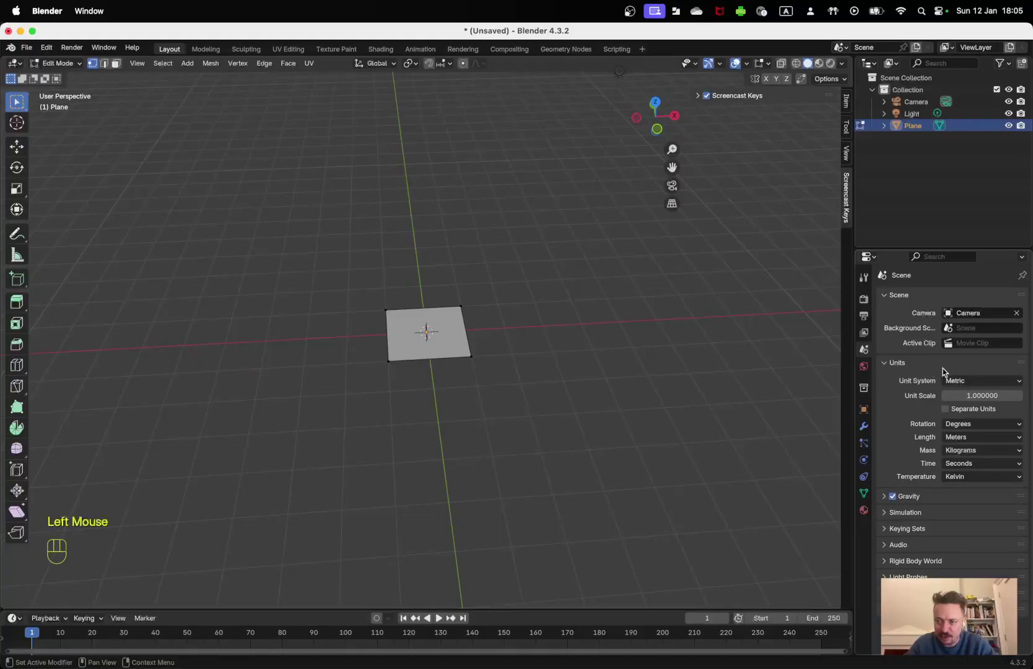
pyautogui.click(965, 382)
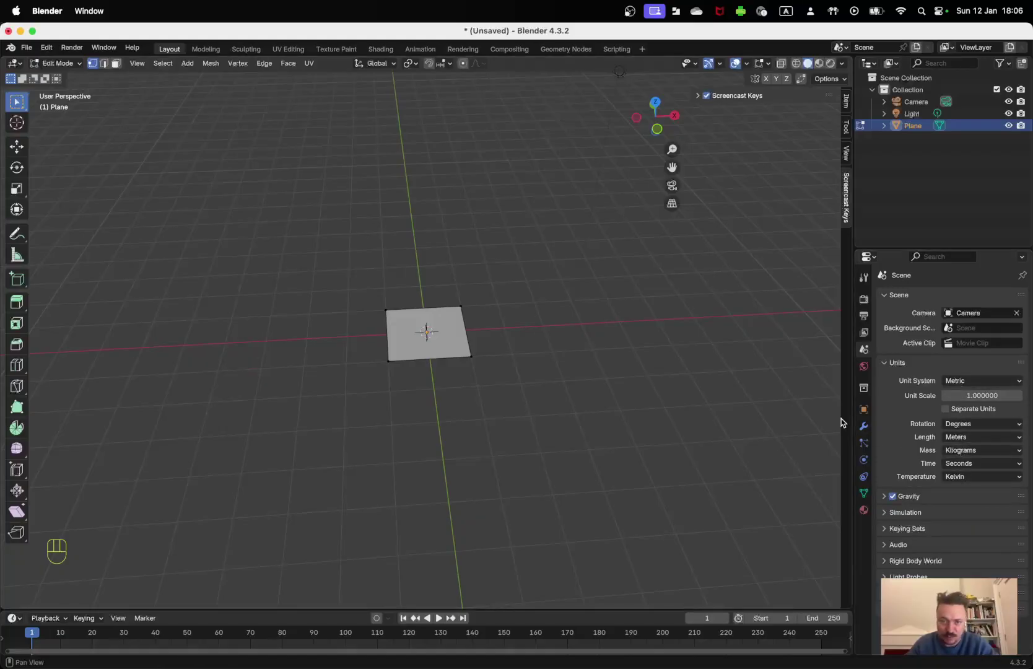
pyautogui.moveTo(605, 402); pyautogui.dragTo(573, 405, button='middle')
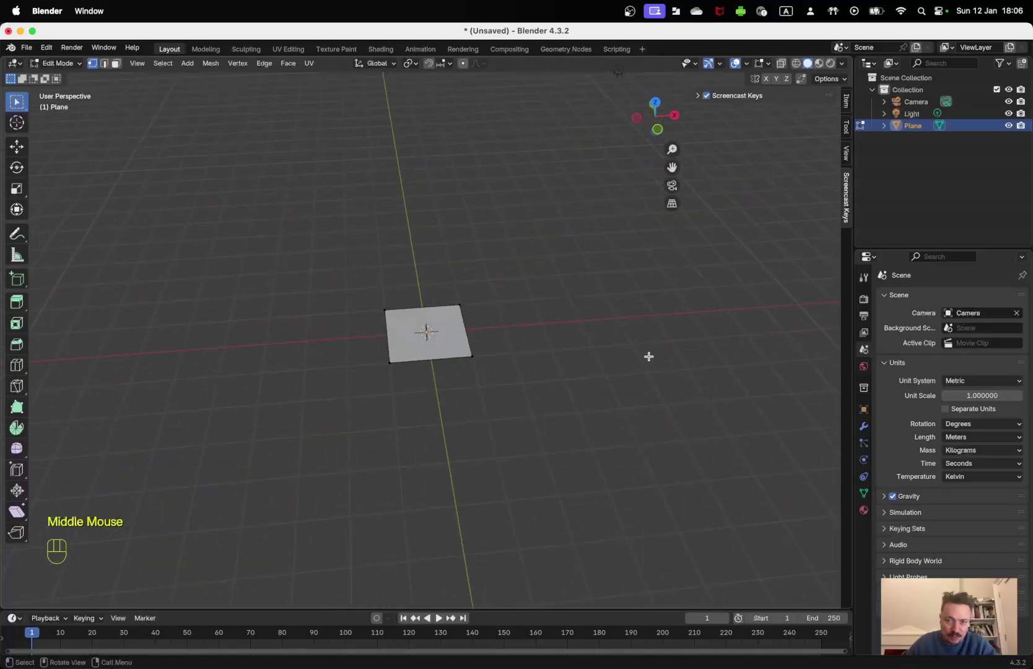
pyautogui.press('Tab')
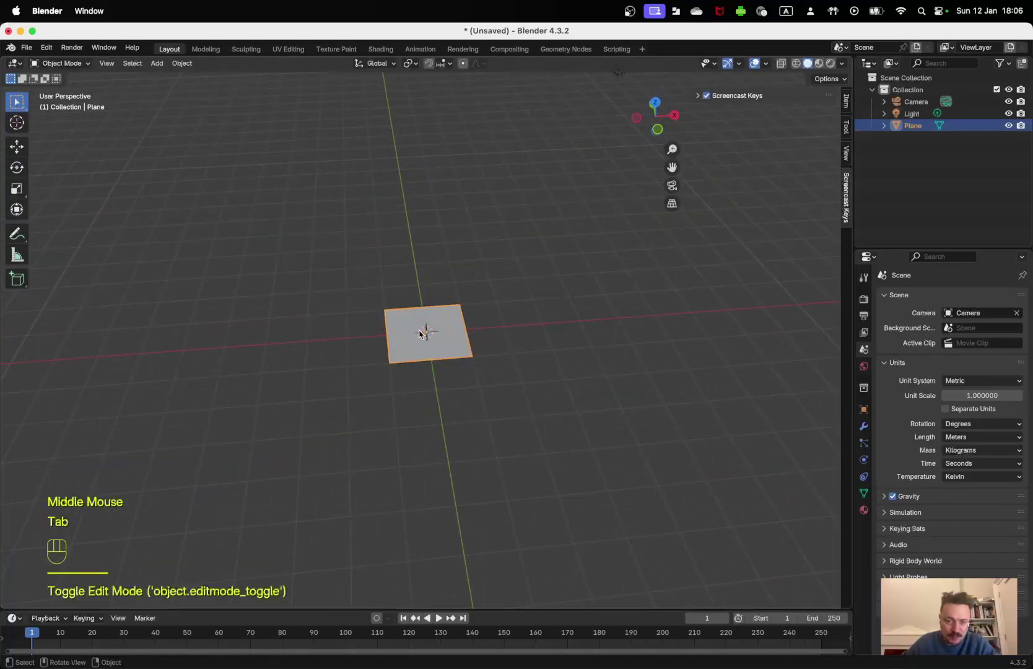
pyautogui.moveTo(424, 331); pyautogui.dragTo(508, 337, button='middle')
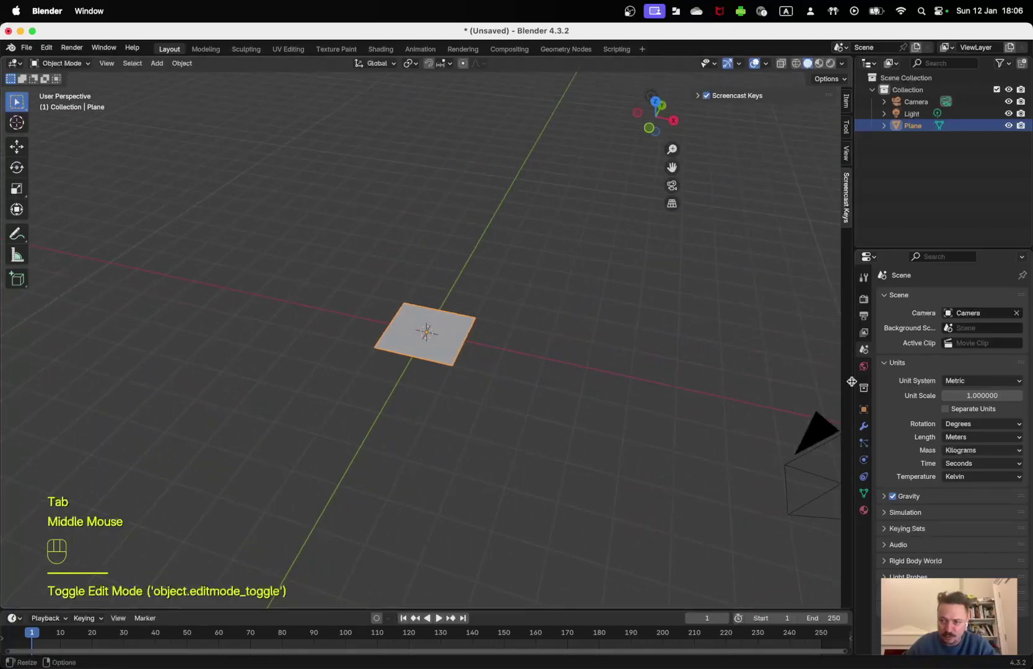
pyautogui.click(864, 410)
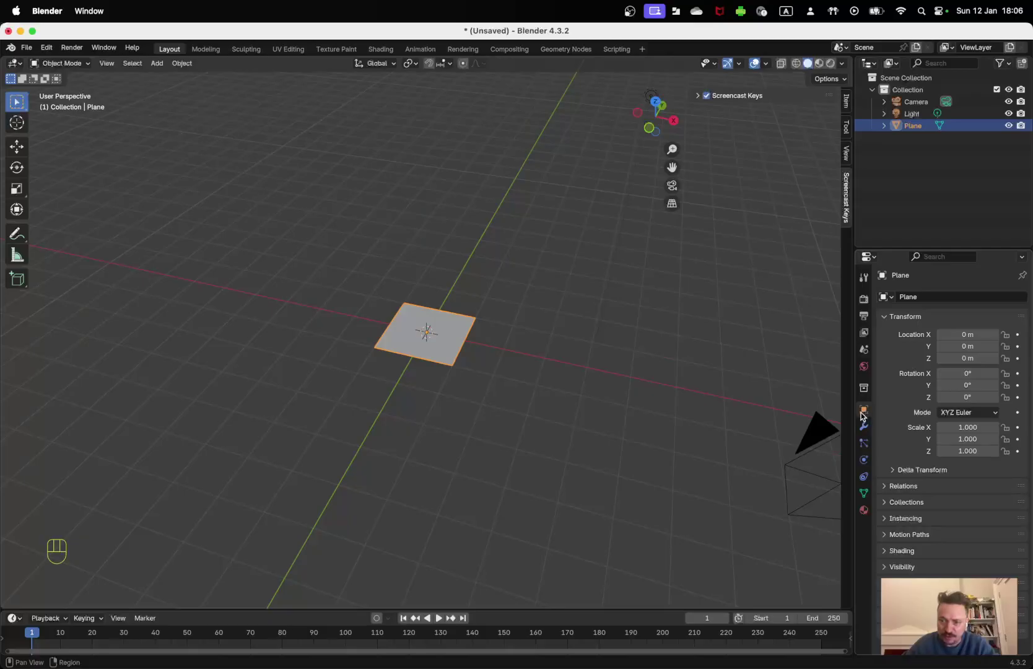
# - In Edit Mode, circle-select the plane's two front vertices and move them 1 m along the global Y axis
pyautogui.moveTo(417, 328); pyautogui.dragTo(458, 225, button='middle')
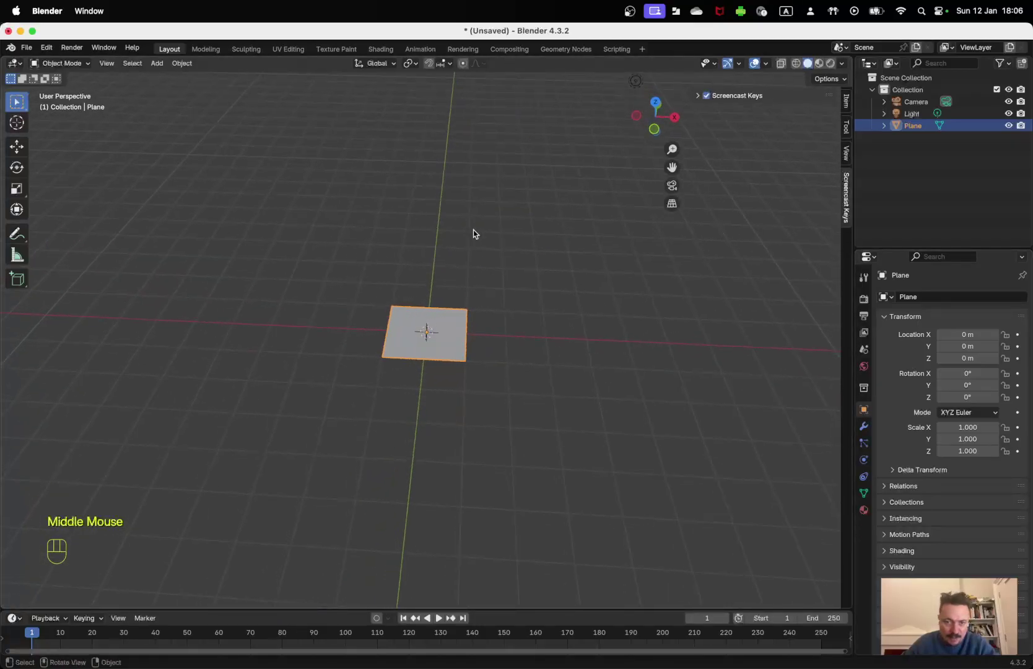
pyautogui.press('Tab')
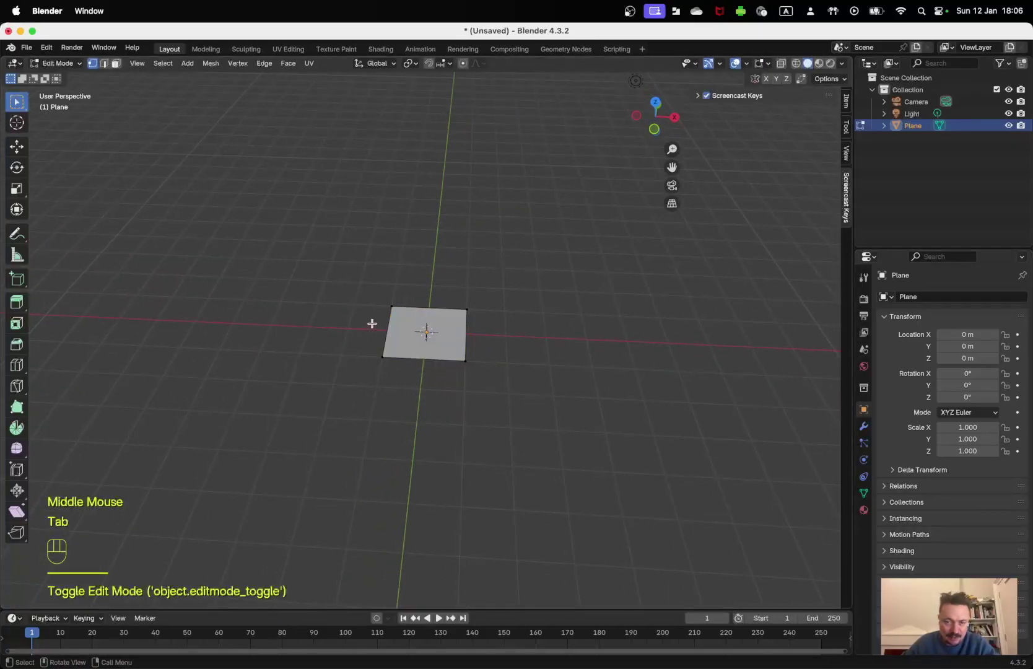
pyautogui.press('c')
pyautogui.press('c')
pyautogui.scroll(3, 376, 353)
pyautogui.scroll(-4, 381, 359)
pyautogui.click(381, 359)
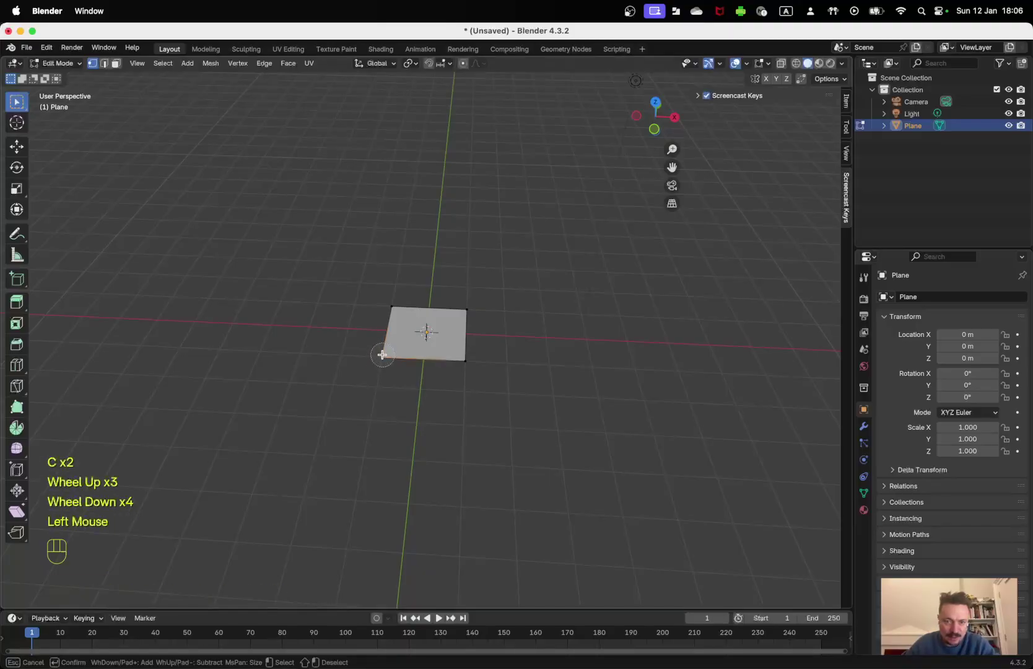
pyautogui.click(465, 360)
pyautogui.rightClick(465, 359)
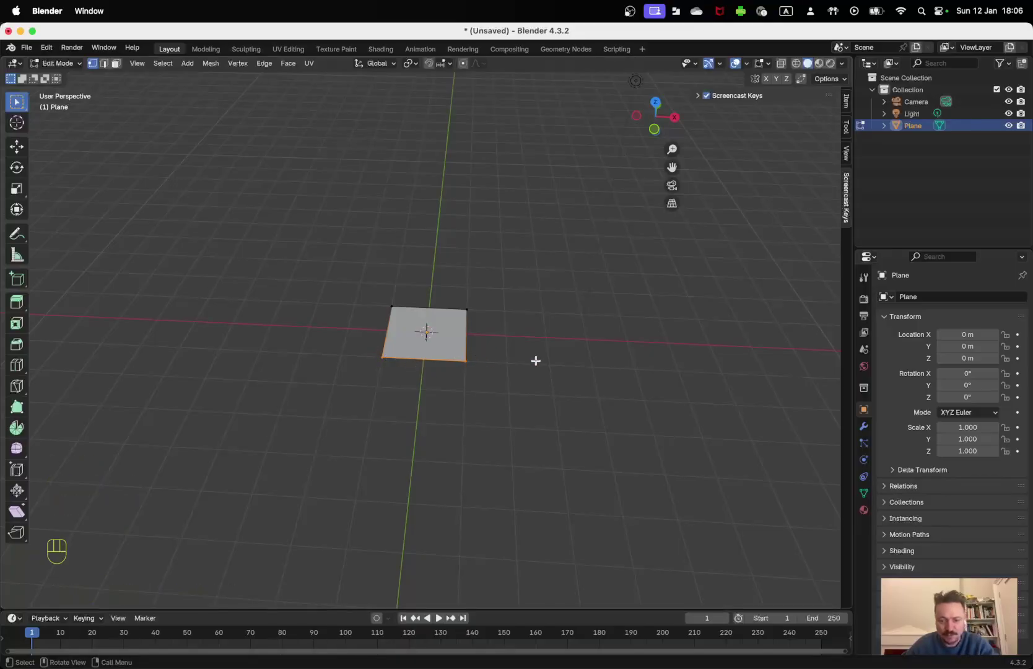
pyautogui.press('g')
pyautogui.press('y')
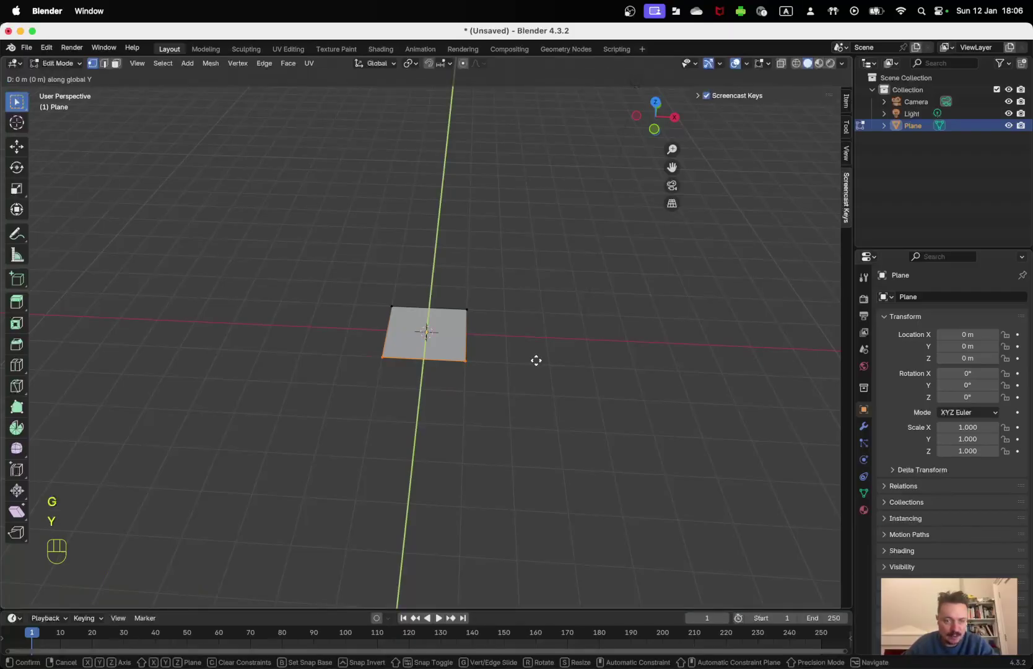
pyautogui.press('KP_1')
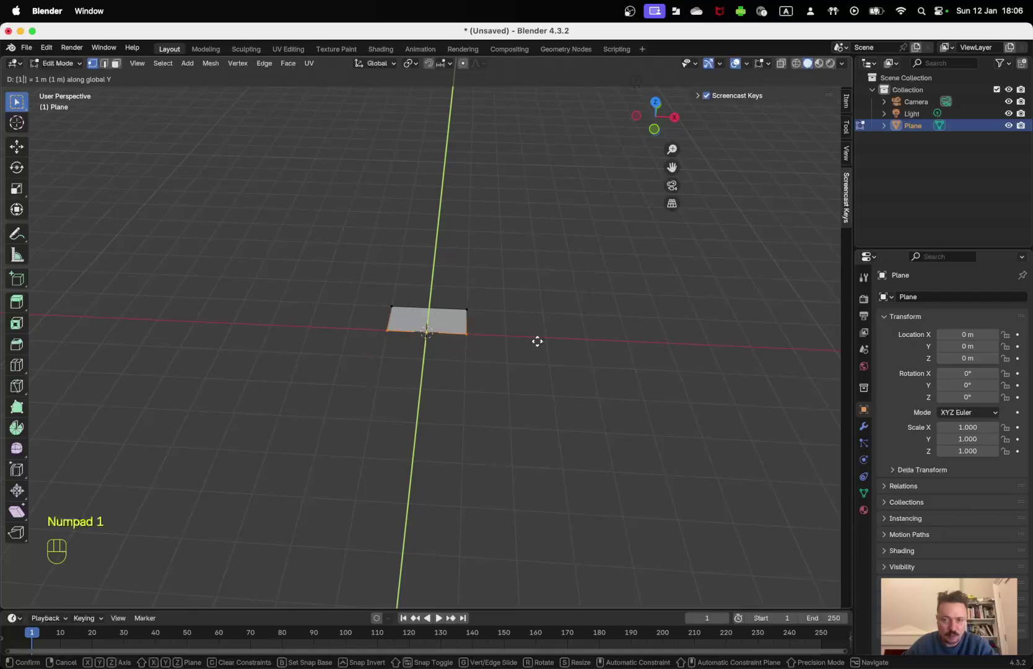
pyautogui.click(537, 341)
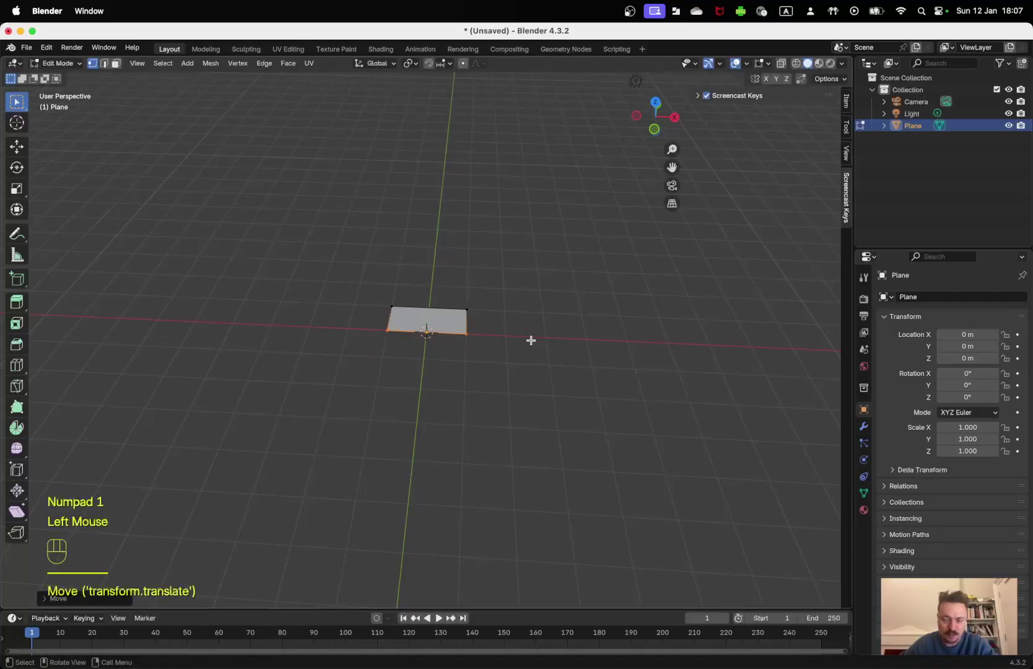
# - Return to Object Mode and move the plane 0.8 m up along the global Z axis
pyautogui.keyDown('shift'); pyautogui.moveTo(451, 324); pyautogui.dragTo(443, 361, button='middle'); pyautogui.keyUp('shift')
pyautogui.scroll(-2, 443, 363)
pyautogui.scroll(4, 445, 406)
pyautogui.scroll(-1, 416, 407)
pyautogui.moveTo(445, 406)
pyautogui.keyDown('shift'); pyautogui.mouseDown(button='middle')
pyautogui.moveTo(416, 407)
pyautogui.moveTo(486, 401)
pyautogui.moveTo(444, 397)
pyautogui.moveTo(476, 392)
pyautogui.moveTo(461, 392)
pyautogui.mouseUp(button='middle'); pyautogui.keyUp('shift')
pyautogui.scroll(1, 473, 404)
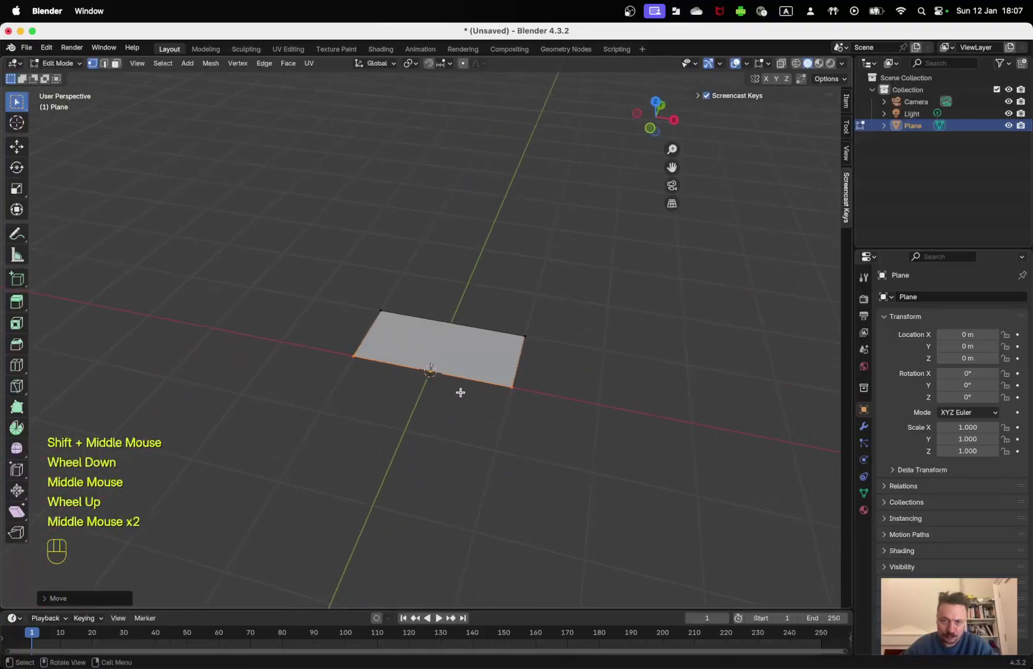
pyautogui.moveTo(537, 387)
pyautogui.mouseDown(button='middle')
pyautogui.moveTo(478, 369)
pyautogui.moveTo(507, 397)
pyautogui.moveTo(489, 406)
pyautogui.moveTo(541, 395)
pyautogui.mouseUp(button='middle')
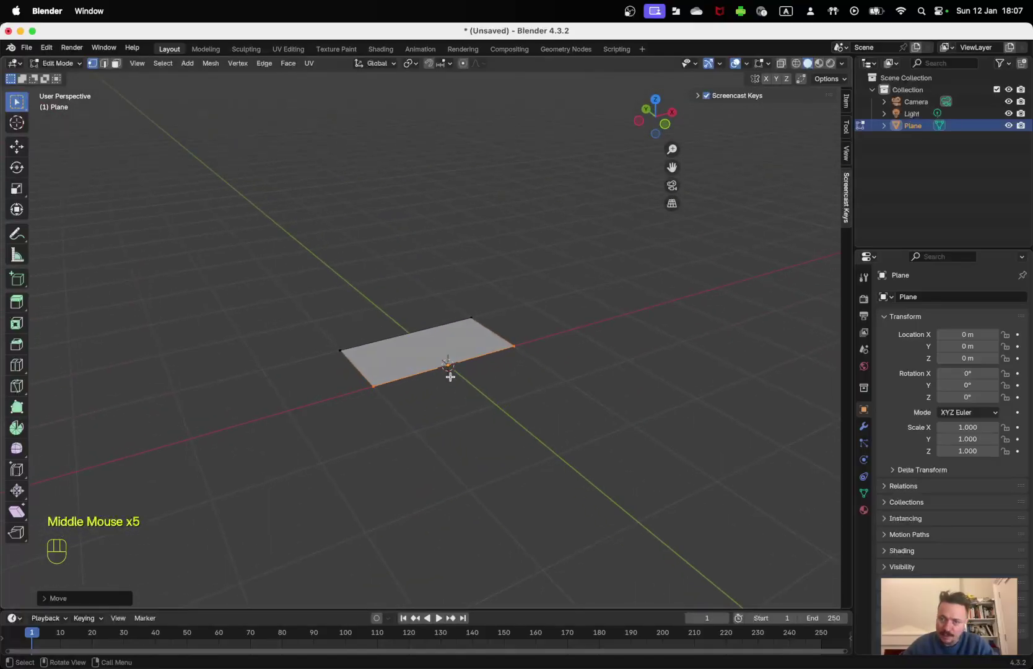
pyautogui.press('Tab')
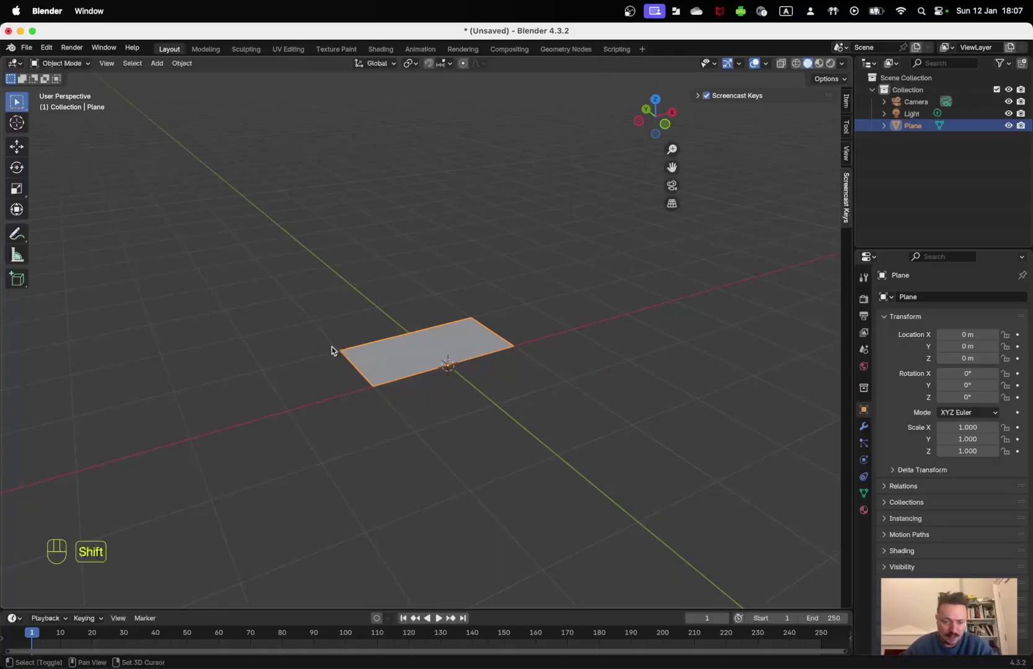
pyautogui.press('g')
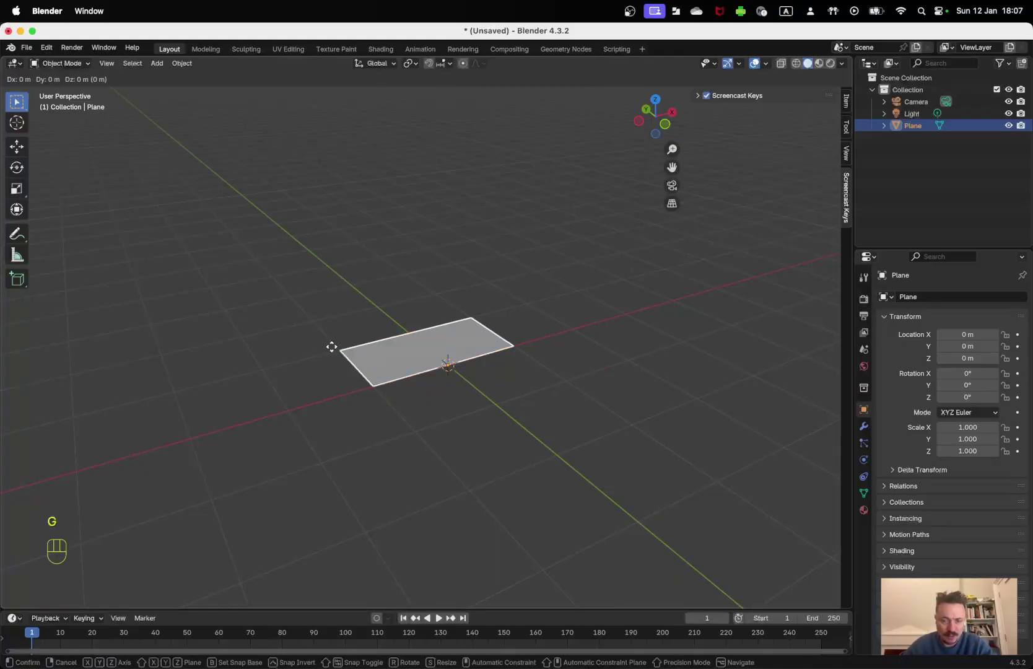
pyautogui.write('z')
pyautogui.write('.8')
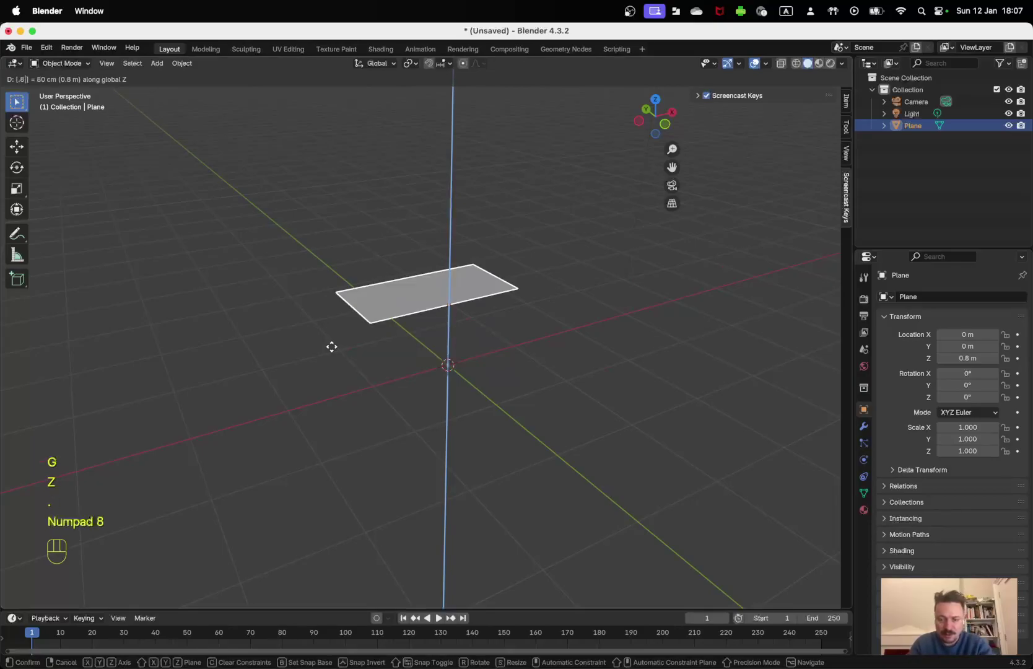
pyautogui.press('Return')
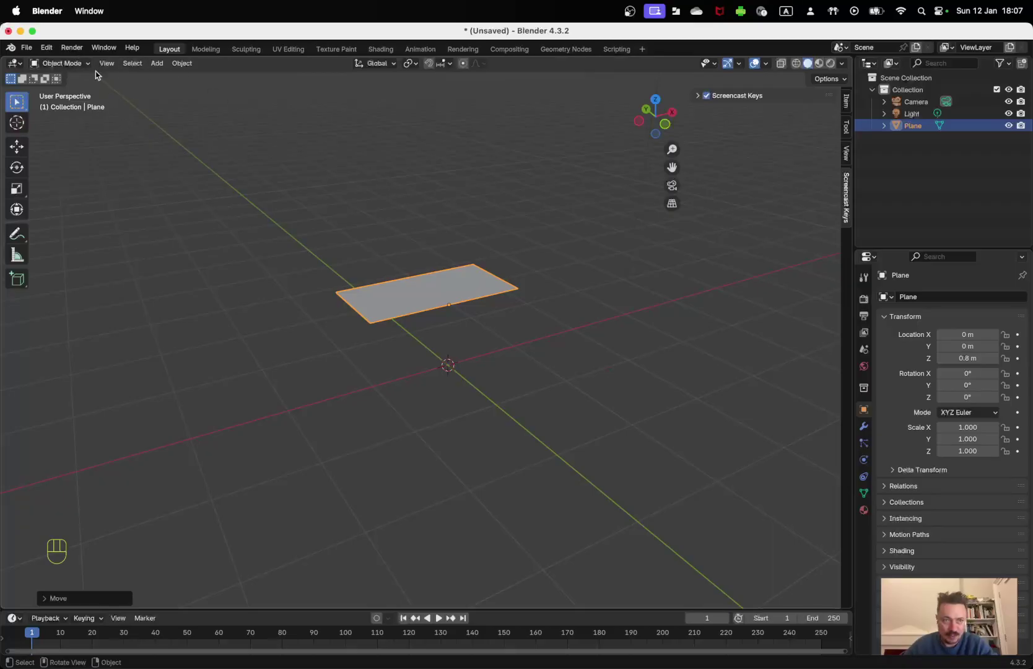
# - Enter Edit Mode with all of the plane's vertices selected and switch to the Circle Select tool
pyautogui.press('Tab')
pyautogui.press('a')
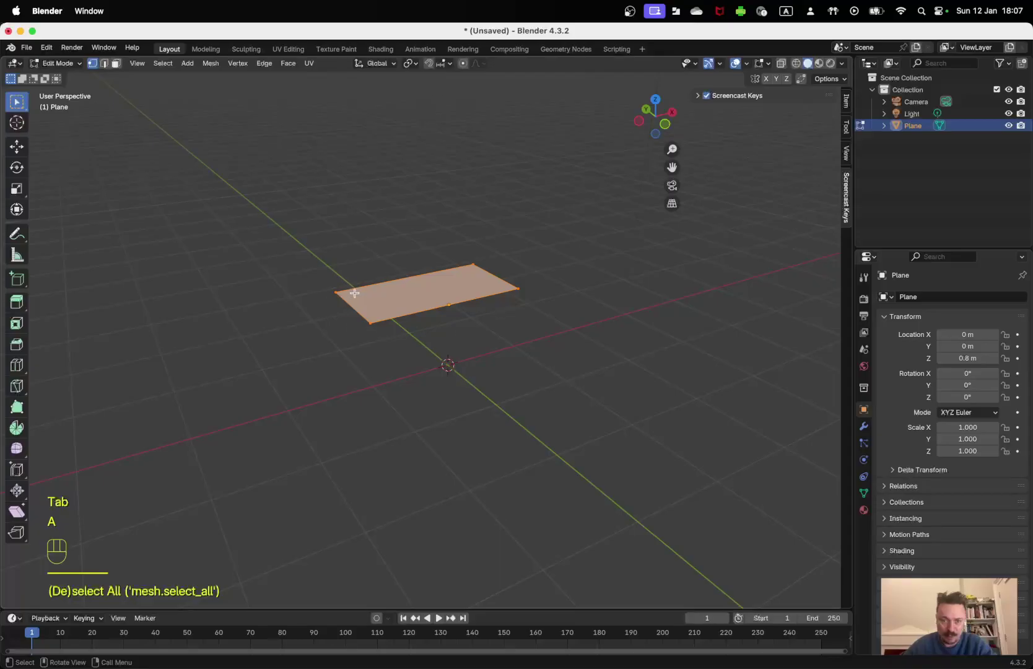
pyautogui.hotkey('shift', 'b')
pyautogui.moveTo(288, 254); pyautogui.dragTo(454, 300)
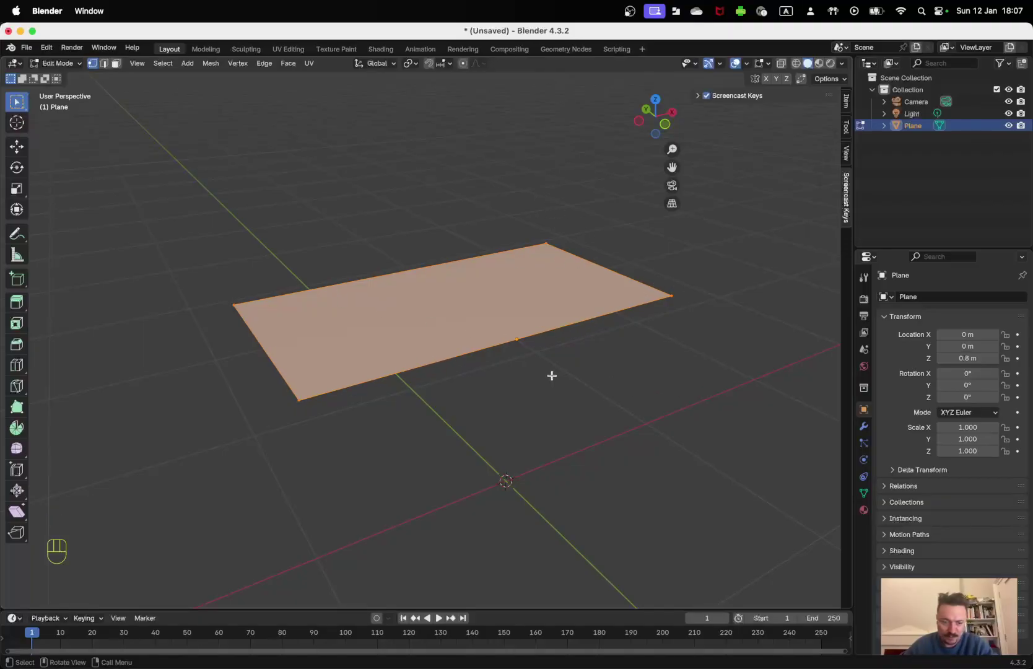
pyautogui.press('w')
pyautogui.rightClick(720, 334)
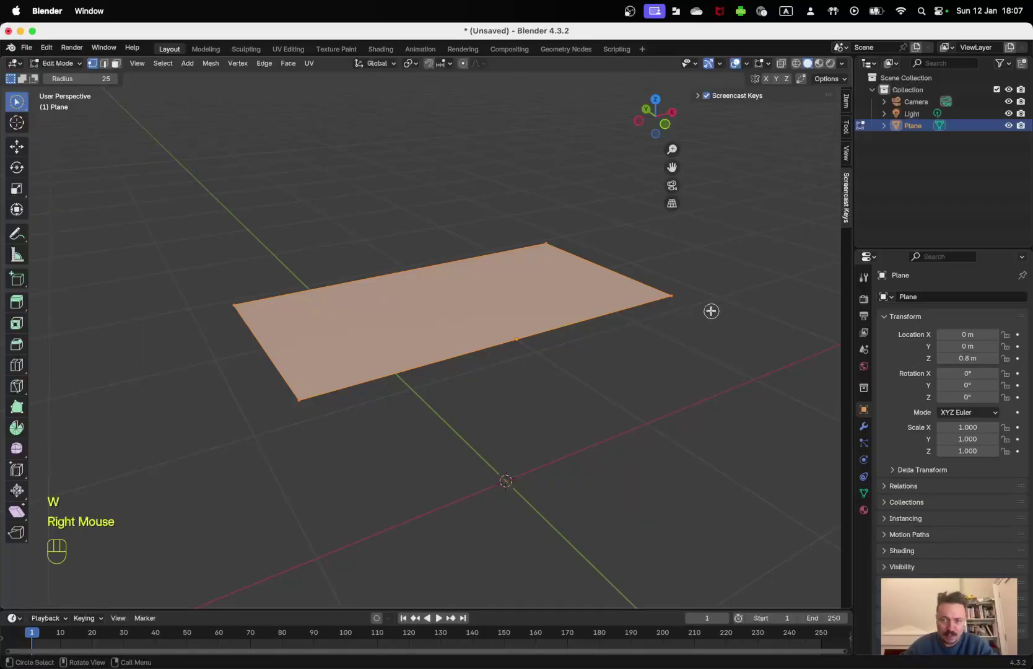
pyautogui.press('e')
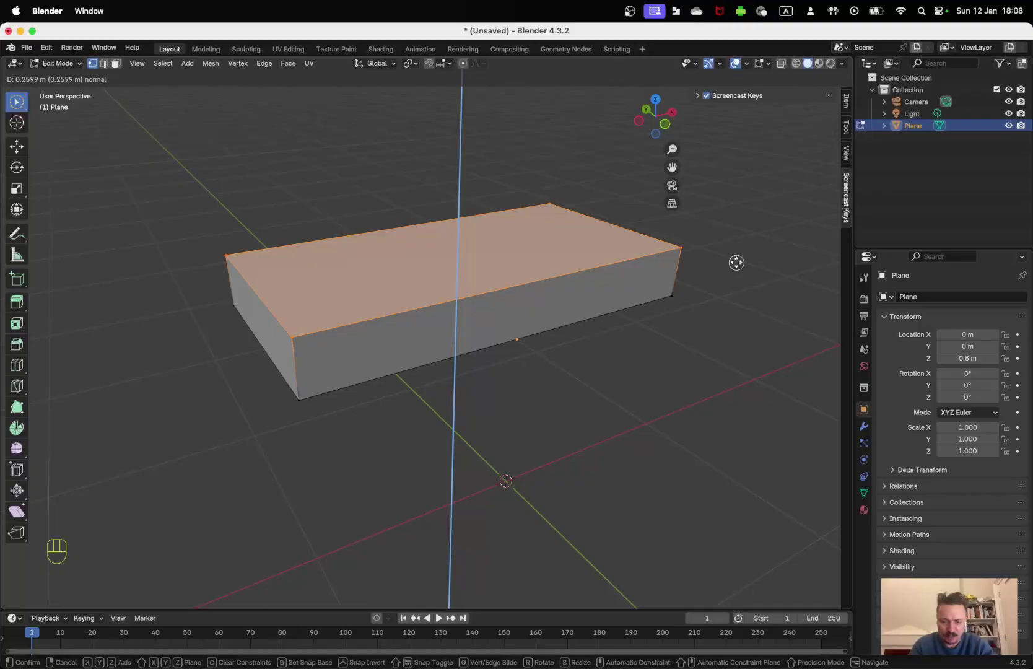
pyautogui.write('.0.3')
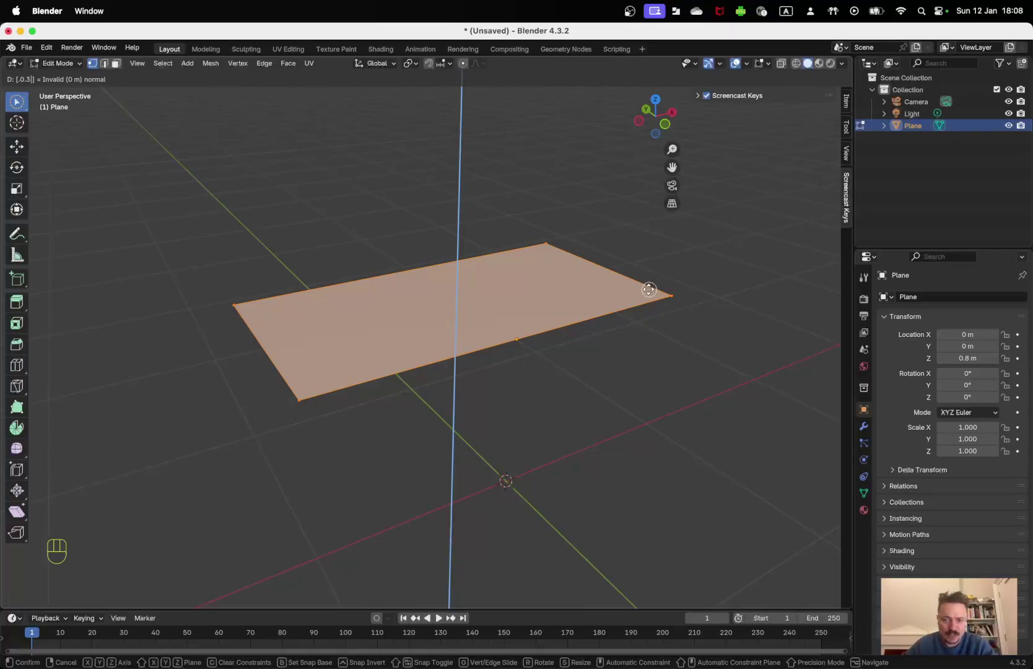
pyautogui.press('Escape')
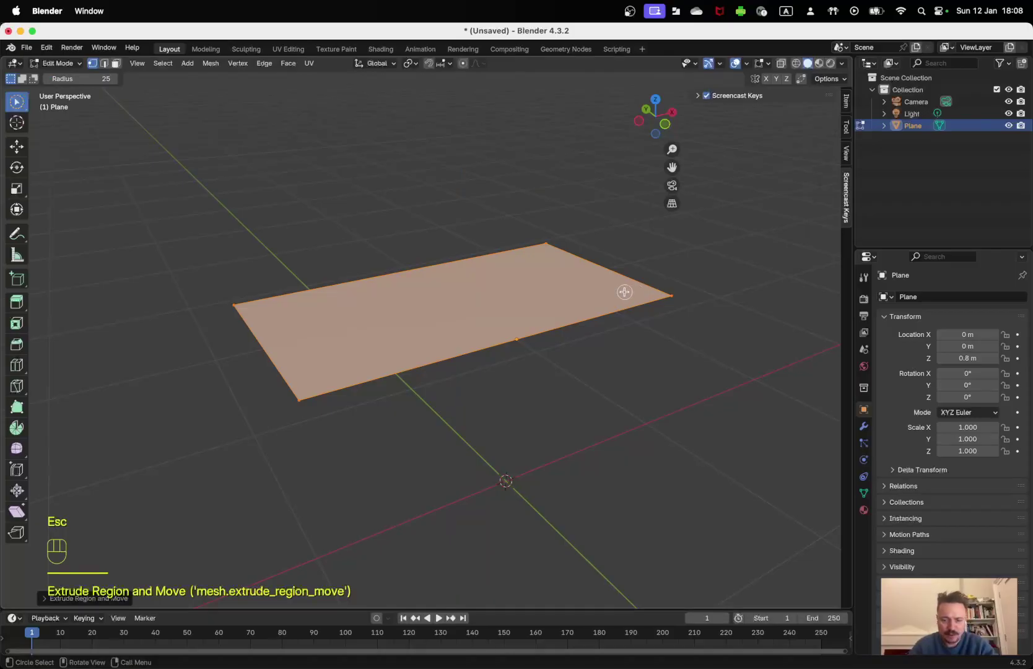
pyautogui.press('super+z')
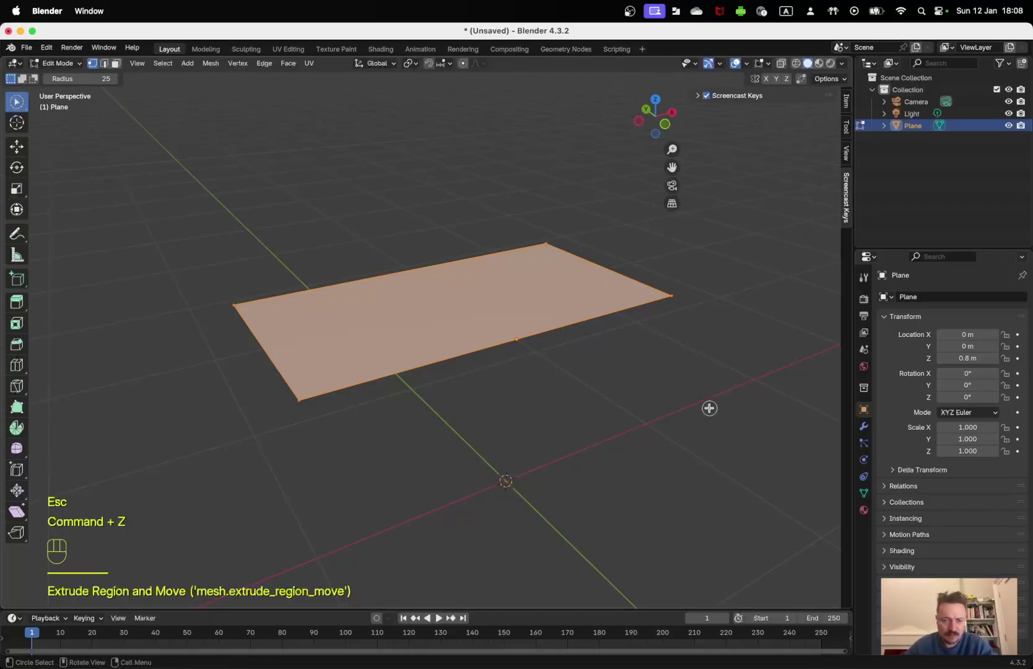
pyautogui.press('e')
pyautogui.press('.')
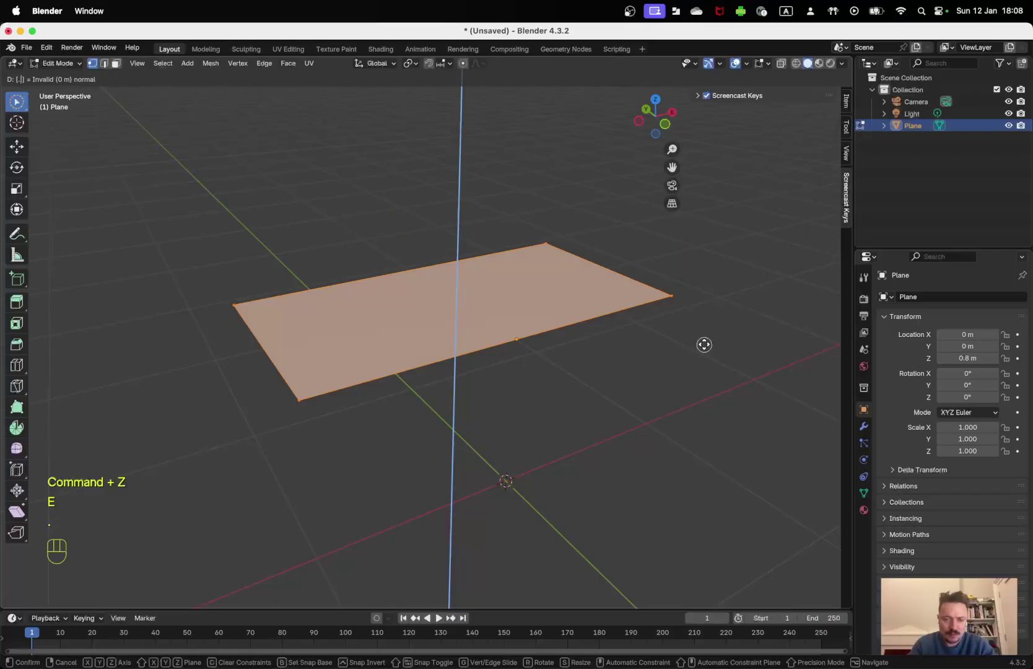
pyautogui.press('KP_3')
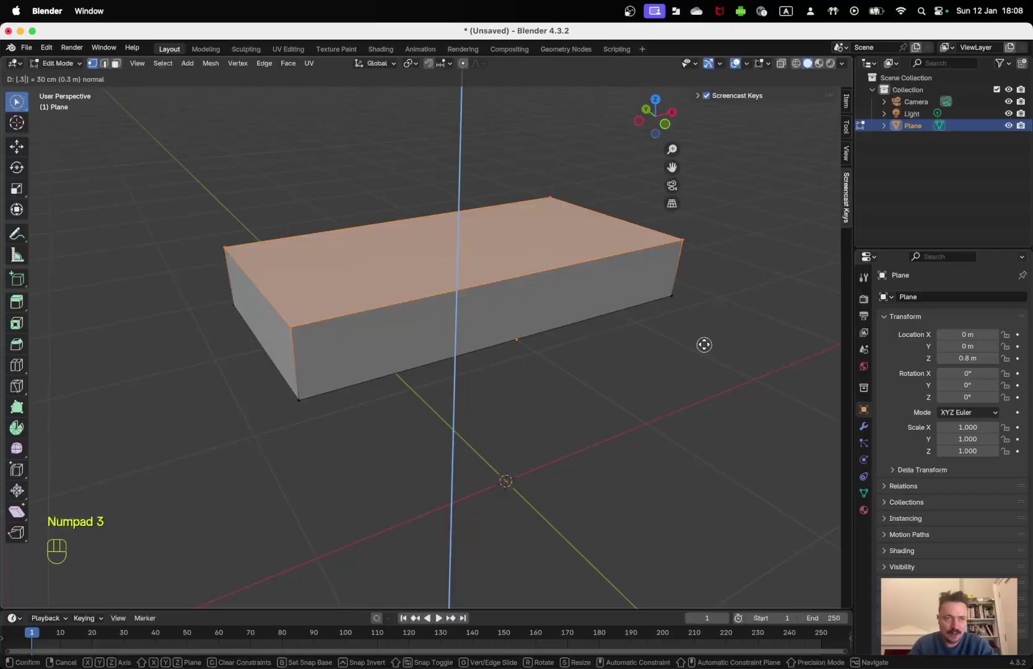
pyautogui.press('Escape')
pyautogui.press('super+z')
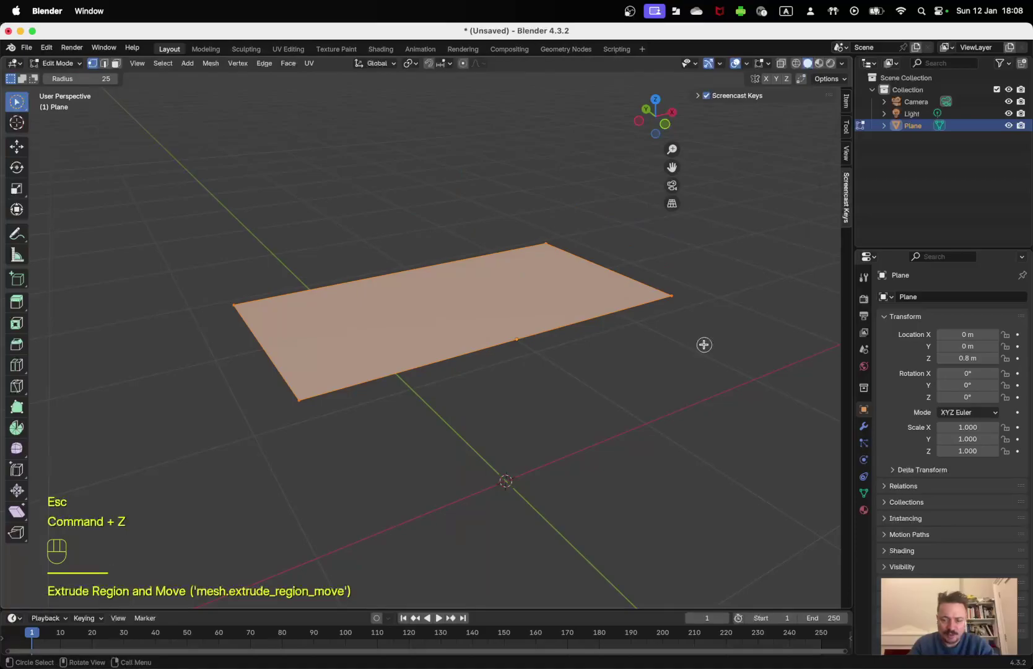
# - Move the selected plane face 0.03 m along the global Z axis in Edit Mode
pyautogui.press('g')
pyautogui.press('z')
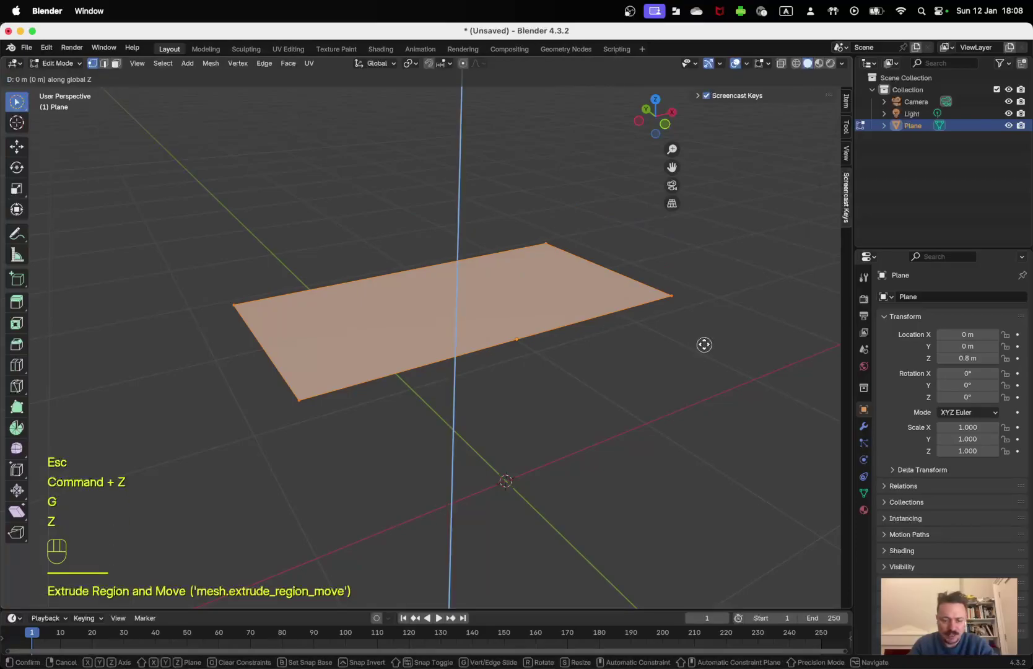
pyautogui.press('.')
pyautogui.press('KP_0')
pyautogui.press('KP_3')
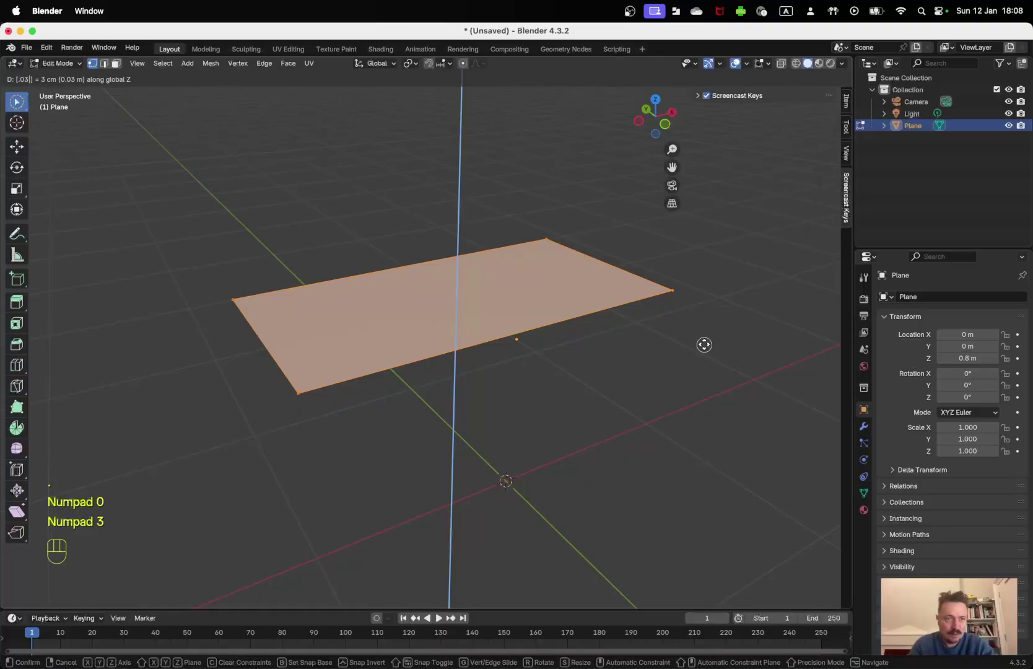
pyautogui.press('Return')
# - Extrude the plane's face 0.03 m along its normal to form a thin slab
pyautogui.hotkey('shift', 'b')
pyautogui.moveTo(249, 376); pyautogui.dragTo(317, 418)
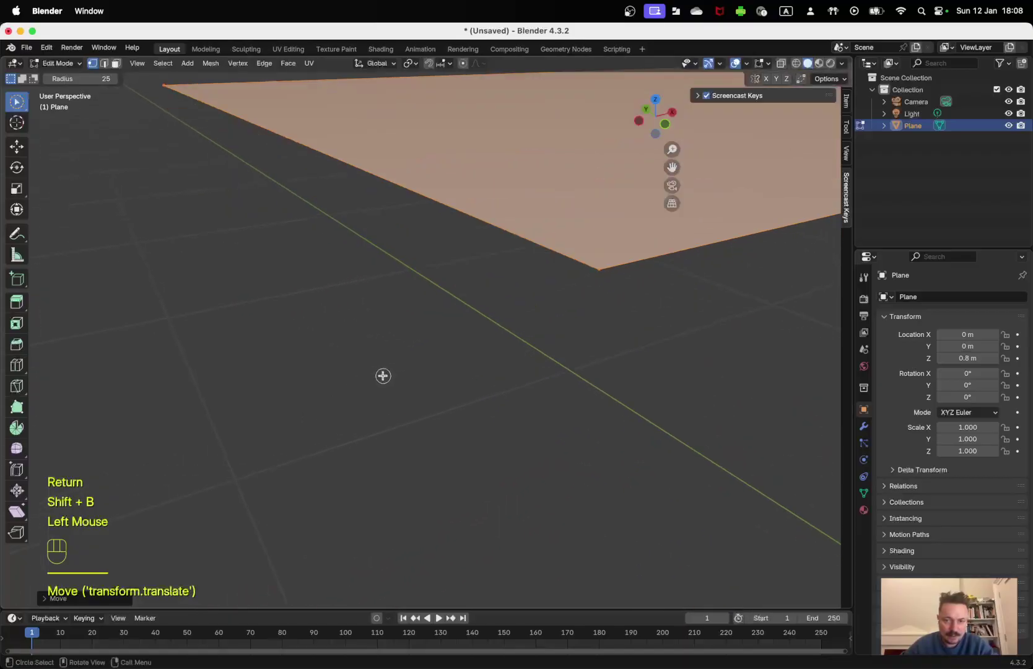
pyautogui.scroll(-2, 561, 341)
pyautogui.scroll(2, 558, 337)
pyautogui.scroll(-4, 558, 337)
pyautogui.moveTo(558, 337); pyautogui.dragTo(545, 396, button='middle')
pyautogui.scroll(-1, 542, 357)
pyautogui.press('g')
pyautogui.press('Escape')
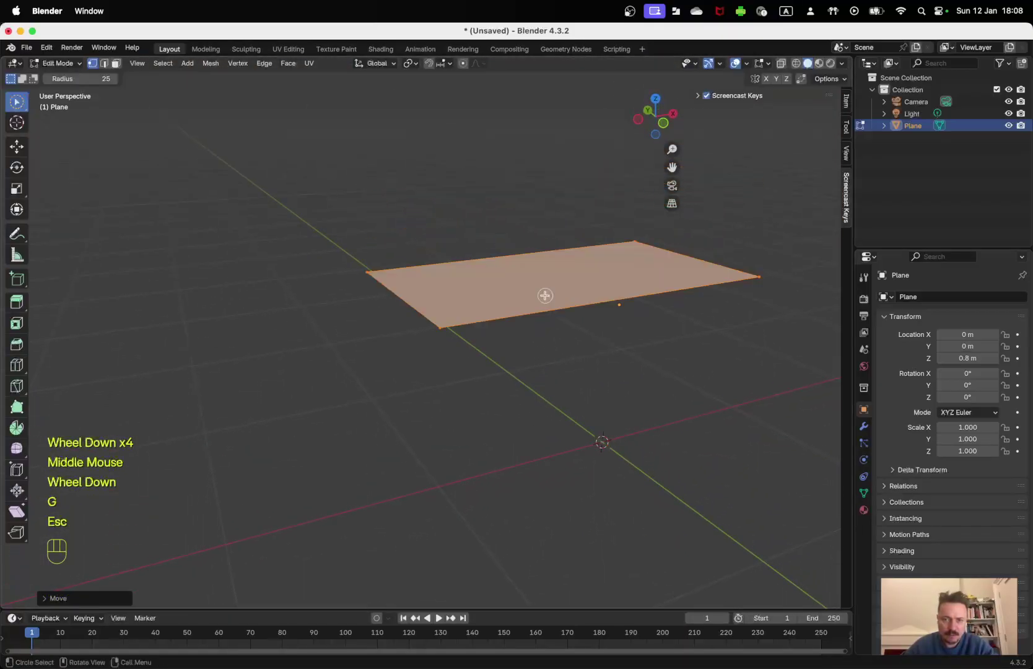
pyautogui.press('e')
pyautogui.press('.')
pyautogui.press('KP_0')
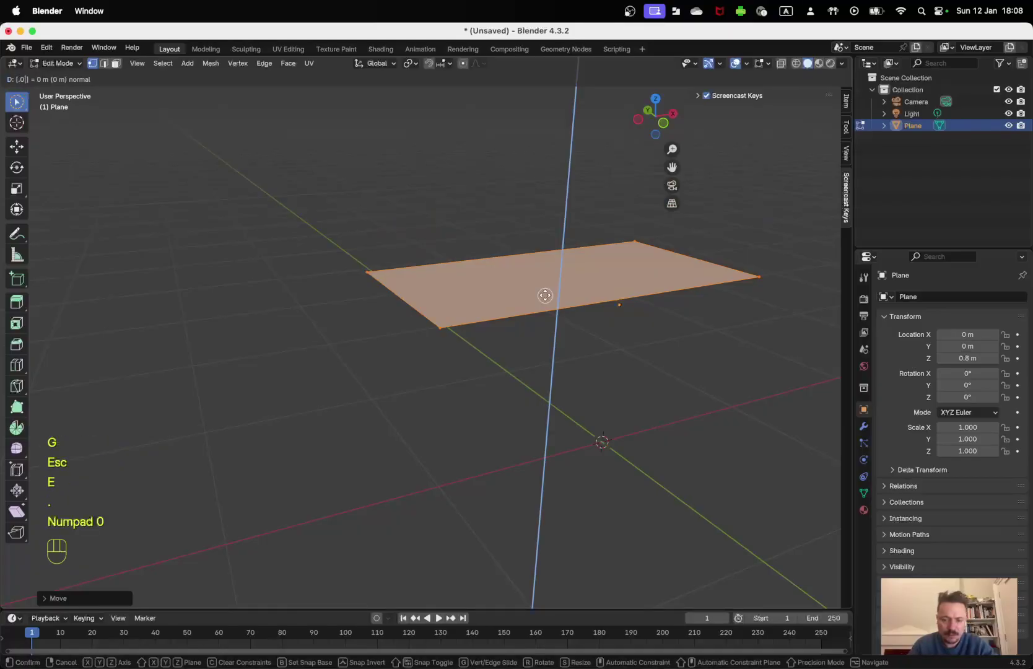
pyautogui.press('KP_3')
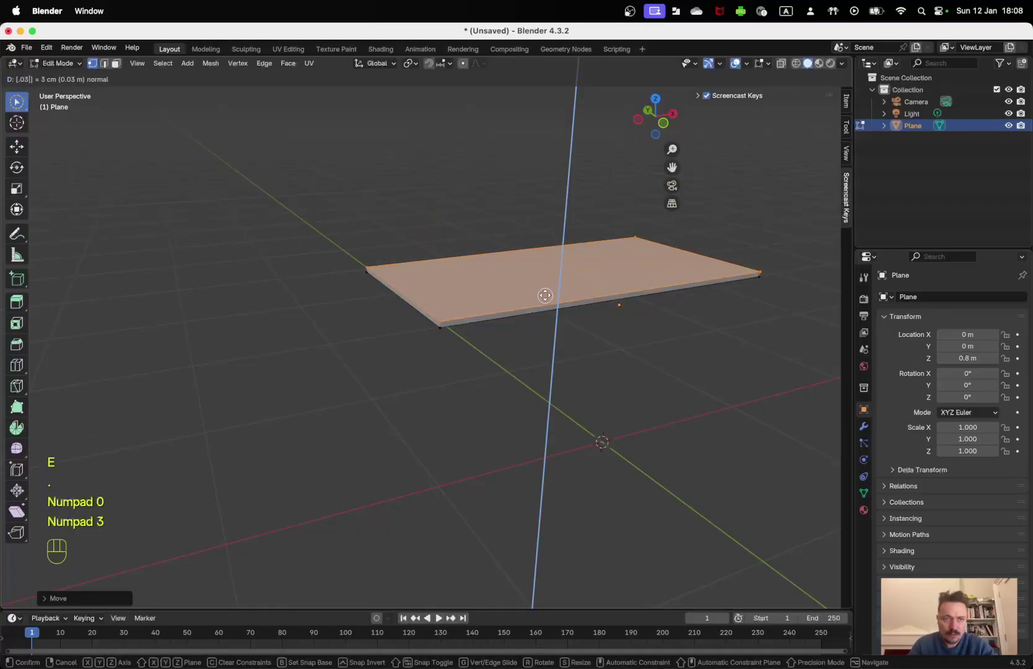
pyautogui.press('Return')
# - Clear the selection and circle-select the four corner vertices of the slab's underside
pyautogui.keyDown('shift'); pyautogui.moveTo(545, 296); pyautogui.dragTo(474, 309, button='middle'); pyautogui.keyUp('shift')
pyautogui.moveTo(301, 354); pyautogui.dragTo(326, 394, button='middle')
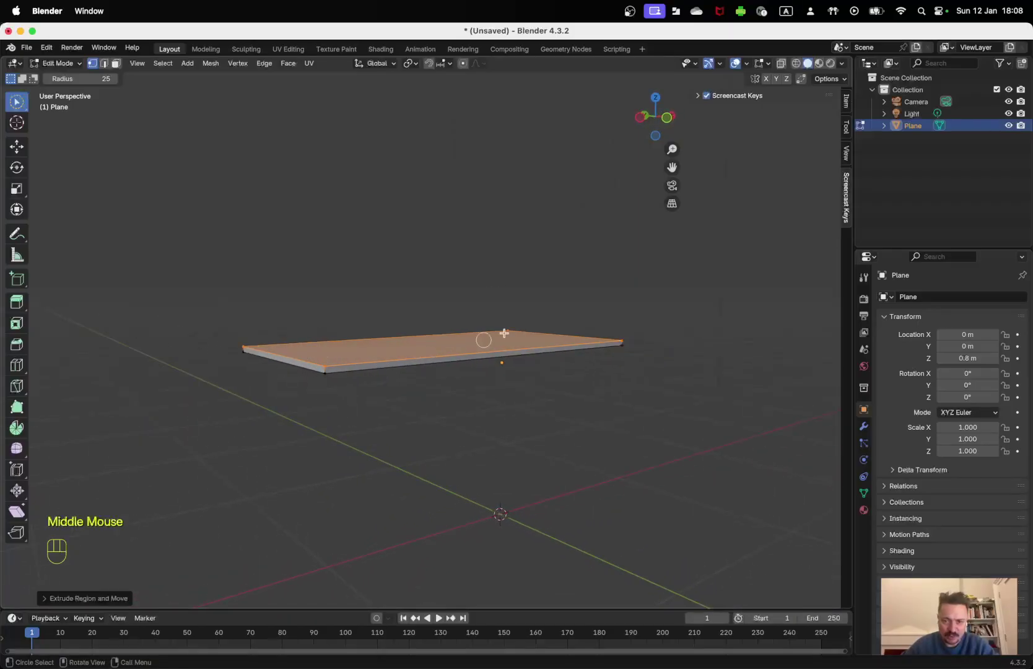
pyautogui.scroll(-3, 503, 362)
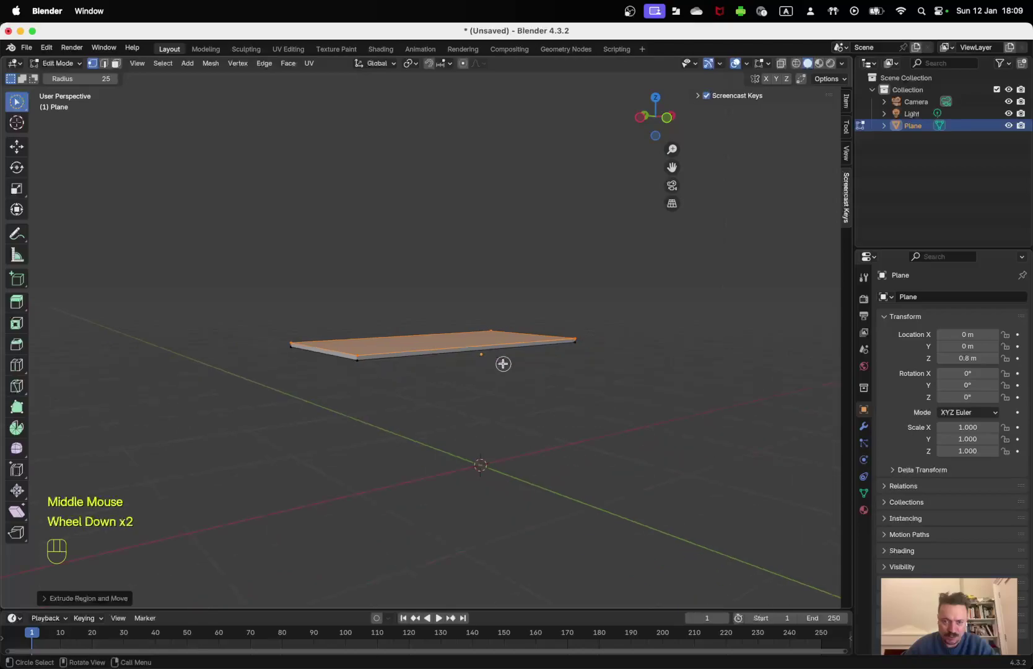
pyautogui.scroll(3, 503, 363)
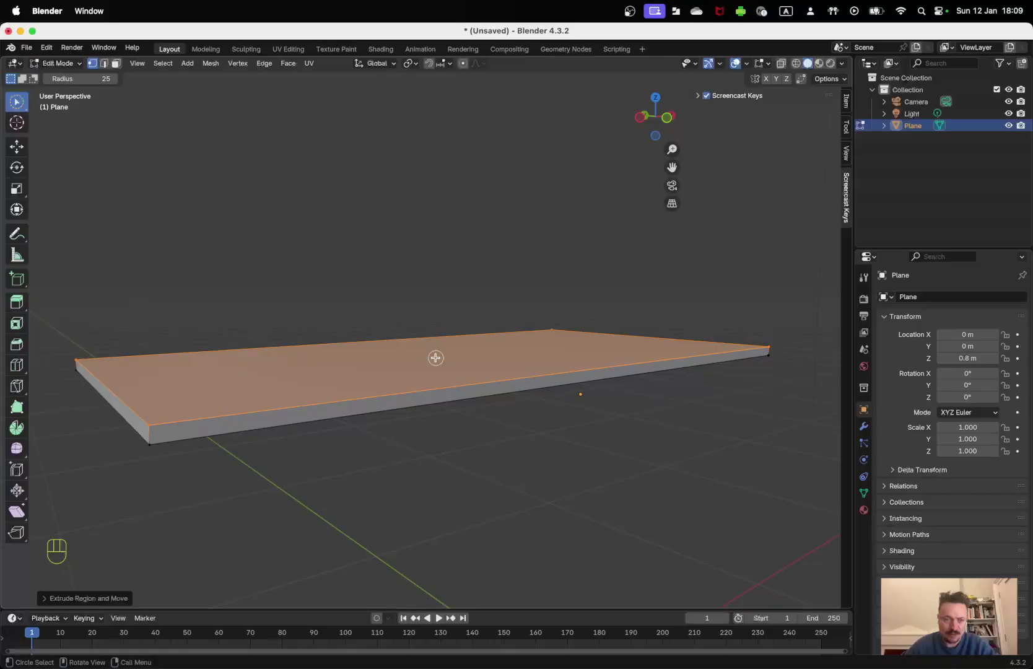
pyautogui.moveTo(435, 358)
pyautogui.mouseDown(button='middle')
pyautogui.moveTo(456, 350)
pyautogui.moveTo(418, 364)
pyautogui.mouseUp(button='middle')
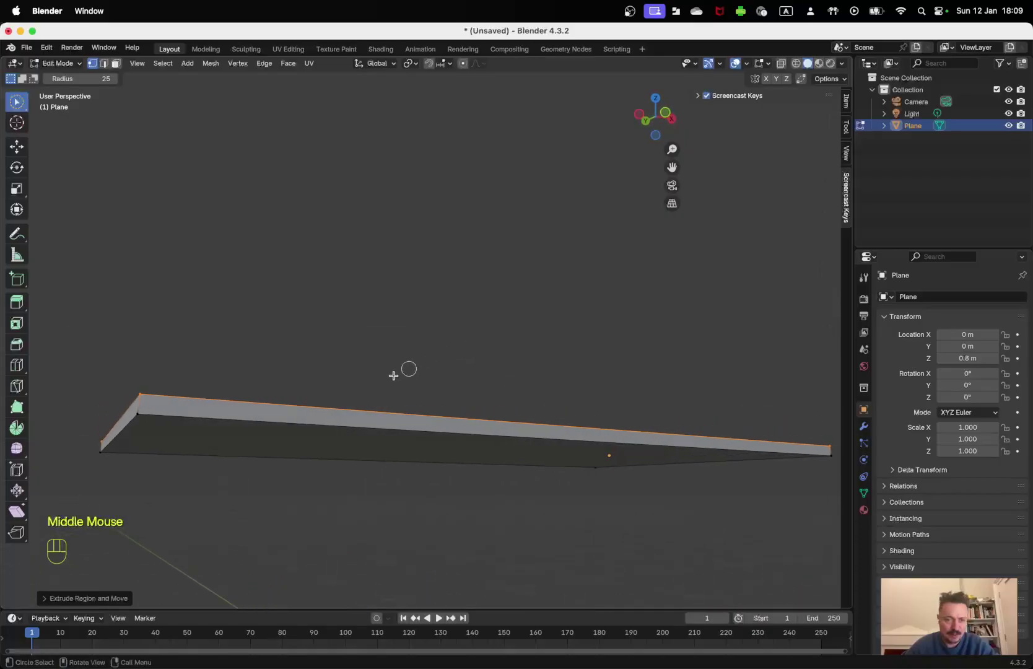
pyautogui.press('a')
pyautogui.moveTo(259, 406); pyautogui.dragTo(231, 415, button='middle')
pyautogui.scroll(-3, 311, 406)
pyautogui.moveTo(311, 406); pyautogui.dragTo(390, 384, button='middle')
pyautogui.press('a')
pyautogui.press('a')
pyautogui.click(258, 395)
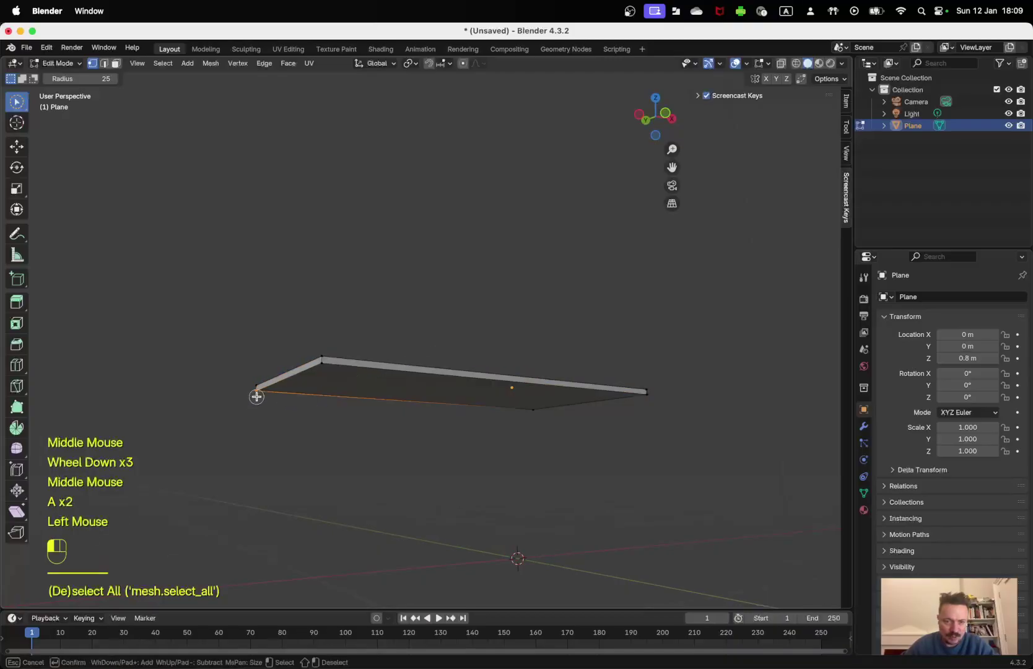
pyautogui.keyDown('shift'); pyautogui.click(321, 368); pyautogui.keyUp('shift')
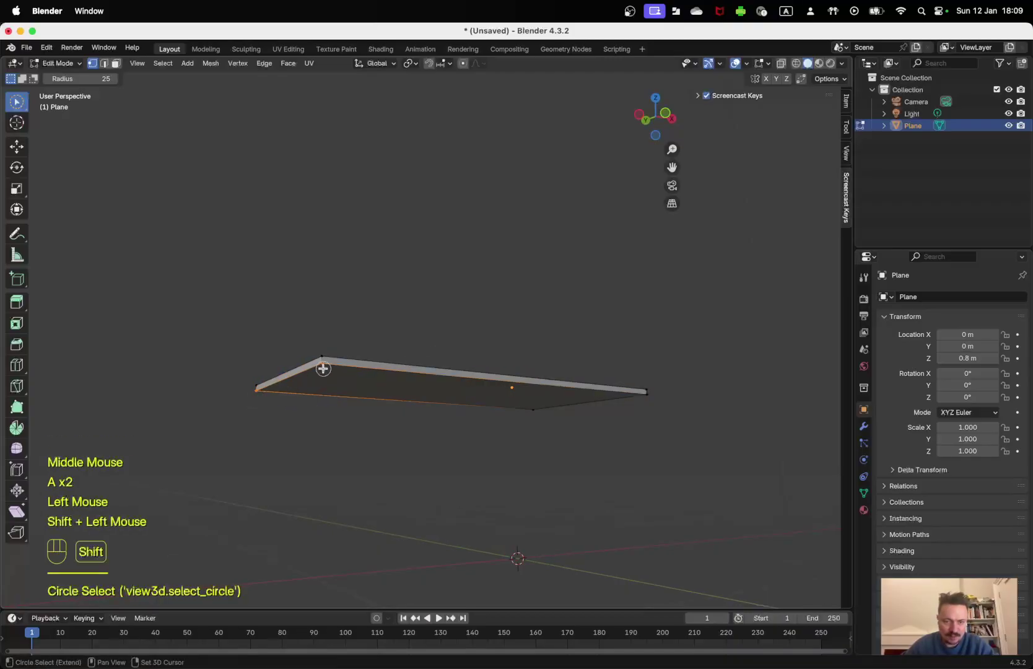
pyautogui.keyDown('shift'); pyautogui.click(531, 416); pyautogui.keyUp('shift')
pyautogui.keyDown('shift'); pyautogui.click(645, 398); pyautogui.keyUp('shift')
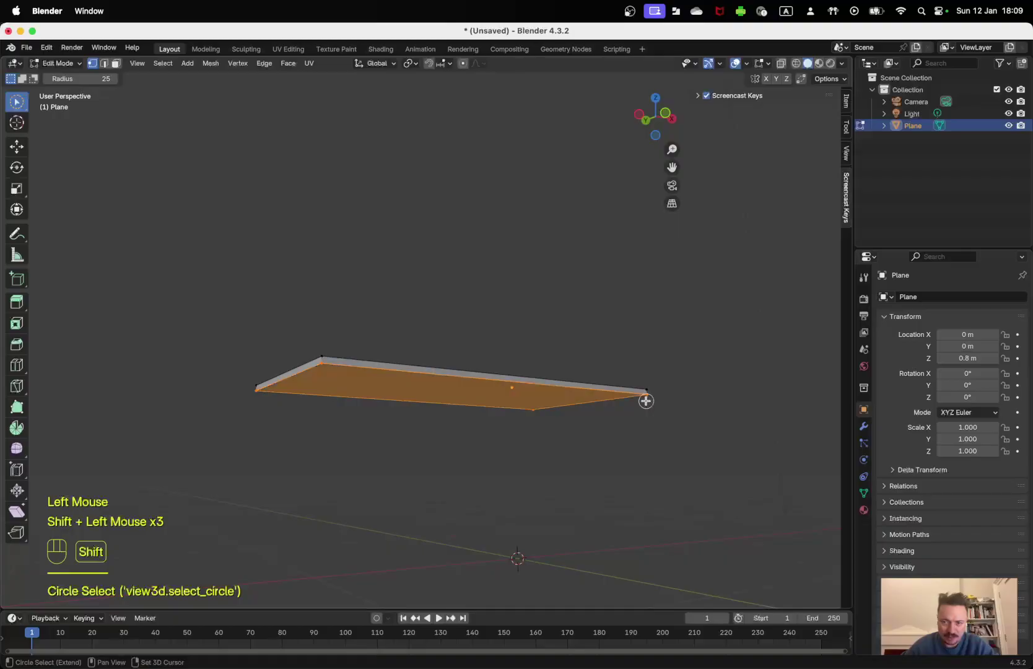
# - Snap the 3D cursor to the selected underside vertices of the slab
pyautogui.moveTo(554, 413); pyautogui.dragTo(500, 427, button='middle')
pyautogui.scroll(1, 502, 413)
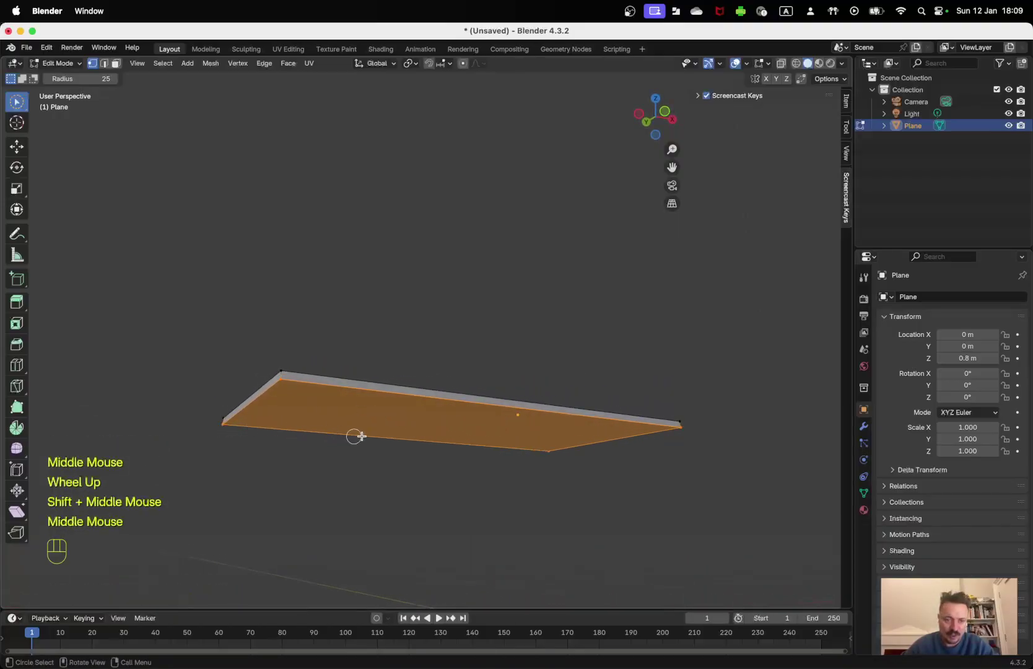
pyautogui.moveTo(594, 399); pyautogui.dragTo(556, 385, button='middle')
pyautogui.scroll(1, 556, 385)
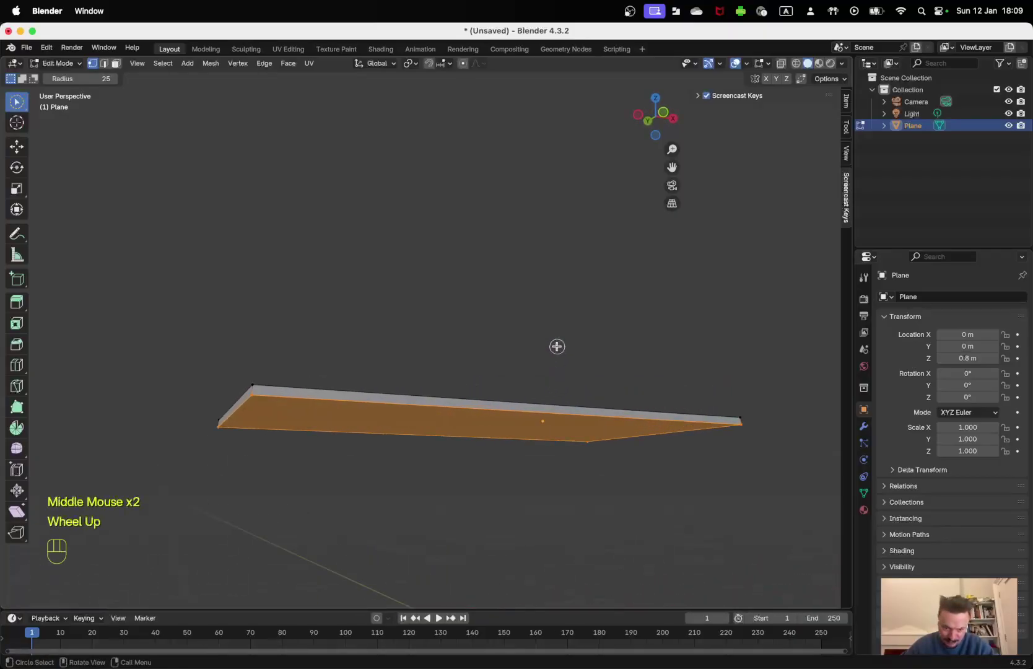
pyautogui.press('shift')
pyautogui.hotkey('shift', 's')
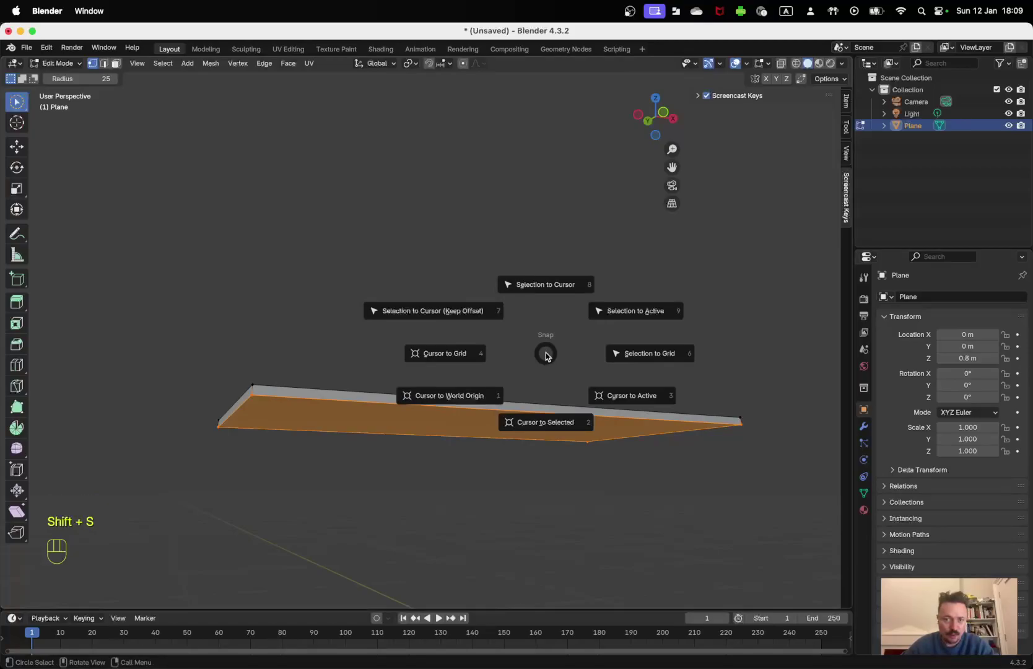
pyautogui.click(545, 423)
# - Return to Object Mode and set the slab's origin to the 3D cursor on its underside
pyautogui.moveTo(459, 441); pyautogui.dragTo(503, 410, button='middle')
pyautogui.press('Tab')
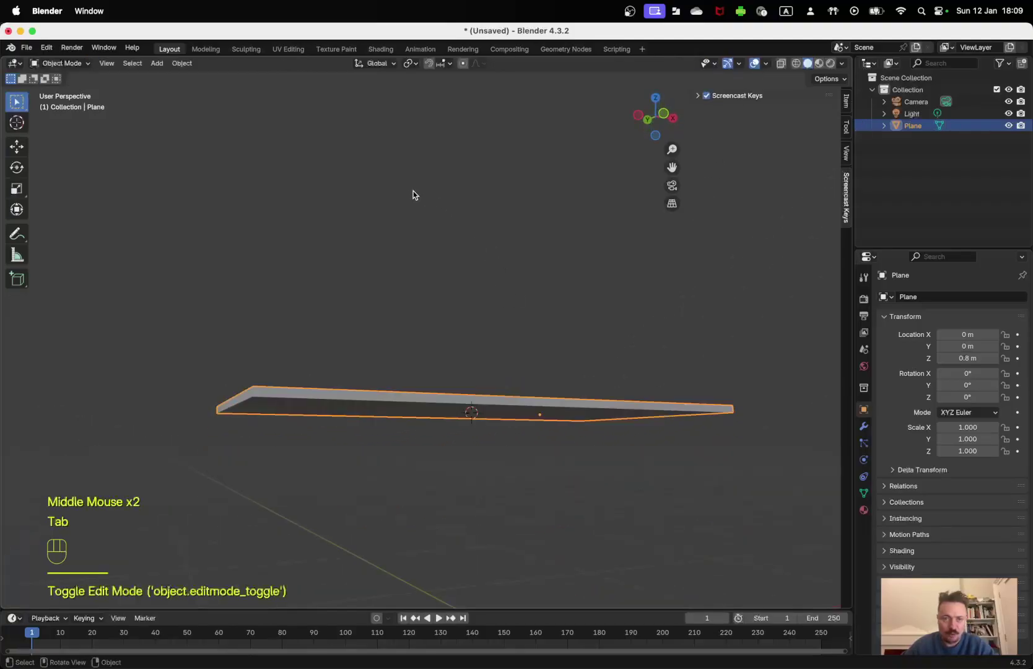
pyautogui.click(189, 64)
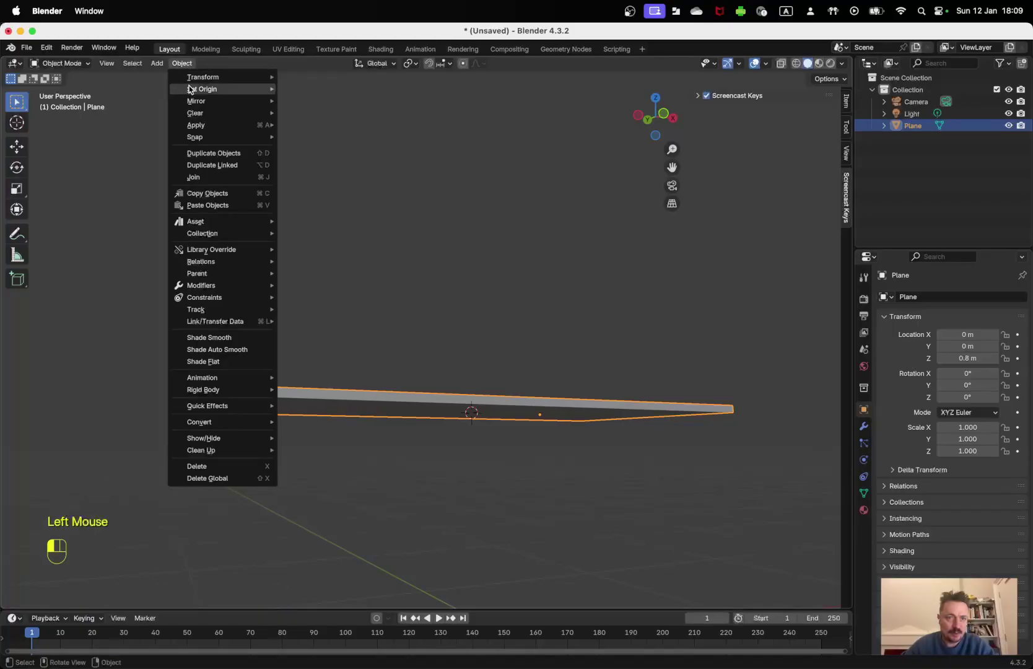
pyautogui.moveTo(204, 89)
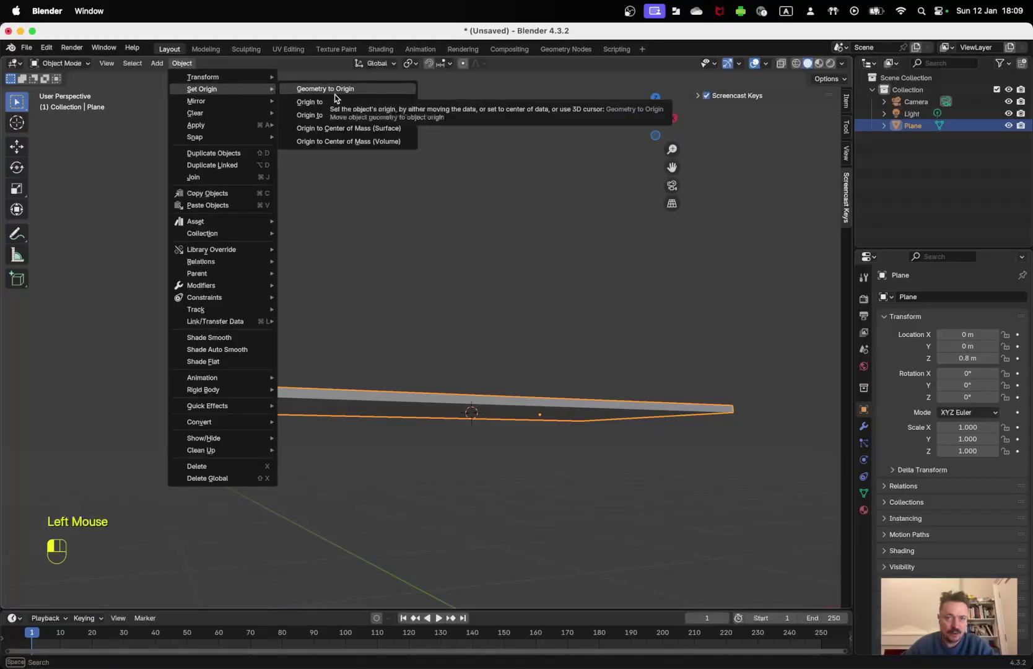
pyautogui.click(337, 116)
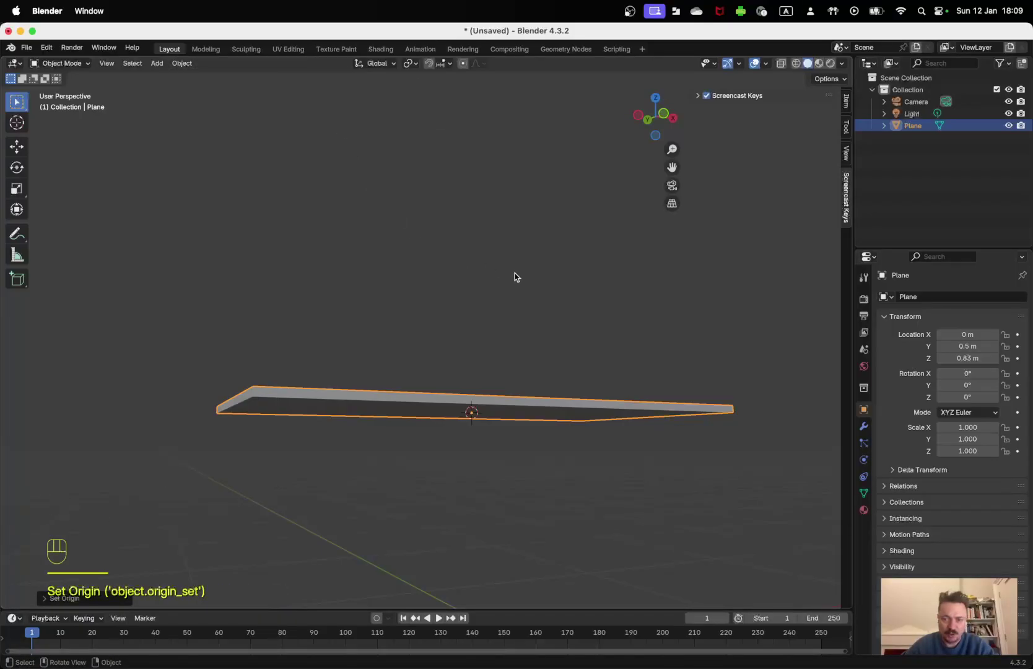
# - Set the slab's origin to its geometry centre while in the front orthographic view
pyautogui.moveTo(512, 275); pyautogui.dragTo(487, 293, button='middle')
pyautogui.press('KP_5')
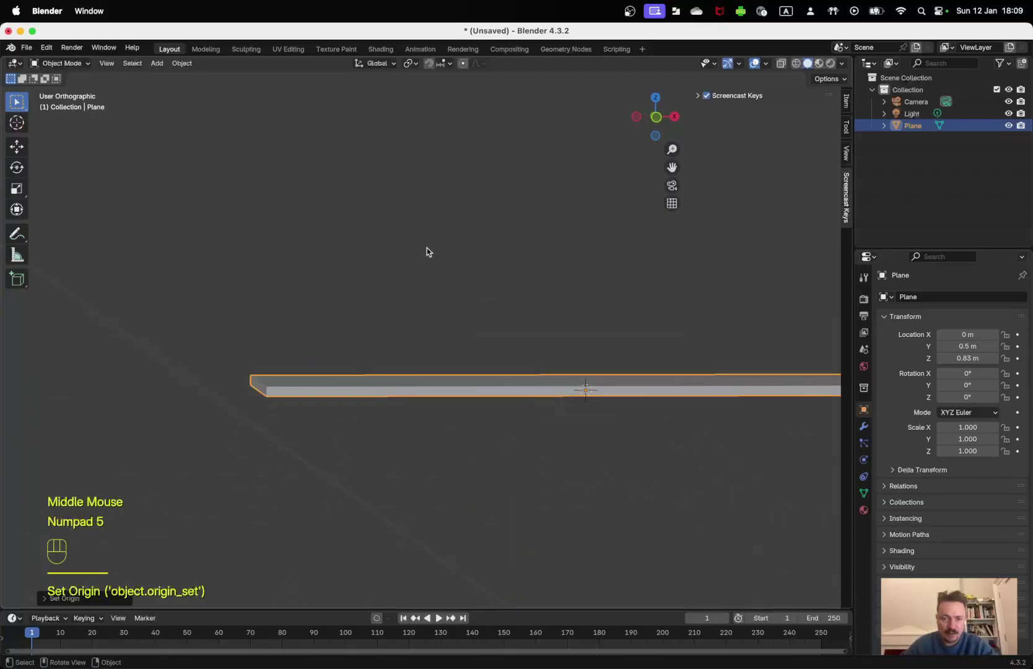
pyautogui.press('KP_1')
pyautogui.keyDown('shift'); pyautogui.moveTo(509, 282); pyautogui.dragTo(467, 349, button='middle'); pyautogui.keyUp('shift')
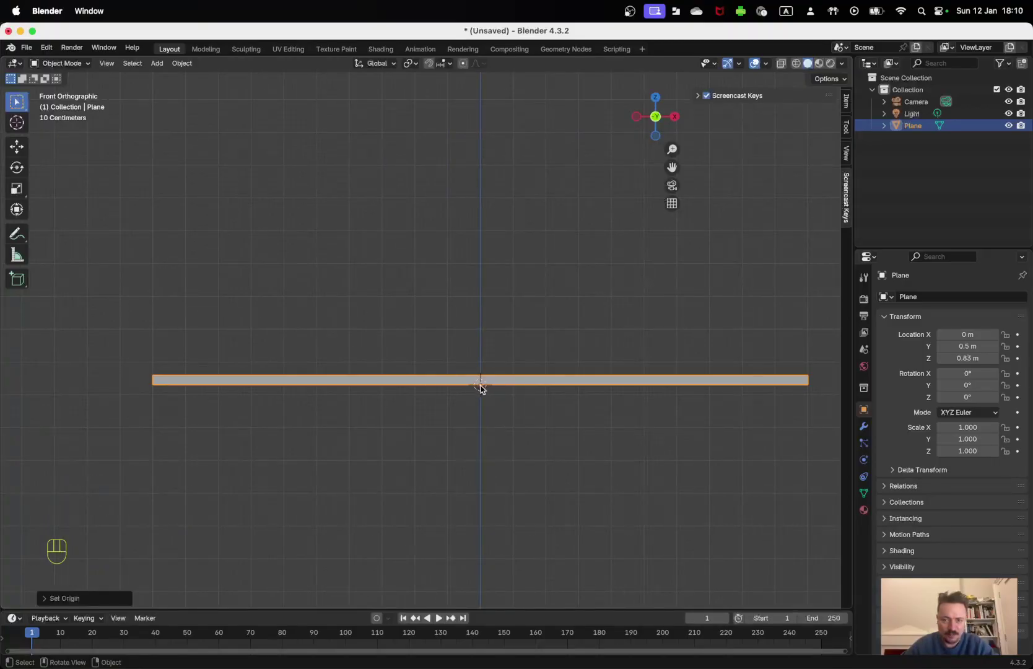
pyautogui.click(179, 65)
pyautogui.moveTo(192, 93)
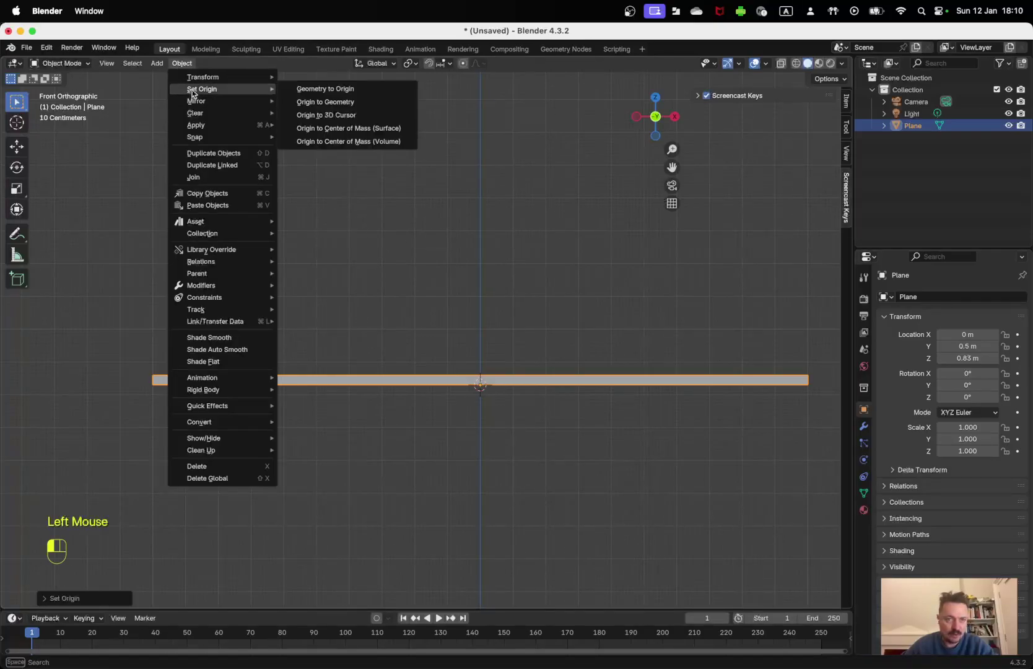
pyautogui.click(340, 102)
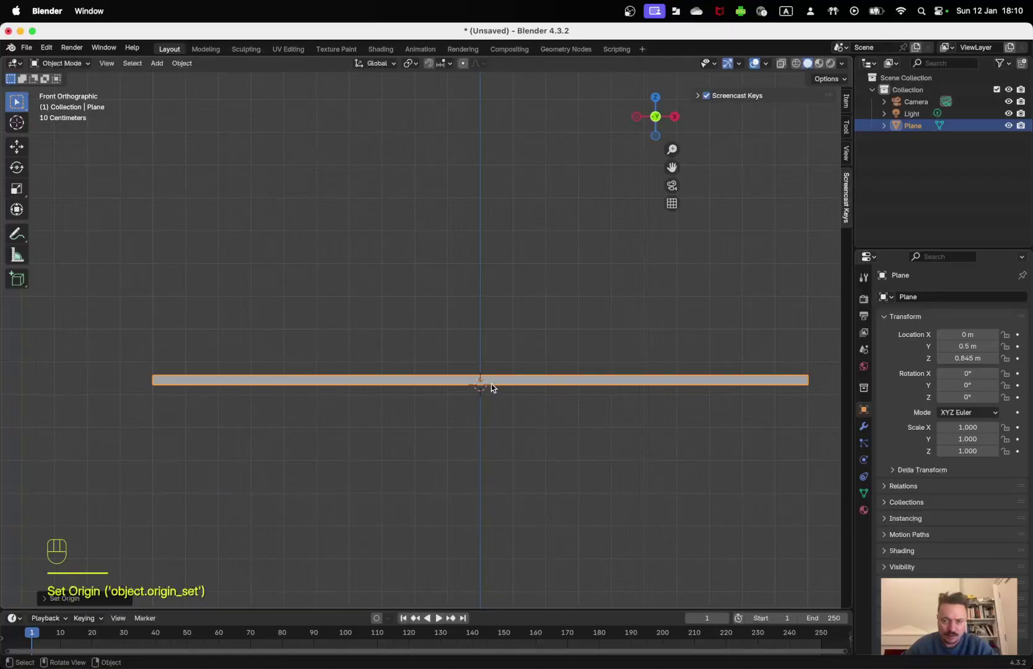
# - Set the slab's origin back to the 3D cursor at the centre of its underside
pyautogui.scroll(-4, 492, 383)
pyautogui.scroll(5, 492, 383)
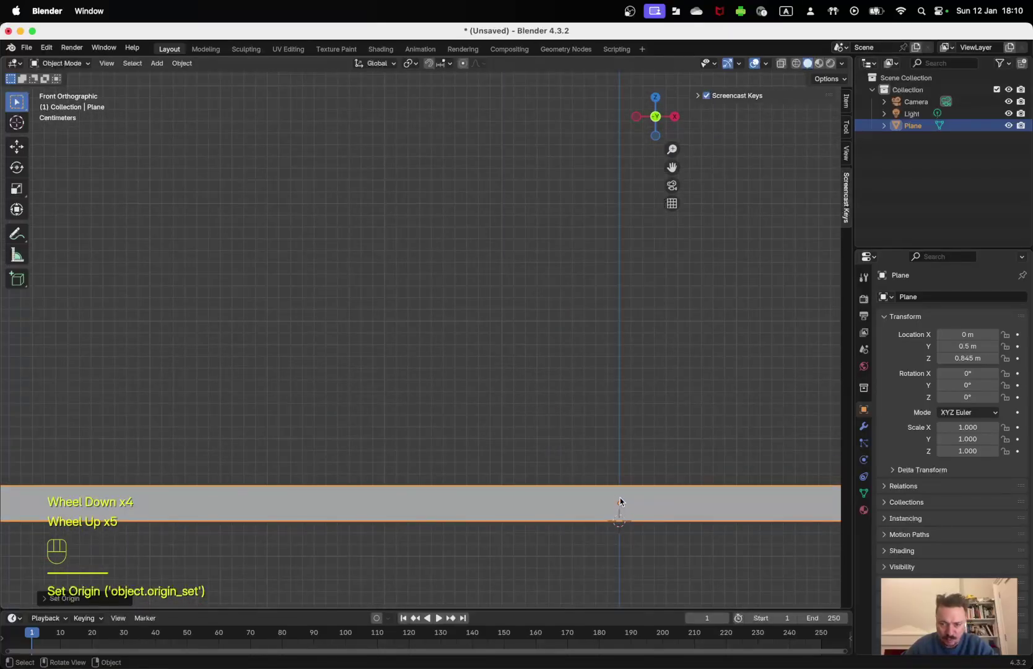
pyautogui.scroll(-3, 612, 495)
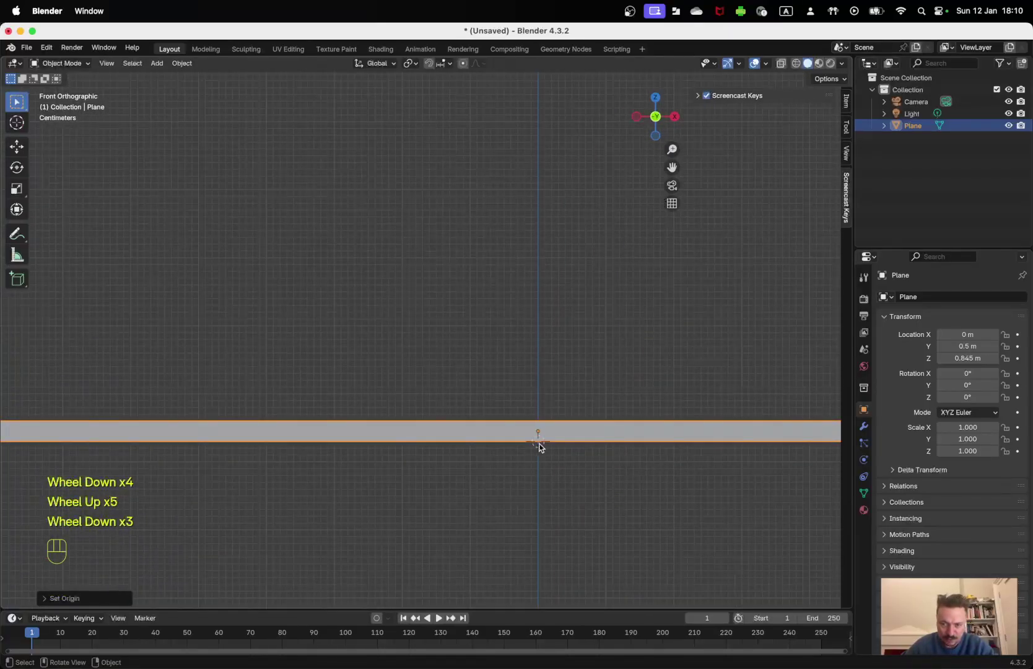
pyautogui.scroll(-1, 520, 422)
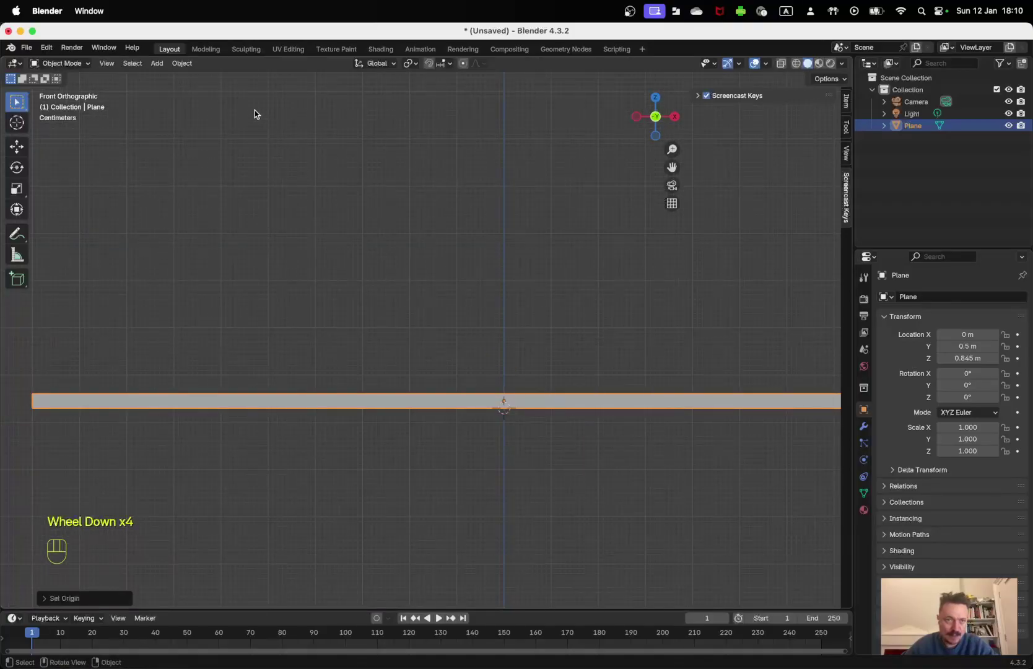
pyautogui.click(182, 63)
pyautogui.moveTo(191, 90)
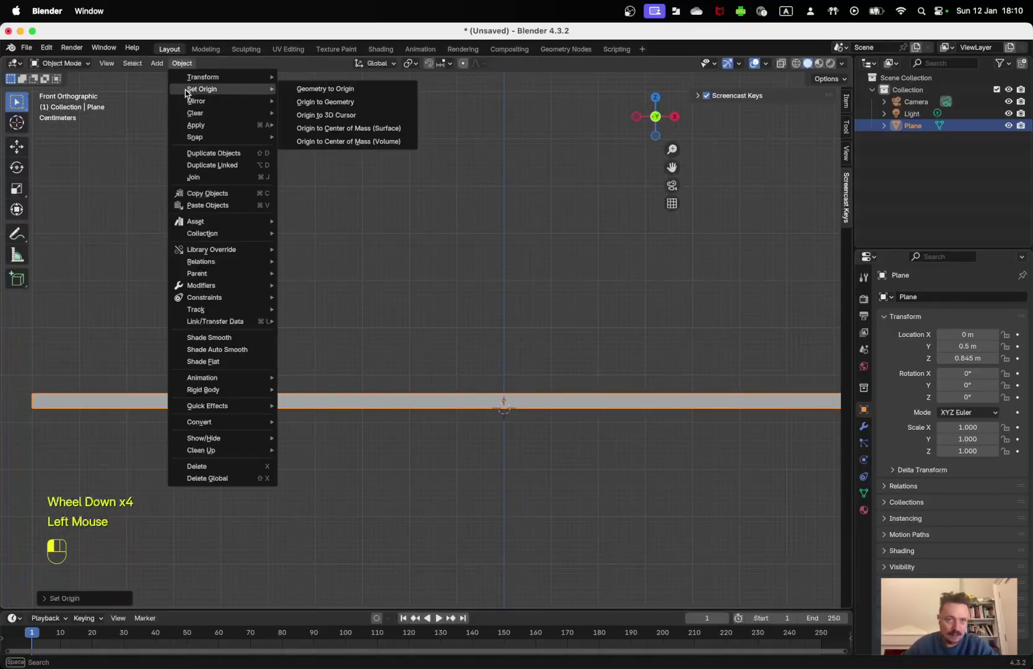
pyautogui.click(352, 104)
# - In Edit Mode, select only the underside vertex at the slab's -X, -Y corner and snap the 3D cursor to it
pyautogui.moveTo(511, 308); pyautogui.dragTo(551, 345, button='middle')
pyautogui.scroll(-3, 517, 338)
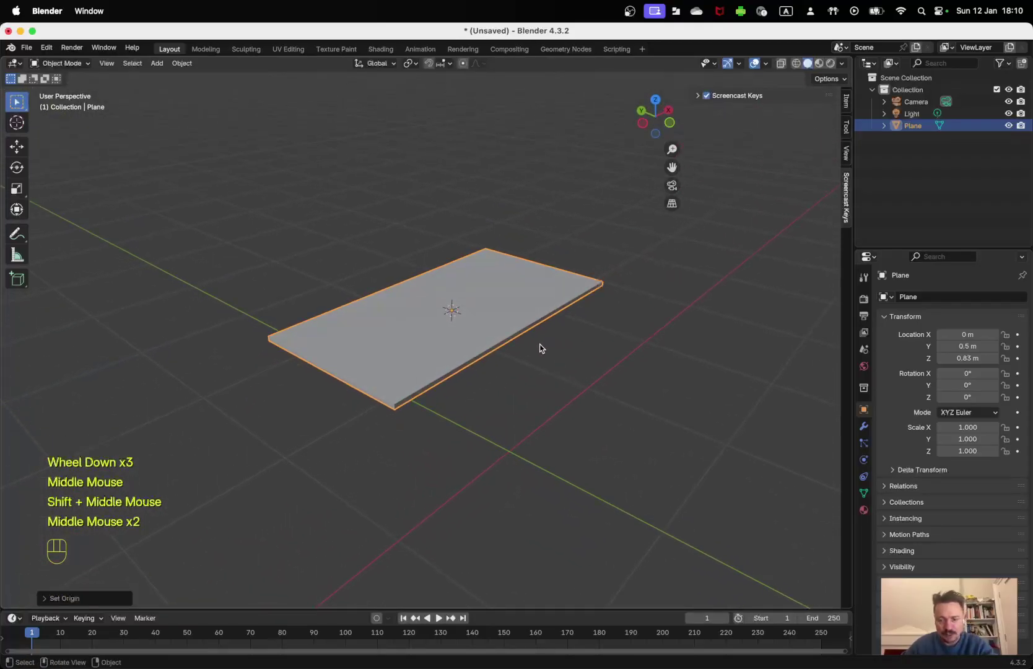
pyautogui.press('KP_7')
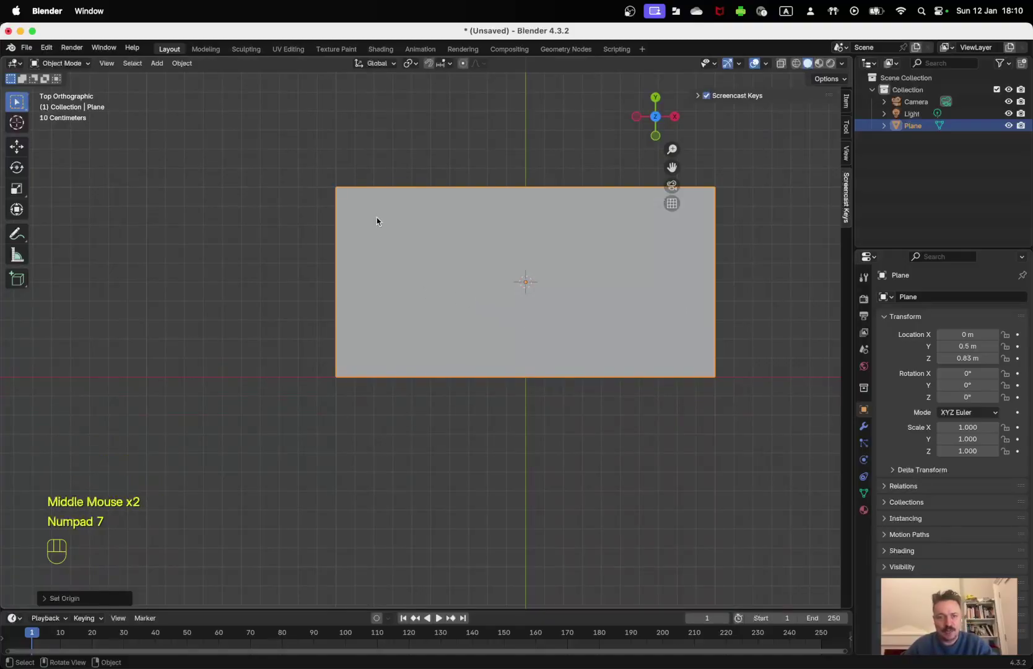
pyautogui.moveTo(529, 396); pyautogui.dragTo(494, 395, button='middle')
pyautogui.moveTo(494, 395); pyautogui.dragTo(376, 332, button='middle')
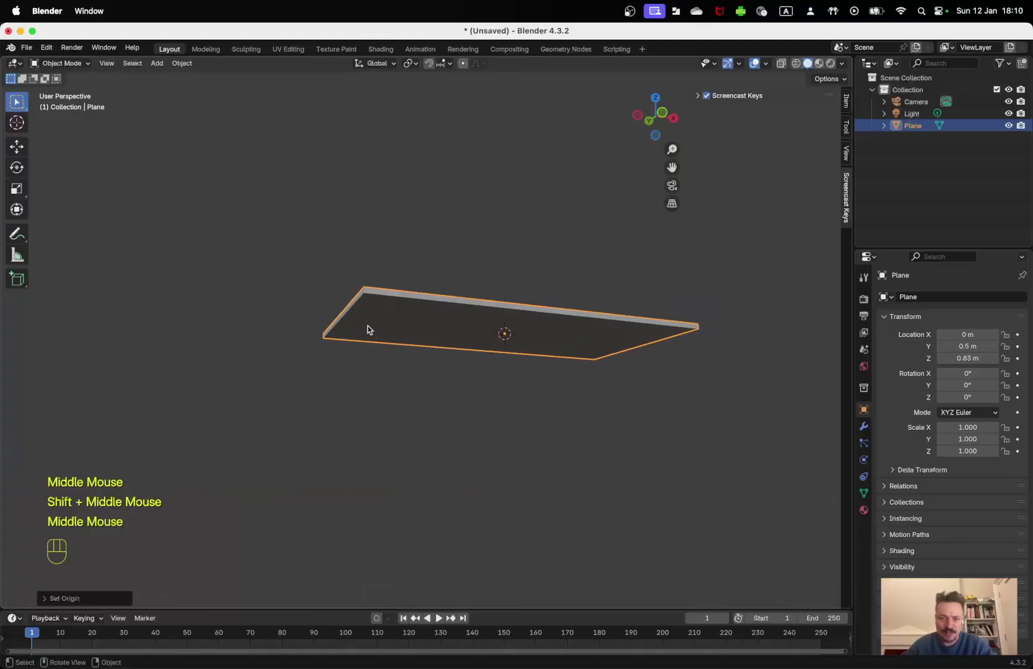
pyautogui.press('Tab')
pyautogui.press('a')
pyautogui.press('a')
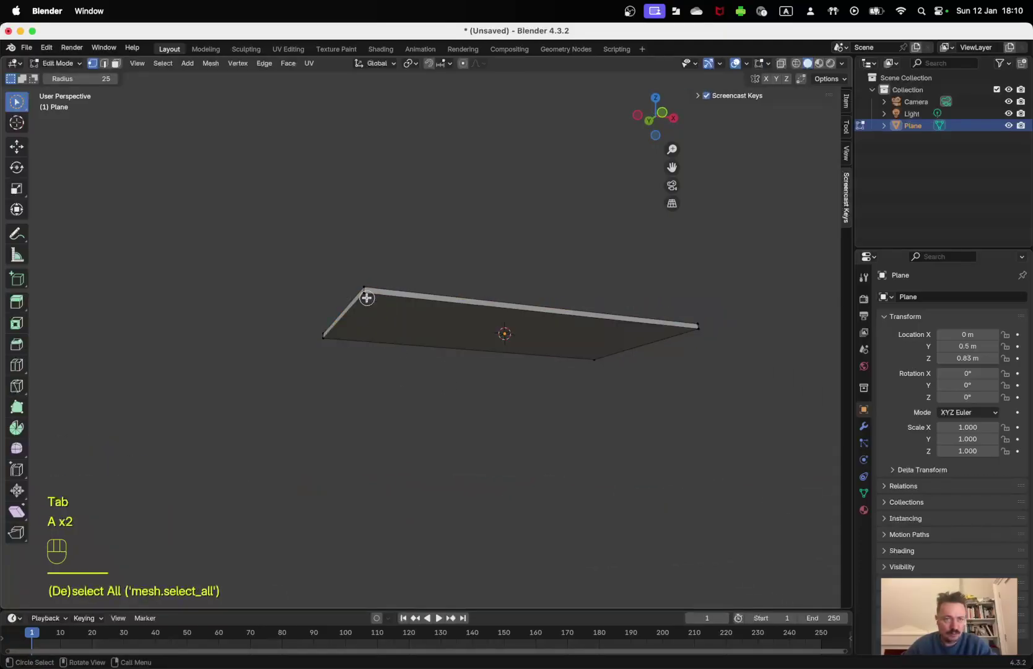
pyautogui.click(366, 298)
pyautogui.rightClick(389, 311)
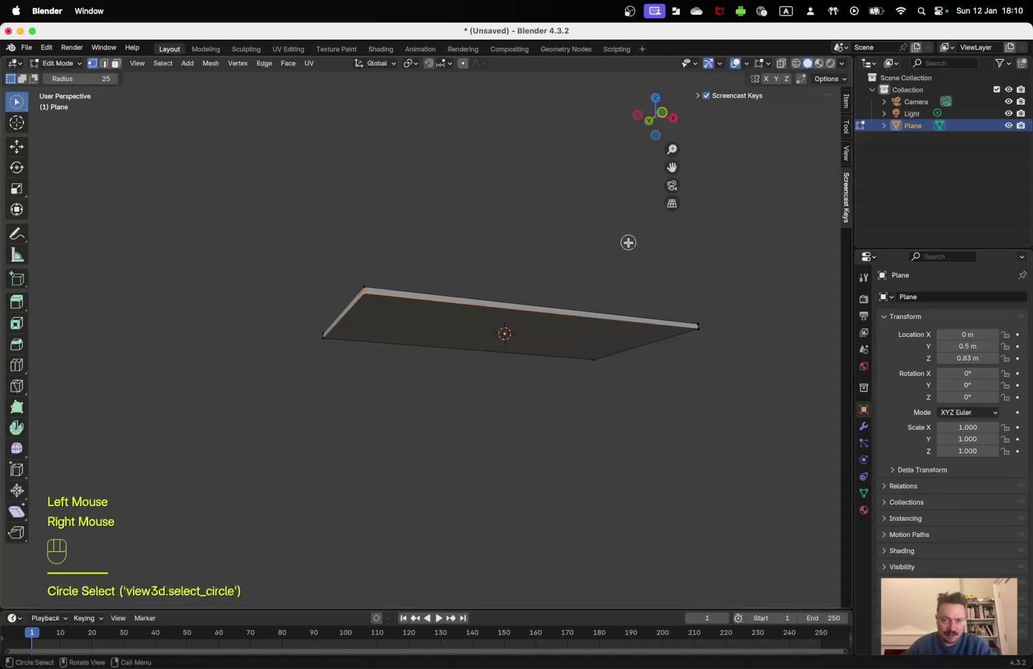
pyautogui.moveTo(444, 289); pyautogui.dragTo(468, 259, button='middle')
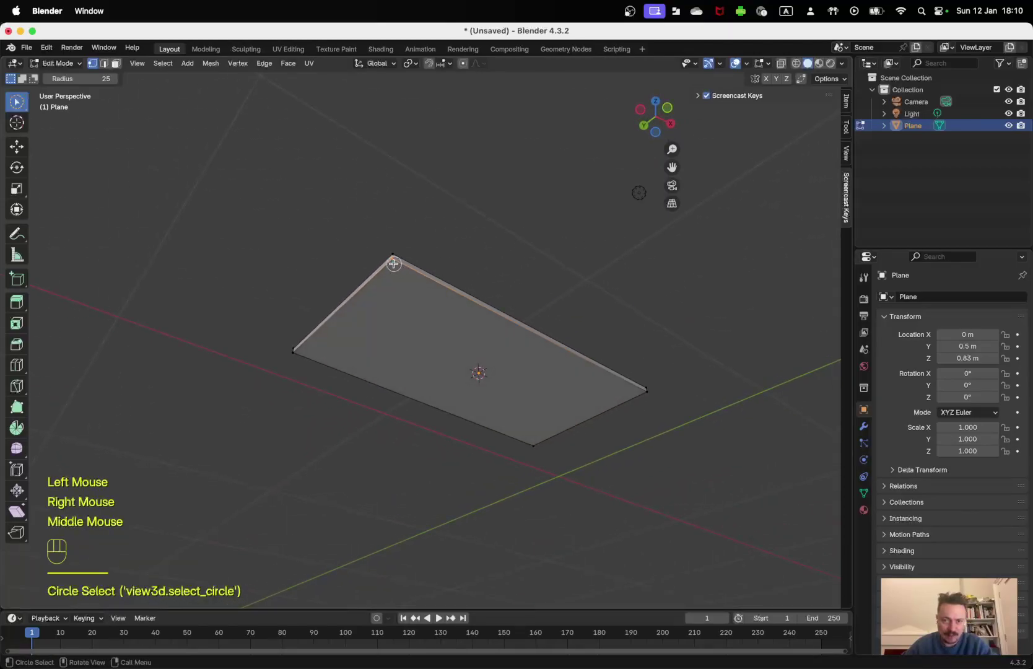
pyautogui.hotkey('shift', 's')
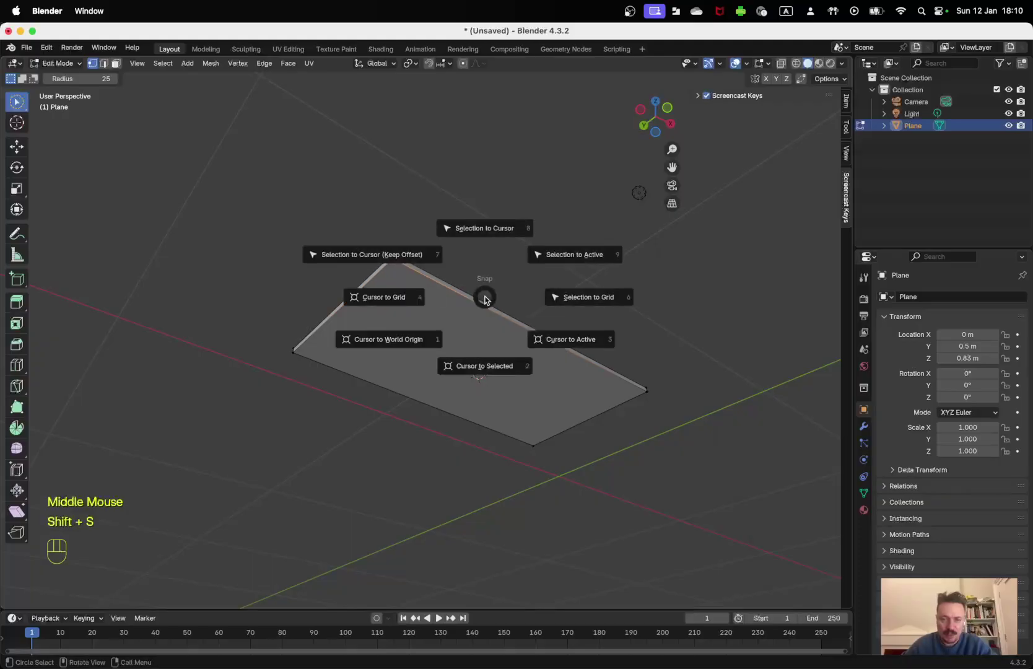
pyautogui.click(487, 366)
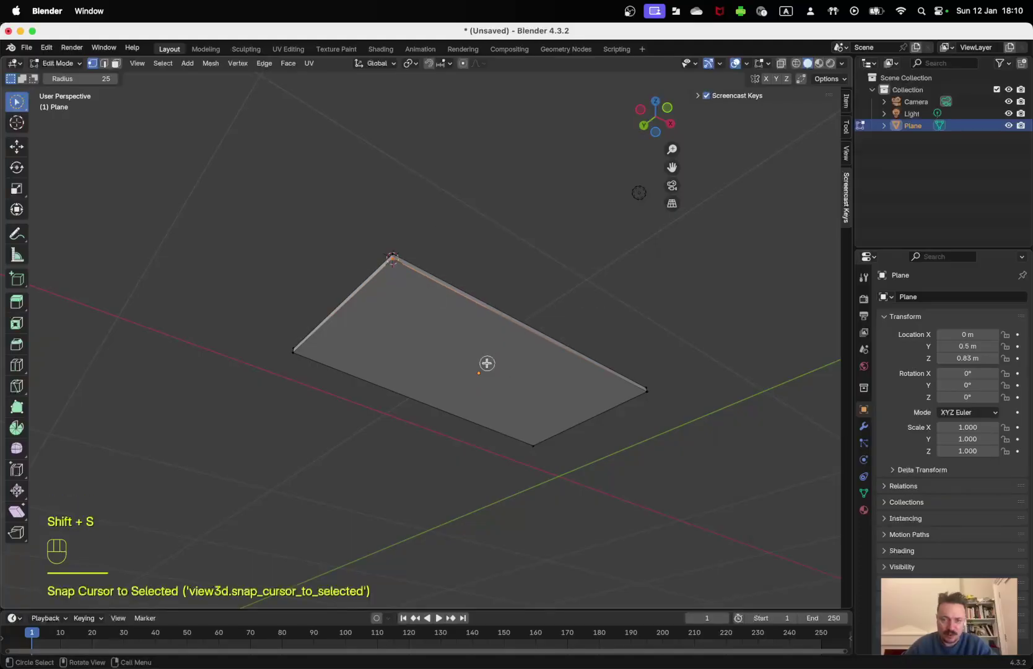
# - Return to Object Mode and add a mesh plane at the 3D cursor on the slab's corner
pyautogui.press('Tab')
pyautogui.moveTo(429, 280); pyautogui.dragTo(515, 328, button='middle')
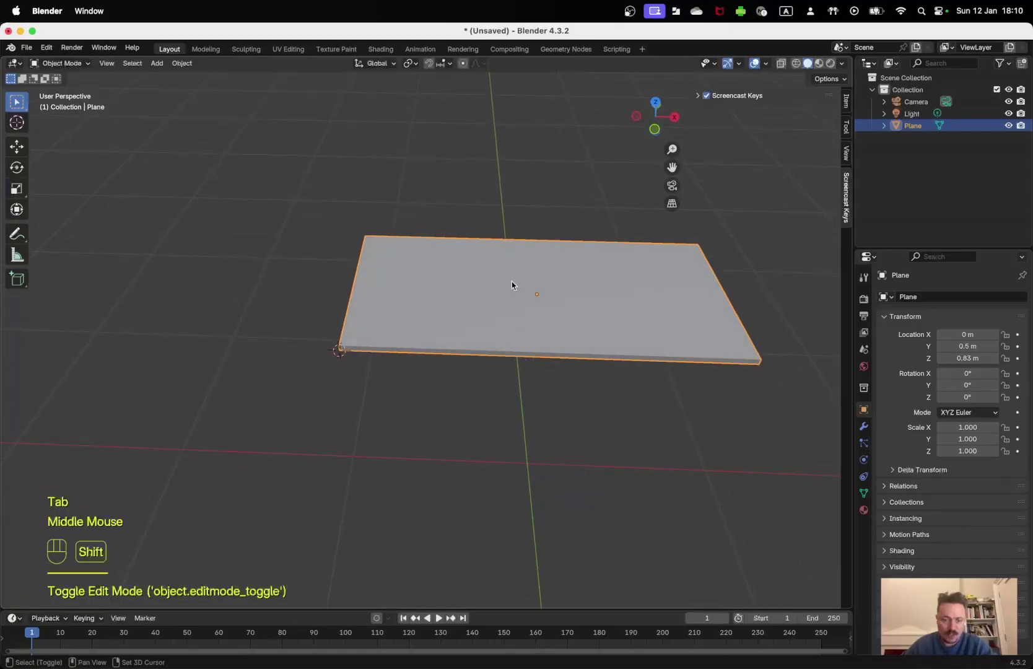
pyautogui.hotkey('shift', 'a')
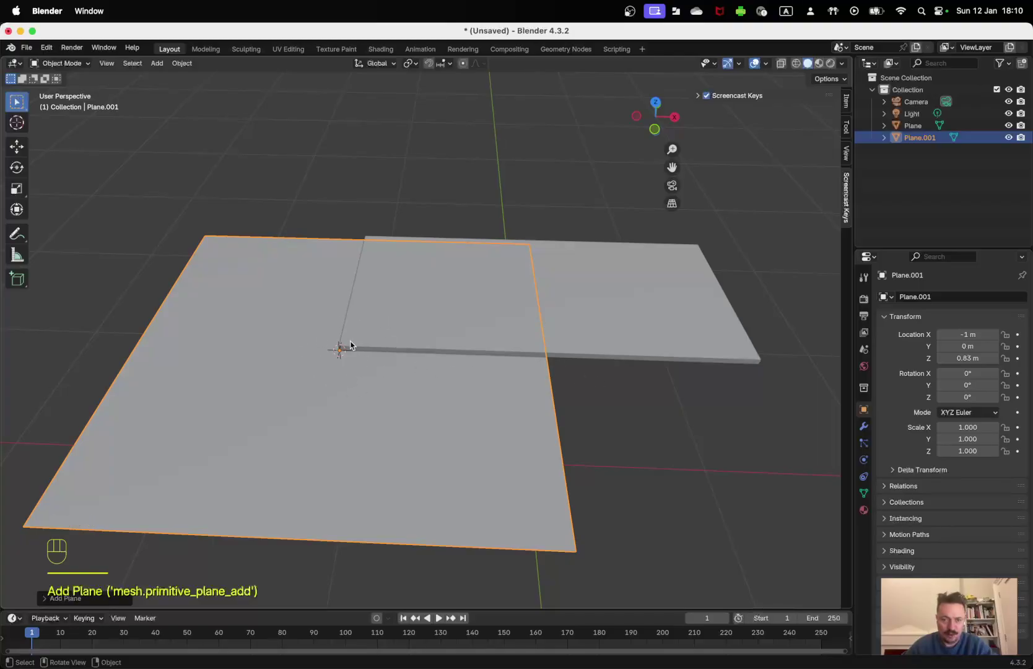
# - Enter Edit Mode on the new plane and clear its vertex selection
pyautogui.moveTo(307, 424); pyautogui.dragTo(370, 415, button='middle')
pyautogui.moveTo(504, 316); pyautogui.dragTo(427, 325, button='middle')
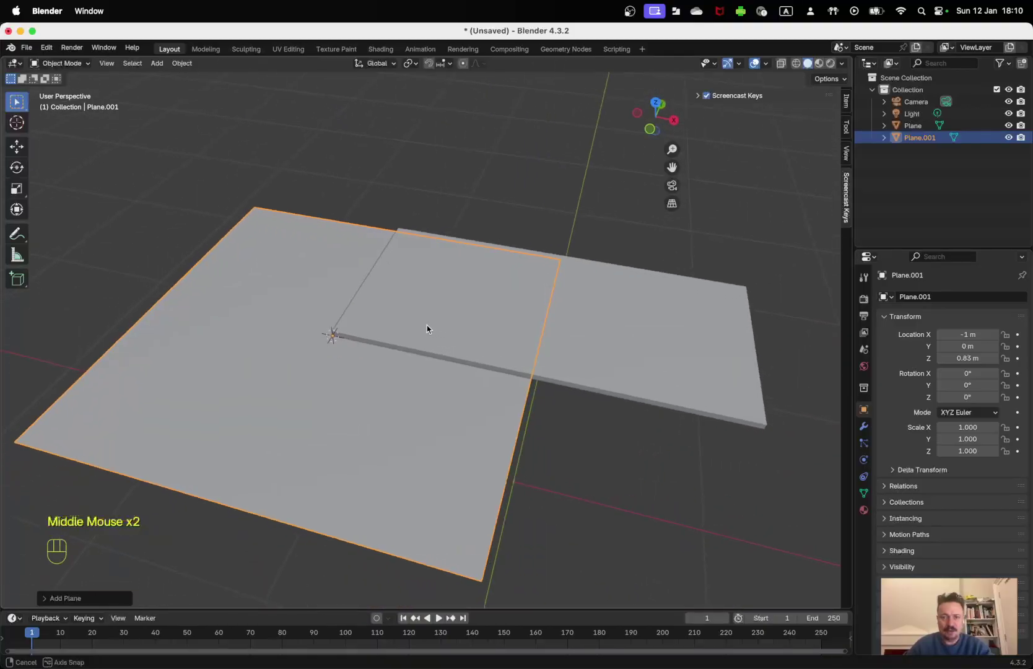
pyautogui.scroll(1, 414, 322)
pyautogui.press('Tab')
pyautogui.scroll(-3, 437, 315)
pyautogui.scroll(-2, 437, 315)
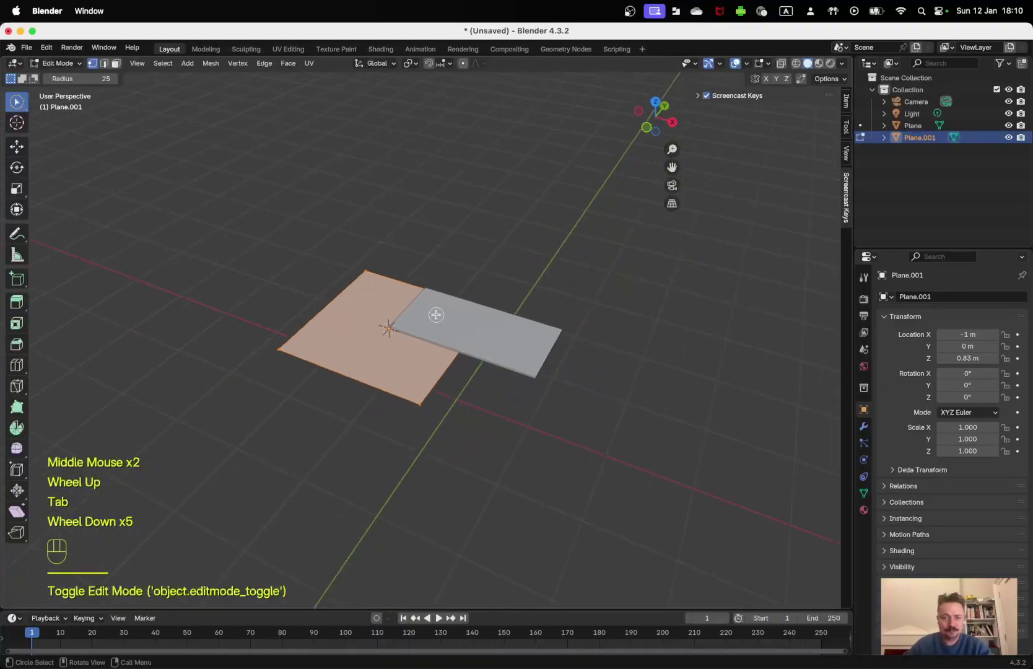
pyautogui.scroll(2, 433, 313)
pyautogui.moveTo(434, 314); pyautogui.dragTo(440, 341, button='middle')
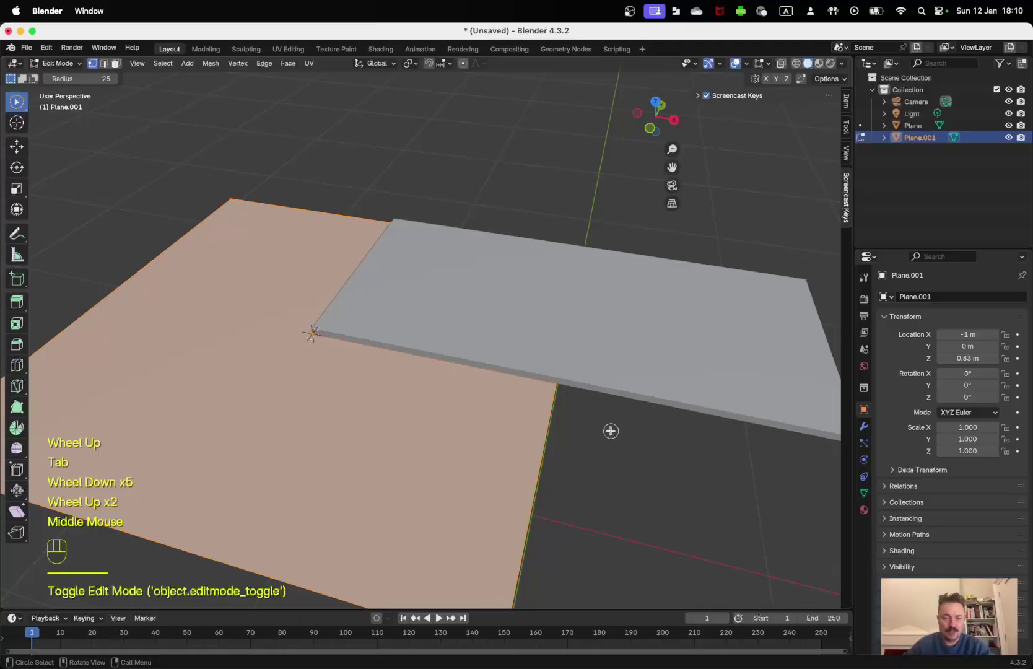
pyautogui.moveTo(580, 404); pyautogui.dragTo(560, 386, button='middle')
pyautogui.scroll(-1, 568, 382)
pyautogui.scroll(-1, 568, 382)
pyautogui.press('a')
pyautogui.press('a')
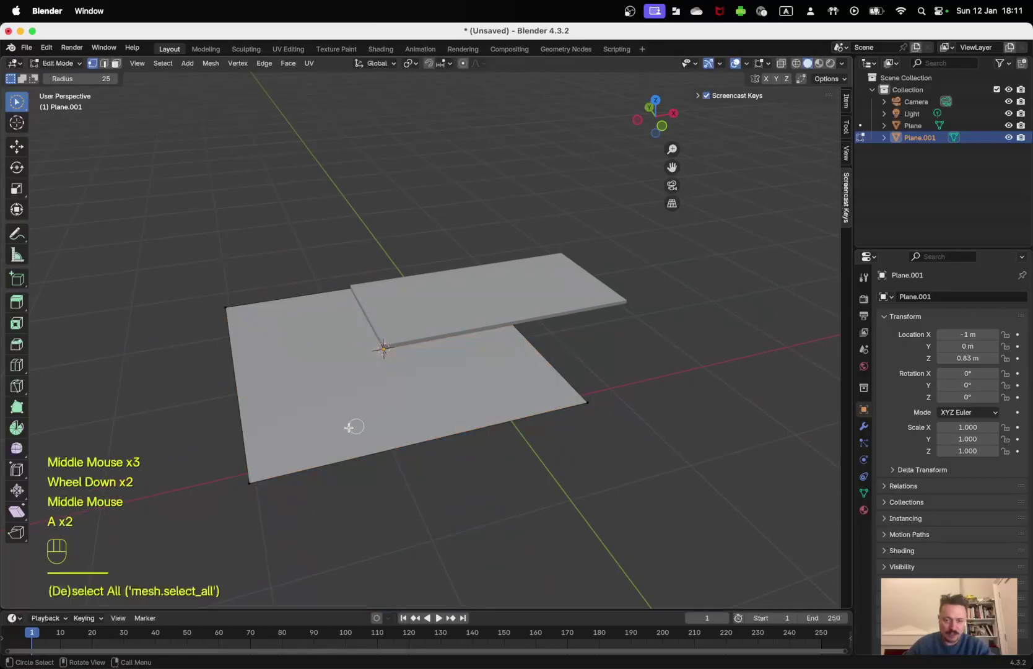
pyautogui.press('c')
pyautogui.middleClick(588, 409)
pyautogui.scroll(-1, 561, 372)
pyautogui.scroll(1, 545, 353)
pyautogui.middleClick(542, 349)
pyautogui.scroll(-1, 533, 297)
pyautogui.middleClick(540, 383)
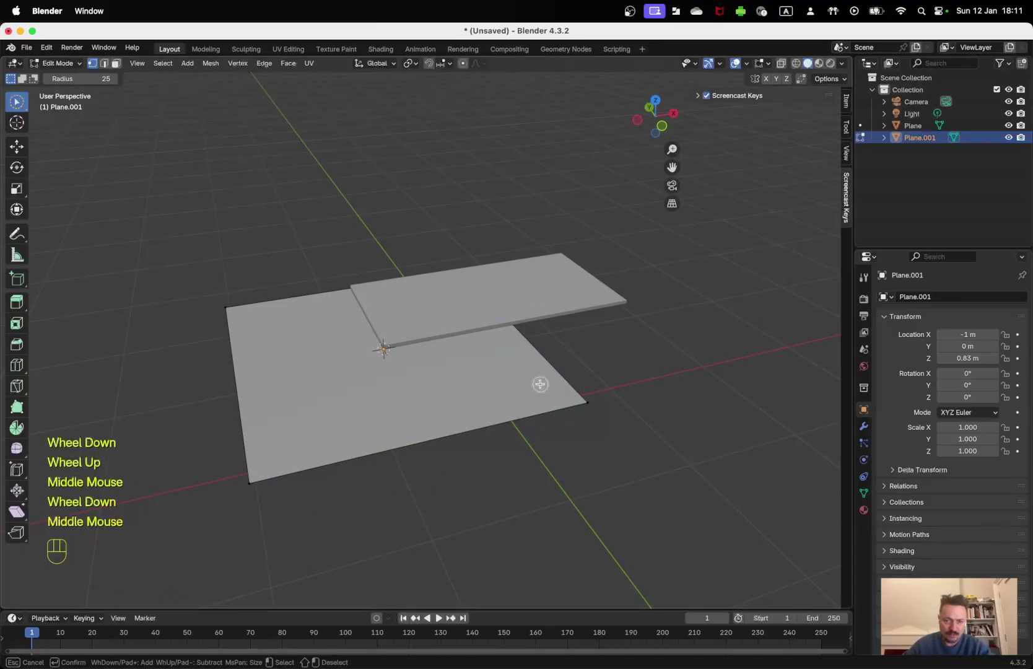
pyautogui.rightClick(557, 433)
# - Circle-select the new plane's two +X side vertices, switch to the Tweak tool, and delete the edge between them
pyautogui.scroll(-1, 574, 480)
pyautogui.moveTo(574, 480); pyautogui.dragTo(533, 366, button='middle')
pyautogui.press('c')
pyautogui.moveTo(468, 377); pyautogui.dragTo(533, 210)
pyautogui.press('x')
pyautogui.rightClick(439, 295)
pyautogui.moveTo(17, 102); pyautogui.dragTo(57, 101)
pyautogui.press('x')
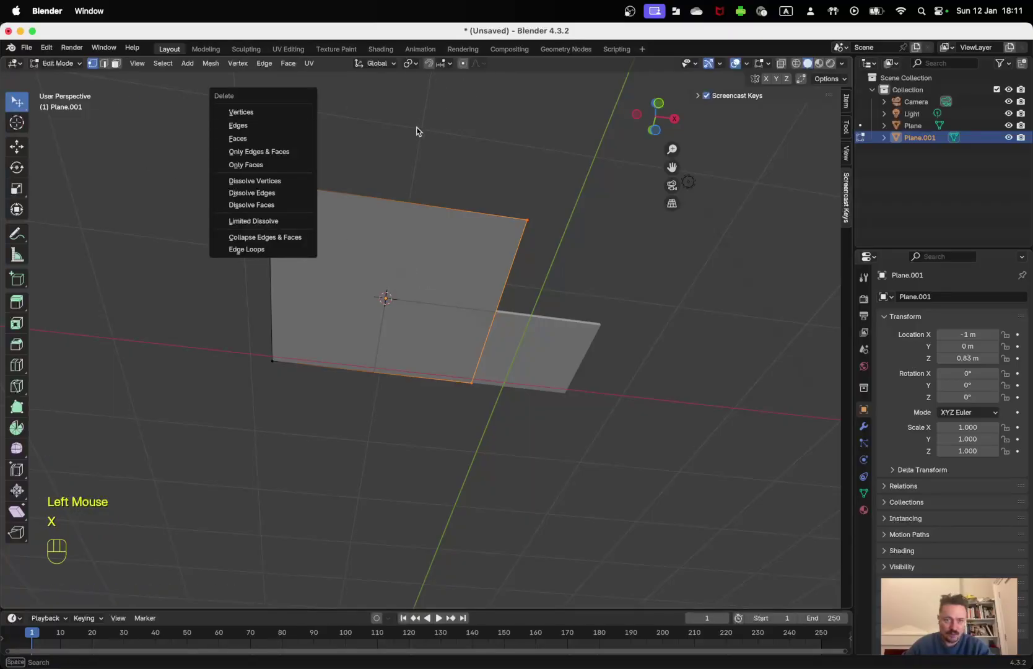
pyautogui.press('x')
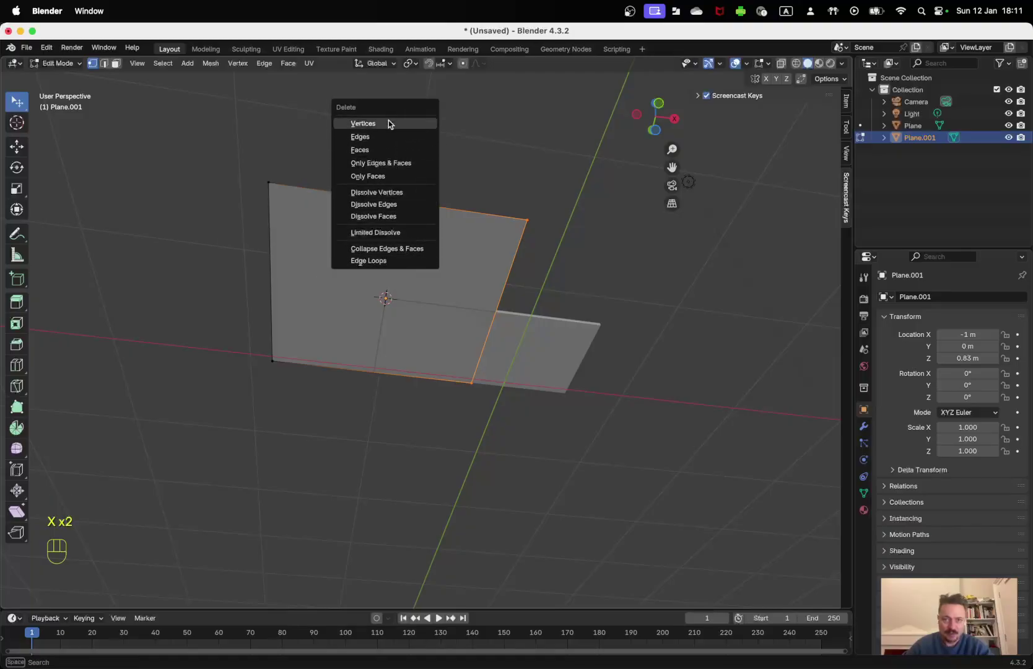
pyautogui.click(361, 137)
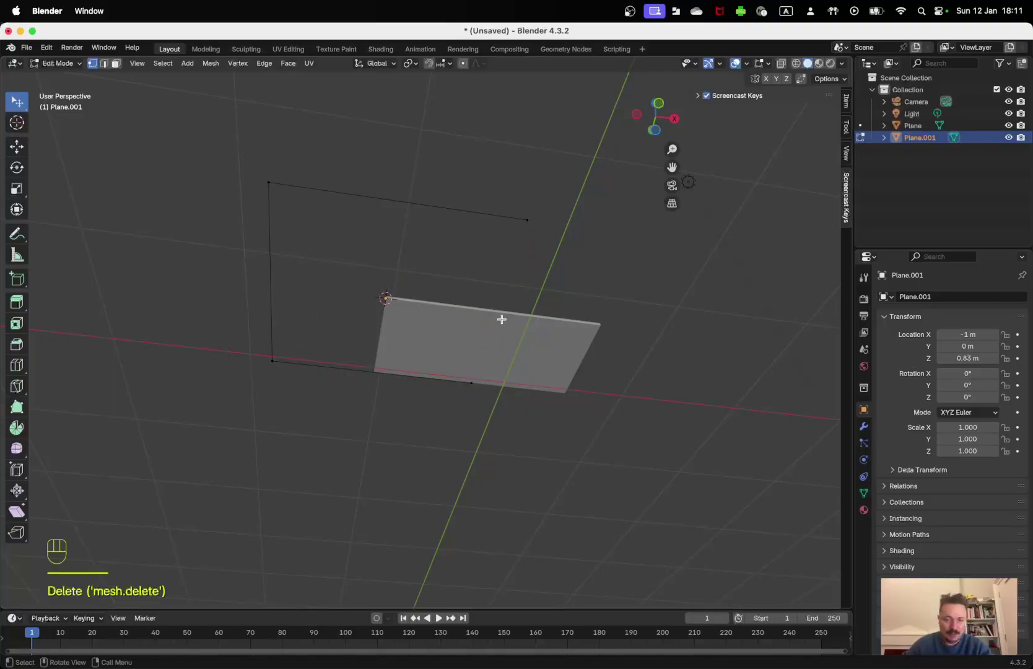
# - Circle-select the two loose end vertices on the new plane's +X side and delete them
pyautogui.press('c')
pyautogui.click(475, 380)
pyautogui.click(528, 222)
pyautogui.rightClick(475, 159)
pyautogui.press('x')
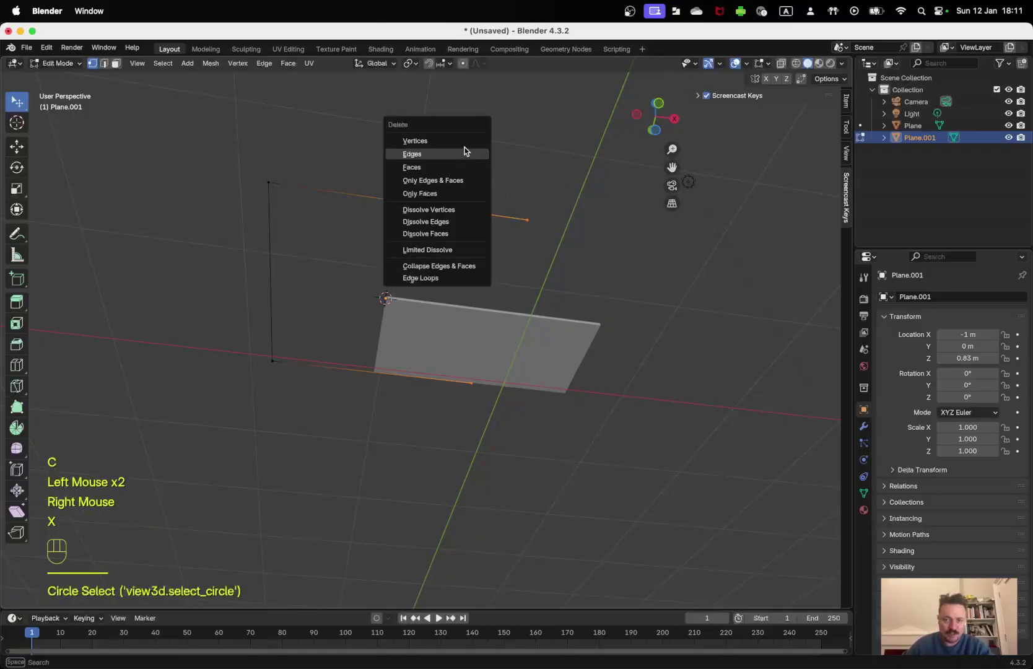
pyautogui.click(464, 141)
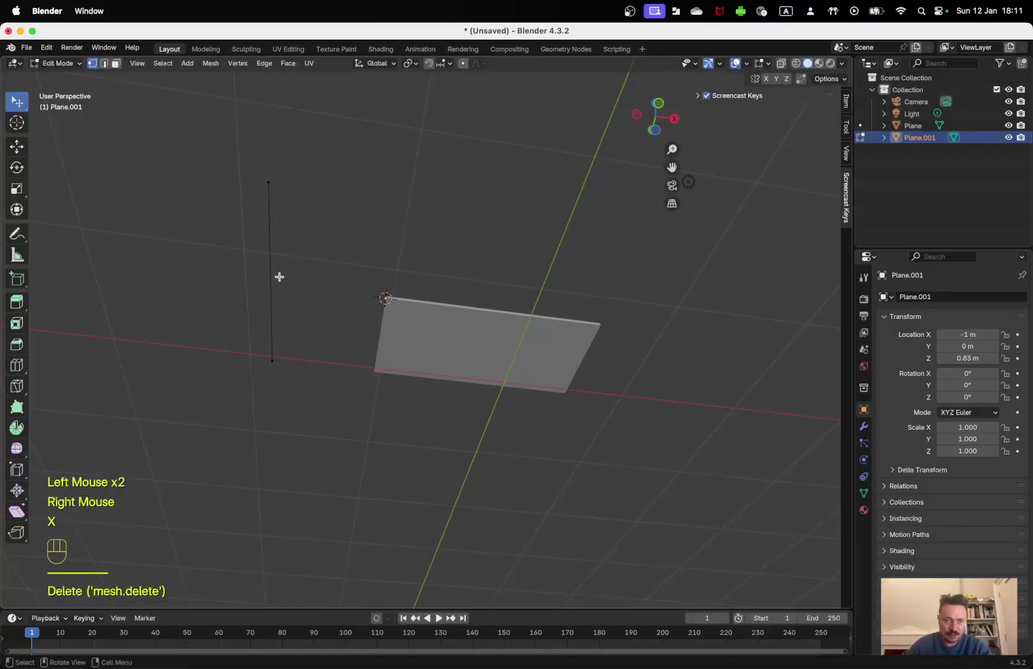
# - Delete the +Y end vertex of the new plane's remaining edge
pyautogui.moveTo(295, 282); pyautogui.dragTo(303, 448, button='middle')
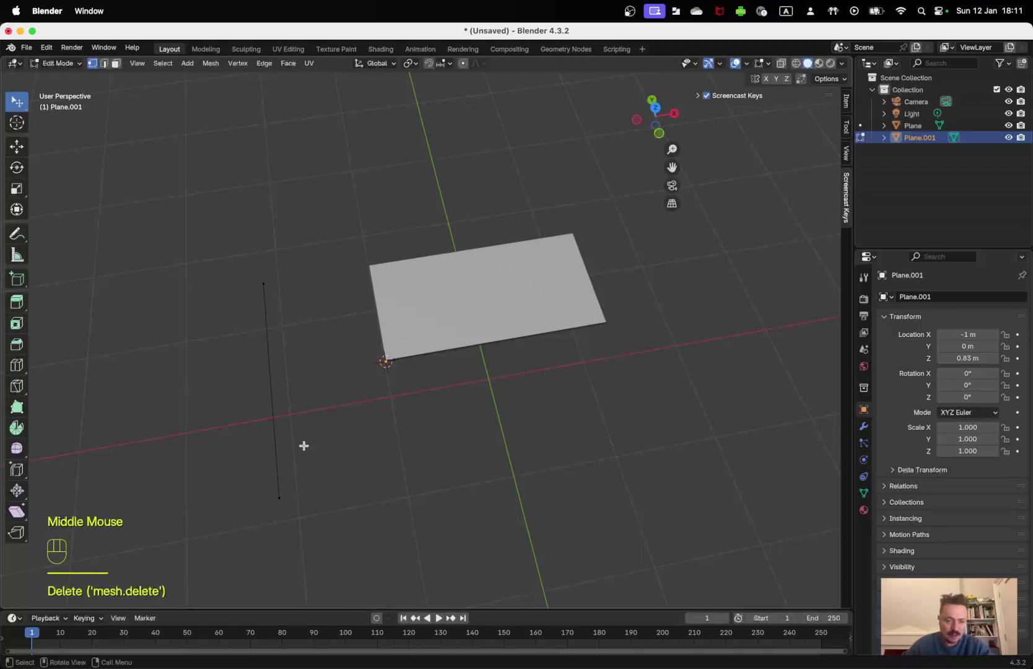
pyautogui.press('c')
pyautogui.click(257, 290)
pyautogui.rightClick(300, 266)
pyautogui.press('x')
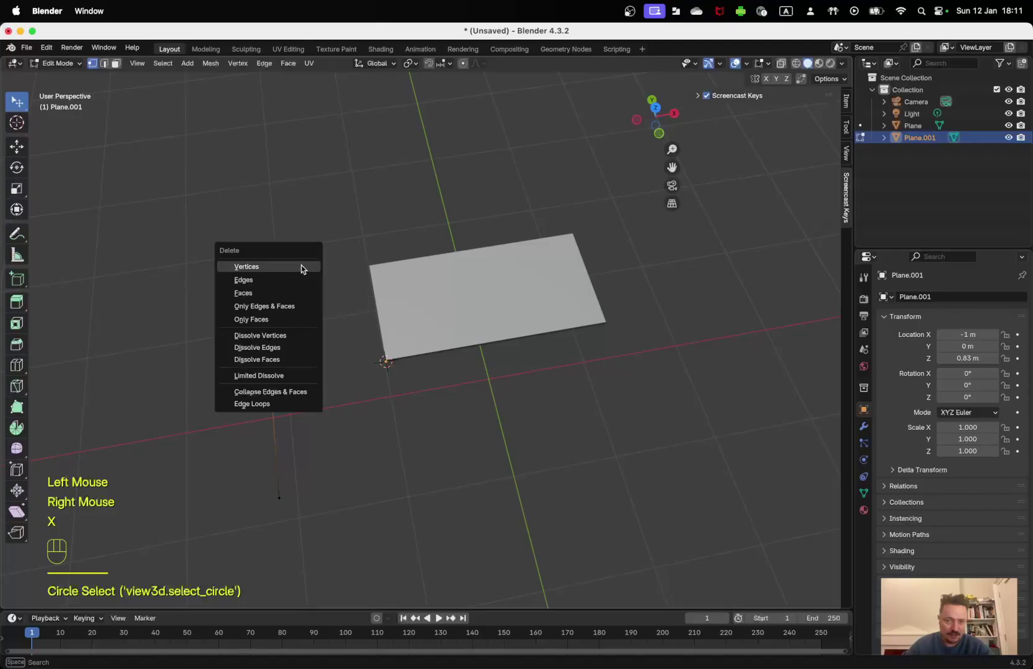
pyautogui.click(303, 267)
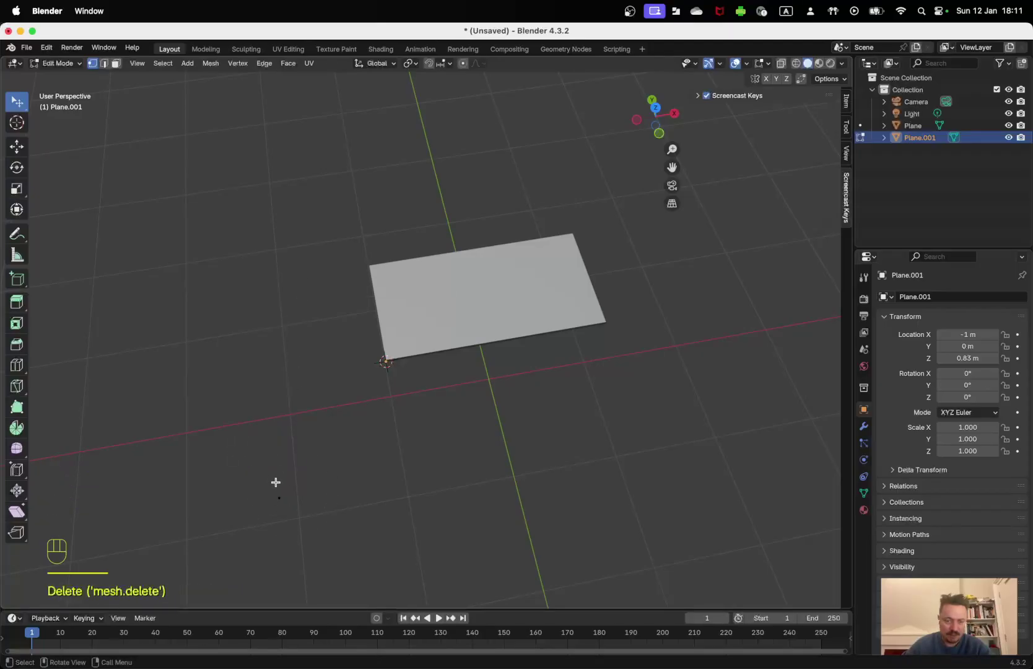
# - Select the remaining vertex and extrude it 0.04 m along the global Y axis
pyautogui.press('a')
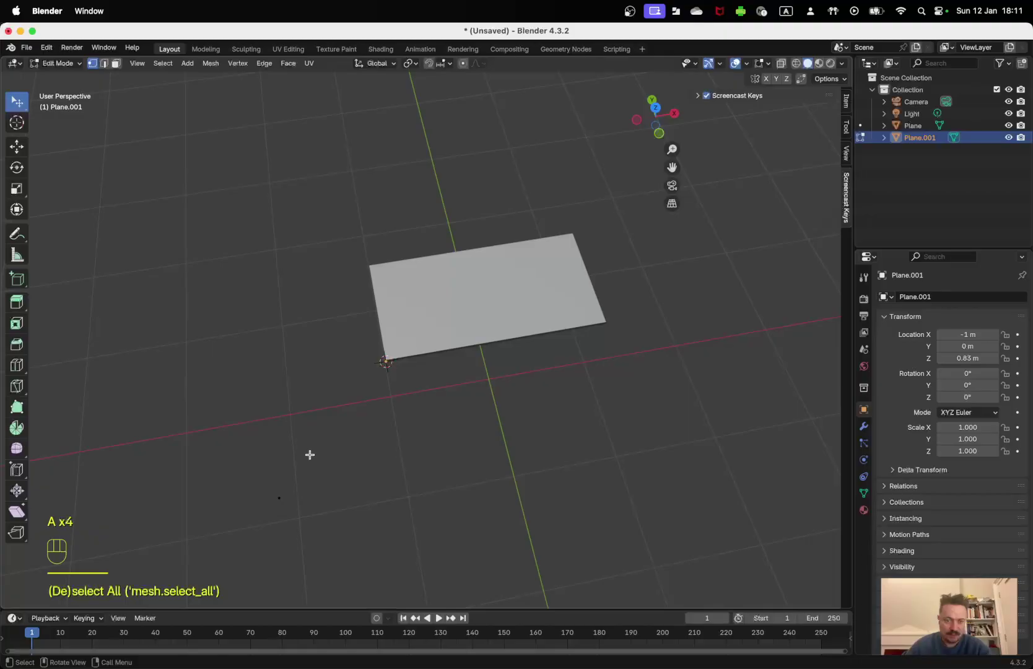
pyautogui.press('e')
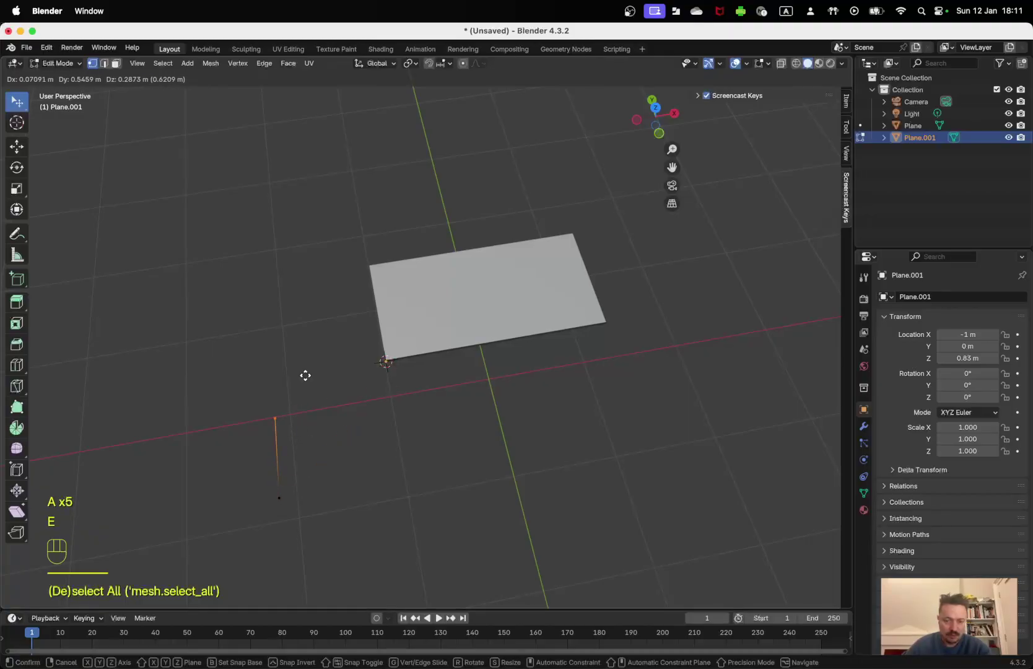
pyautogui.press('y')
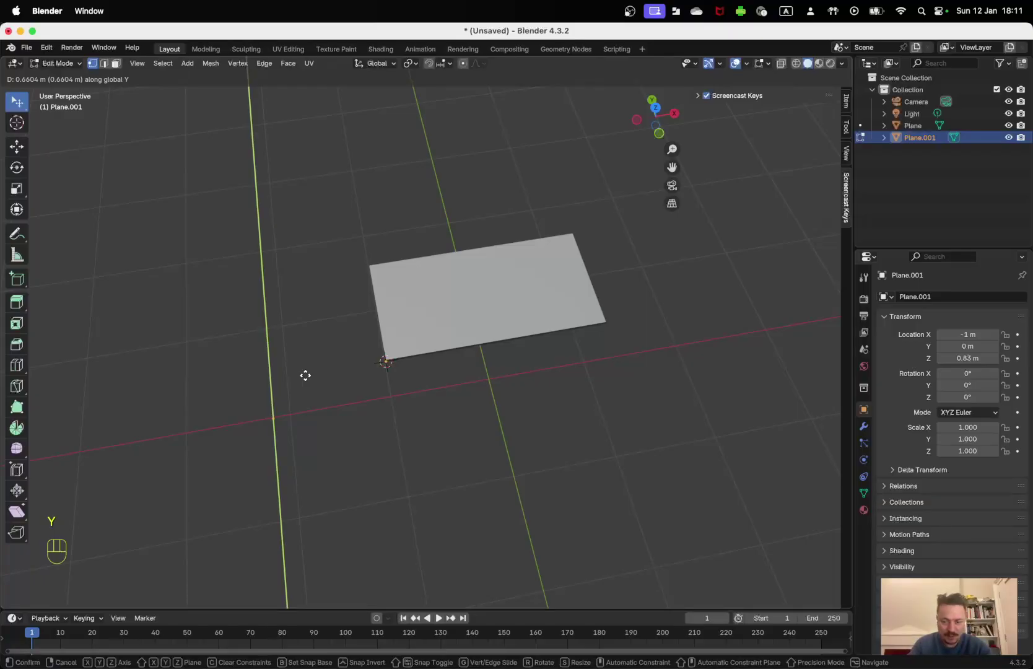
pyautogui.write('.04')
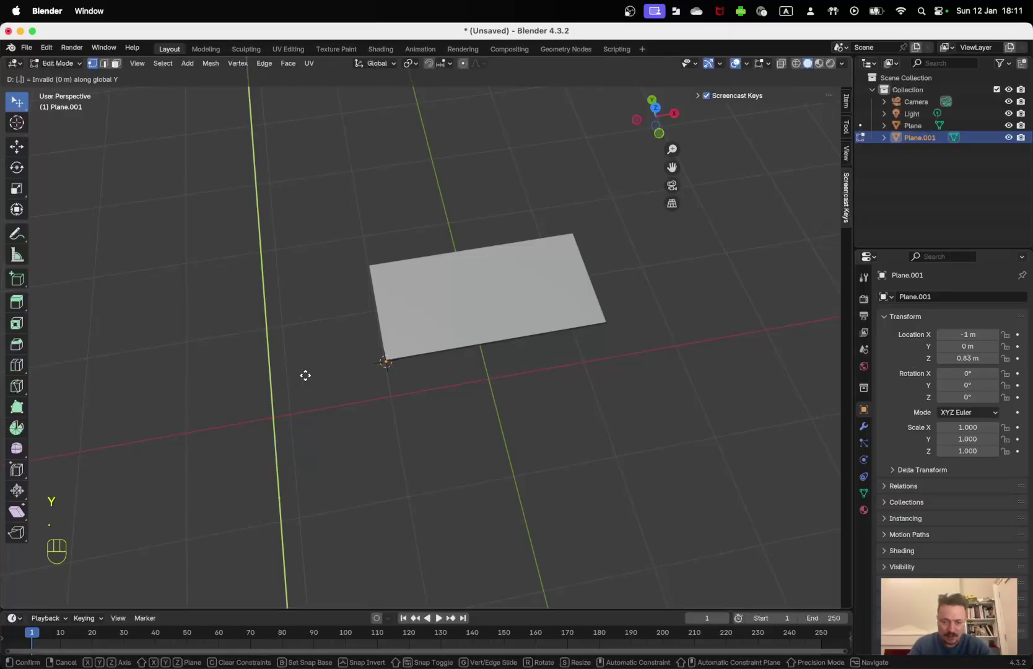
pyautogui.press('Return')
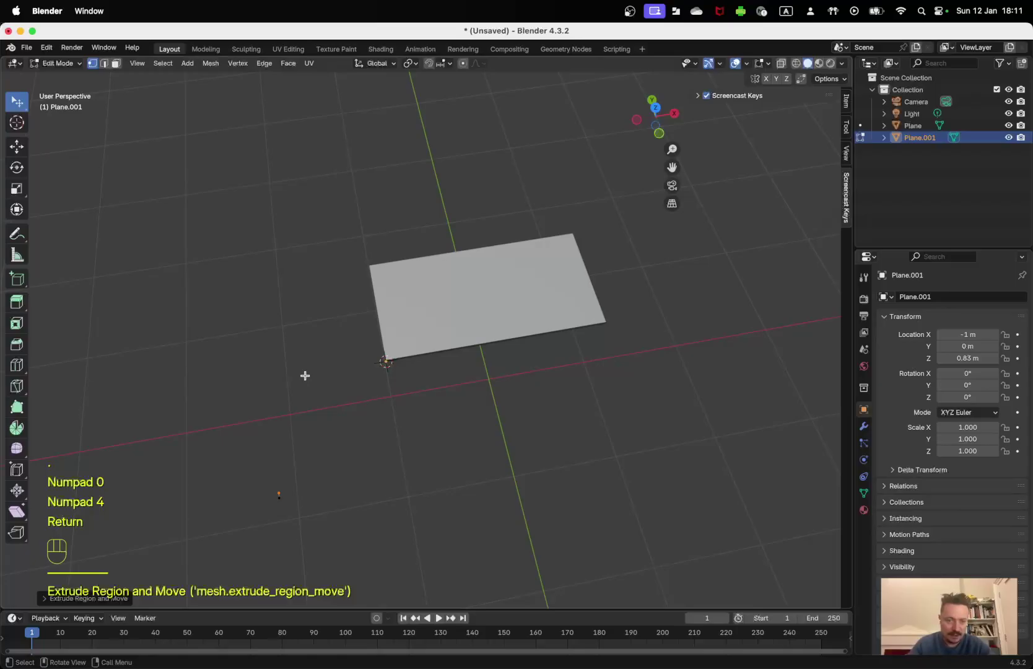
# - Select both vertices of the short edge, extrude it 0.04 m along the global X axis, and return to Object Mode
pyautogui.press('a')
pyautogui.hotkey('shift', 'b')
pyautogui.moveTo(258, 427); pyautogui.dragTo(348, 546)
pyautogui.hotkey('shift', 'b')
pyautogui.moveTo(245, 456); pyautogui.dragTo(361, 504)
pyautogui.scroll(-4, 258, 495)
pyautogui.scroll(4, 320, 487)
pyautogui.keyDown('shift'); pyautogui.moveTo(320, 487); pyautogui.dragTo(520, 225, button='middle'); pyautogui.keyUp('shift')
pyautogui.press('e')
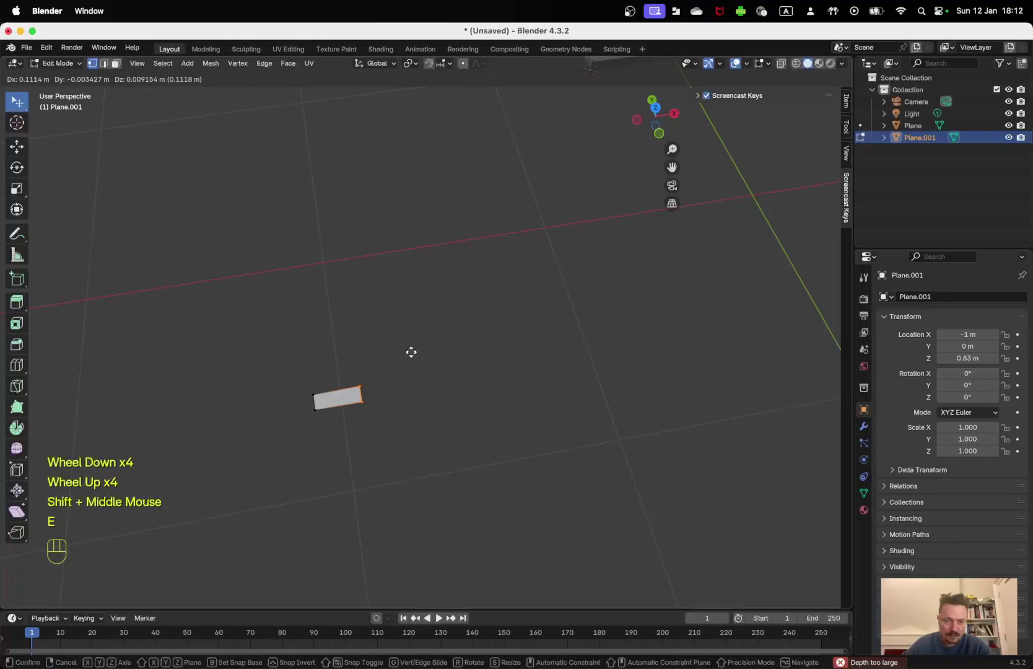
pyautogui.press('x')
pyautogui.press('.')
pyautogui.press('KP_0')
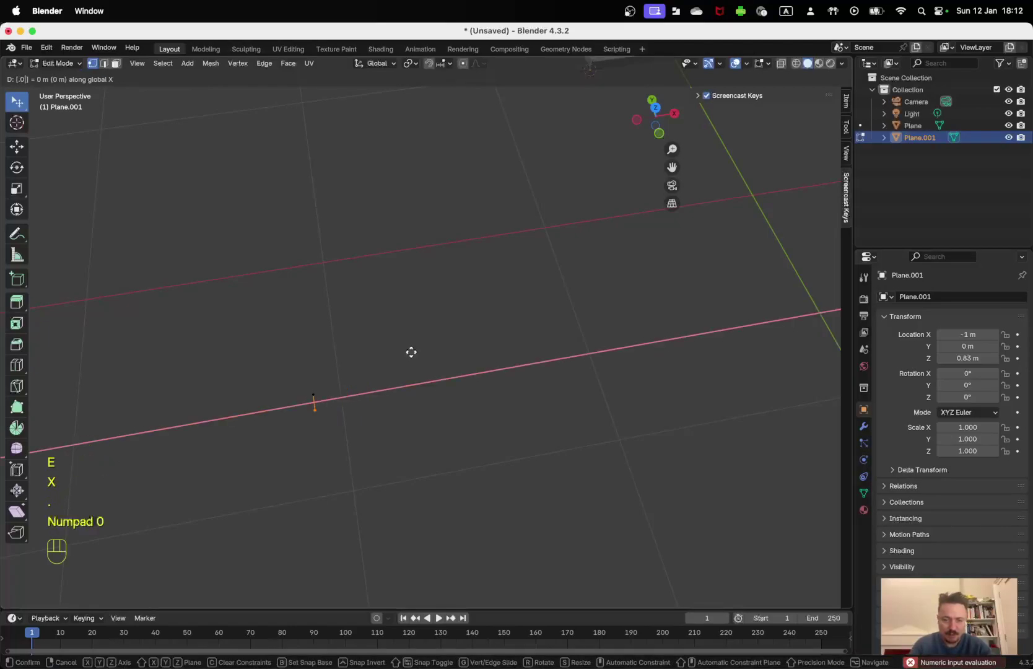
pyautogui.press('KP_4')
pyautogui.press('Return')
pyautogui.press('Tab')
# - Set the small square's origin to its geometry and snap the square to the 3D cursor at the slab's corner
pyautogui.scroll(-3, 409, 351)
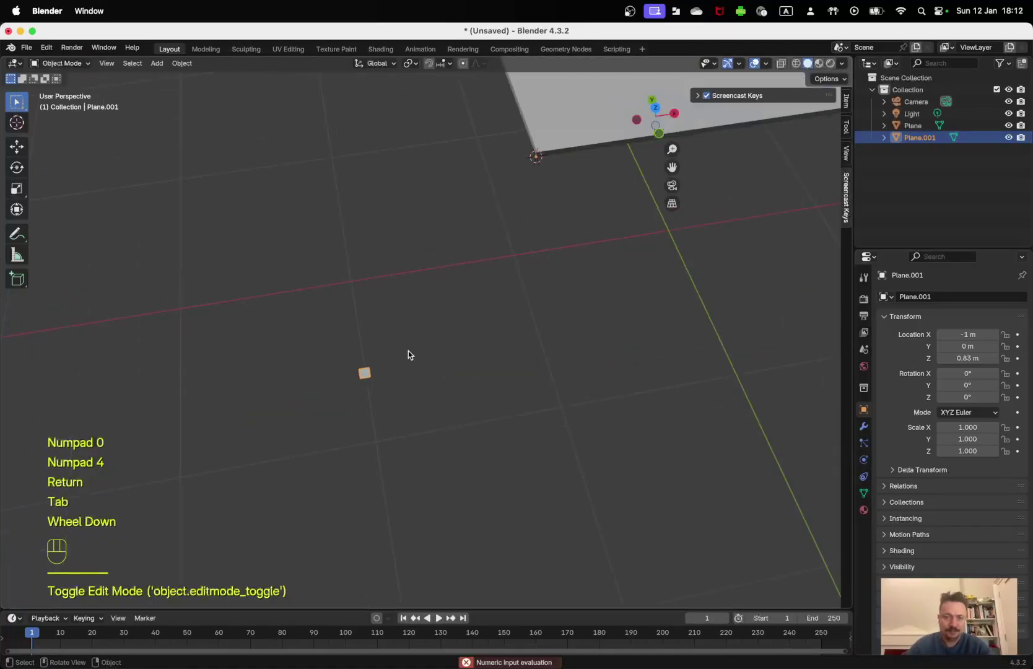
pyautogui.moveTo(475, 342); pyautogui.dragTo(474, 312, button='middle')
pyautogui.moveTo(388, 313); pyautogui.dragTo(364, 369, button='middle')
pyautogui.scroll(-2, 390, 339)
pyautogui.scroll(4, 389, 337)
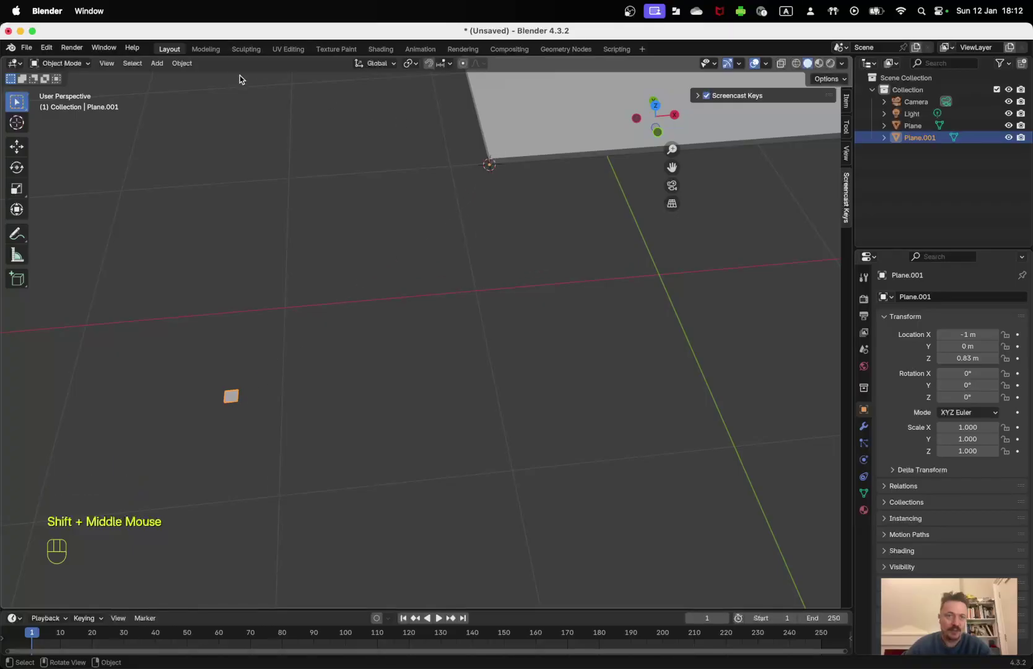
pyautogui.click(189, 64)
pyautogui.moveTo(205, 90)
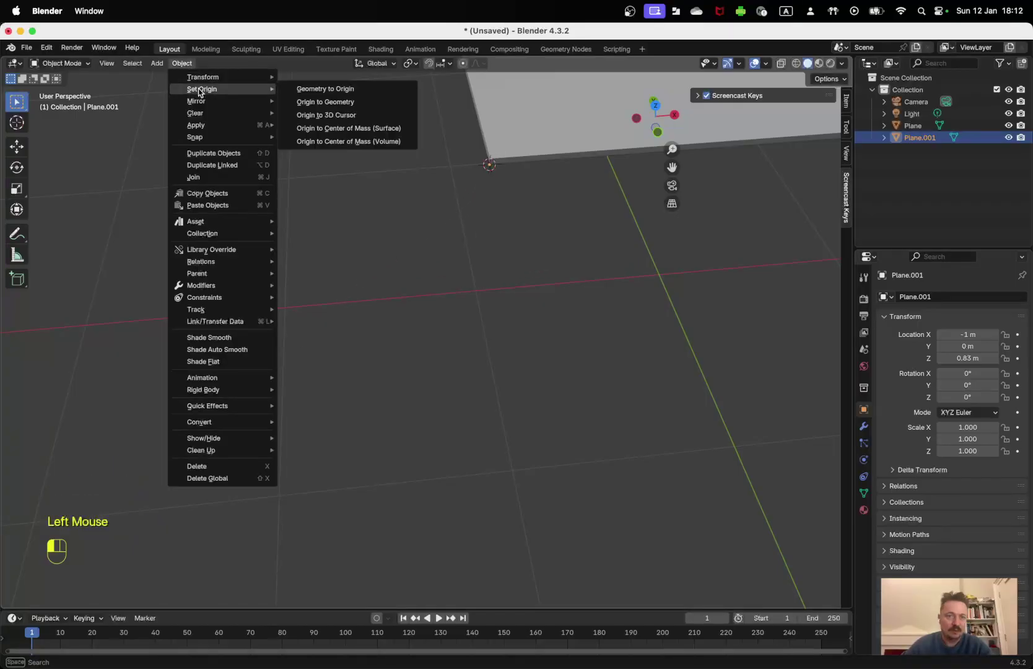
pyautogui.click(314, 102)
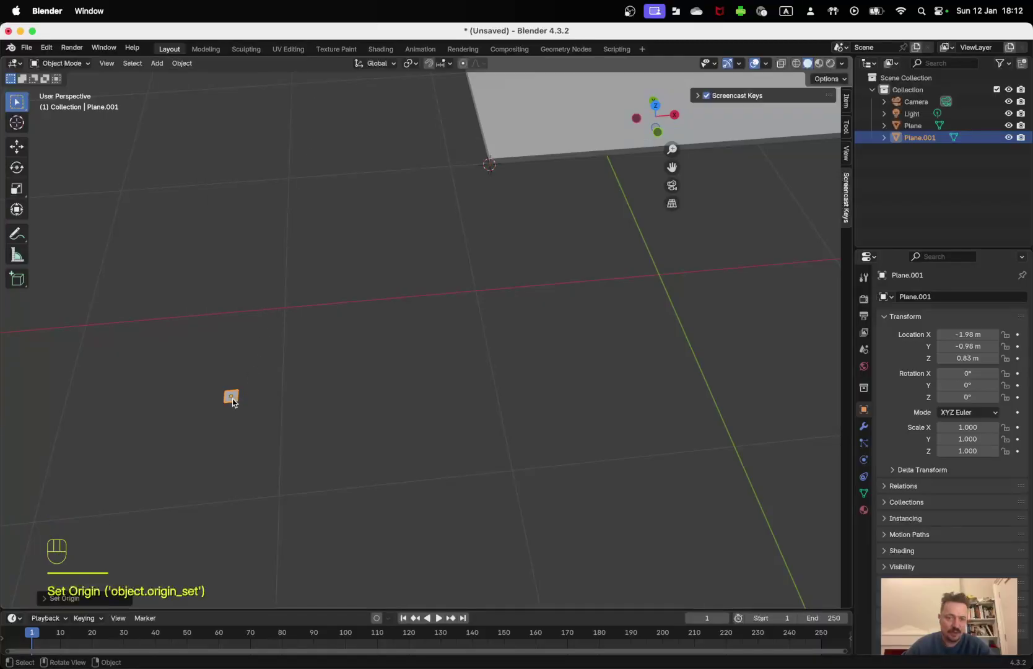
pyautogui.hotkey('shift', 's')
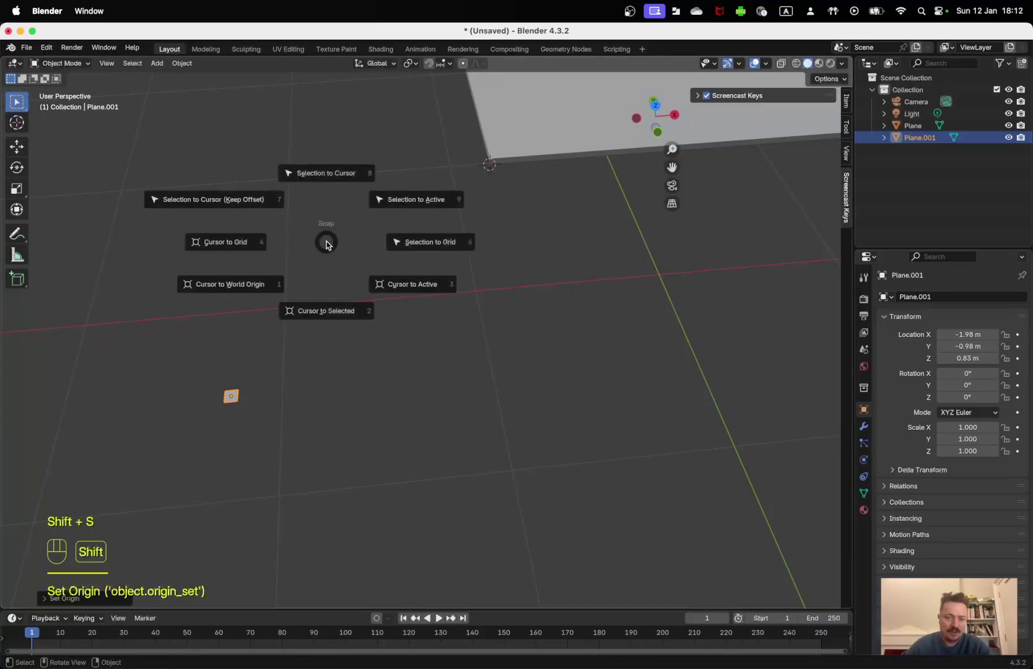
pyautogui.click(326, 176)
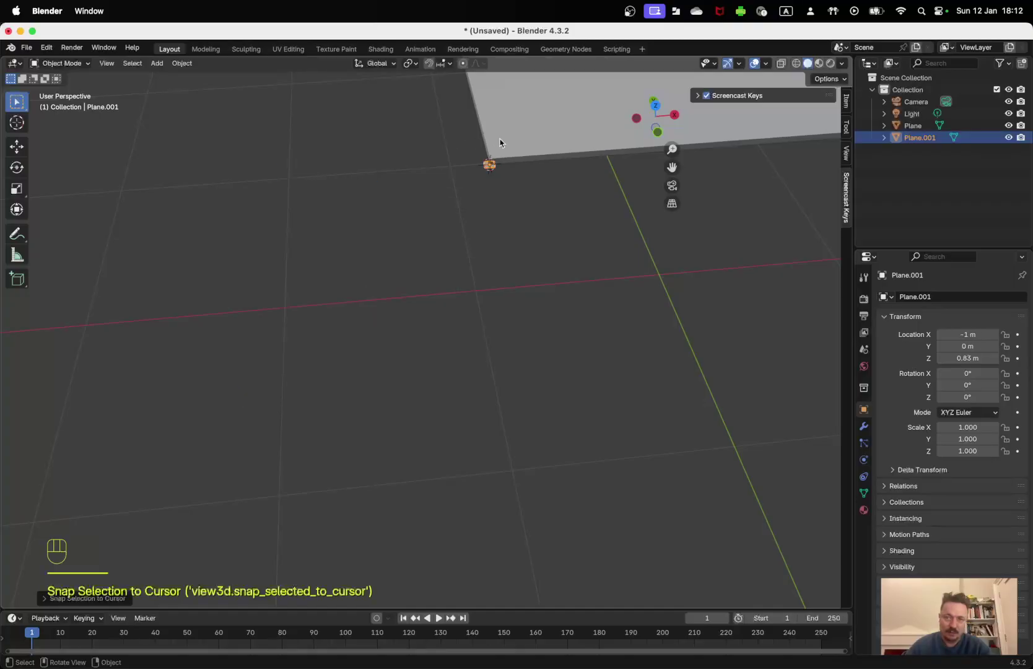
# - In top view, annotate inward offset arrows from the slab's two corner edges and circle the small square
pyautogui.hotkey('shift', 'b')
pyautogui.moveTo(469, 145); pyautogui.dragTo(532, 194)
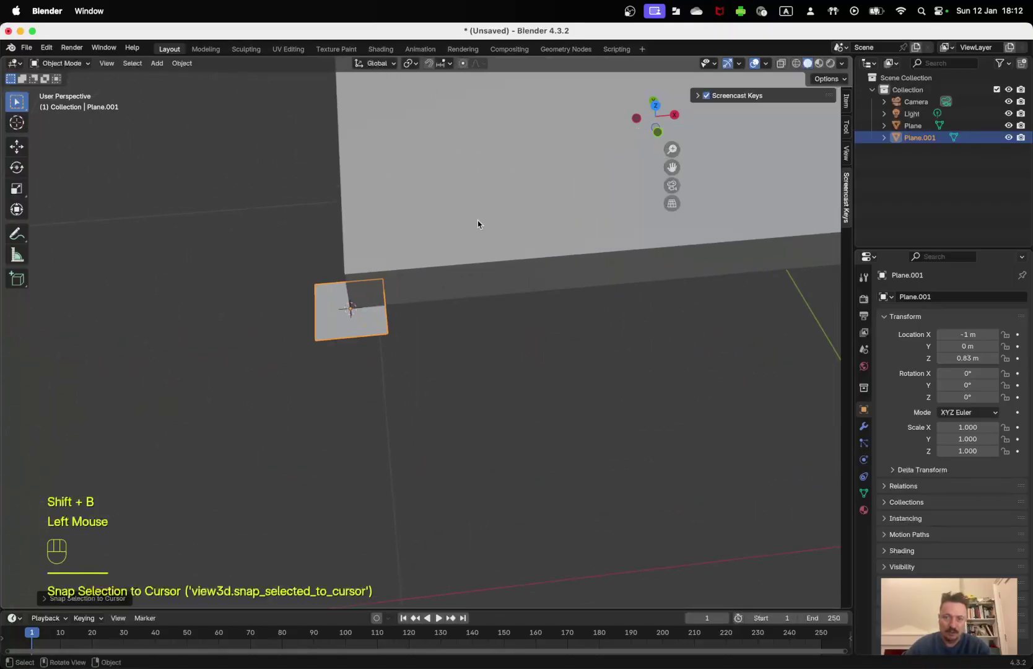
pyautogui.moveTo(524, 317); pyautogui.dragTo(269, 407, button='middle')
pyautogui.scroll(-2, 524, 327)
pyautogui.press('KP_7')
pyautogui.scroll(-2, 485, 428)
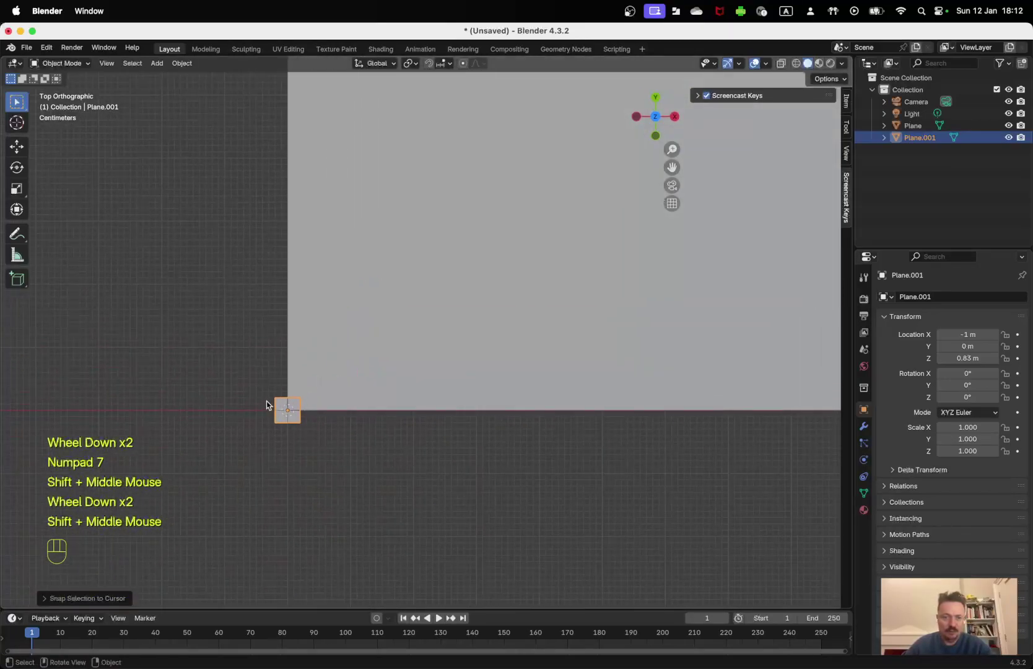
pyautogui.keyDown('shift'); pyautogui.moveTo(341, 370); pyautogui.dragTo(281, 374, button='middle'); pyautogui.keyUp('shift')
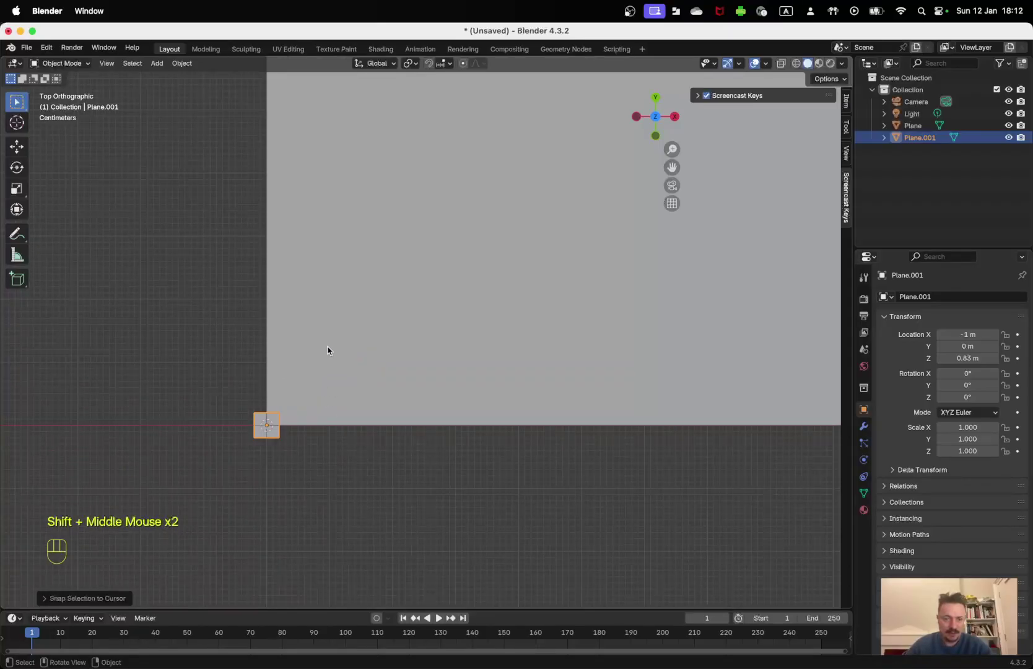
pyautogui.click(16, 235)
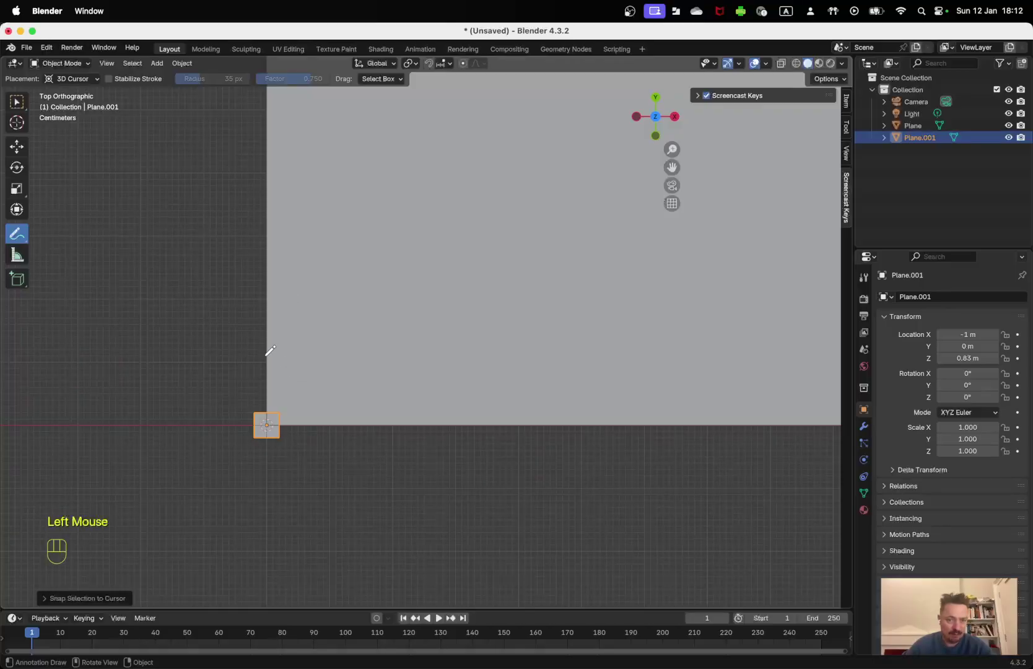
pyautogui.moveTo(269, 363); pyautogui.dragTo(333, 368)
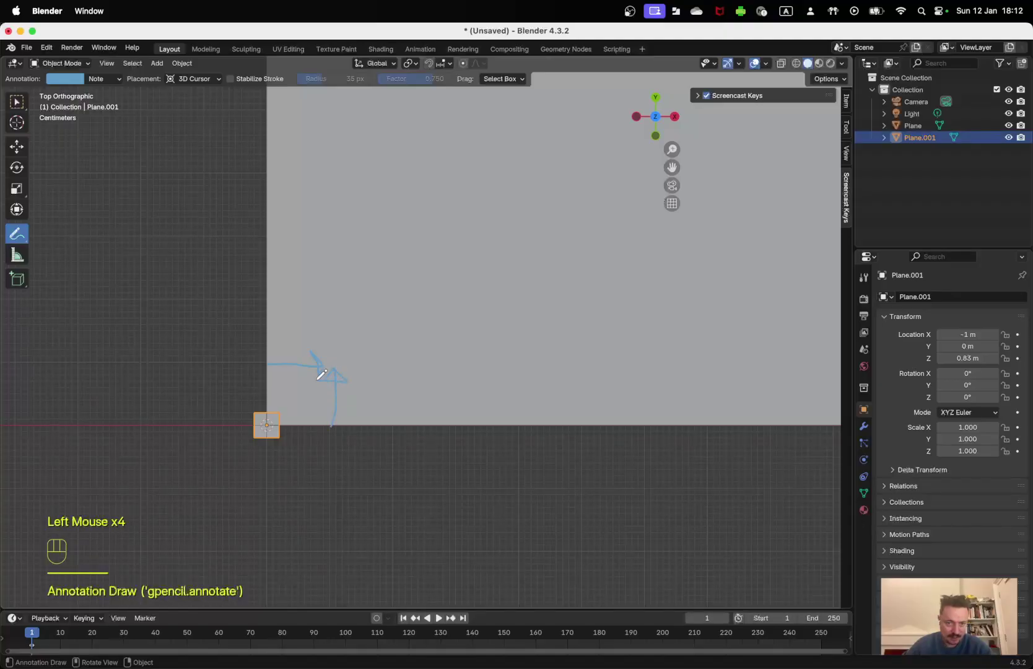
pyautogui.moveTo(267, 406)
pyautogui.mouseDown()
pyautogui.moveTo(236, 415)
pyautogui.moveTo(292, 392)
pyautogui.mouseUp()
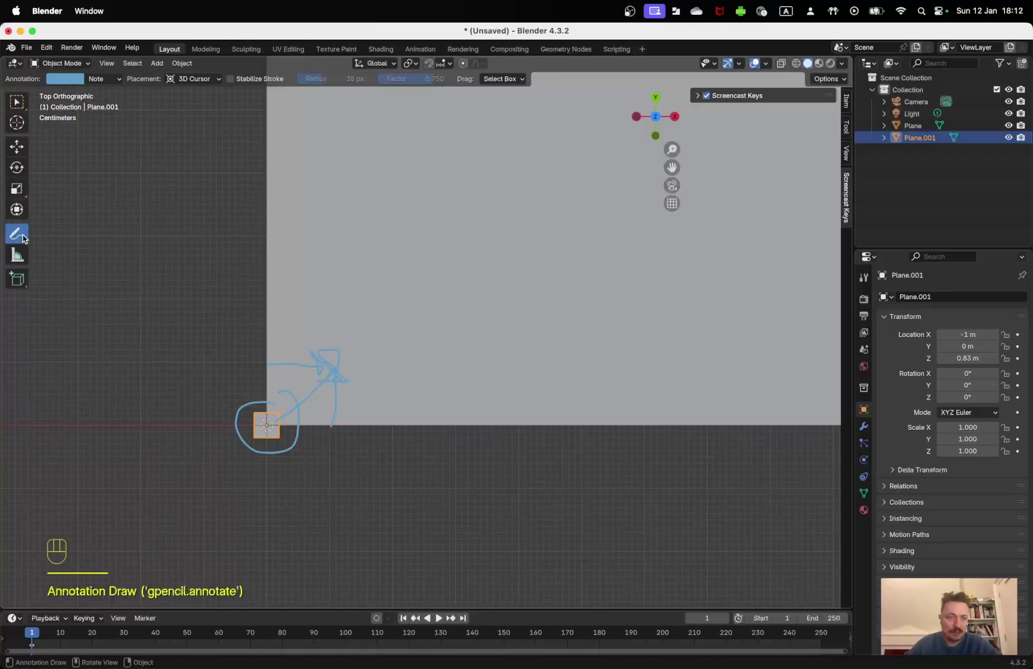
# - From a tilted perspective view, handwrite an annotation in the empty space in front of the slab's corner
pyautogui.moveTo(432, 456); pyautogui.dragTo(421, 418, button='middle')
pyautogui.scroll(2, 474, 407)
pyautogui.moveTo(421, 419); pyautogui.dragTo(421, 401, button='middle')
pyautogui.moveTo(260, 508)
pyautogui.mouseDown()
pyautogui.moveTo(324, 496)
pyautogui.moveTo(304, 533)
pyautogui.moveTo(316, 507)
pyautogui.moveTo(326, 513)
pyautogui.mouseUp()
pyautogui.moveTo(303, 525); pyautogui.dragTo(415, 511)
pyautogui.keyDown('shift'); pyautogui.moveTo(271, 434); pyautogui.dragTo(301, 437, button='middle'); pyautogui.keyUp('shift')
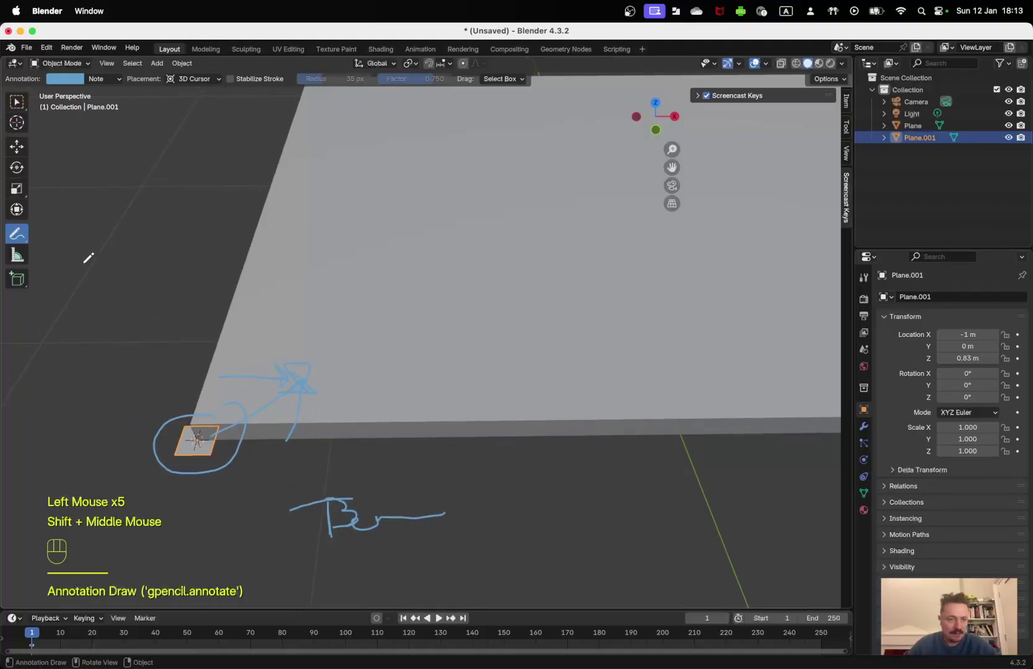
# - Erase all annotations around the slab's corner with the Annotate Eraser at a 110 px radius, and return to the selection tool
pyautogui.click(23, 238)
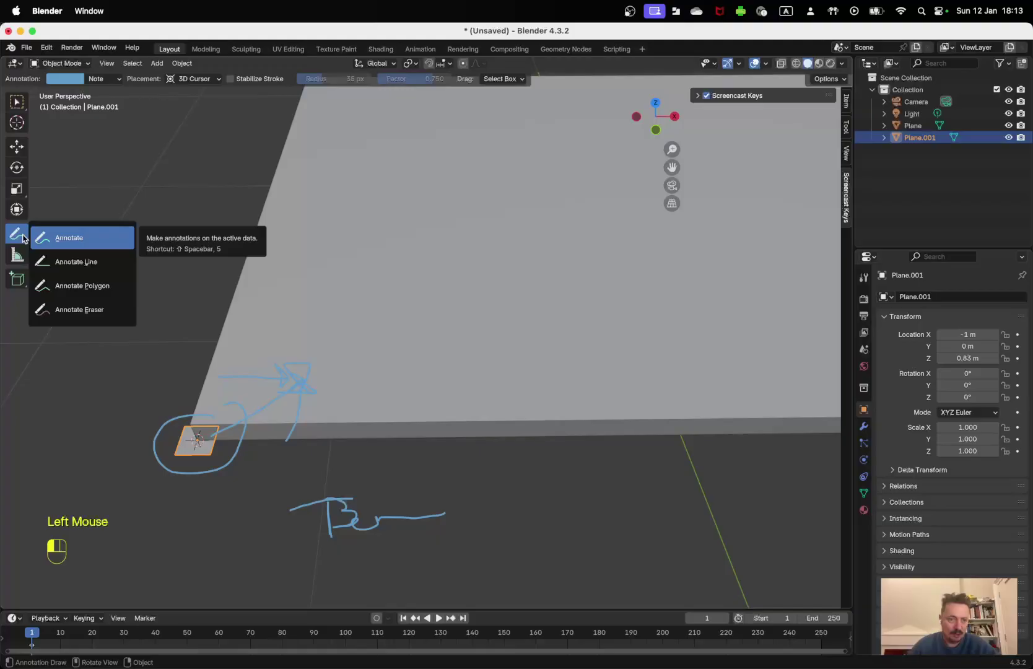
pyautogui.click(87, 310)
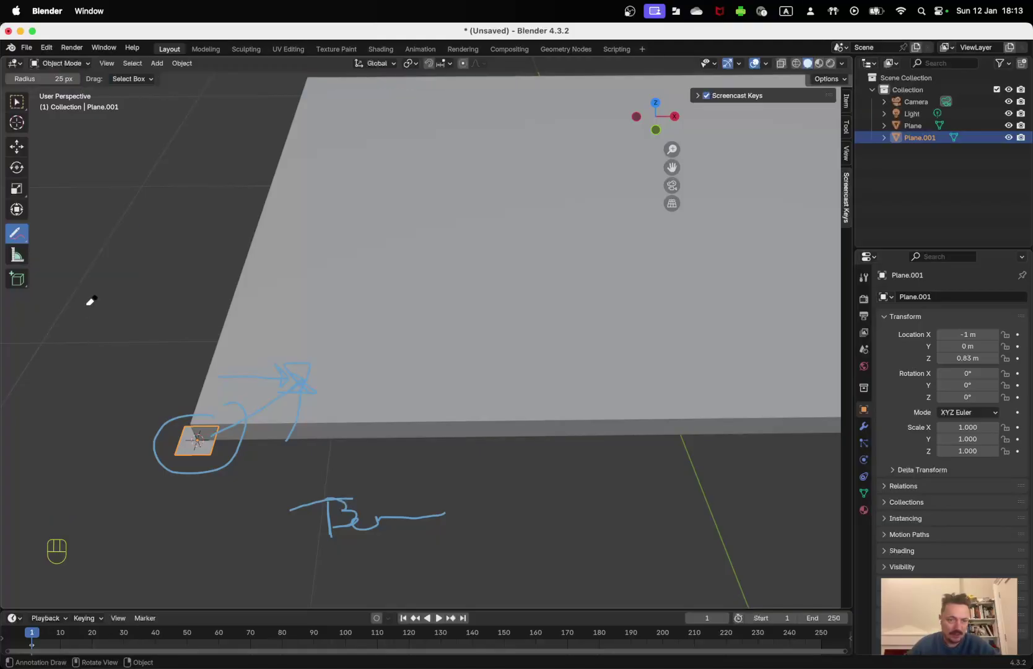
pyautogui.moveTo(210, 424)
pyautogui.mouseDown()
pyautogui.moveTo(164, 417)
pyautogui.moveTo(220, 466)
pyautogui.moveTo(246, 390)
pyautogui.moveTo(223, 427)
pyautogui.mouseUp()
pyautogui.scroll(3, 227, 422)
pyautogui.scroll(-6, 226, 421)
pyautogui.keyDown('shift'); pyautogui.scroll(-1, 228, 421); pyautogui.keyUp('shift')
pyautogui.scroll(-3, 228, 421)
pyautogui.scroll(3, 229, 423)
pyautogui.scroll(-1, 231, 422)
pyautogui.scroll(-3, 226, 428)
pyautogui.moveTo(226, 428); pyautogui.dragTo(227, 374)
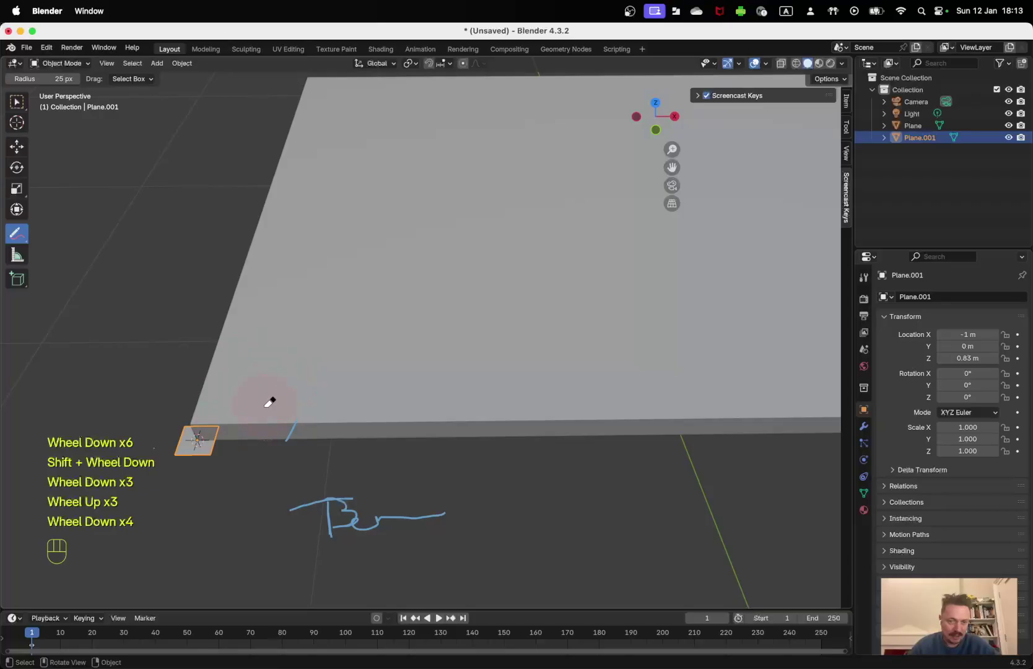
pyautogui.moveTo(175, 439)
pyautogui.mouseDown()
pyautogui.moveTo(370, 496)
pyautogui.moveTo(397, 491)
pyautogui.mouseUp()
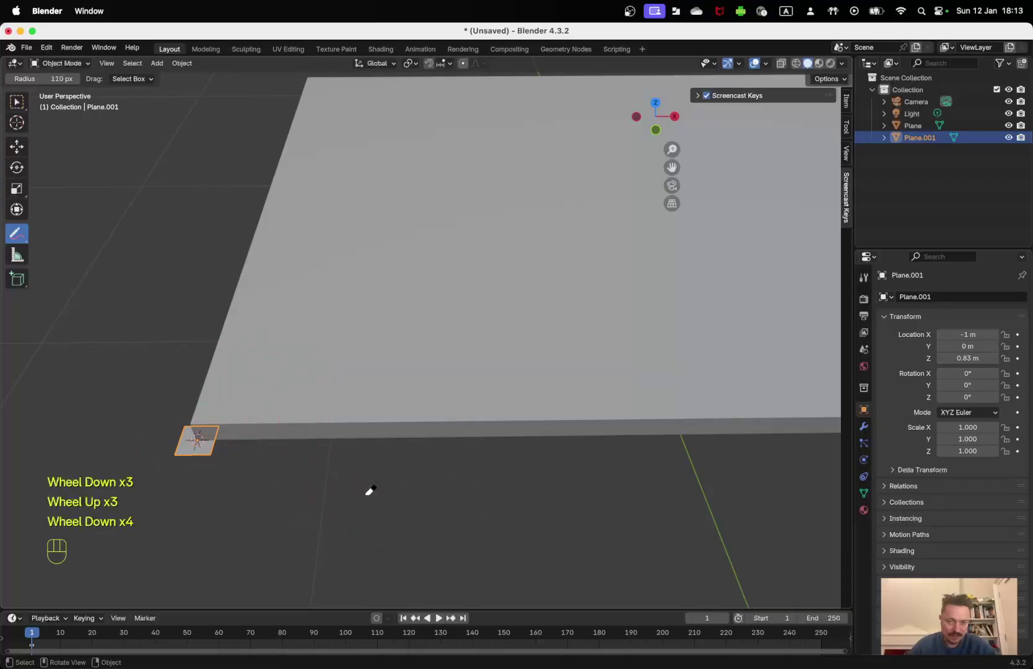
pyautogui.click(24, 111)
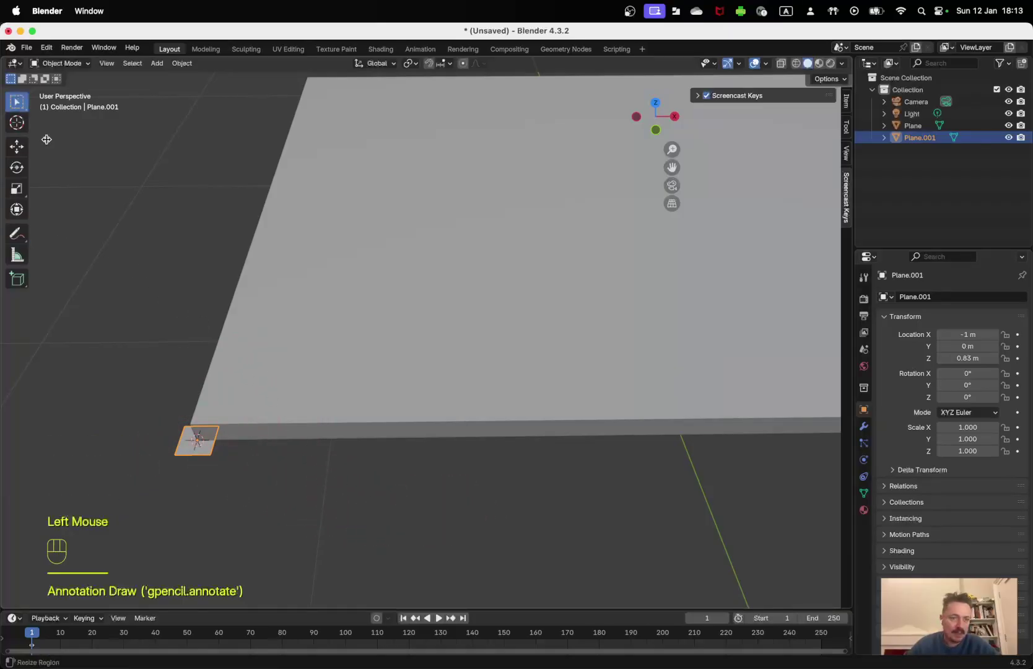
# - In top view, move the small square 0.1 m along X and 0.1 m along Y, inward from the slab's corner
pyautogui.keyDown('shift'); pyautogui.moveTo(226, 468); pyautogui.dragTo(322, 445, button='middle'); pyautogui.keyUp('shift')
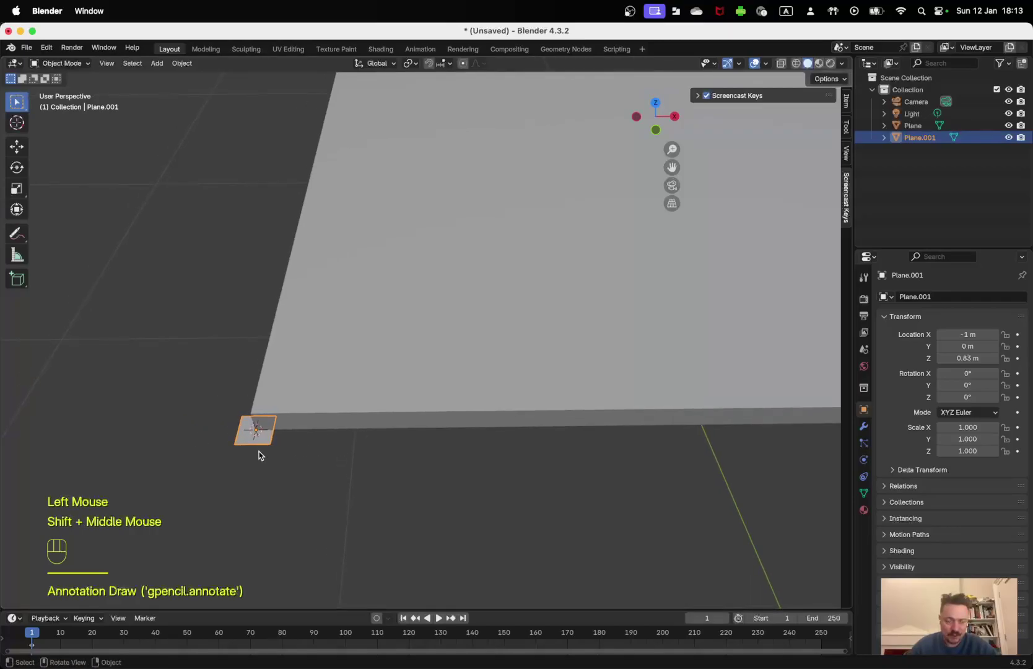
pyautogui.press('KP_7')
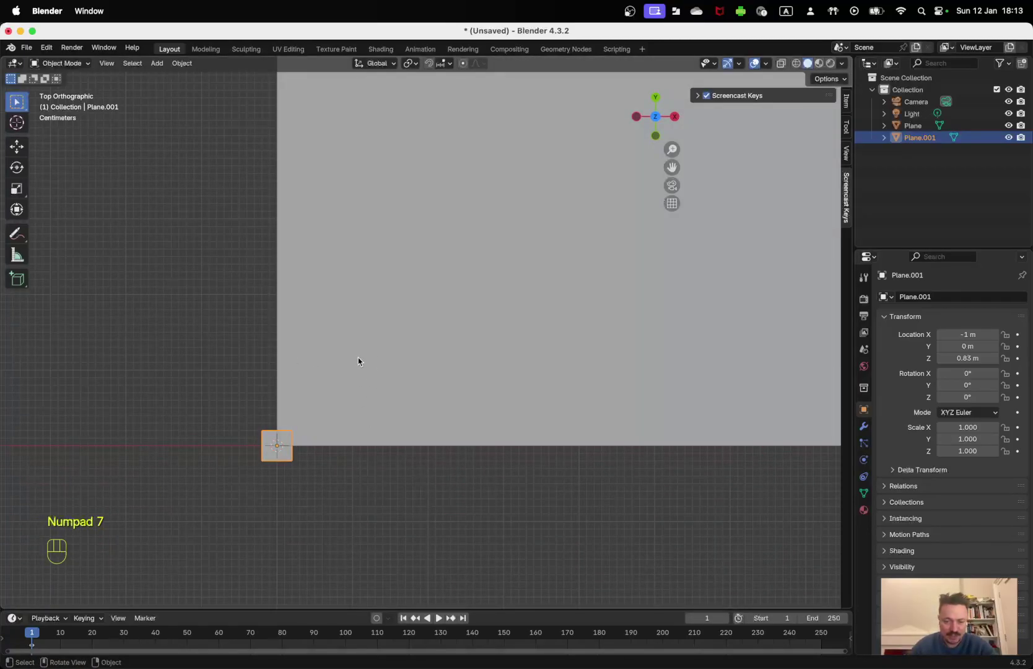
pyautogui.press('g')
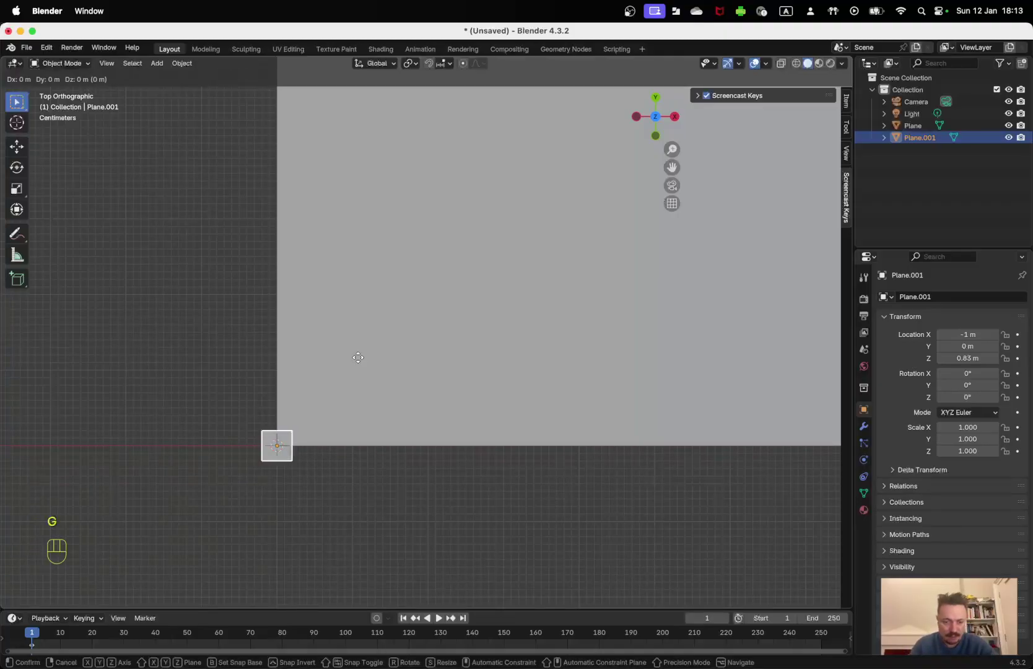
pyautogui.press('x')
pyautogui.press('.')
pyautogui.press('KP_1')
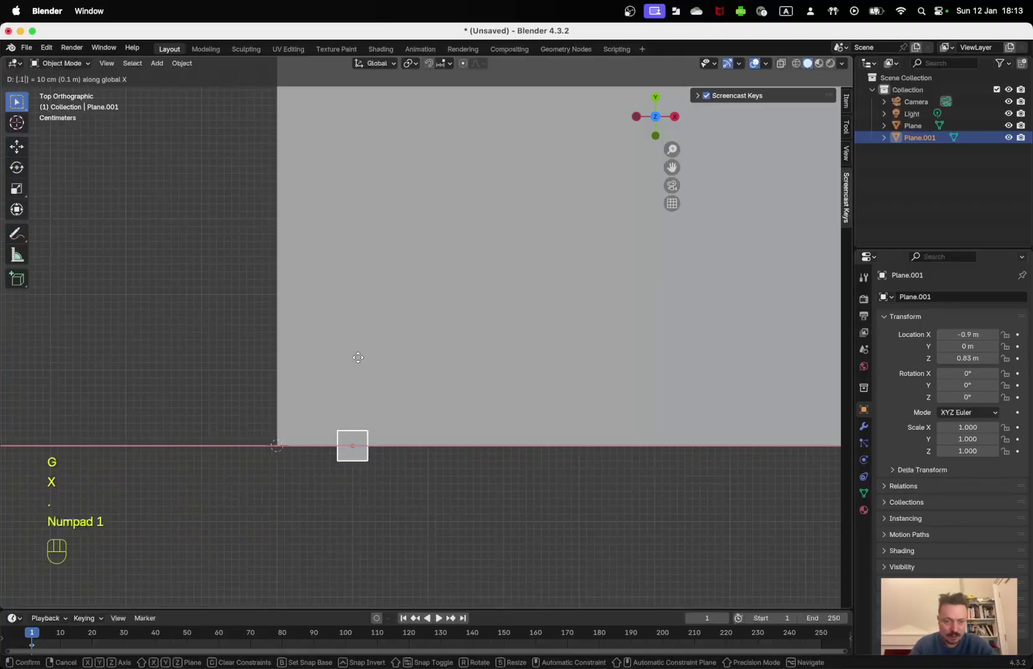
pyautogui.press('Return')
pyautogui.press('g')
pyautogui.press('y')
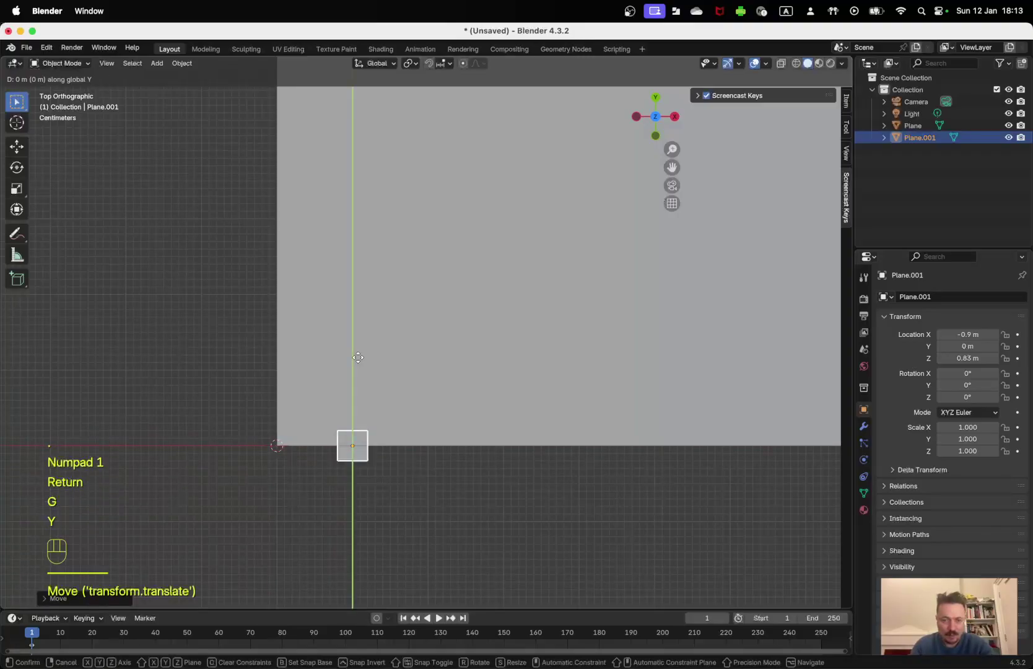
pyautogui.press('.')
pyautogui.press('KP_1')
pyautogui.press('Return')
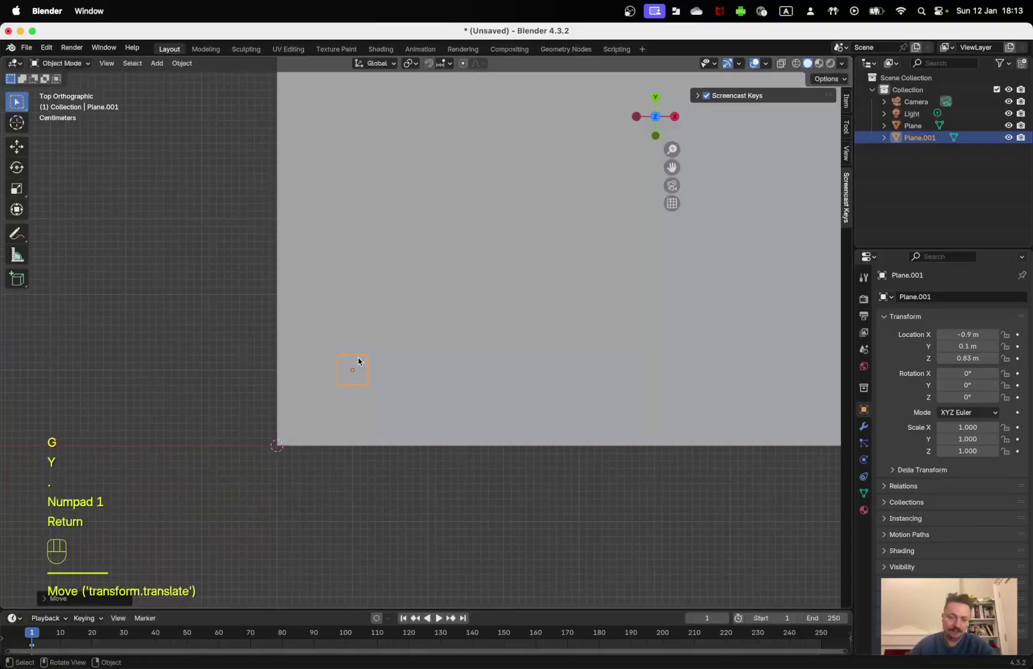
# - Clear the selection and switch the viewport shading to Wireframe so the small square shows through the slab
pyautogui.press('a')
pyautogui.press('a')
pyautogui.press('z')
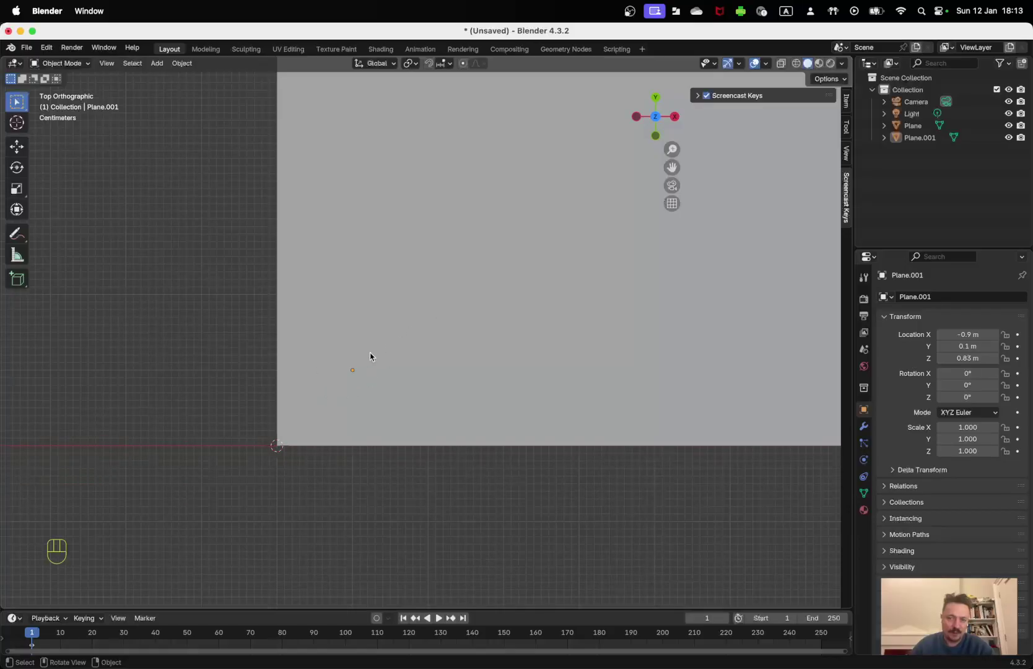
pyautogui.keyDown('shift'); pyautogui.moveTo(414, 301); pyautogui.dragTo(441, 335, button='middle'); pyautogui.keyUp('shift')
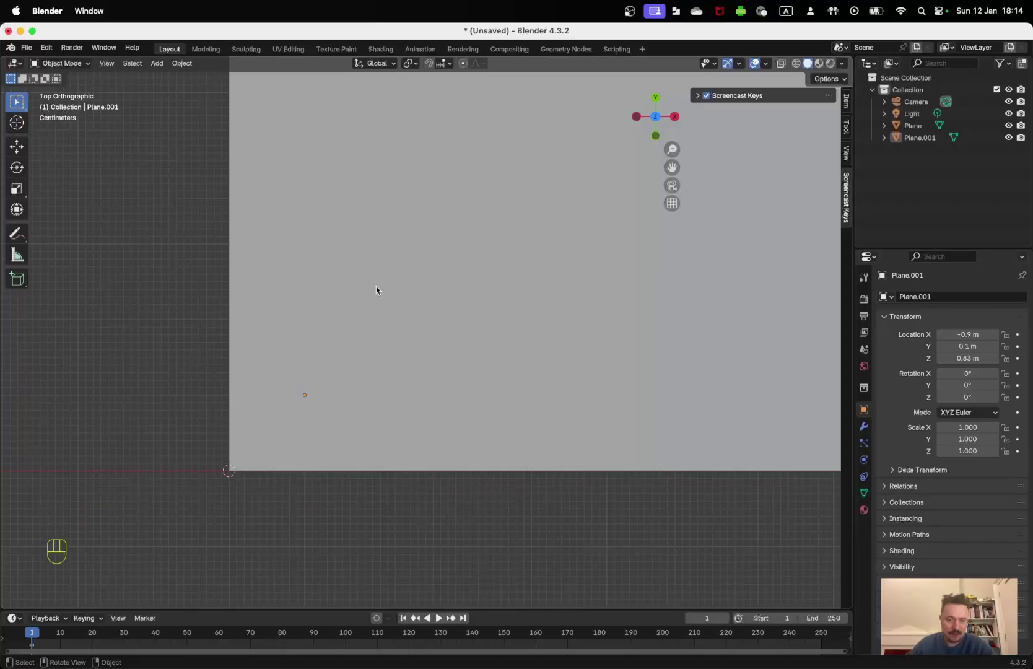
pyautogui.press('z')
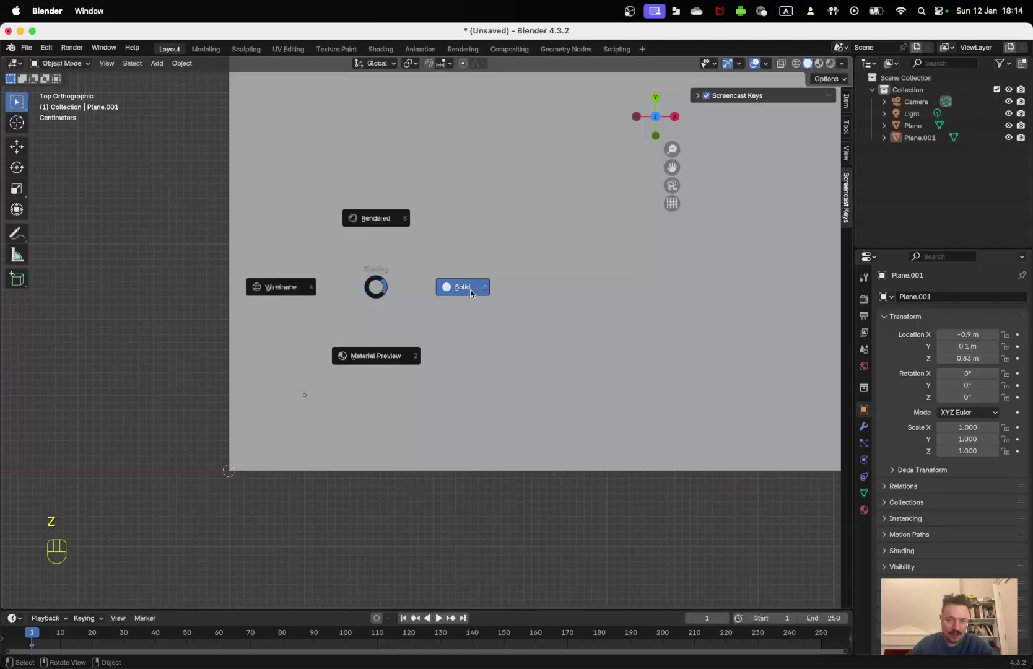
pyautogui.click(274, 289)
pyautogui.press('z')
pyautogui.click(357, 204)
pyautogui.press('z')
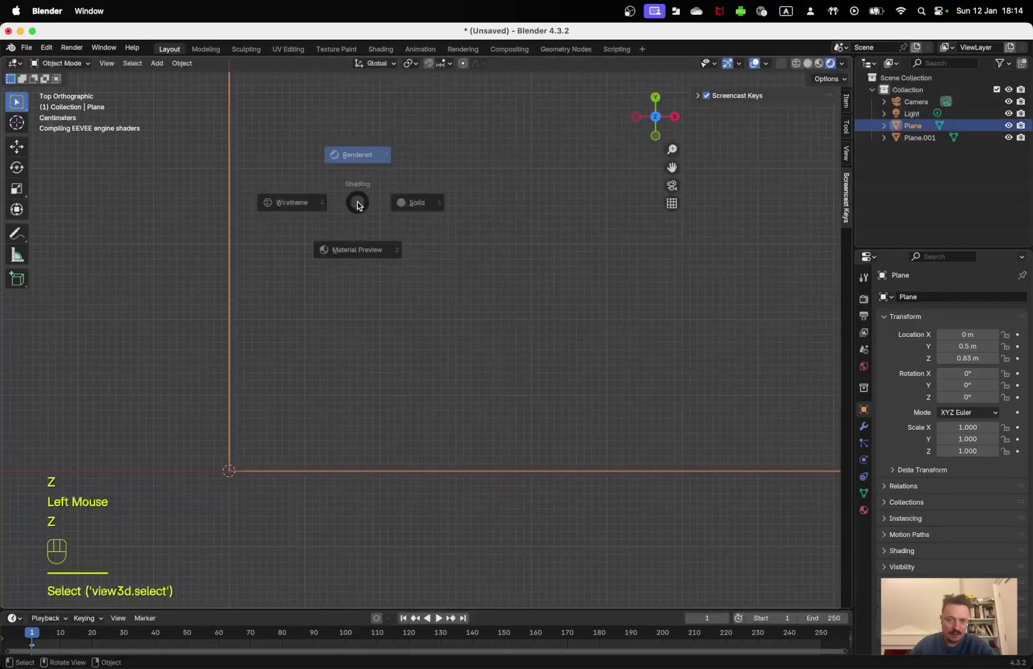
pyautogui.press('z')
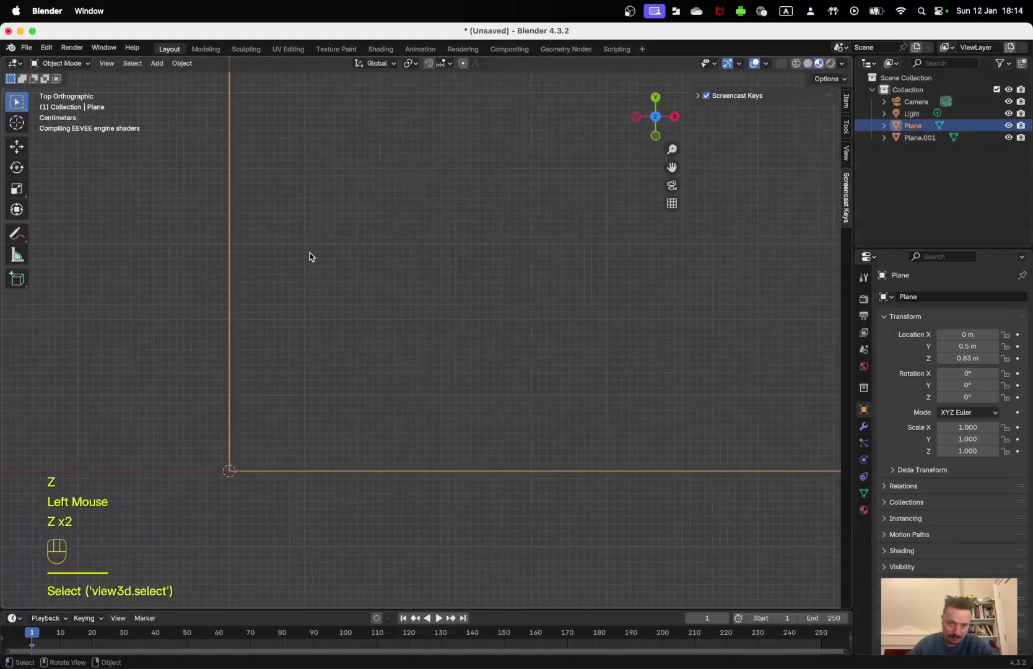
pyautogui.press('z')
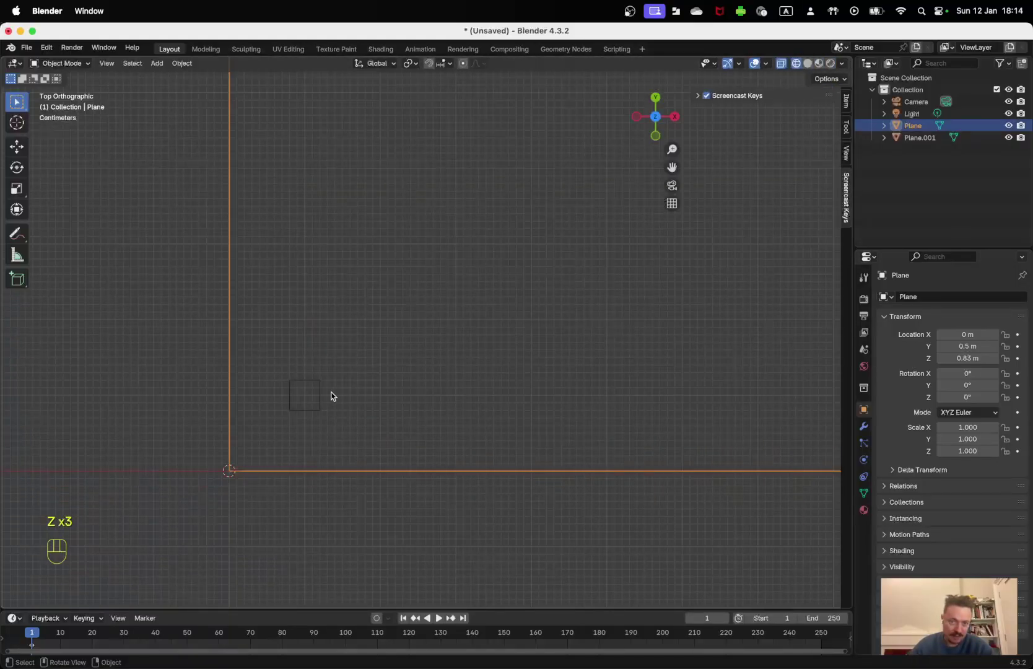
pyautogui.keyDown('shift'); pyautogui.moveTo(354, 392); pyautogui.dragTo(485, 334, button='middle'); pyautogui.keyUp('shift')
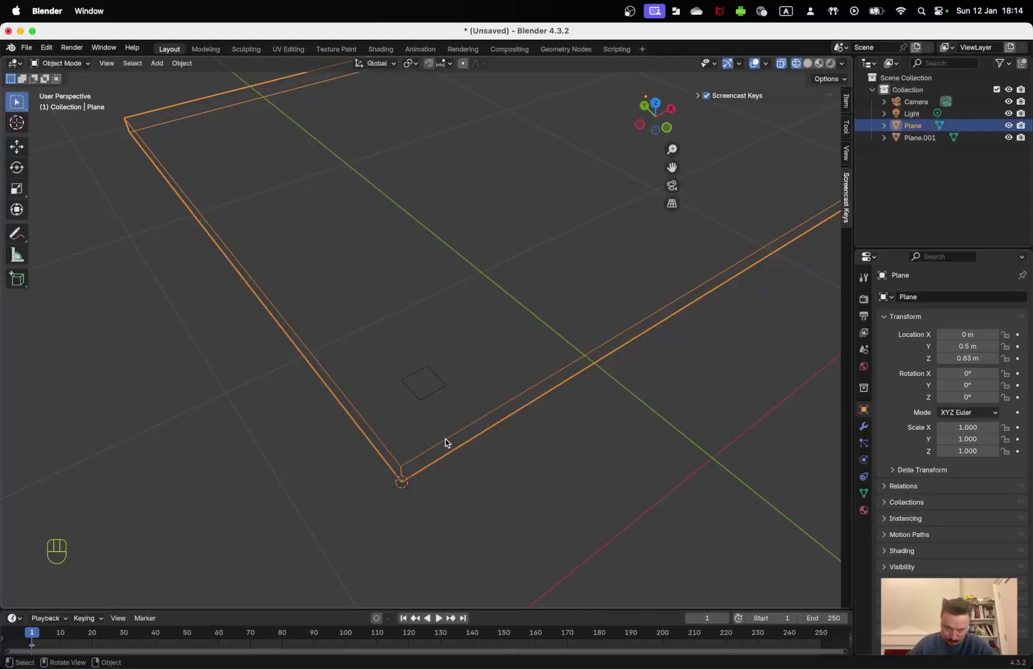
# - Select the small square and examine its position relative to the slab's corner from a perspective view
pyautogui.click(442, 385)
pyautogui.moveTo(443, 385); pyautogui.dragTo(434, 415, button='middle')
pyautogui.scroll(-4, 463, 396)
pyautogui.scroll(1, 485, 401)
pyautogui.scroll(1, 474, 404)
pyautogui.keyDown('shift'); pyautogui.scroll(-1, 472, 406); pyautogui.keyUp('shift')
pyautogui.scroll(1, 446, 407)
pyautogui.scroll(-2, 418, 408)
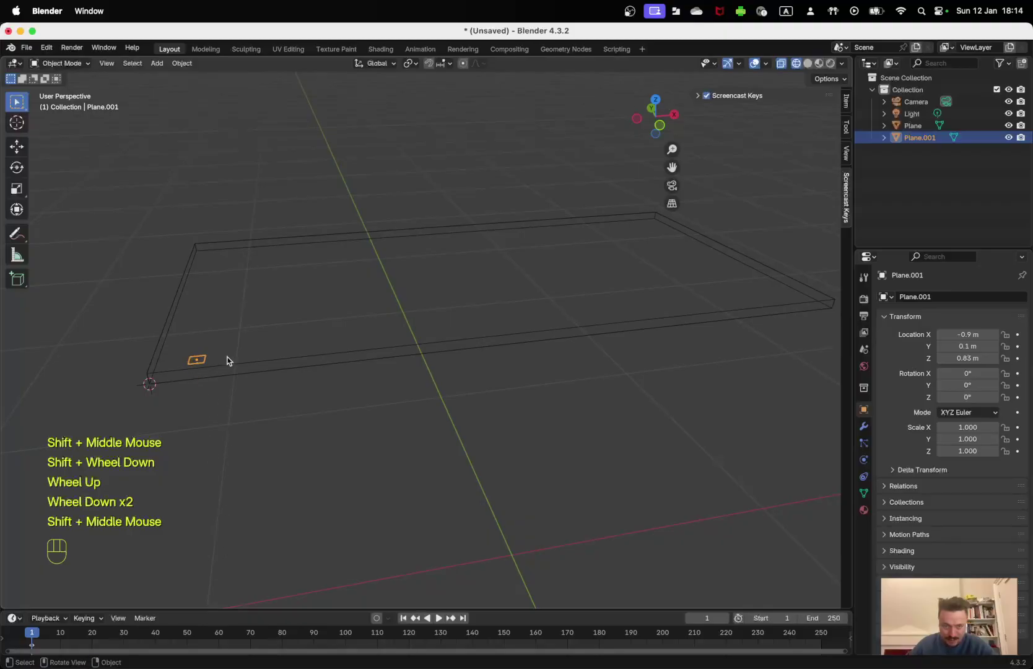
pyautogui.moveTo(529, 343); pyautogui.dragTo(481, 372, button='middle')
pyautogui.scroll(-2, 527, 350)
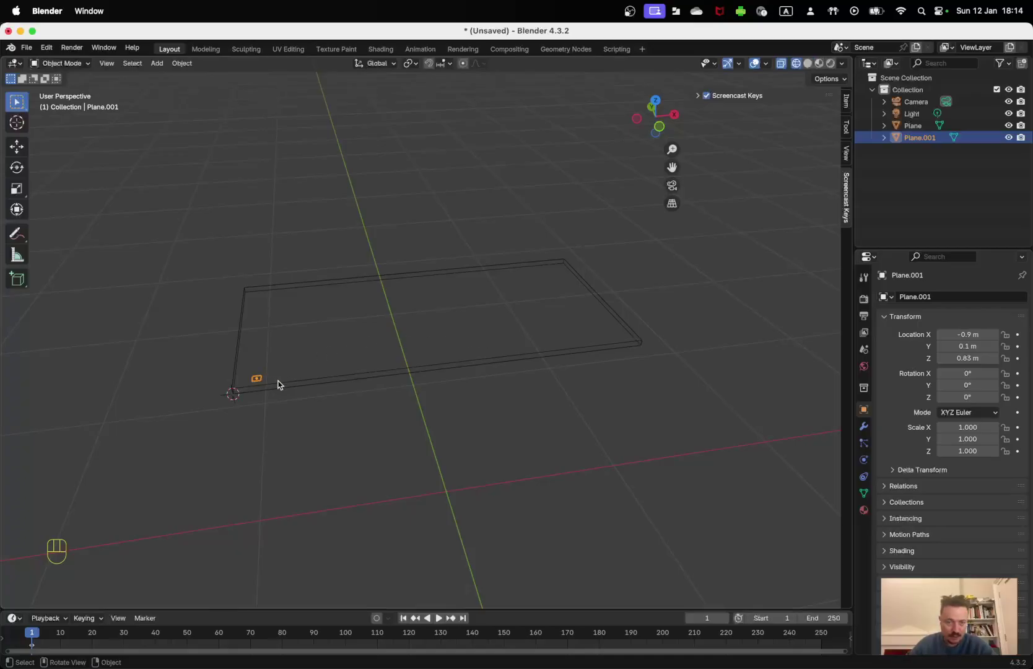
pyautogui.click(295, 385)
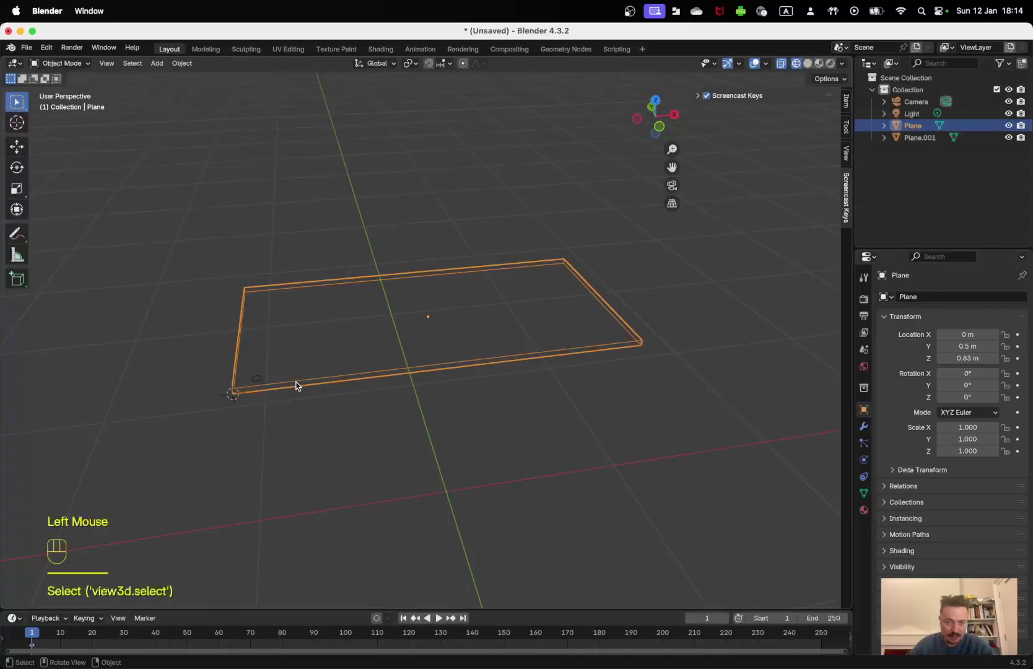
pyautogui.click(233, 396)
pyautogui.click(257, 379)
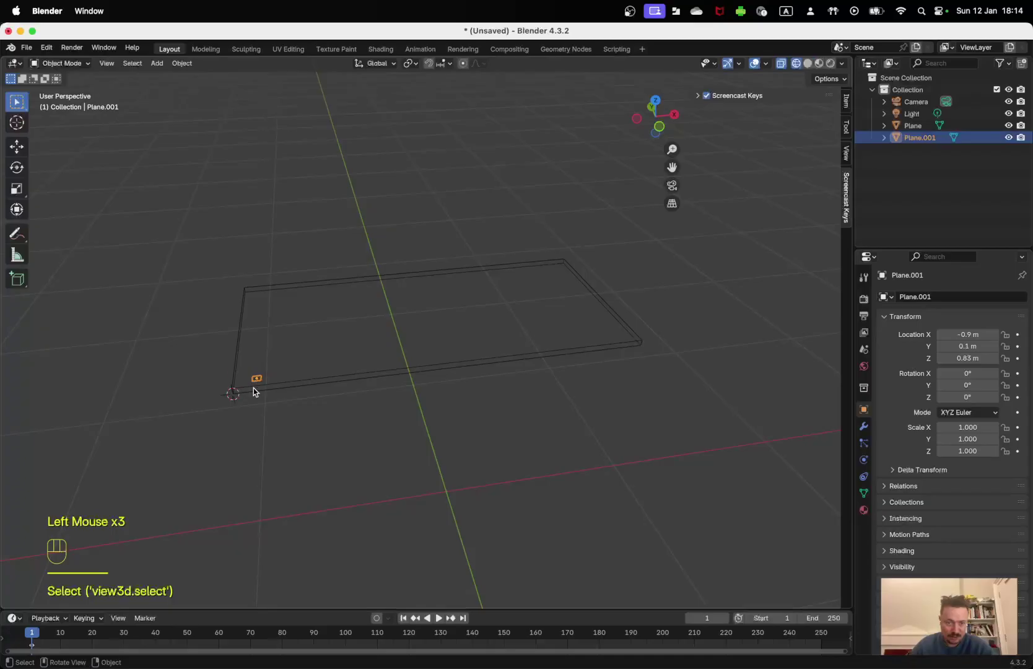
# - With the Annotate tool, circle the slab's corner together with the small square
pyautogui.click(18, 234)
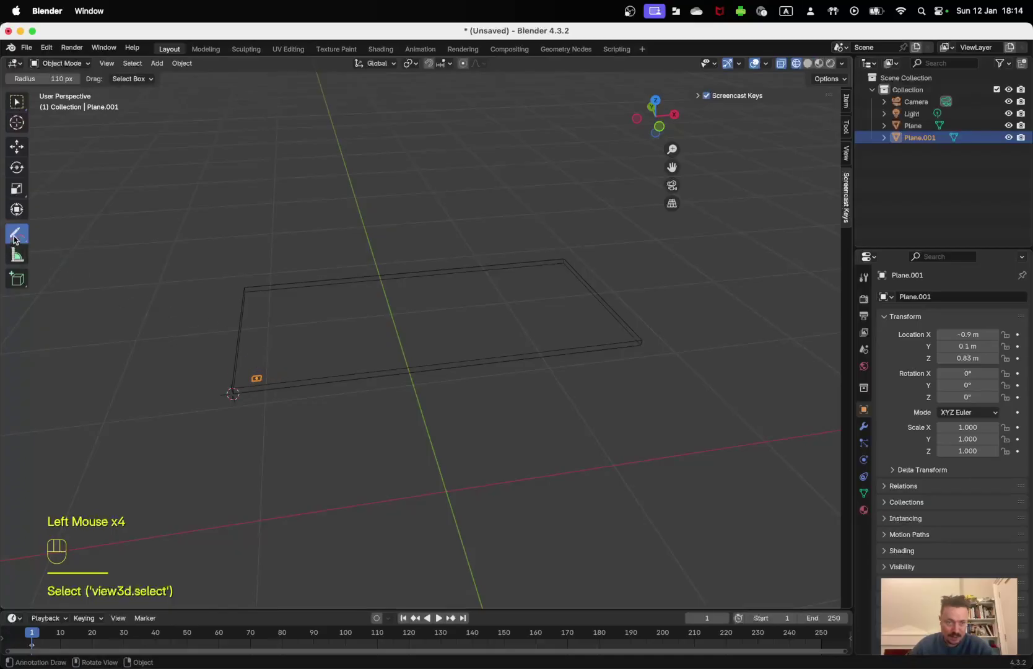
pyautogui.click(20, 238)
pyautogui.moveTo(274, 364); pyautogui.dragTo(278, 367)
pyautogui.click(404, 358)
pyautogui.moveTo(433, 360)
pyautogui.mouseDown(button='middle')
pyautogui.moveTo(503, 369)
pyautogui.moveTo(488, 370)
pyautogui.mouseUp(button='middle')
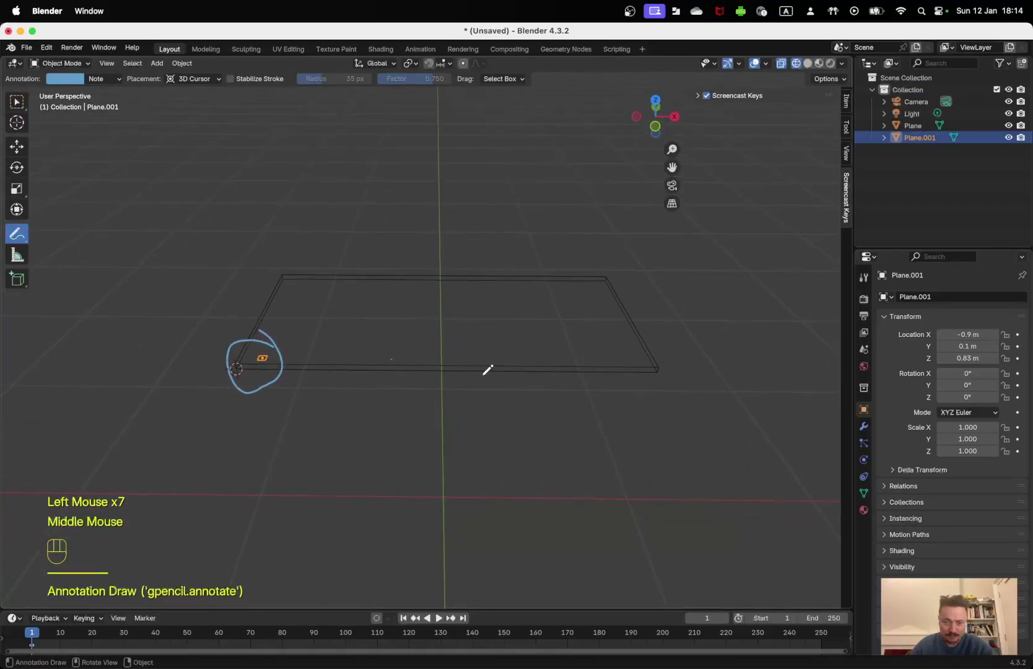
# - In top view, annotate a cross at the slab's front-edge midpoint and double arrows from the small square through the centre line to the opposite side
pyautogui.press('KP_7')
pyautogui.moveTo(435, 342)
pyautogui.mouseDown()
pyautogui.moveTo(457, 360)
pyautogui.moveTo(457, 344)
pyautogui.mouseUp()
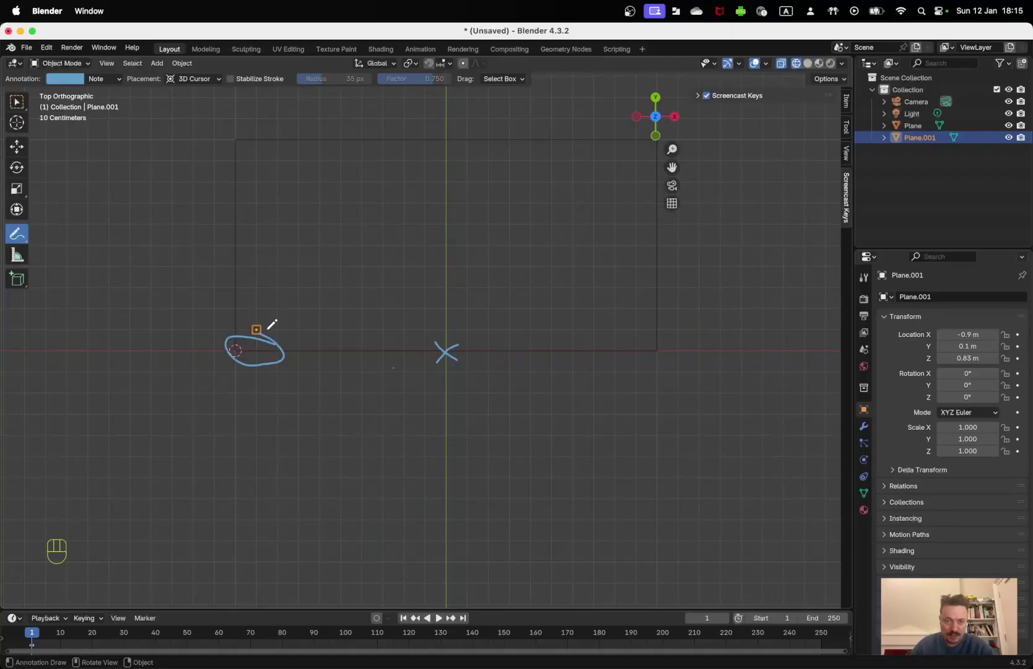
pyautogui.moveTo(265, 327); pyautogui.dragTo(446, 332)
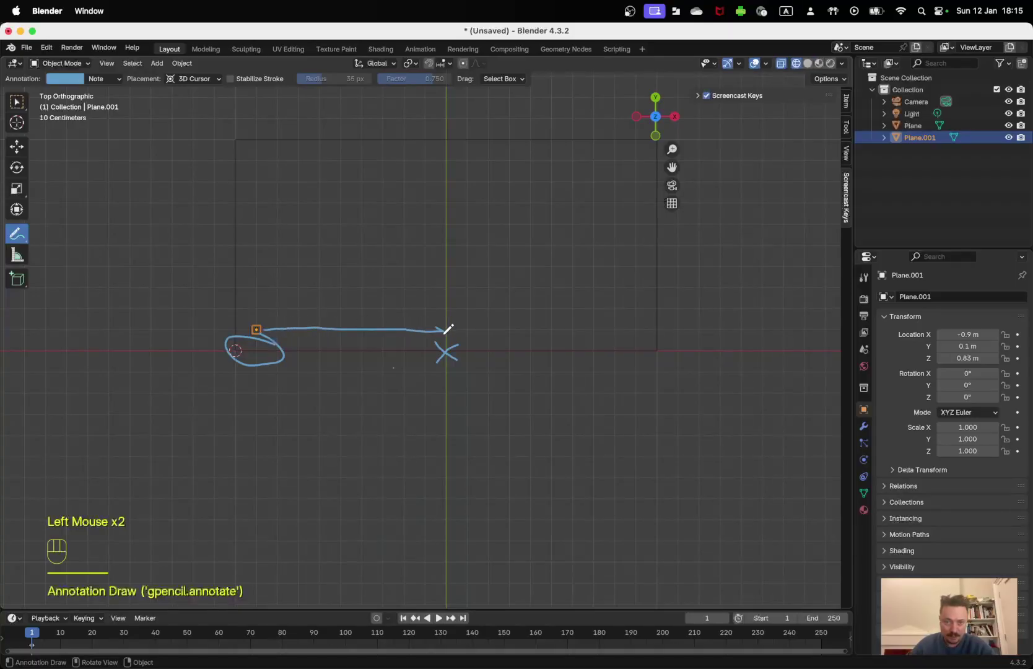
pyautogui.moveTo(273, 325); pyautogui.dragTo(275, 333)
pyautogui.moveTo(457, 324)
pyautogui.mouseDown()
pyautogui.moveTo(618, 316)
pyautogui.moveTo(649, 330)
pyautogui.mouseUp()
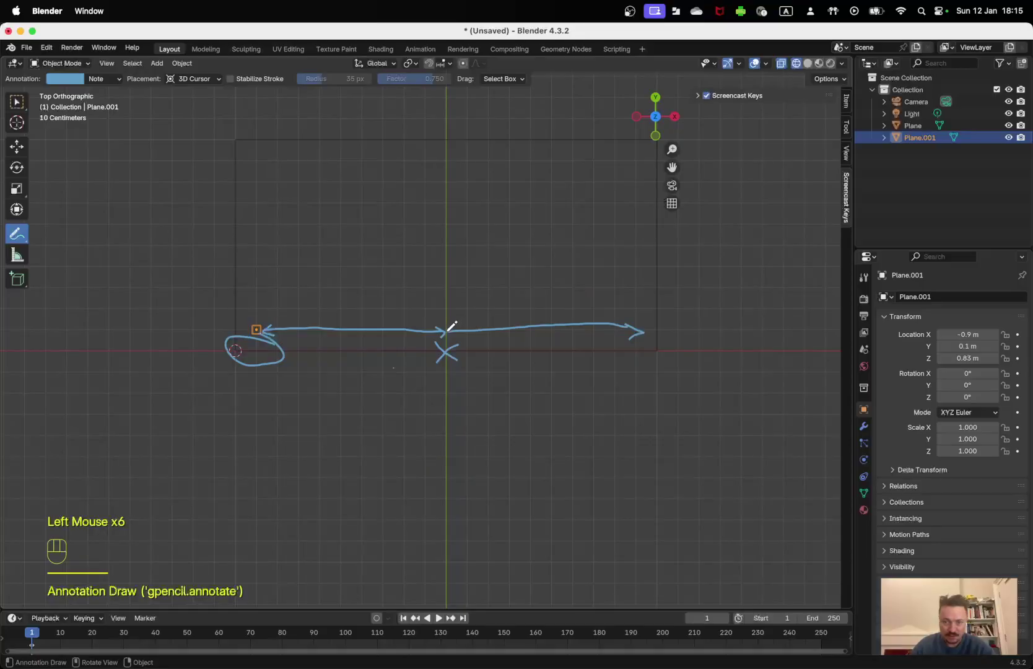
# - Erase all annotations along the slab's front edge with the Annotate Eraser and return to the selection tool
pyautogui.click(16, 238)
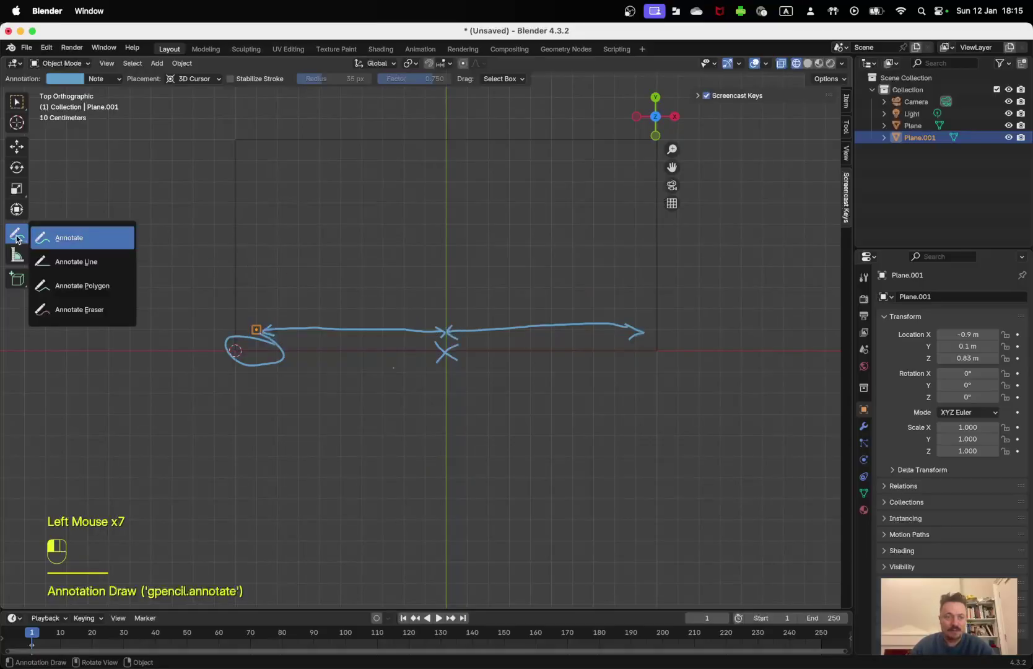
pyautogui.click(86, 310)
pyautogui.moveTo(245, 332)
pyautogui.mouseDown()
pyautogui.moveTo(223, 336)
pyautogui.moveTo(295, 345)
pyautogui.moveTo(659, 329)
pyautogui.mouseUp()
pyautogui.rightClick(685, 299)
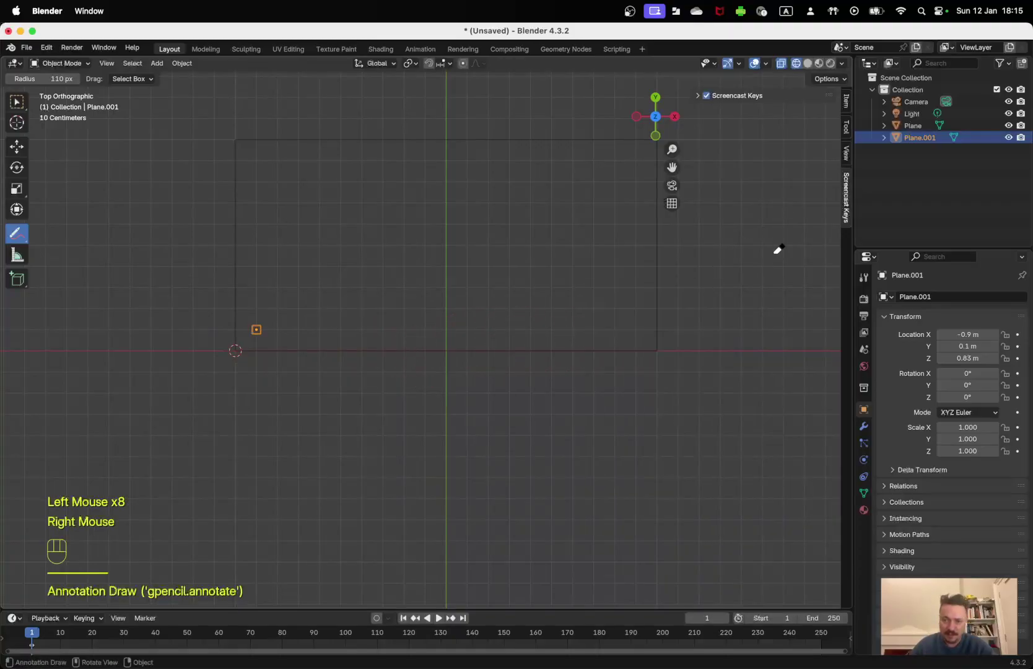
pyautogui.click(15, 103)
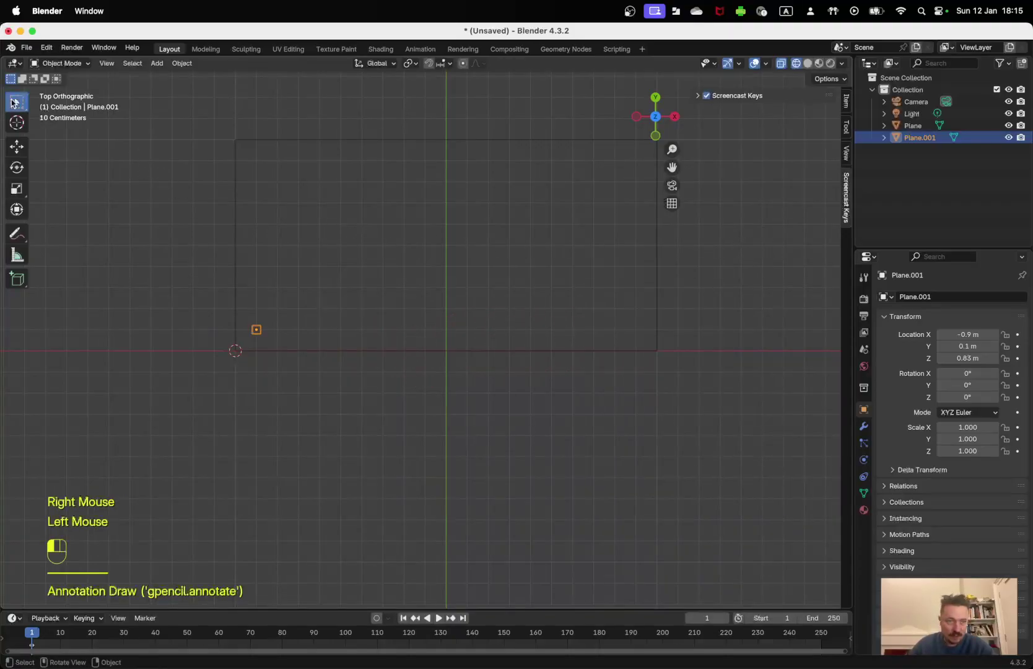
pyautogui.click(259, 332)
pyautogui.moveTo(415, 372); pyautogui.dragTo(446, 322, button='middle')
pyautogui.moveTo(446, 323); pyautogui.dragTo(425, 325, button='middle')
pyautogui.press('Tab')
pyautogui.press('a')
pyautogui.press('a')
pyautogui.press('a')
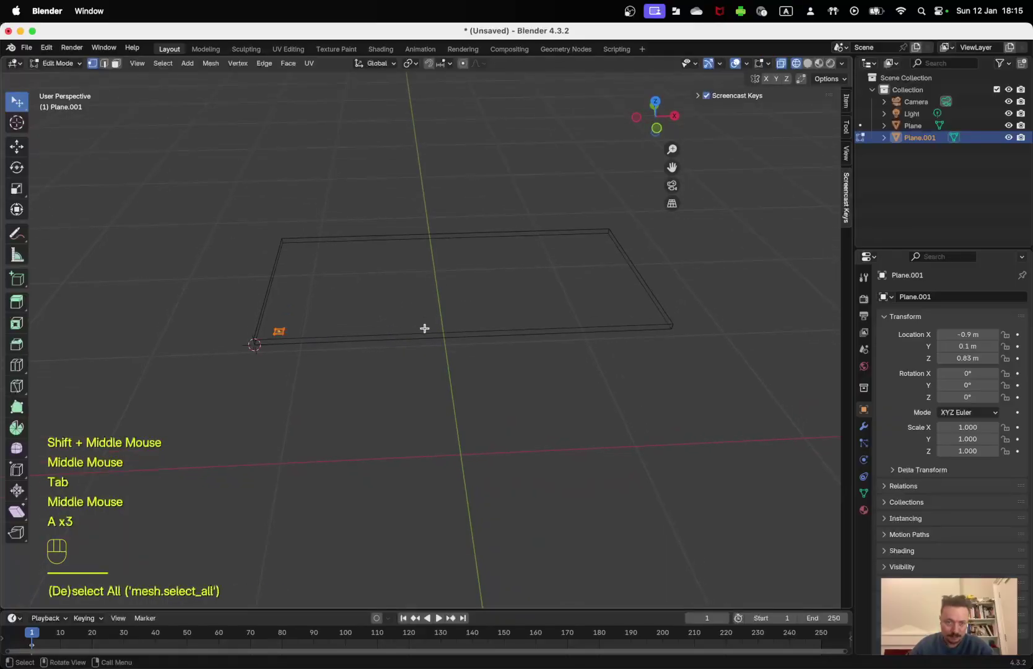
pyautogui.press('Tab')
# - In the slab's Edit Mode, select only the two lower vertices at the ends of its front edge using Circle Select
pyautogui.click(455, 340)
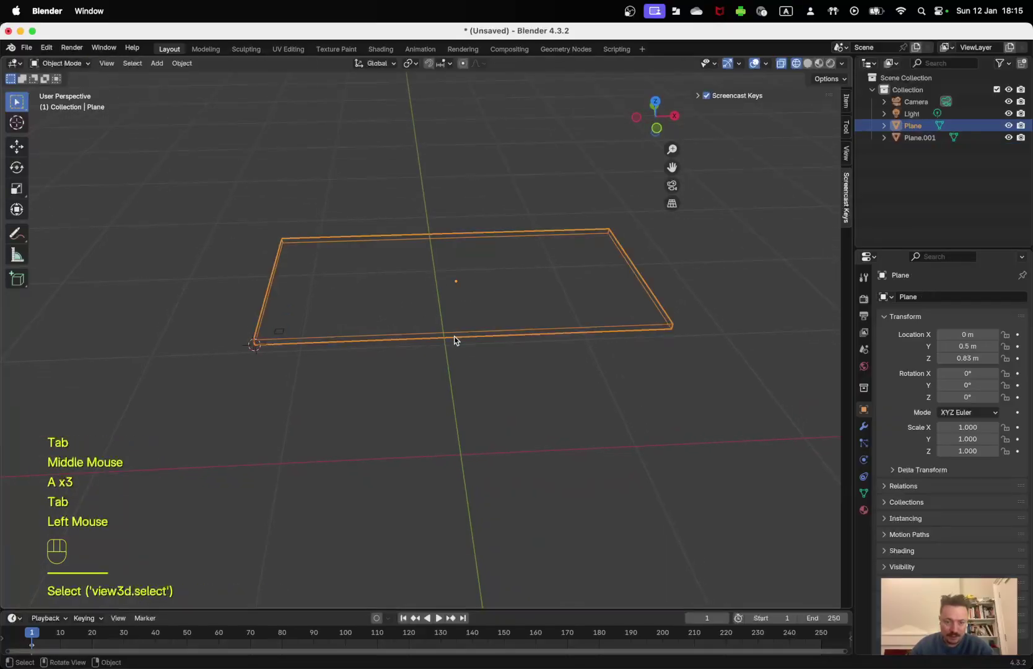
pyautogui.press('Tab')
pyautogui.press('a')
pyautogui.press('a')
pyautogui.press('a')
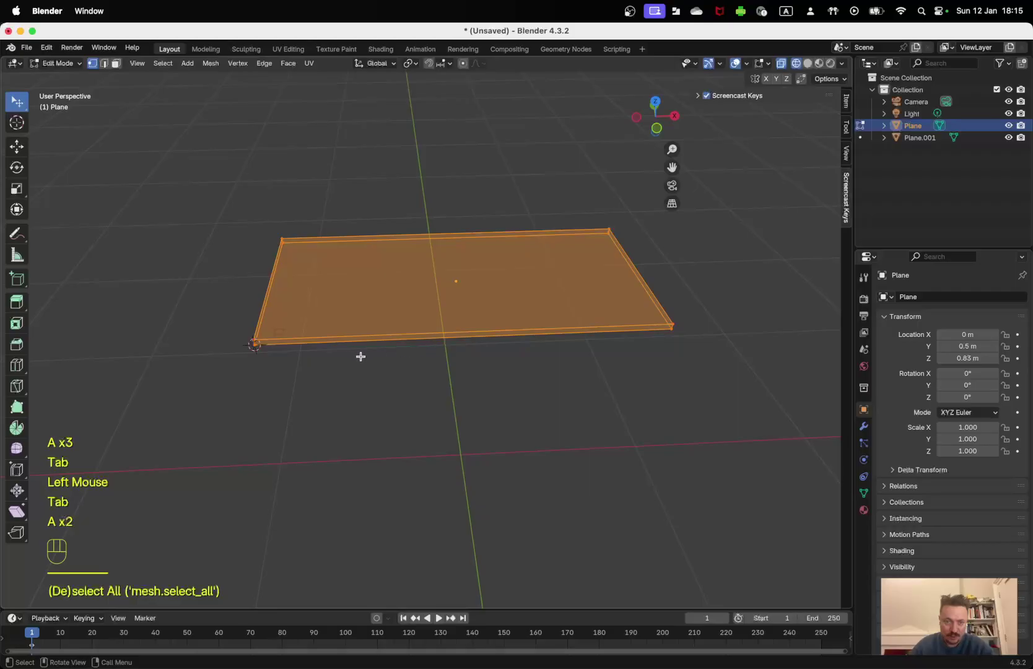
pyautogui.press('c')
pyautogui.click(256, 347)
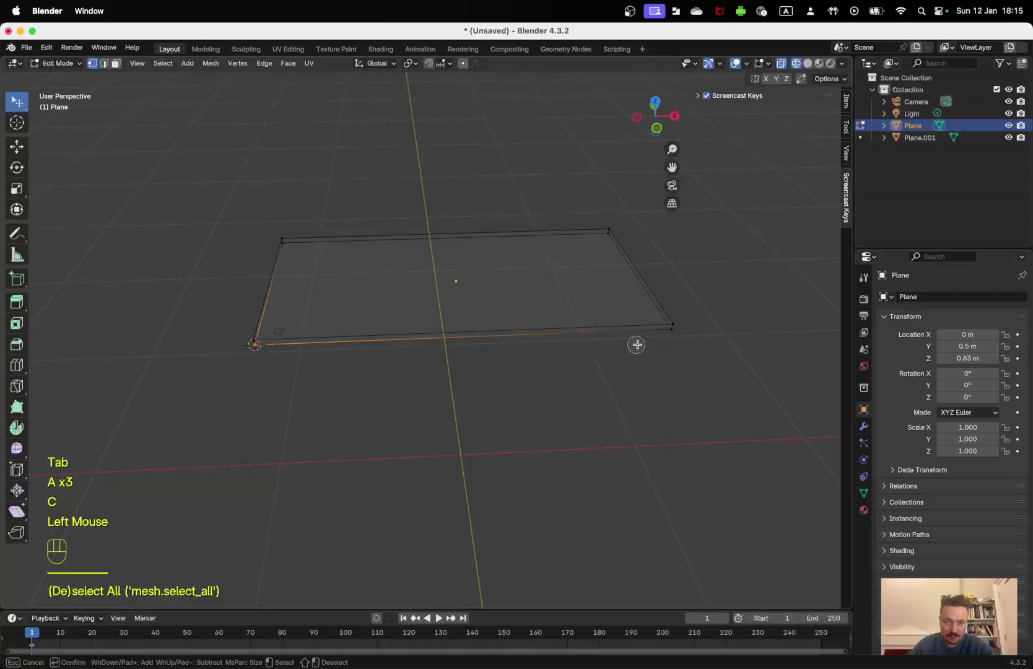
pyautogui.keyDown('shift'); pyautogui.click(676, 334); pyautogui.keyUp('shift')
pyautogui.keyDown('shift'); pyautogui.click(674, 335); pyautogui.keyUp('shift')
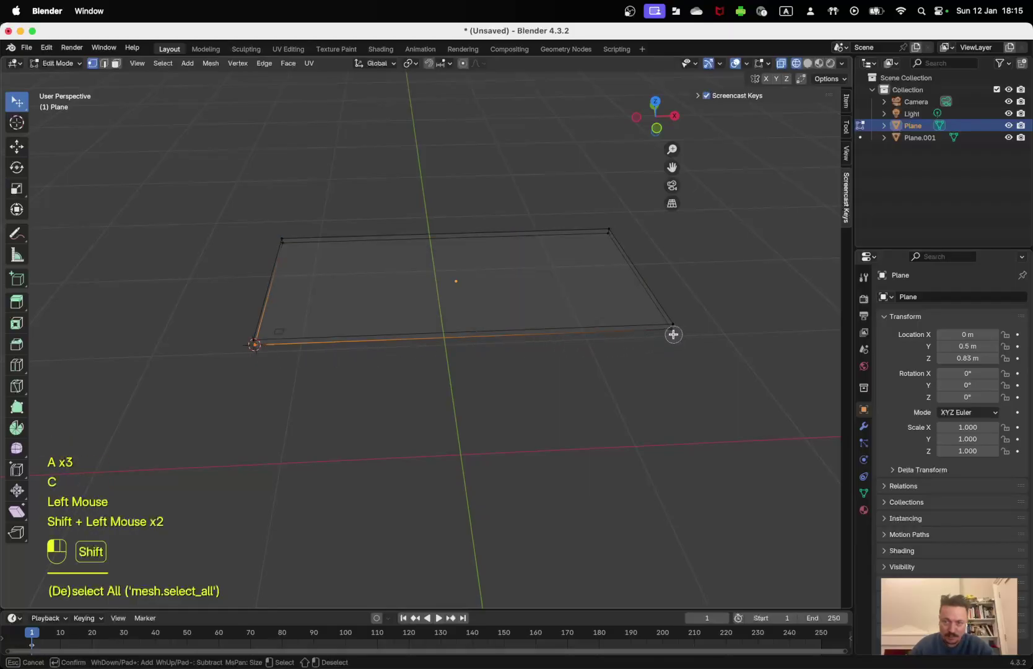
pyautogui.keyDown('shift'); pyautogui.click(674, 335); pyautogui.keyUp('shift')
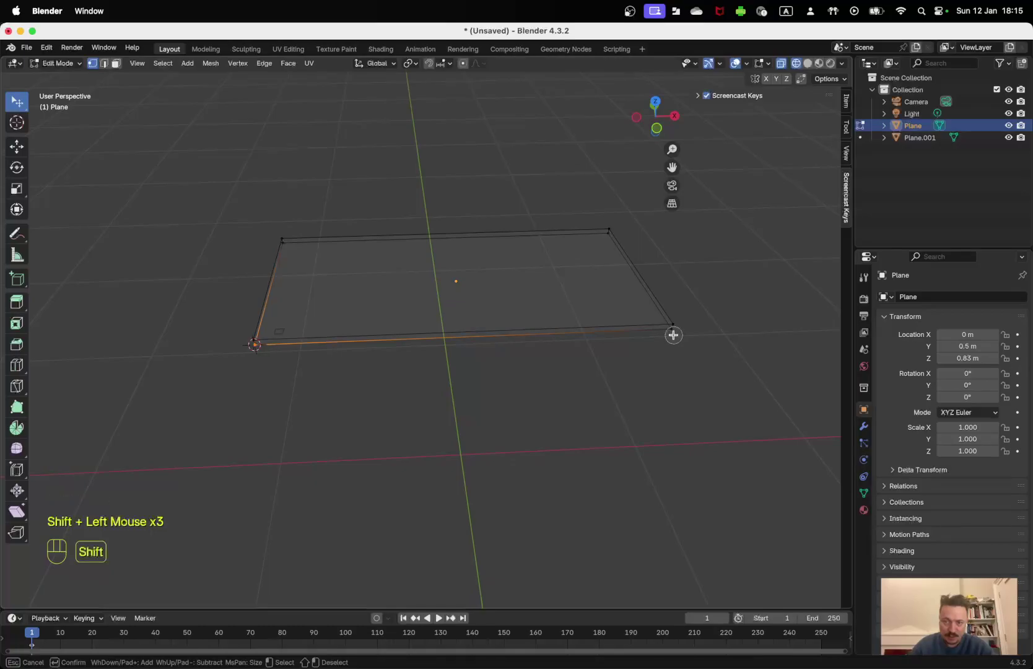
pyautogui.click(675, 336)
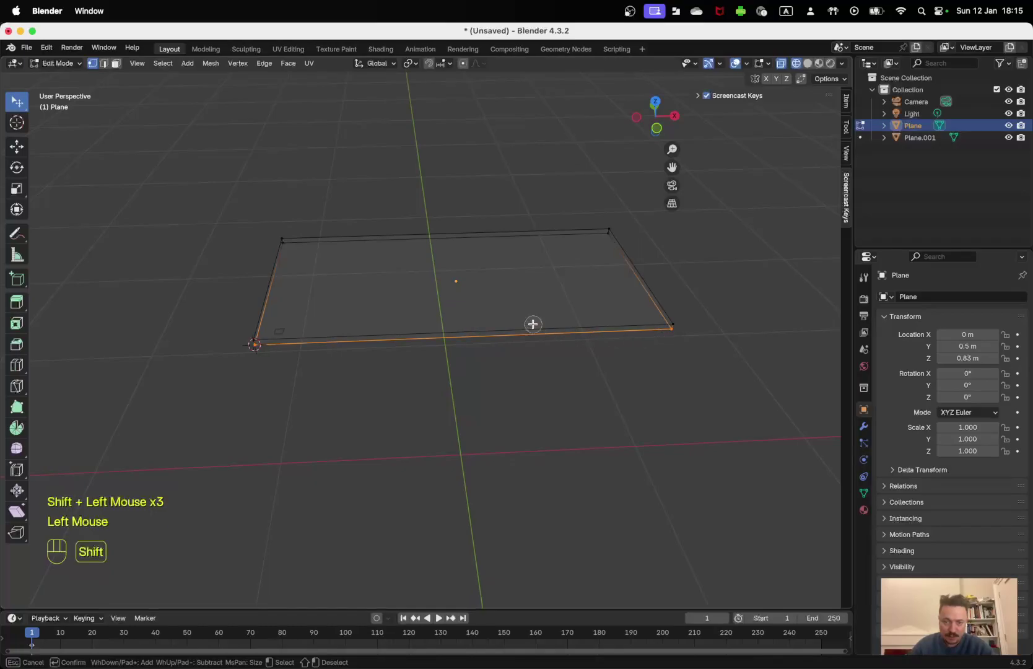
# - Snap the 3D cursor to the midpoint of the two selected vertices on the slab's front edge
pyautogui.hotkey('shift', 's')
pyautogui.rightClick(436, 309)
pyautogui.hotkey('shift', 's')
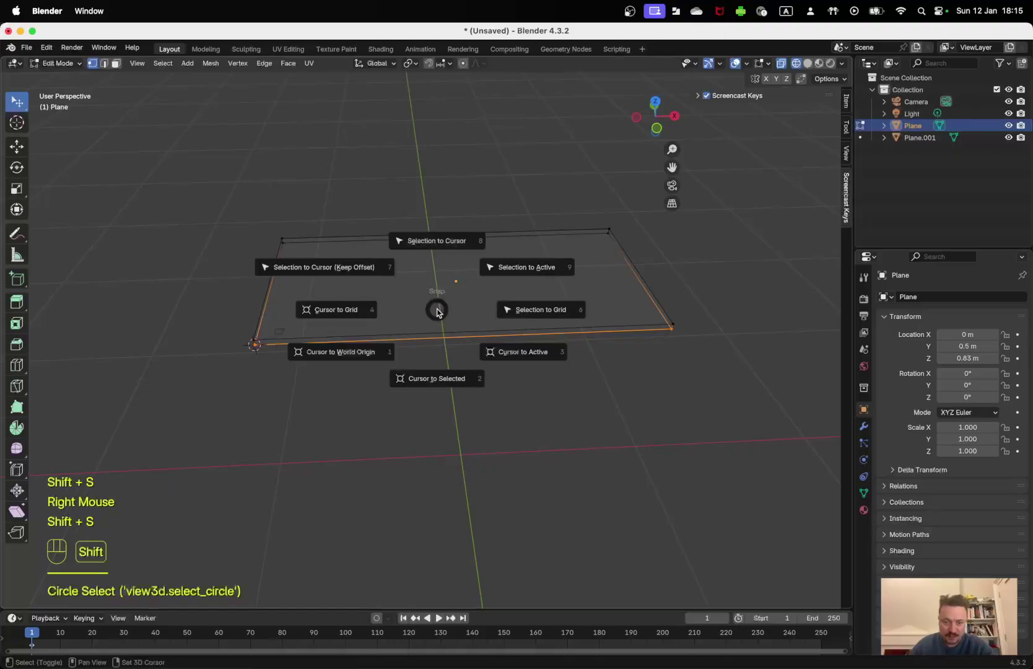
pyautogui.click(431, 377)
pyautogui.moveTo(478, 344); pyautogui.dragTo(469, 392, button='middle')
pyautogui.scroll(2, 469, 392)
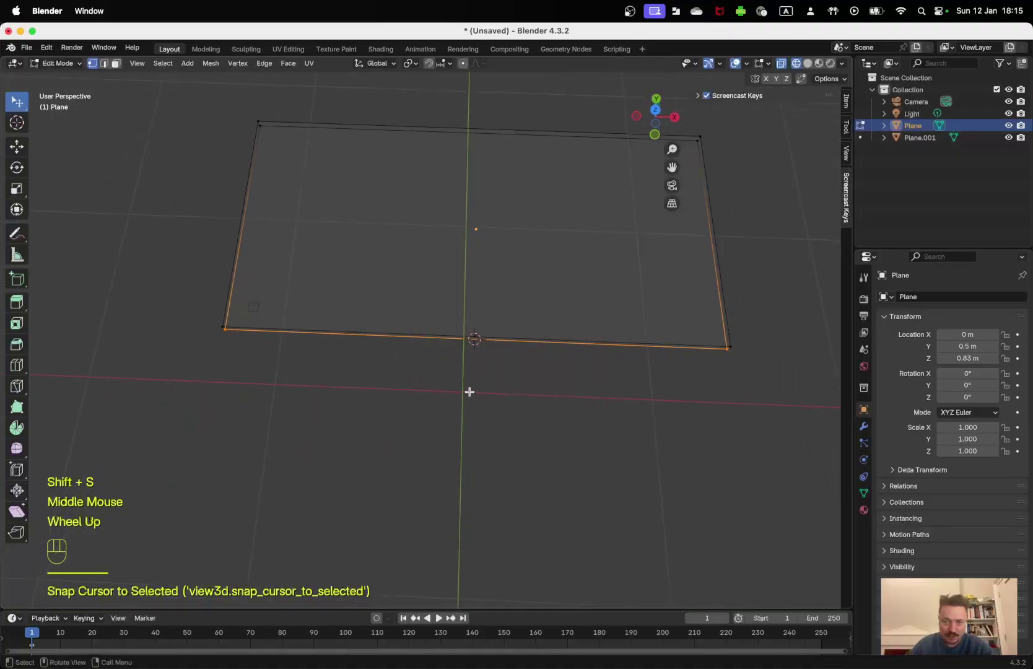
# - Back in Object Mode, set the small square's origin to the 3D cursor and check it in top view
pyautogui.press('Tab')
pyautogui.click(258, 308)
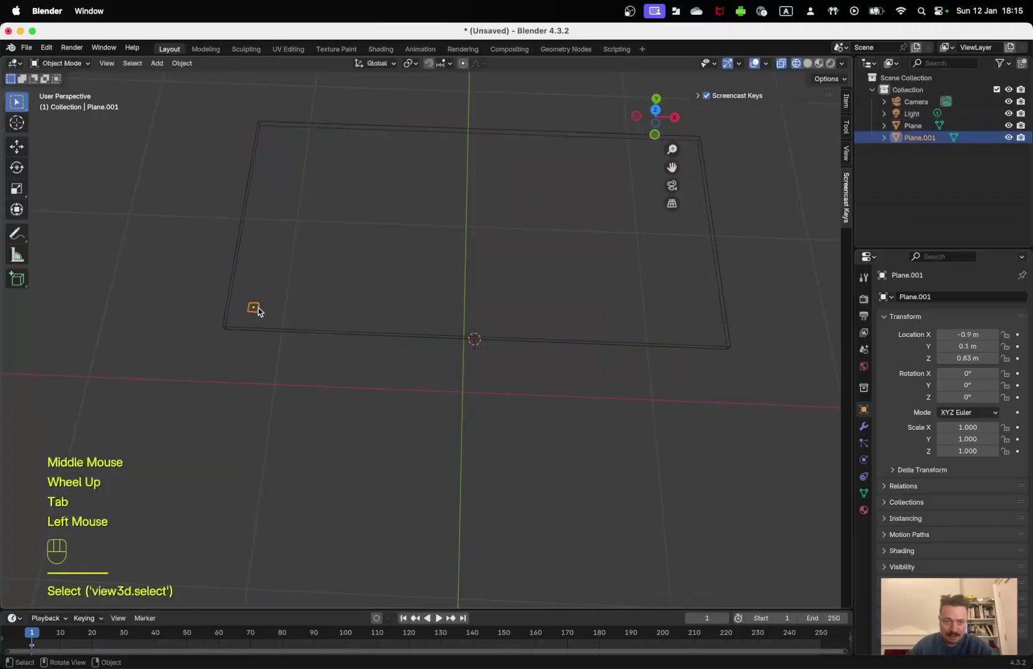
pyautogui.click(181, 64)
pyautogui.moveTo(182, 90)
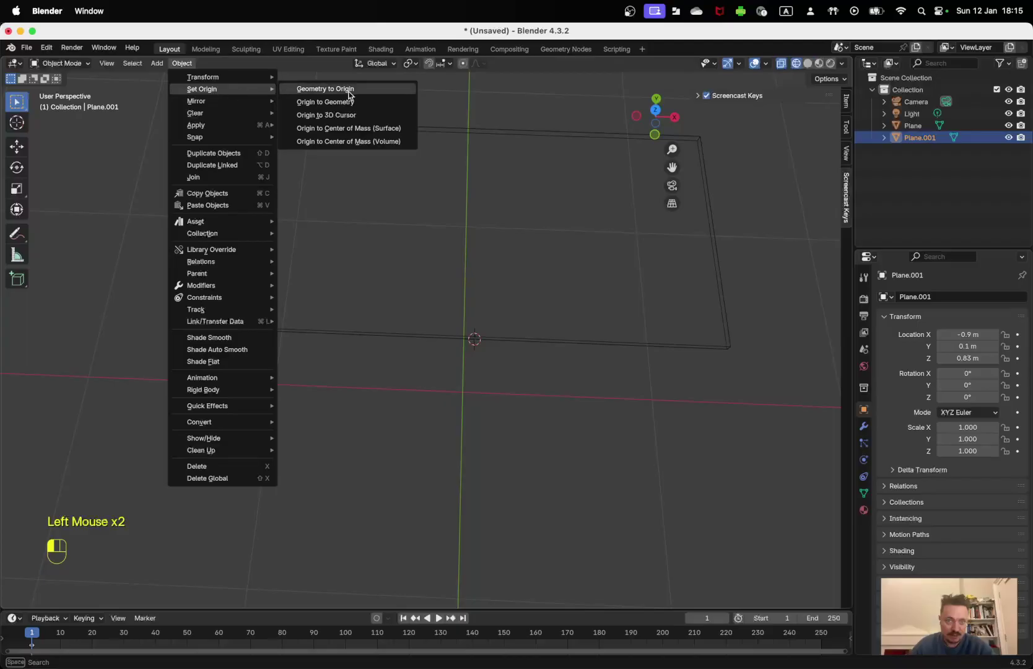
pyautogui.click(349, 113)
pyautogui.moveTo(384, 174); pyautogui.dragTo(502, 320, button='middle')
pyautogui.scroll(1, 492, 277)
pyautogui.scroll(1, 503, 320)
pyautogui.scroll(-2, 502, 316)
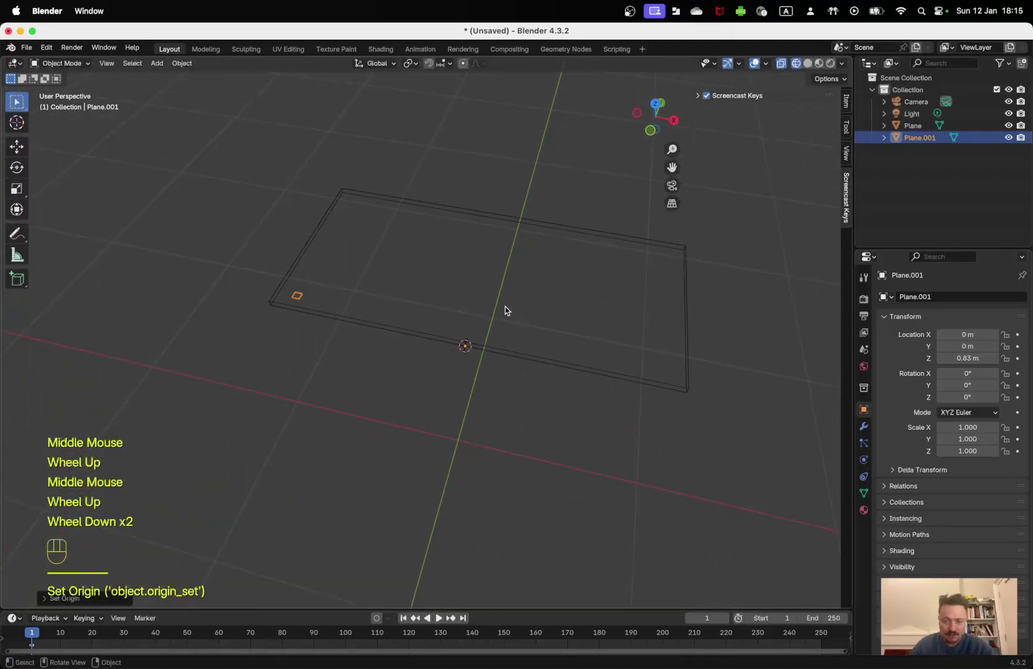
pyautogui.press('KP_7')
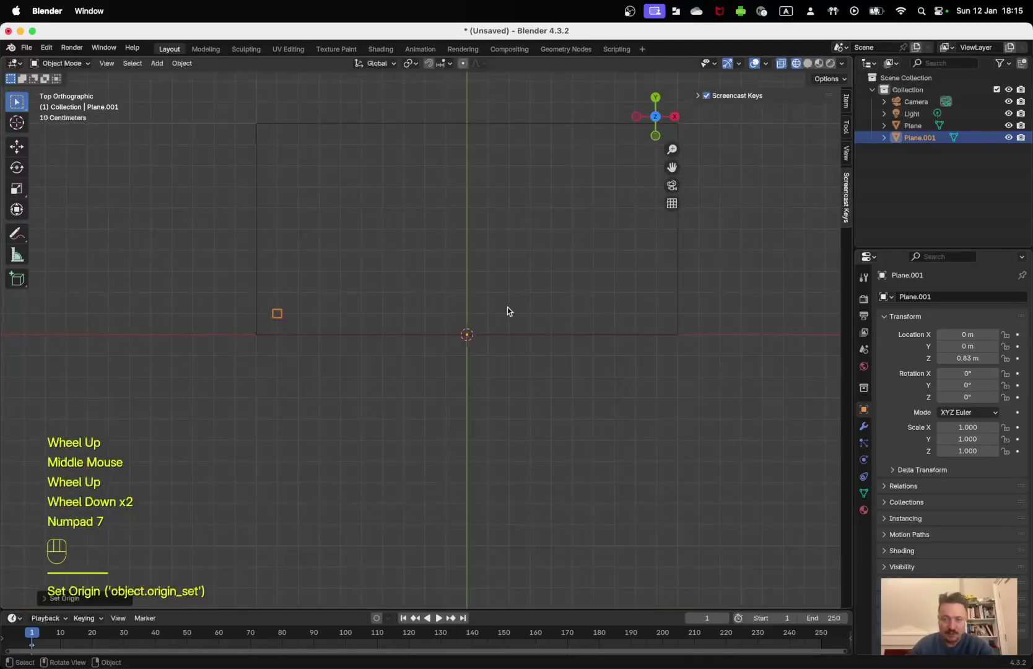
# - Enter Edit Mode on the small square near the slab's corner and select all of its geometry
pyautogui.click(278, 313)
pyautogui.press('Tab')
pyautogui.moveTo(478, 375); pyautogui.dragTo(358, 306, button='middle')
pyautogui.press('KP_7')
pyautogui.scroll(1, 357, 306)
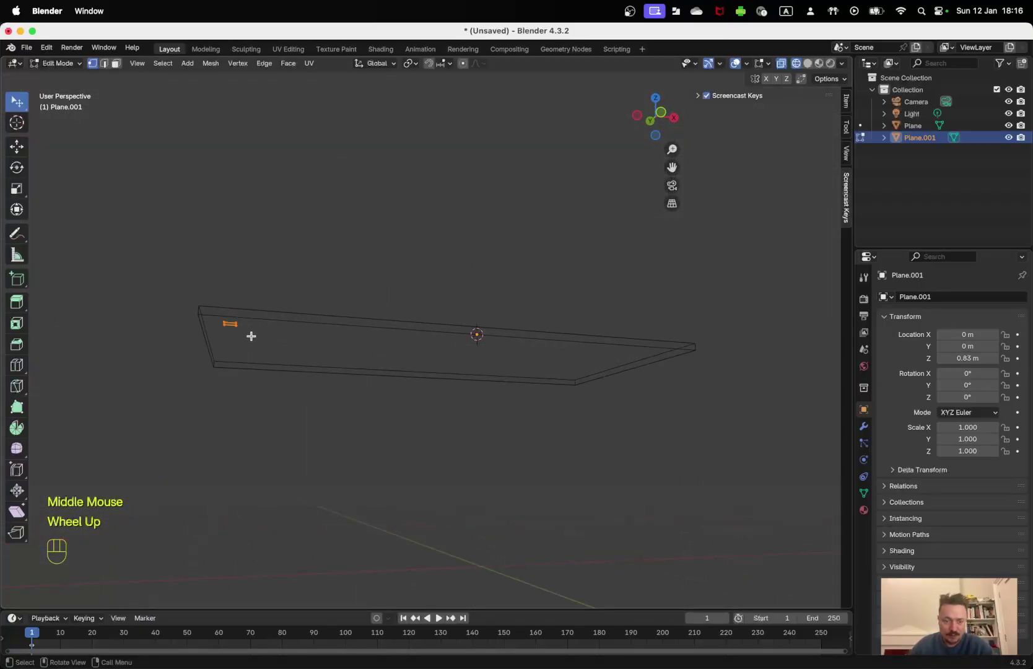
pyautogui.press('a')
pyautogui.press('a')
pyautogui.press('a')
pyautogui.press('a')
pyautogui.press('a')
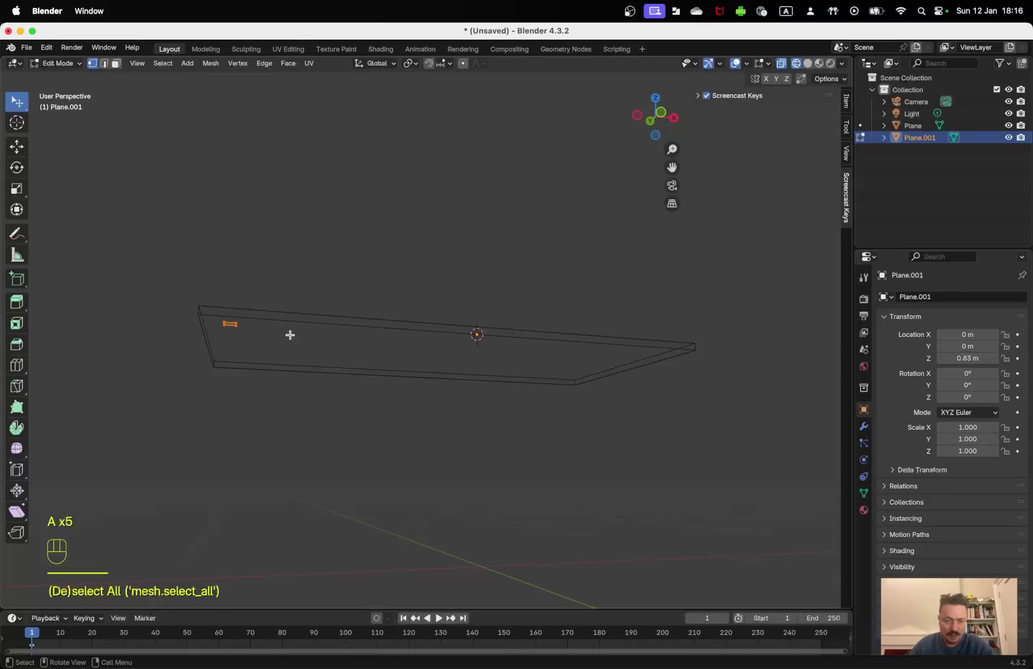
# - Try to extrude the selected square by -0.83 m, cancel the operation and undo the leftover extrusion
pyautogui.press('e')
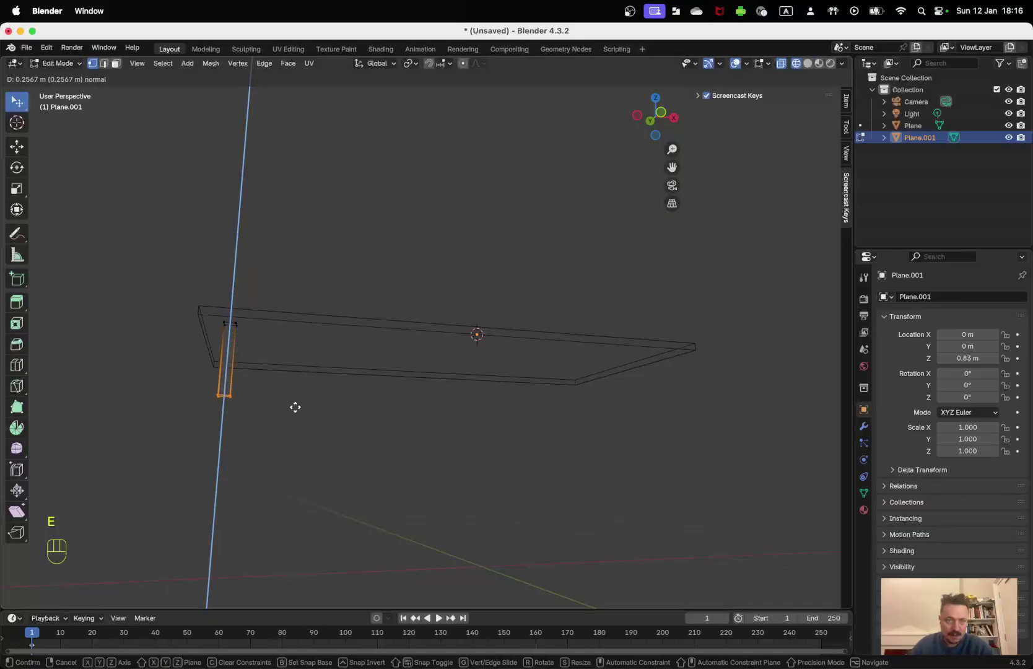
pyautogui.press('KP_Subtract')
pyautogui.press('.')
pyautogui.press('KP_8')
pyautogui.press('KP_3')
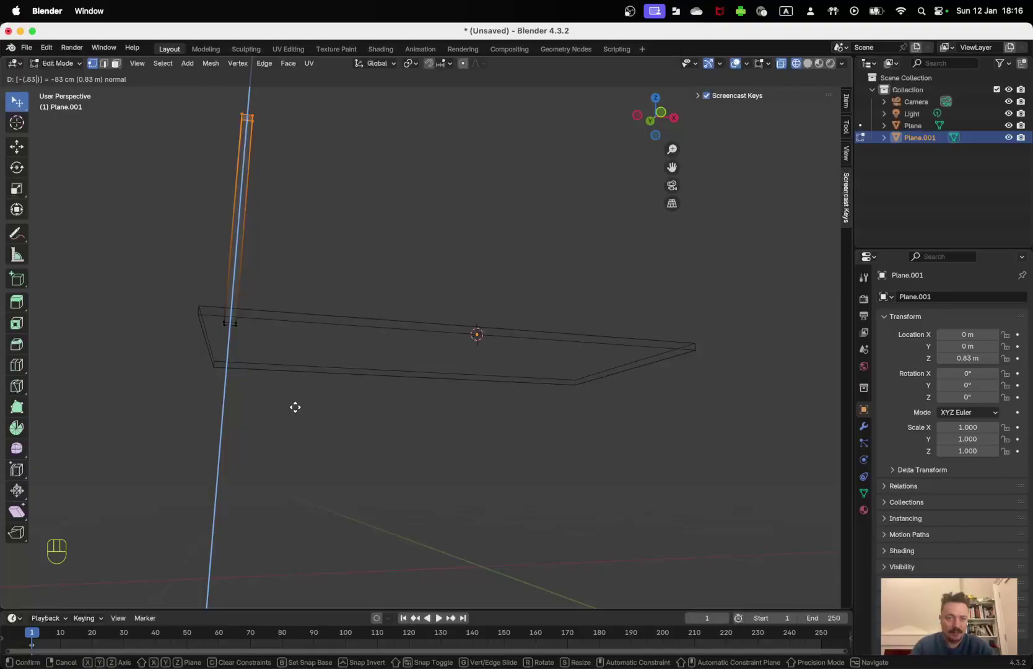
pyautogui.press('super+z')
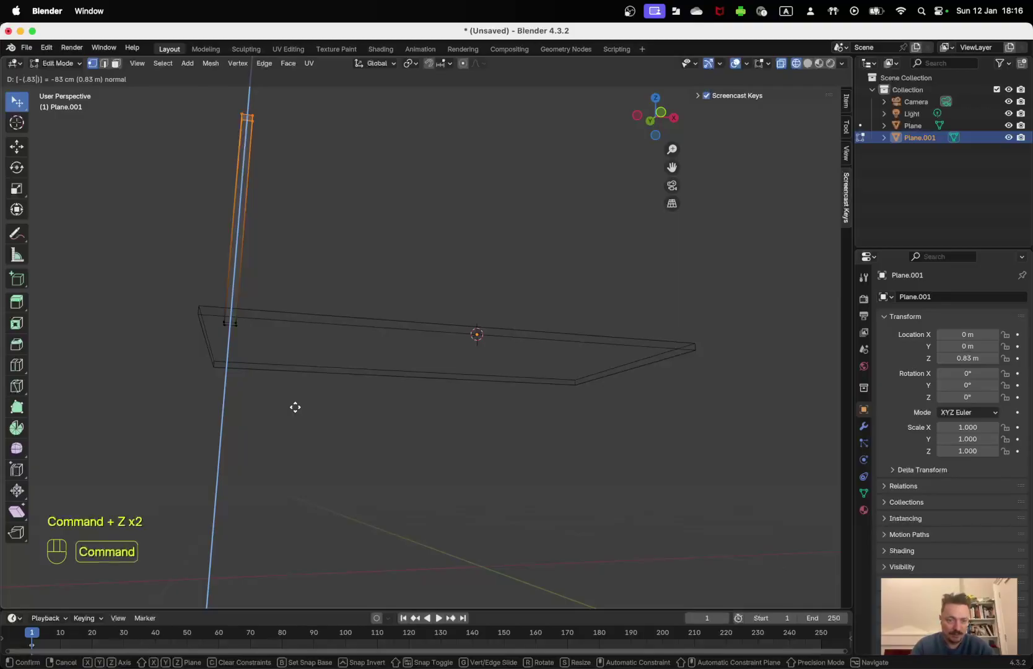
pyautogui.press('super+z')
pyautogui.press('Escape')
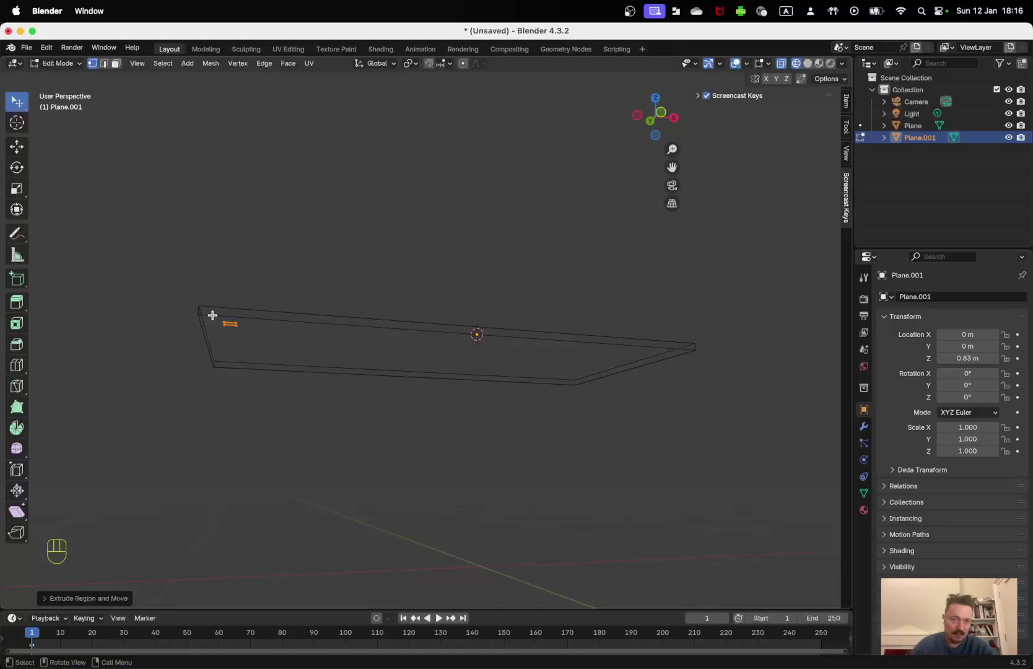
pyautogui.press('super')
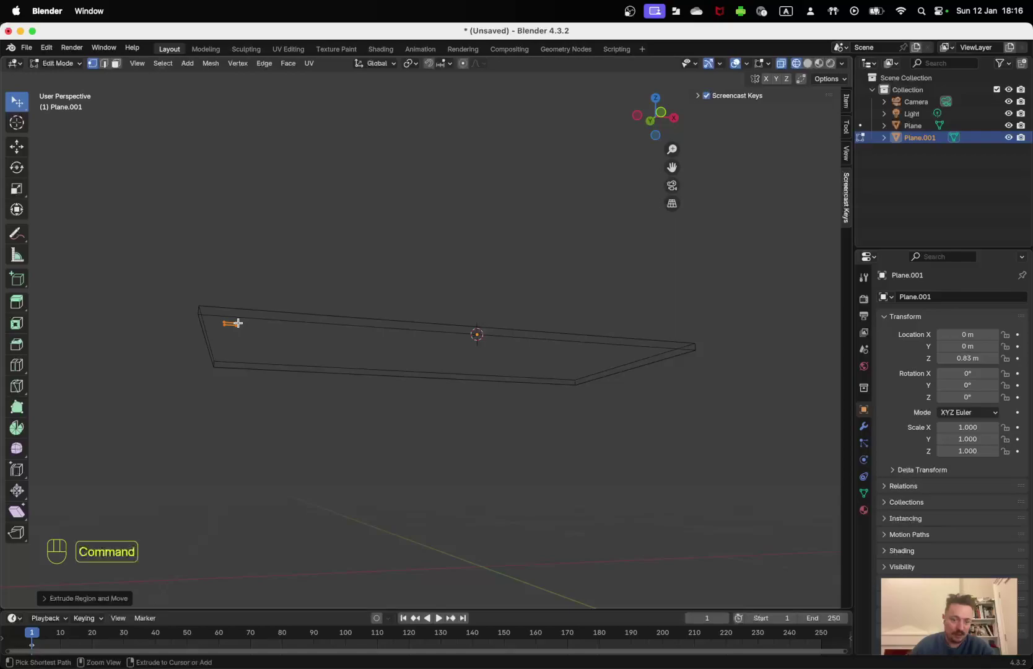
pyautogui.press('super+z')
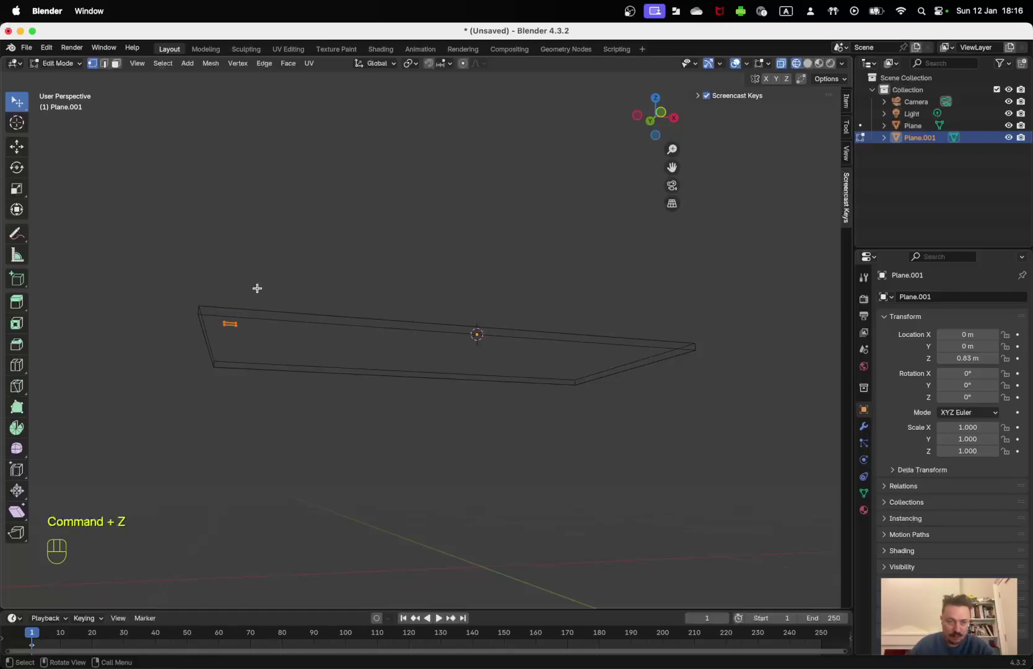
# - With the transform orientation on Global, test extruding the square by 1 m and by -1 m, and undo both trials
pyautogui.click(377, 65)
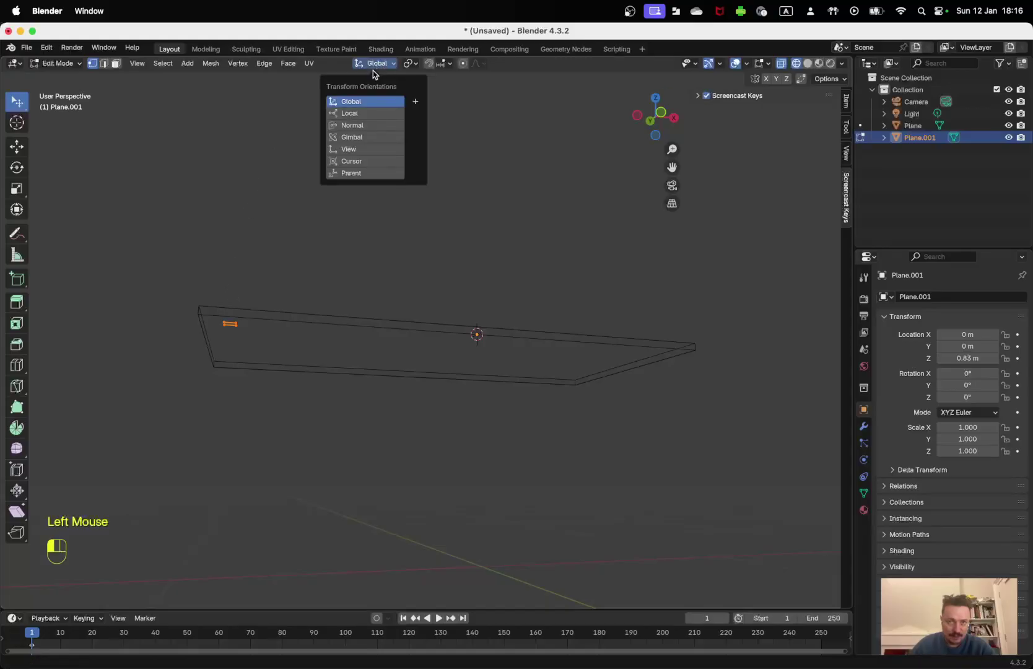
pyautogui.click(350, 101)
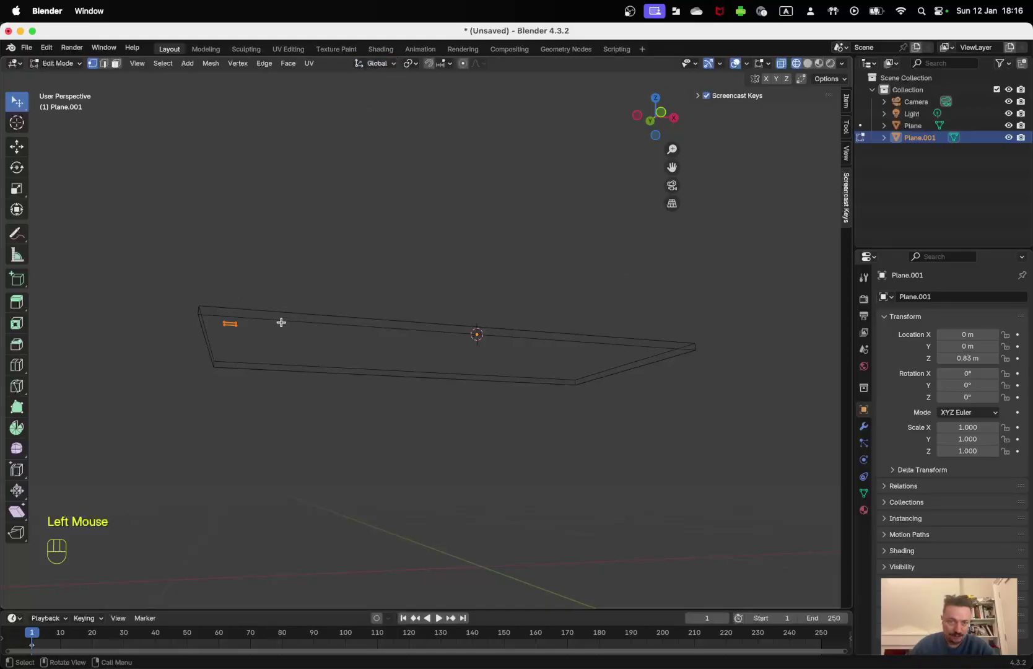
pyautogui.press('e')
pyautogui.press('KP_1')
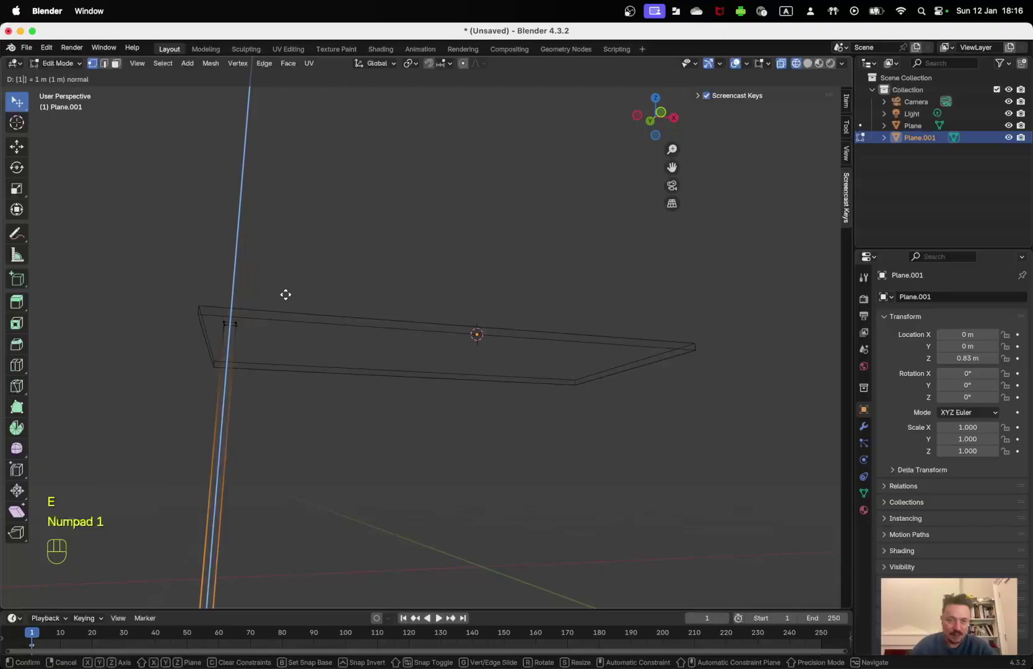
pyautogui.press('Escape')
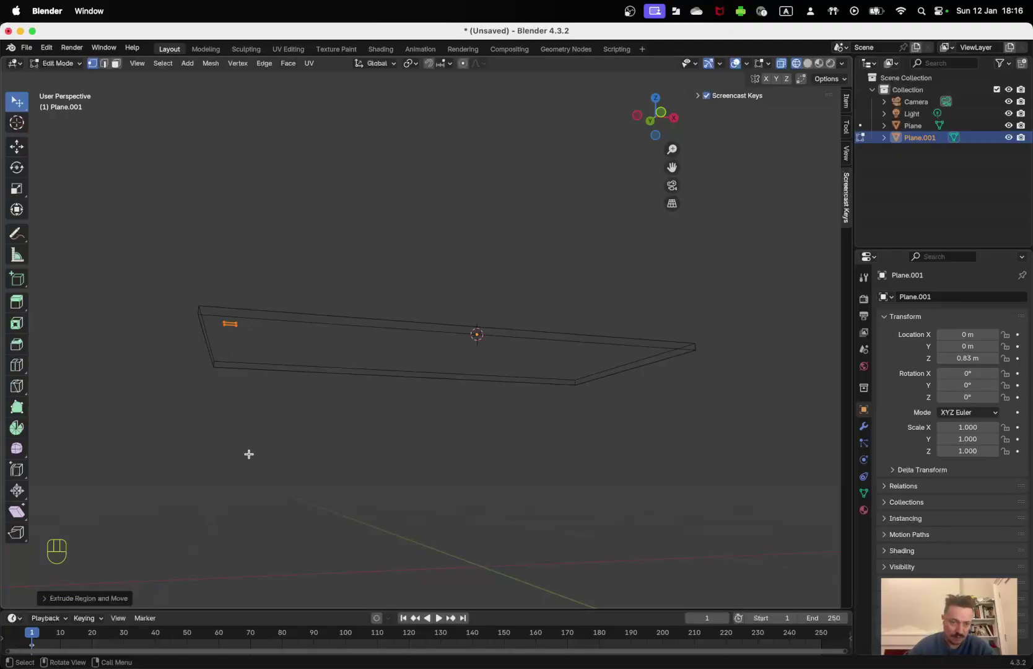
pyautogui.press('e')
pyautogui.press('KP_Subtract')
pyautogui.press('KP_1')
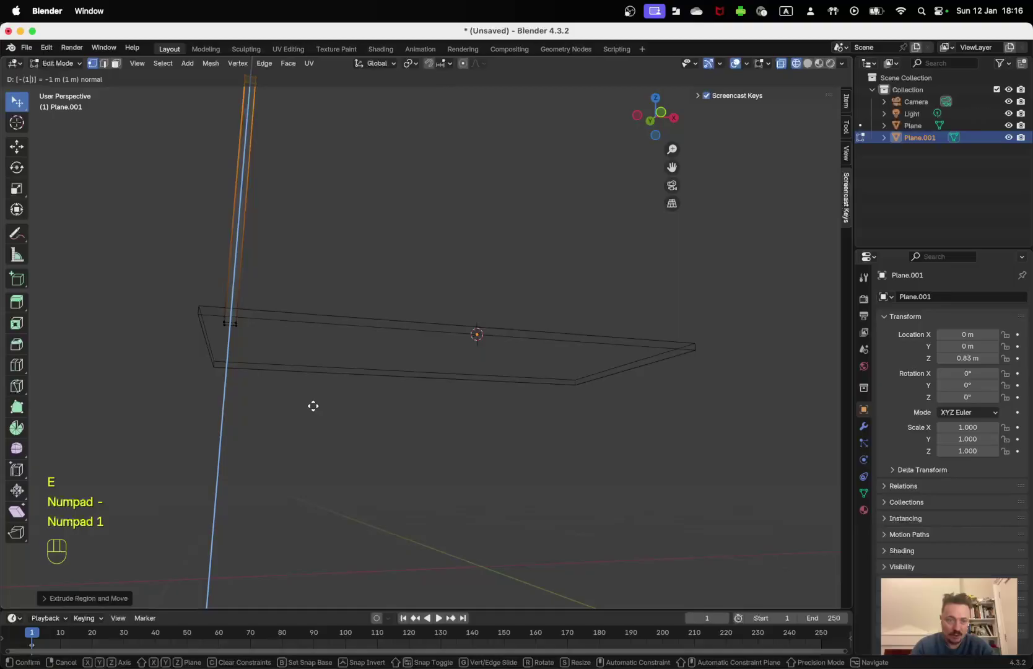
pyautogui.press('super+z')
pyautogui.press('super+z')
pyautogui.press('Escape')
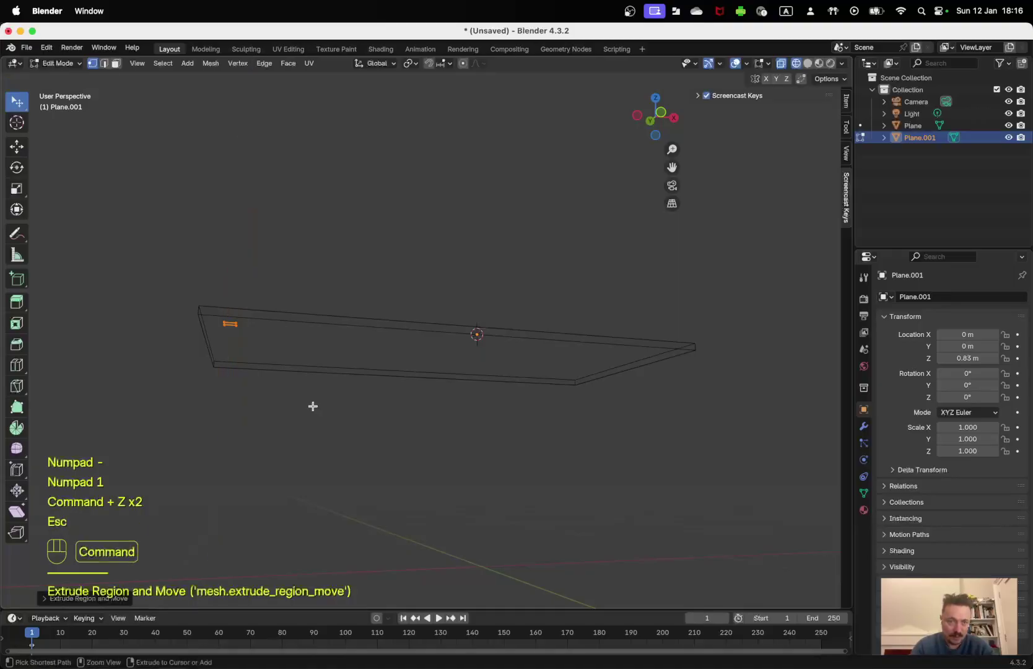
pyautogui.press('super+z')
pyautogui.press('super+z')
pyautogui.press('super+z')
pyautogui.press('super+z')
pyautogui.press('super+z')
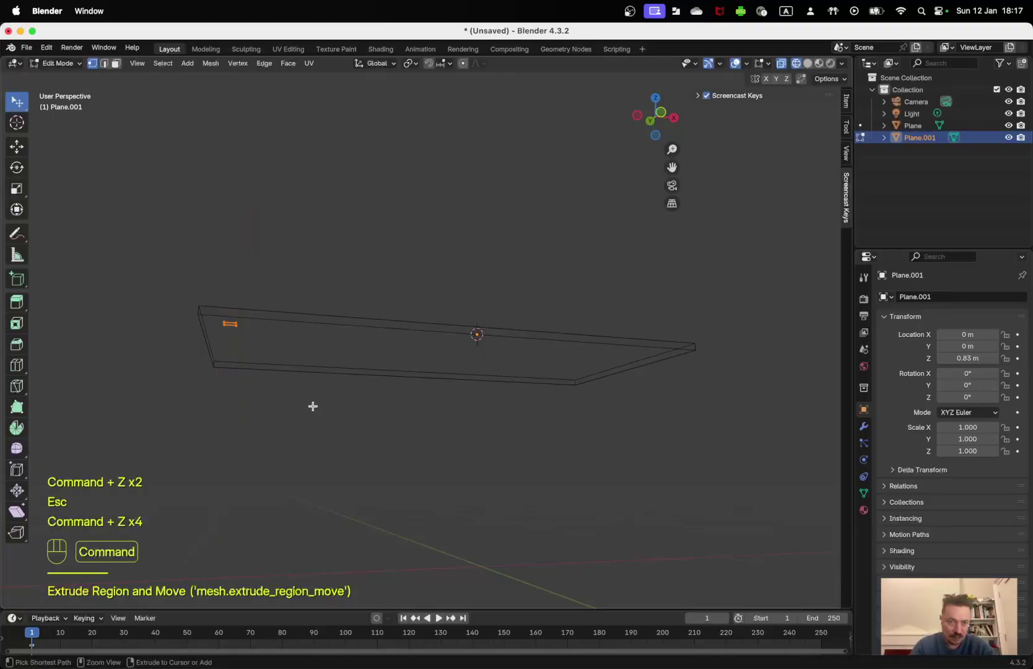
pyautogui.press('super+z')
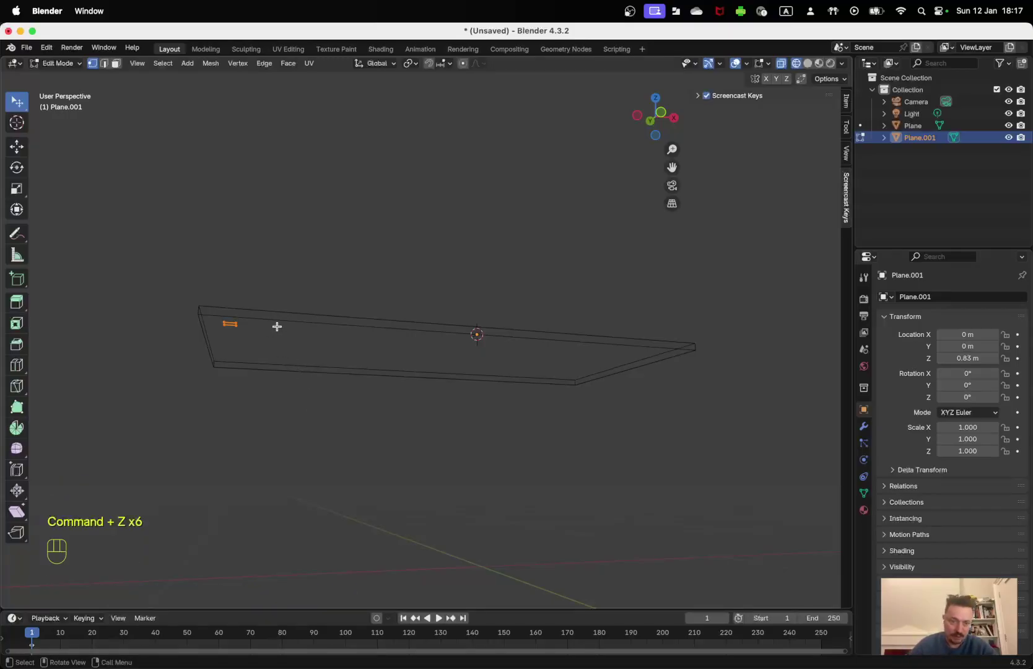
# - Extrude the selected square 0.83 m down from the slab to form the table leg
pyautogui.press('e')
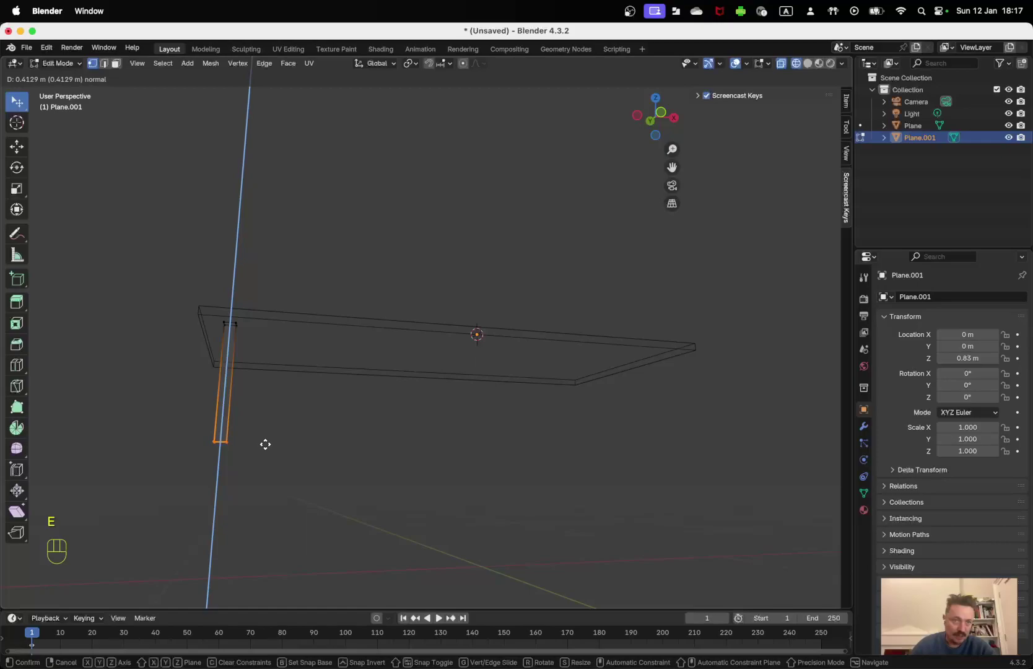
pyautogui.write('.83')
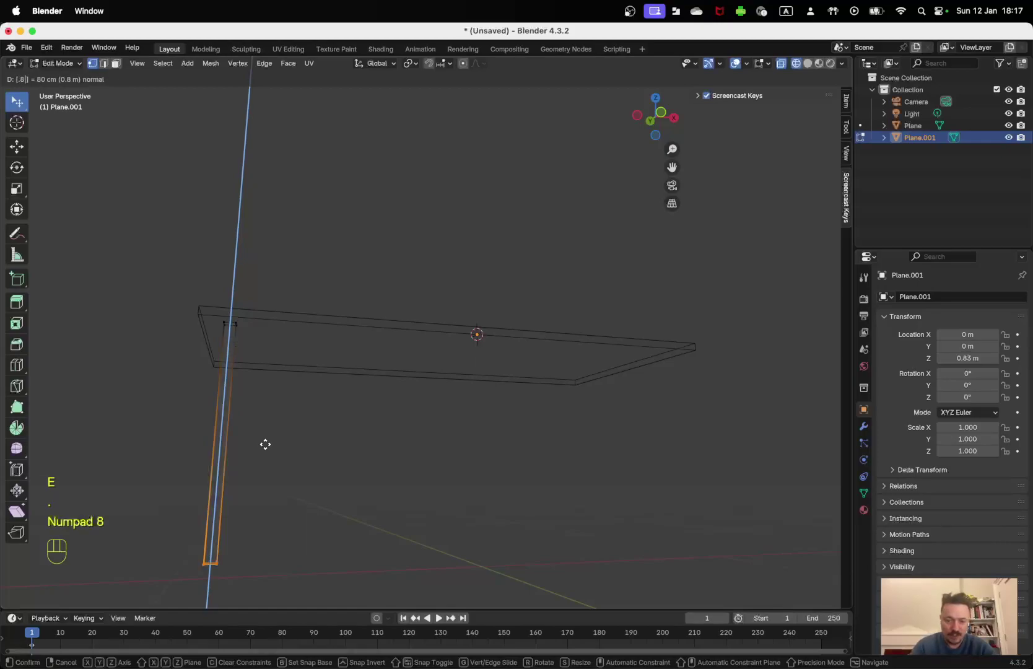
pyautogui.press('Return')
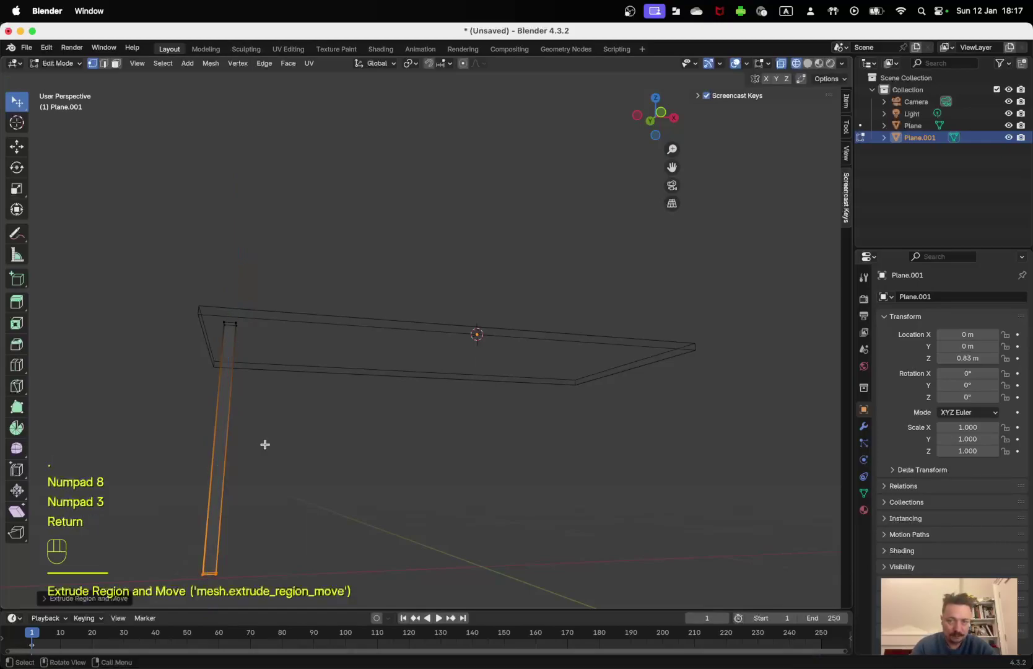
# - Select the entire leg and try to mirror it interactively along the global Z axis
pyautogui.press('a')
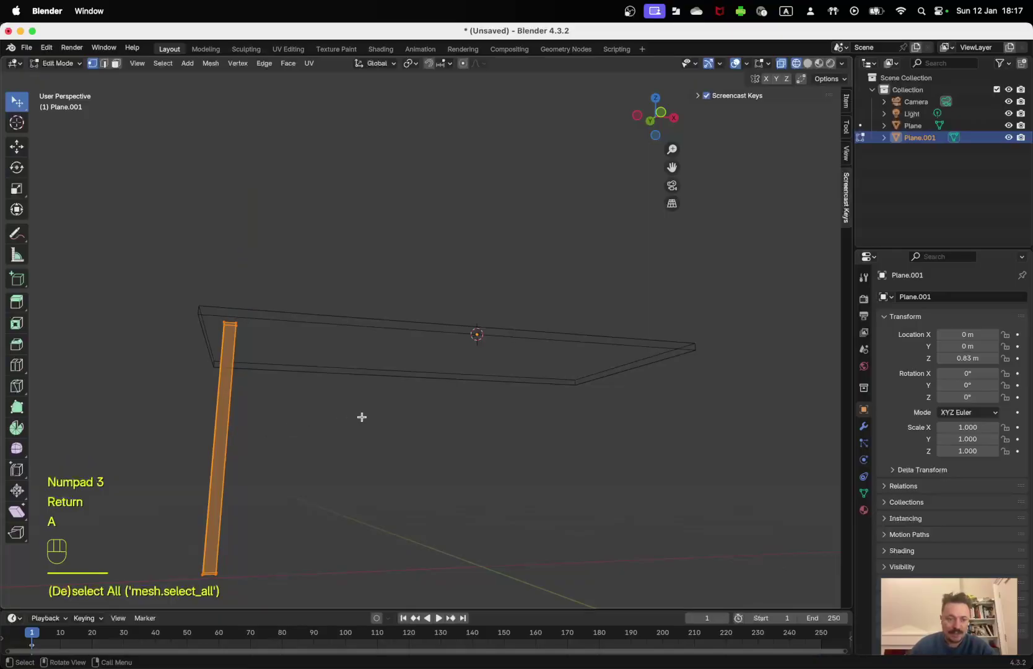
pyautogui.moveTo(370, 411); pyautogui.dragTo(463, 438, button='middle')
pyautogui.scroll(1, 380, 436)
pyautogui.scroll(-2, 463, 438)
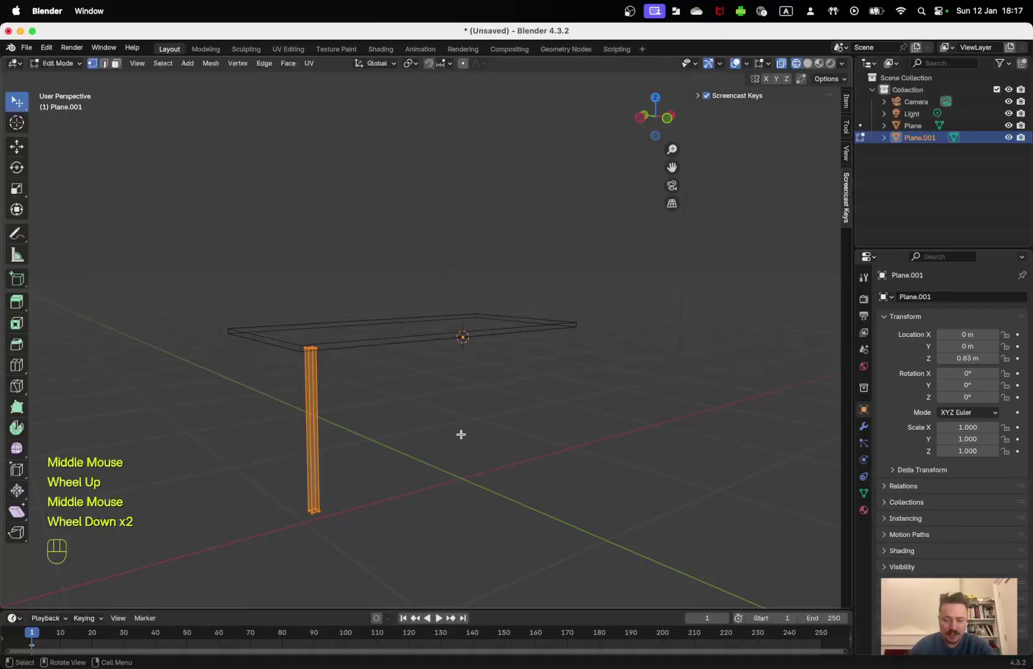
pyautogui.hotkey('ctrl', 'm')
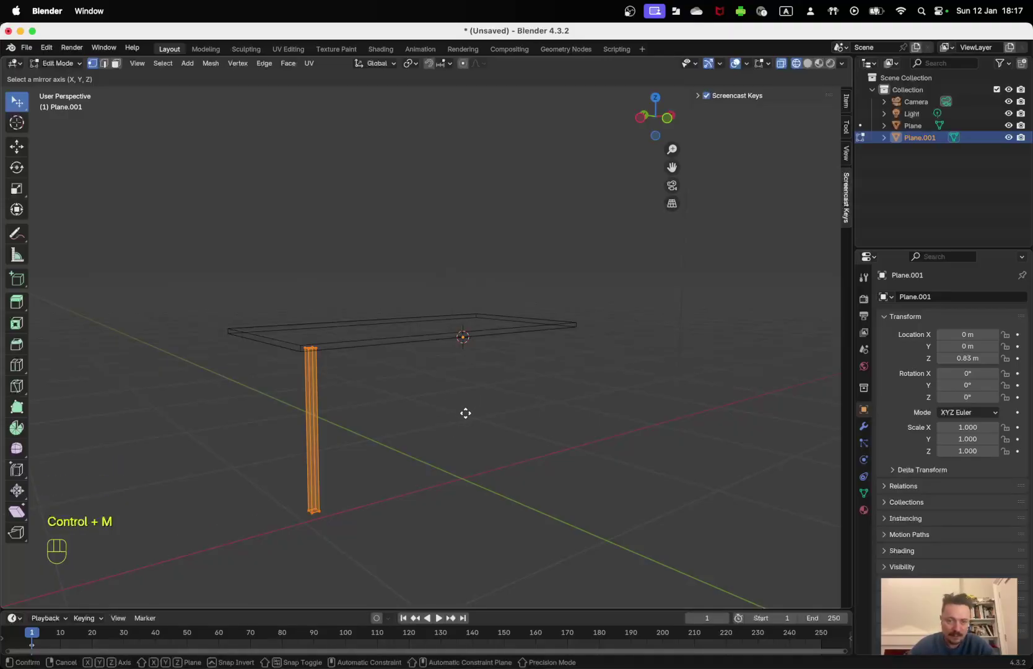
pyautogui.hotkey('ctrl', 'm')
pyautogui.hotkey('ctrl', 'm')
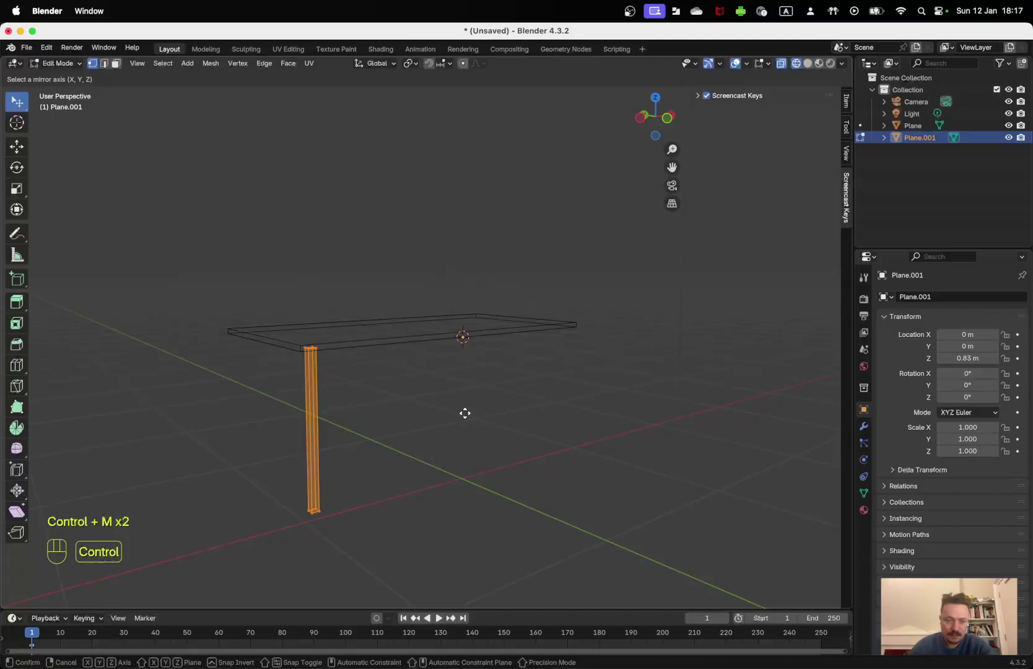
pyautogui.press('m')
pyautogui.press('m')
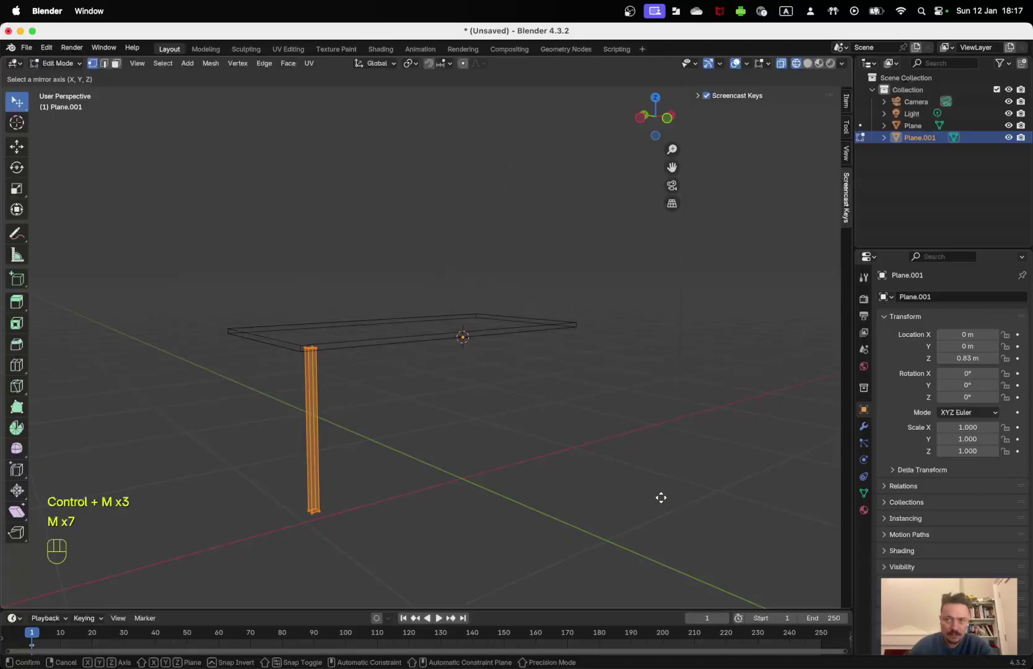
pyautogui.press('Tab')
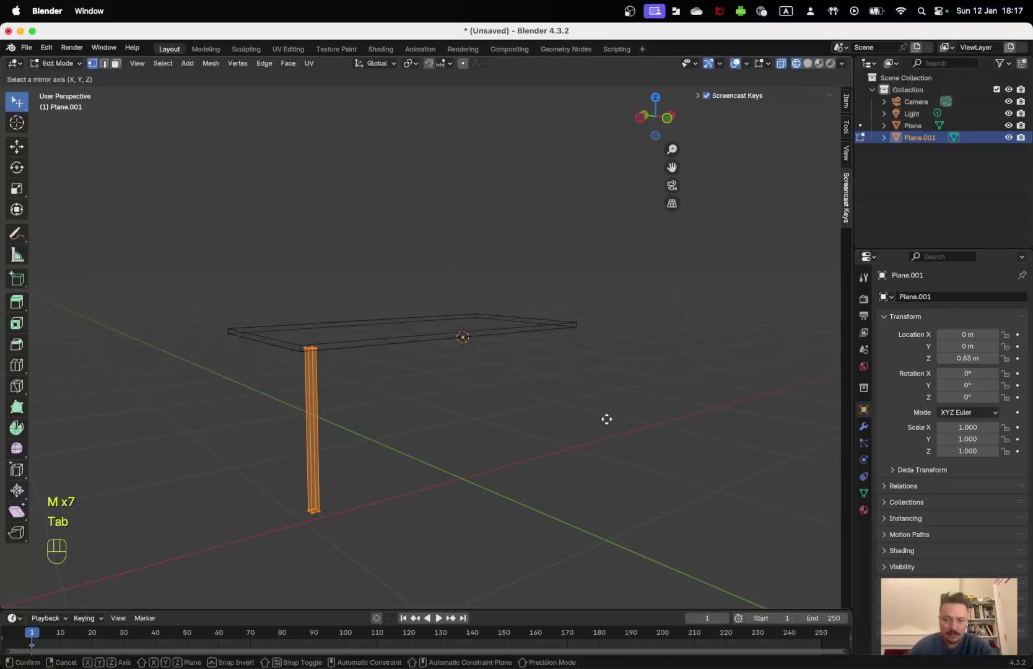
pyautogui.middleClick(514, 399)
pyautogui.middleClick(516, 391)
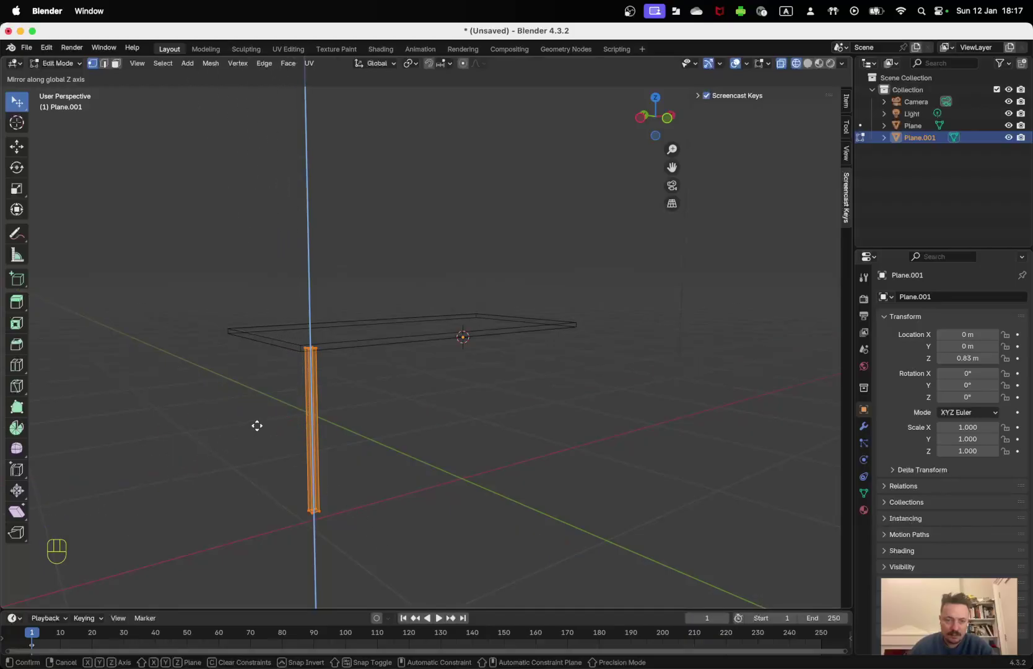
pyautogui.click(300, 415)
pyautogui.click(307, 415)
pyautogui.click(332, 414)
pyautogui.press('a')
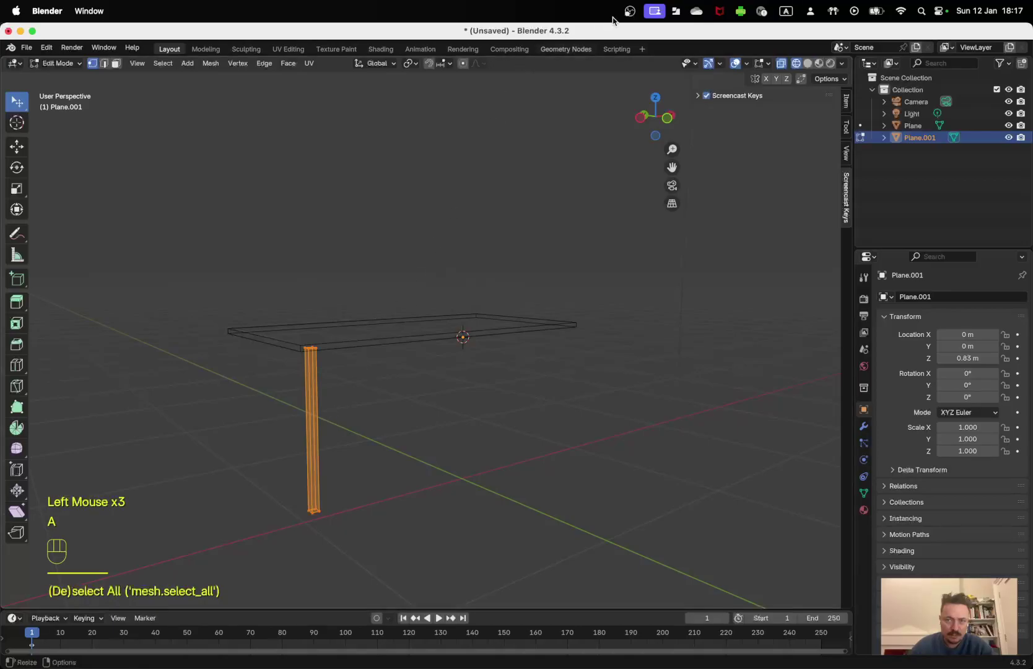
pyautogui.click(630, 10)
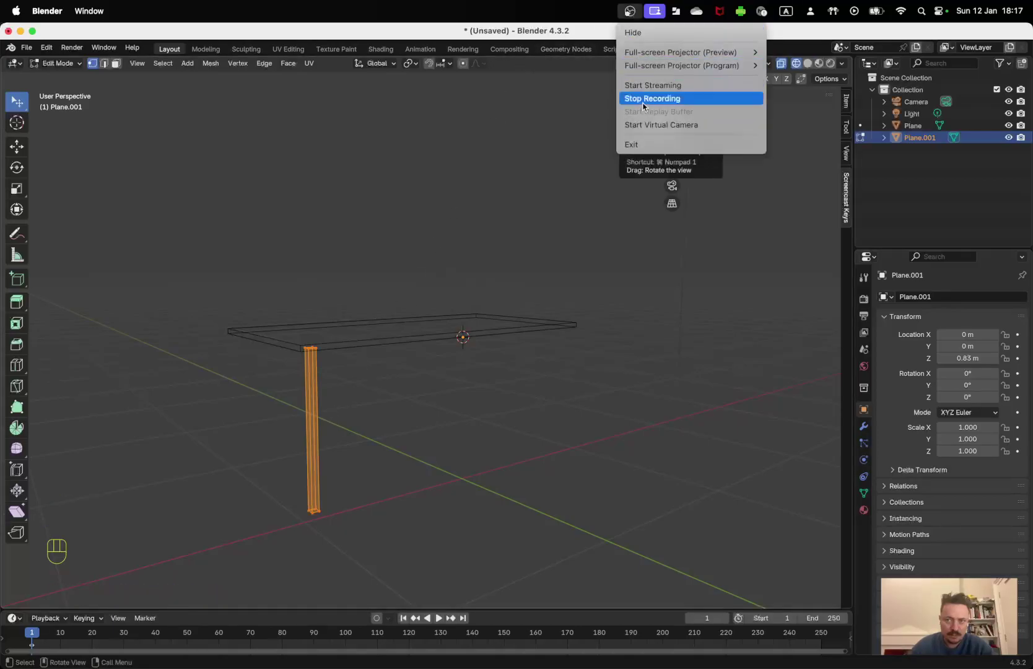
pyautogui.press('super+Tab')
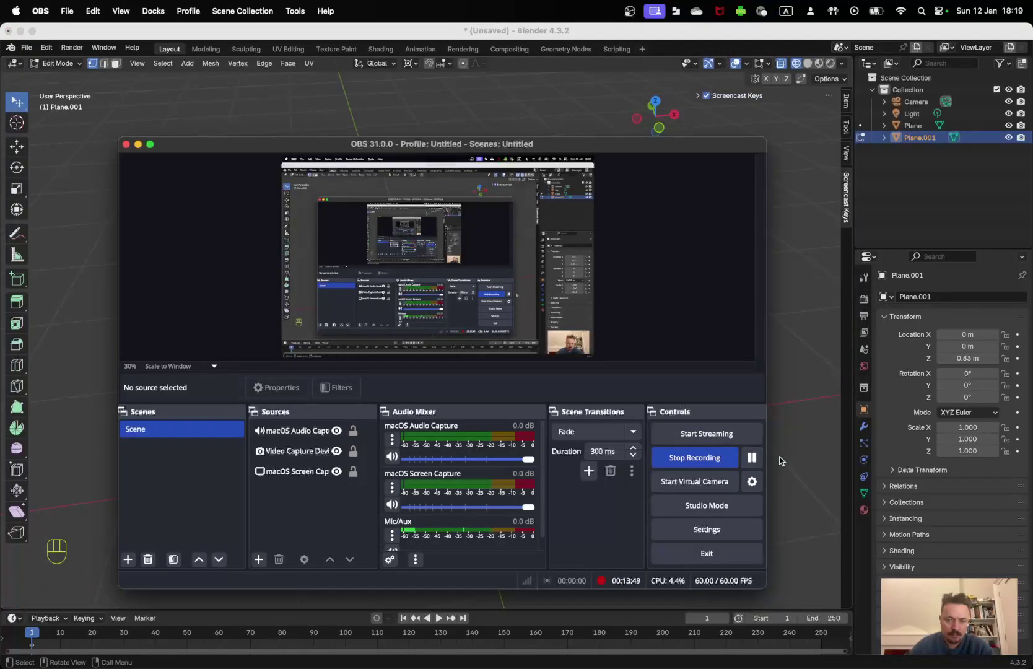
pyautogui.click(780, 460)
# - Try to mirror the entire leg interactively along the global Y and X axes, and cancel the operation
pyautogui.press('a')
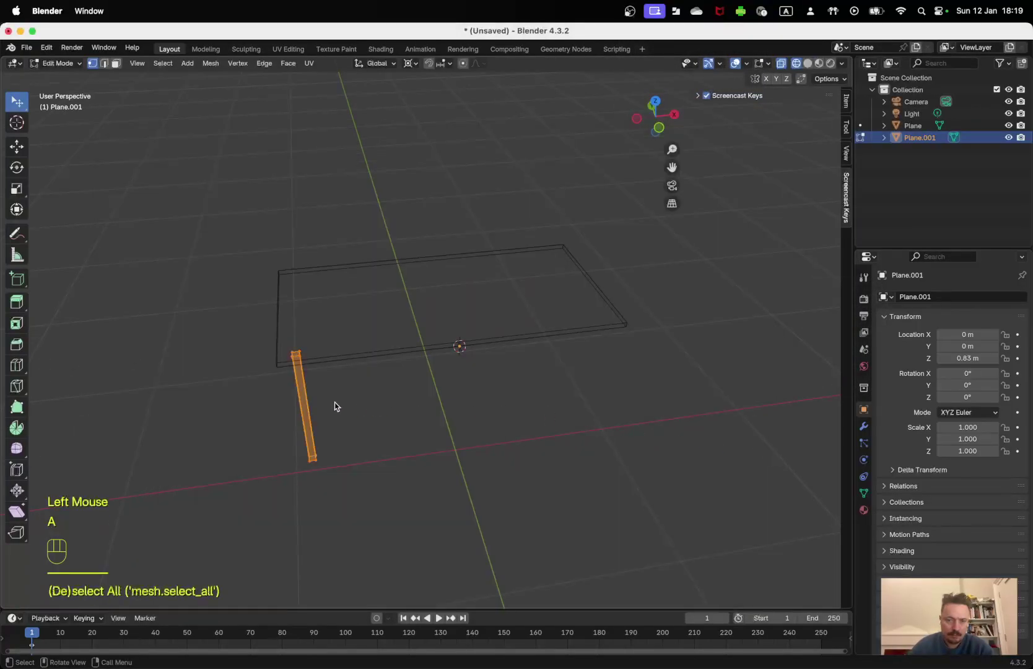
pyautogui.moveTo(385, 410); pyautogui.dragTo(371, 371, button='middle')
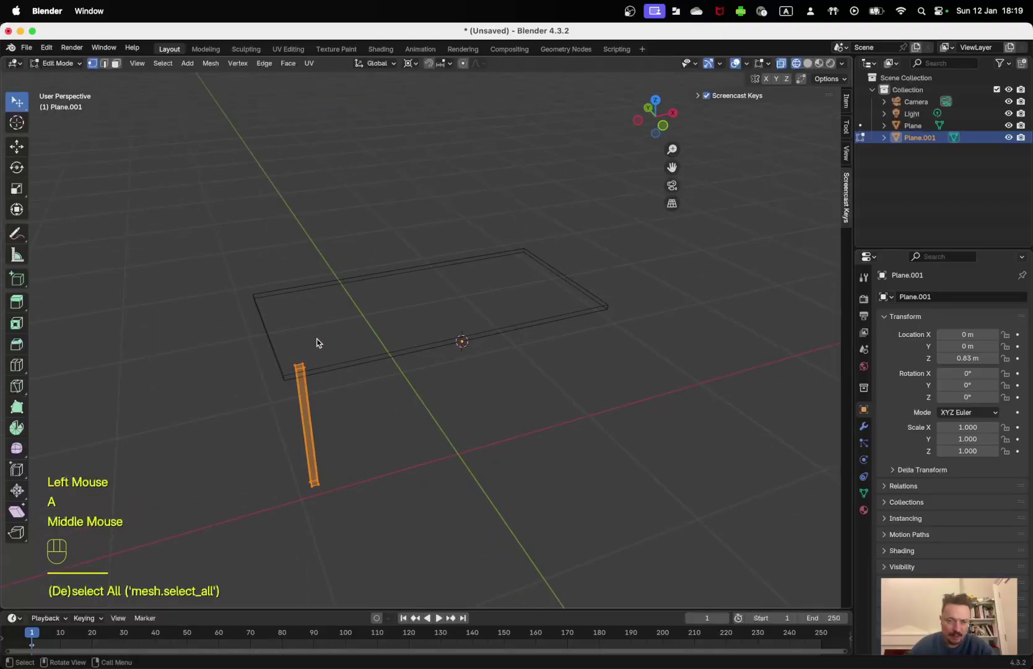
pyautogui.rightClick(279, 225)
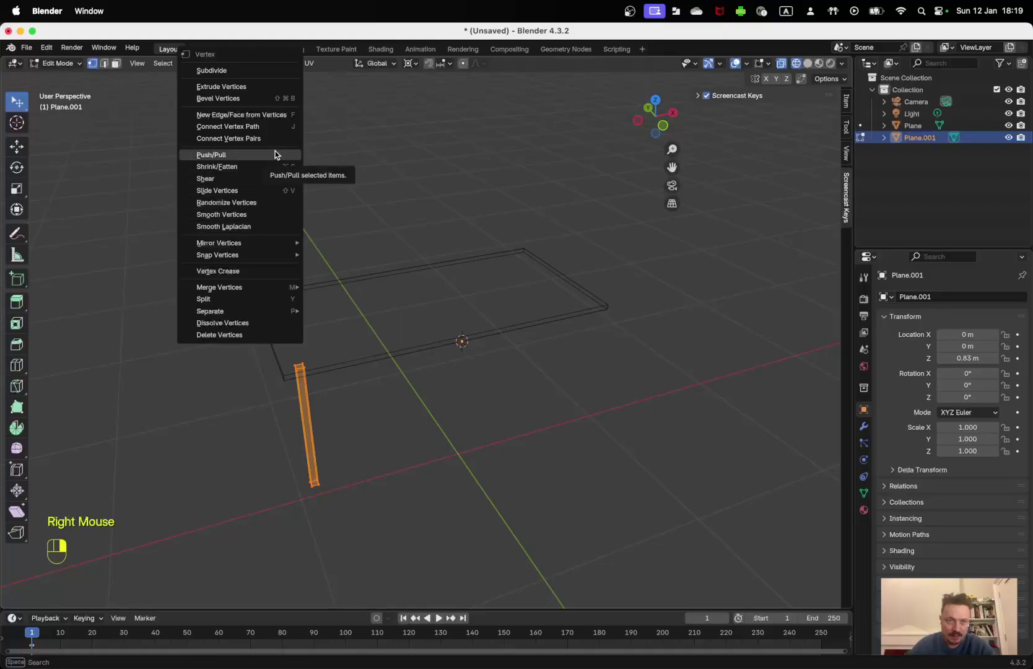
pyautogui.moveTo(269, 242)
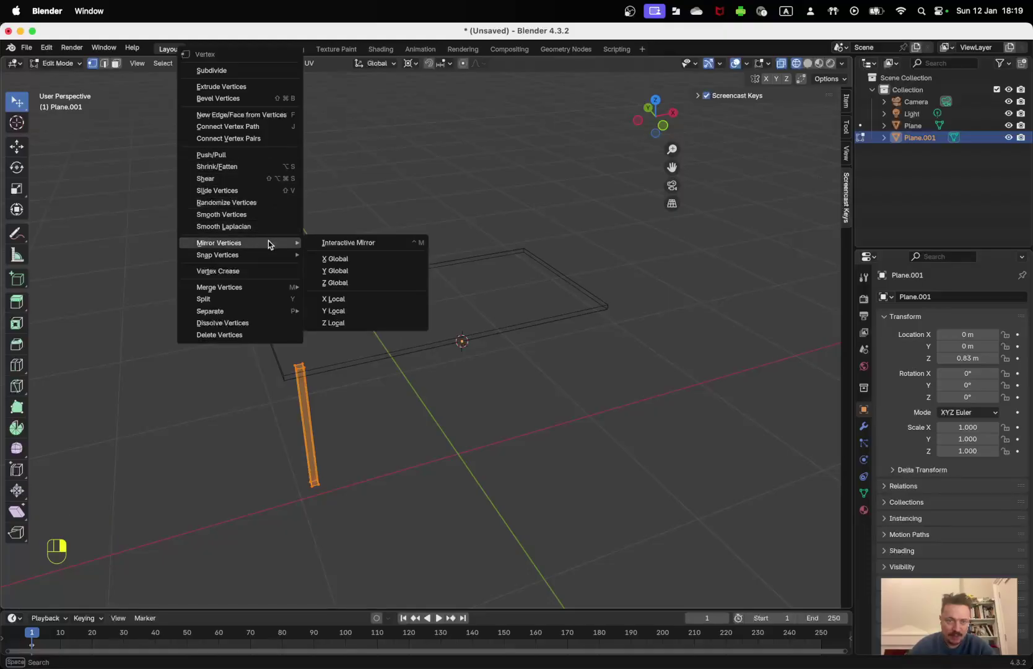
pyautogui.click(336, 242)
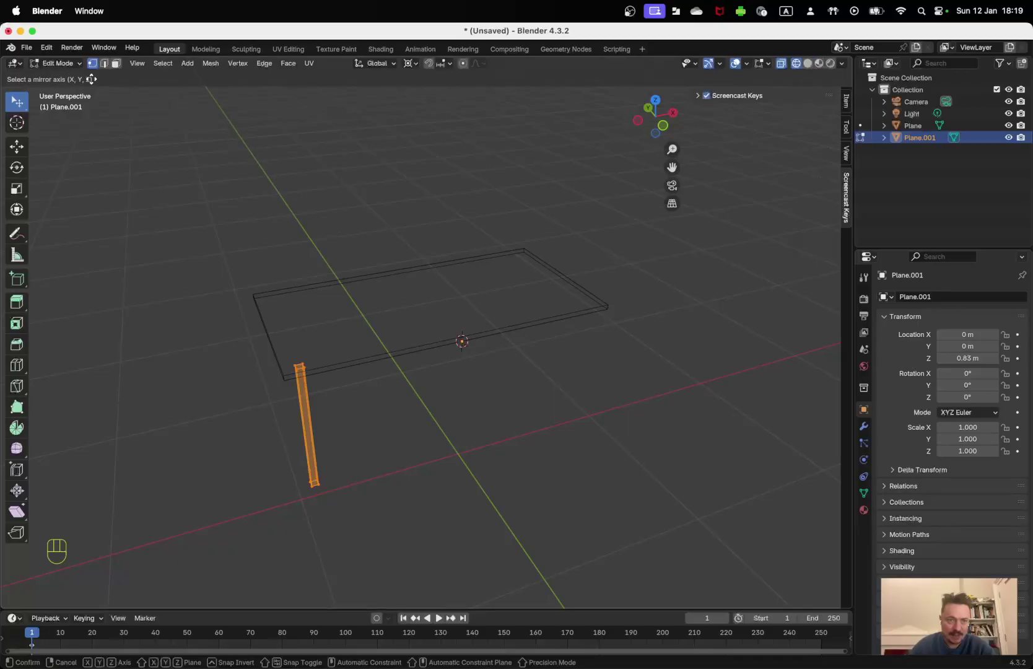
pyautogui.press('y')
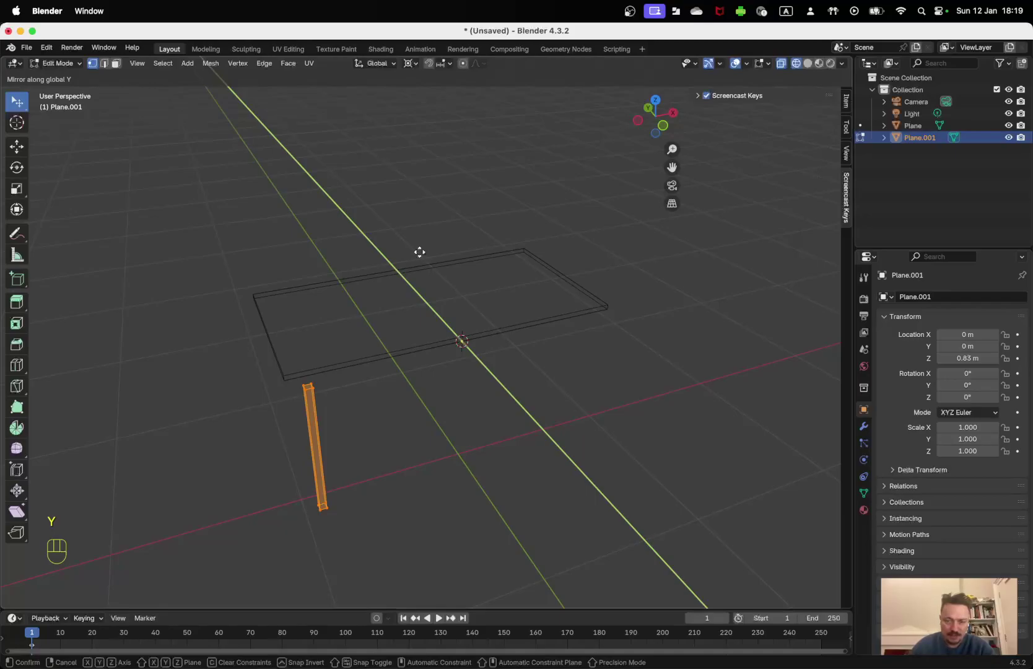
pyautogui.press('x')
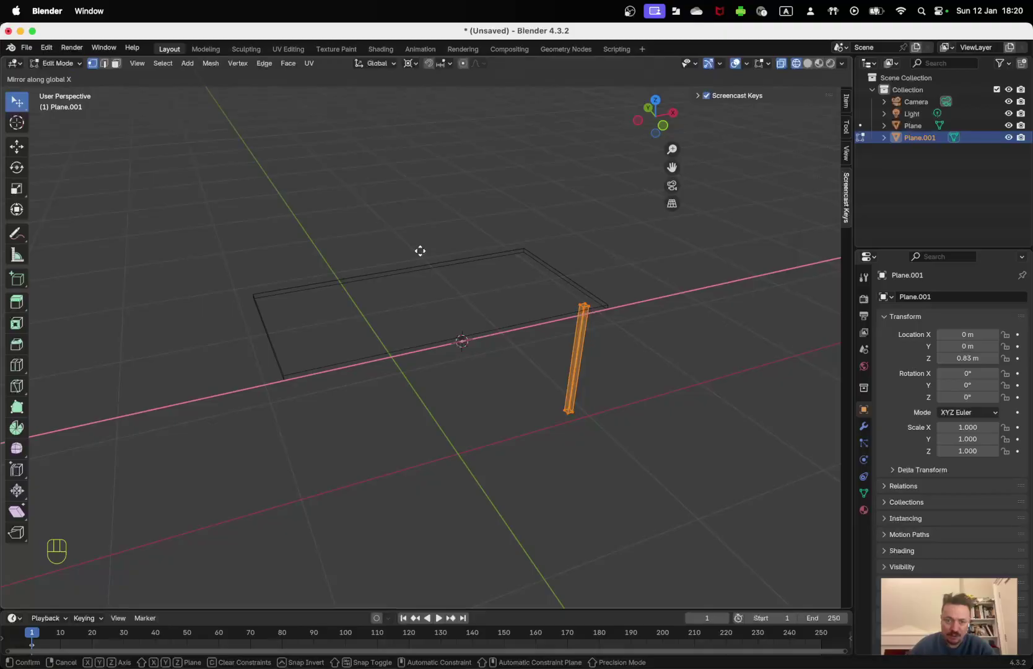
pyautogui.press('Escape')
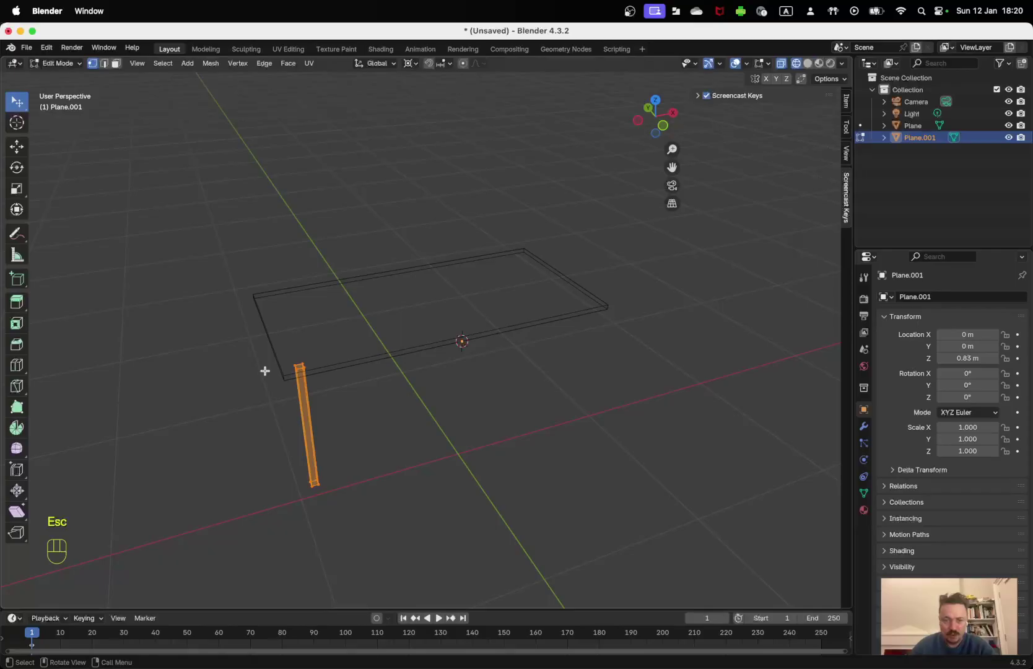
# - Duplicate the selected leg in place, cancelling any movement of the copy
pyautogui.moveTo(272, 373); pyautogui.dragTo(269, 460, button='middle')
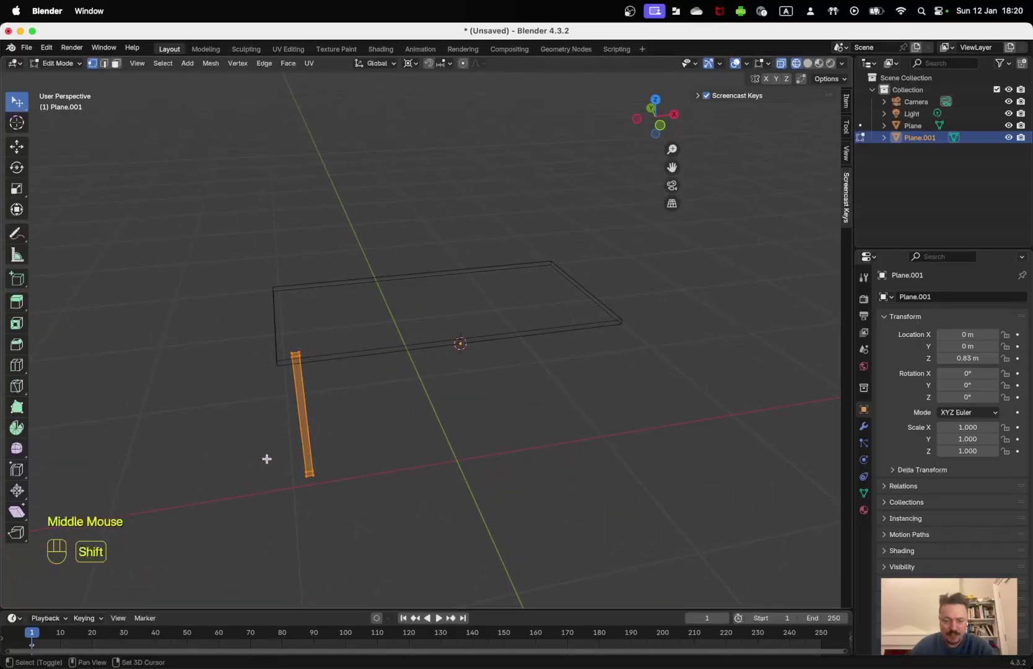
pyautogui.hotkey('shift', 'd')
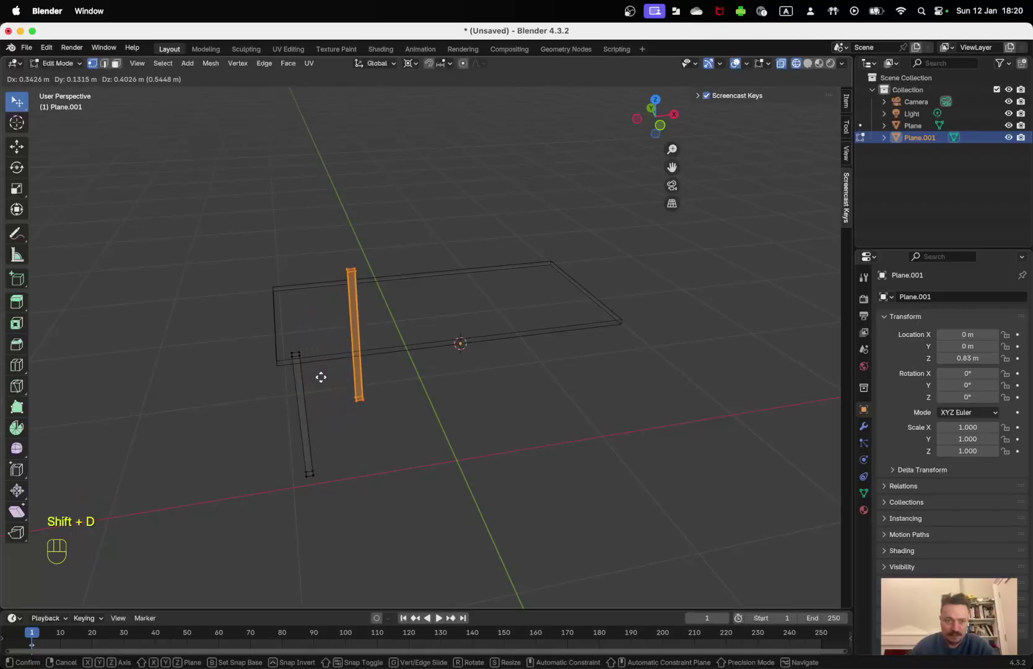
pyautogui.press('Escape')
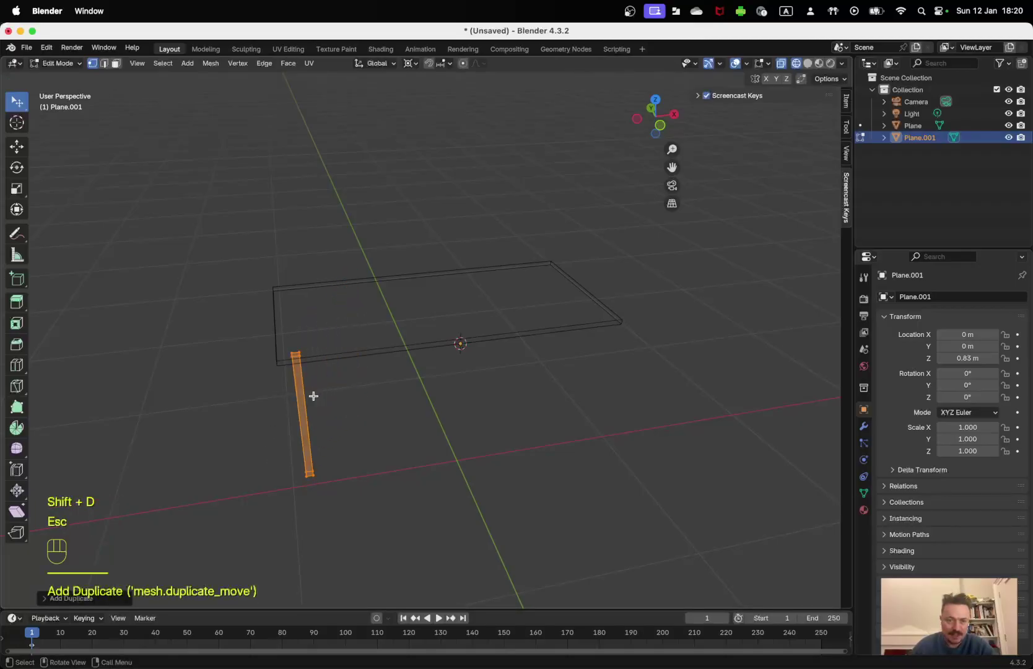
pyautogui.press('g')
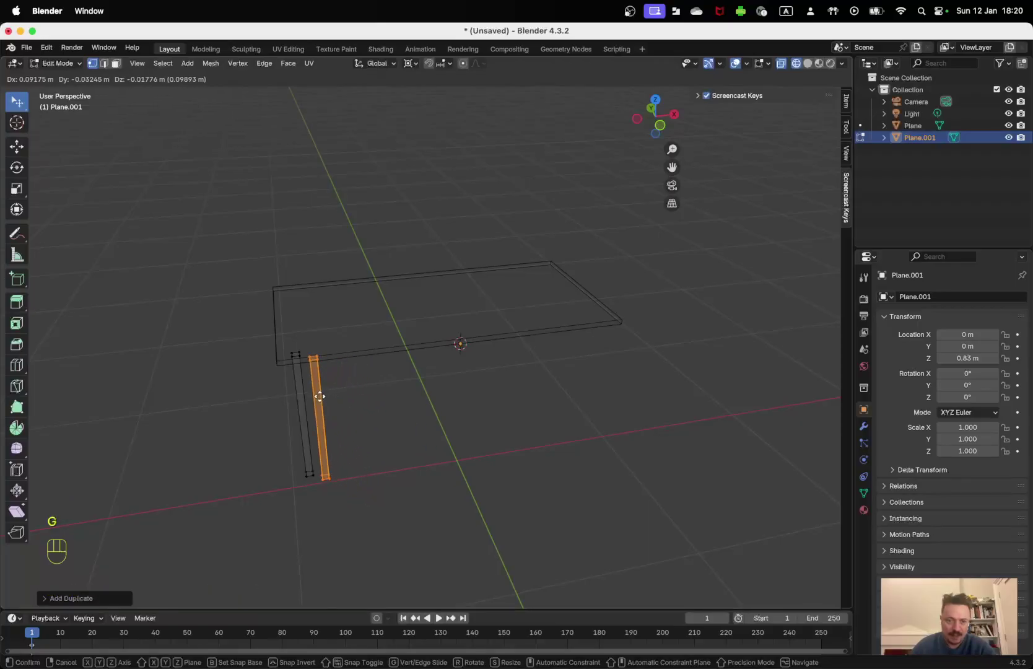
pyautogui.press('Escape')
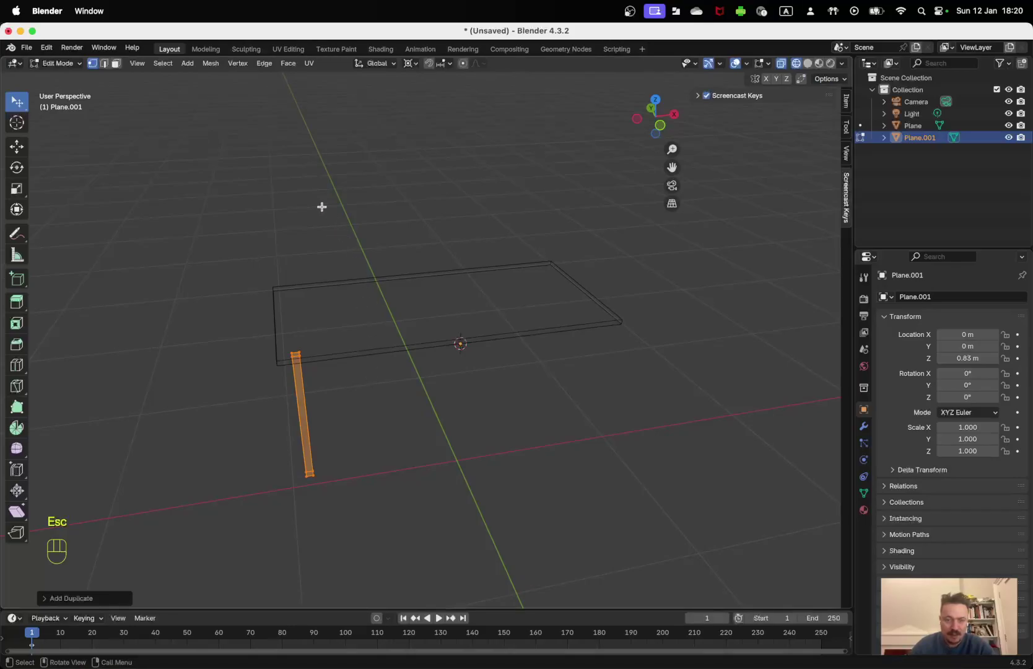
# - Mirror the duplicated leg interactively along the global X axis to form the second leg on the slab's front edge
pyautogui.rightClick(308, 193)
pyautogui.moveTo(304, 242)
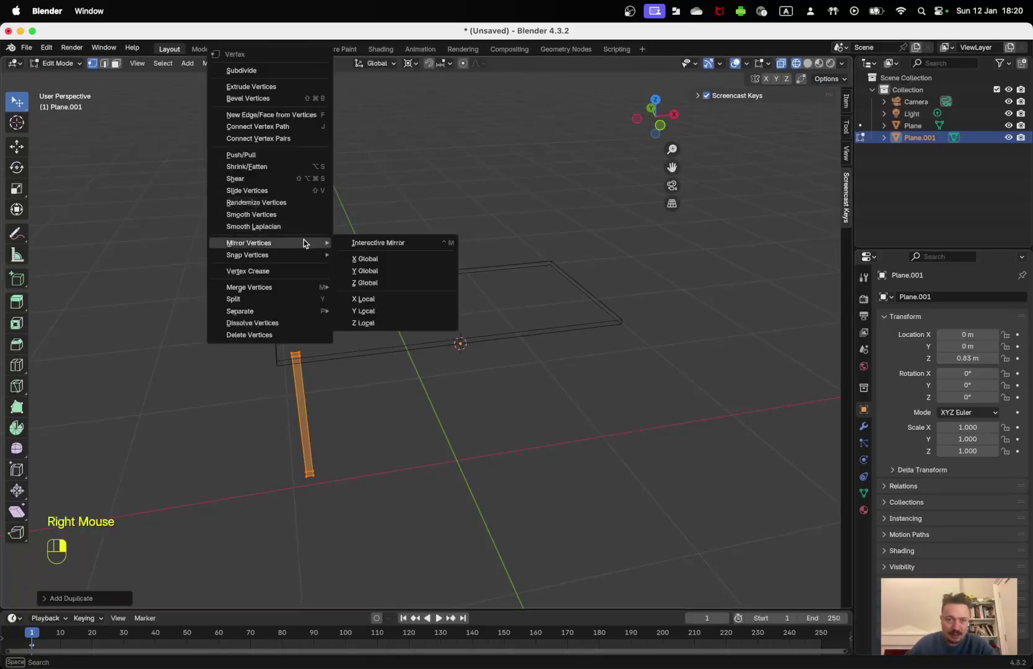
pyautogui.click(361, 242)
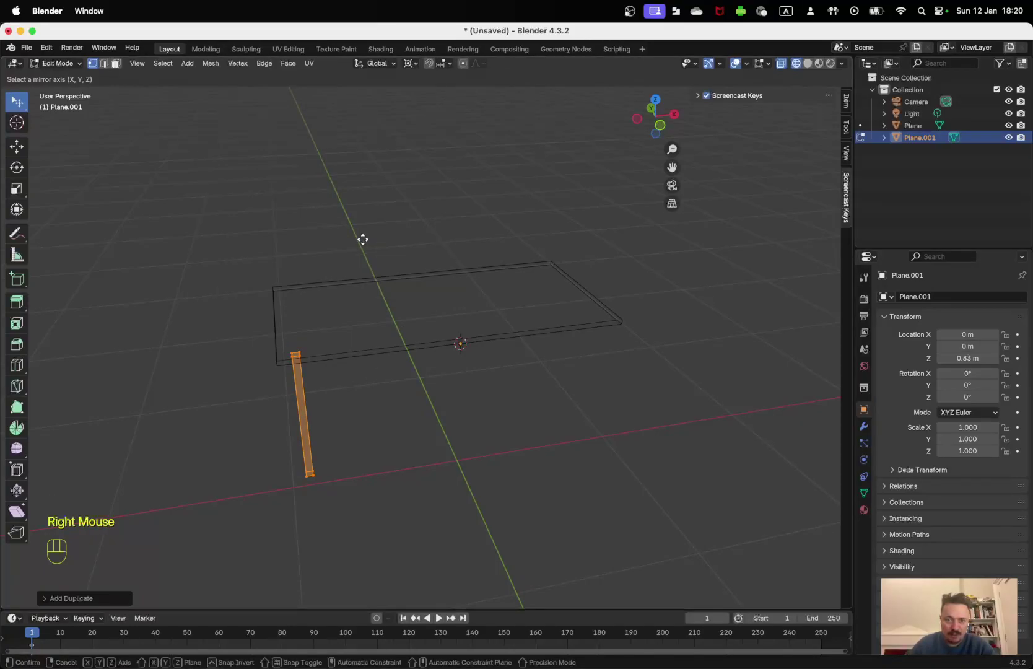
pyautogui.press('y')
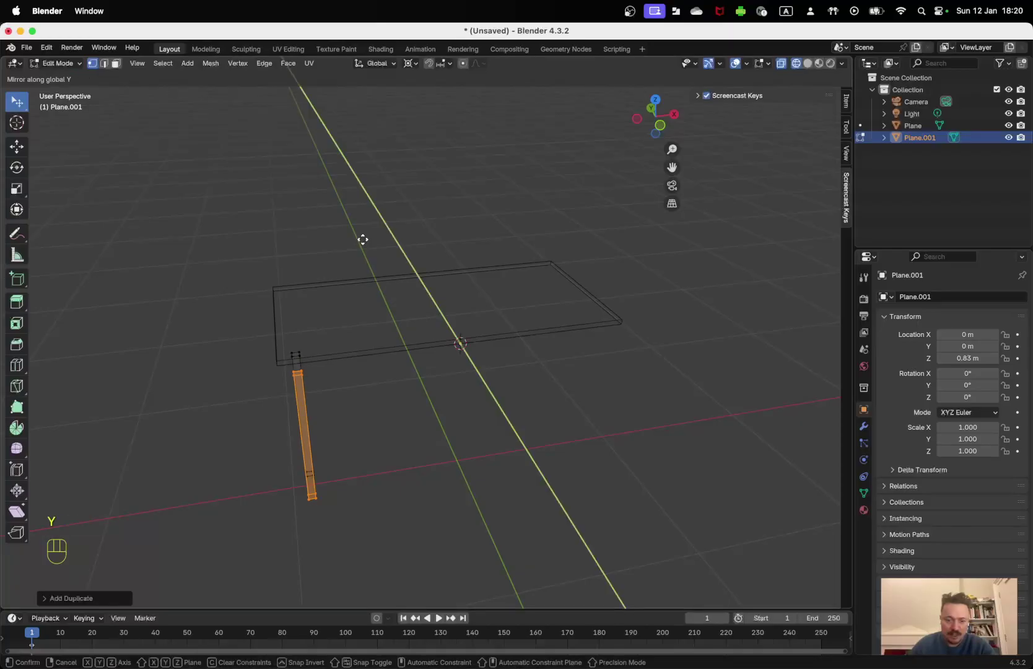
pyautogui.press('x')
pyautogui.click(363, 239)
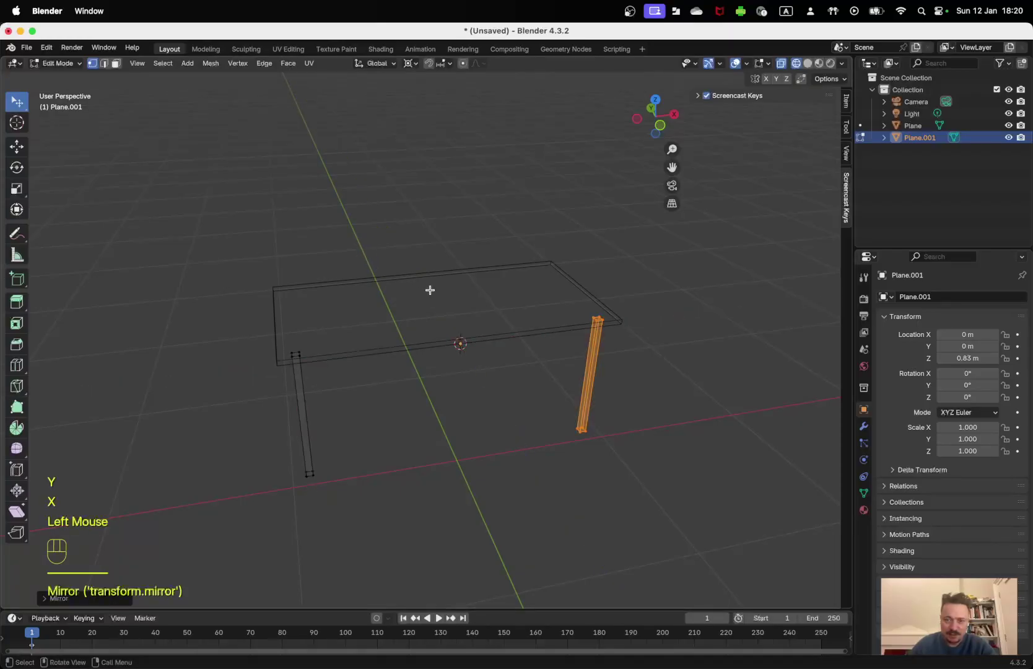
# - Select both front legs of the table
pyautogui.press('a')
pyautogui.press('a')
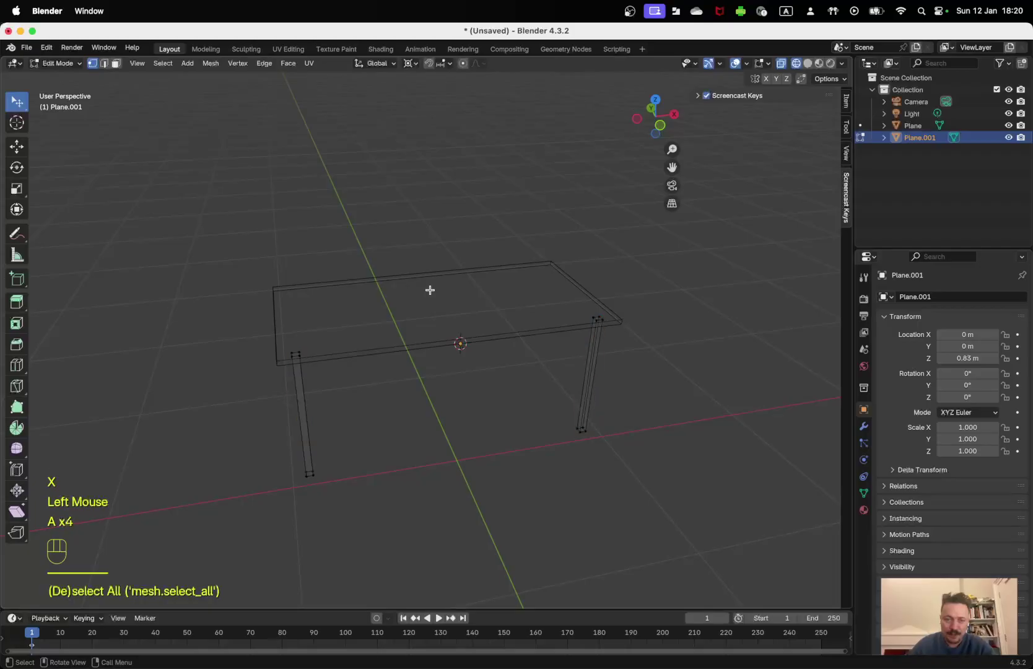
pyautogui.press('a')
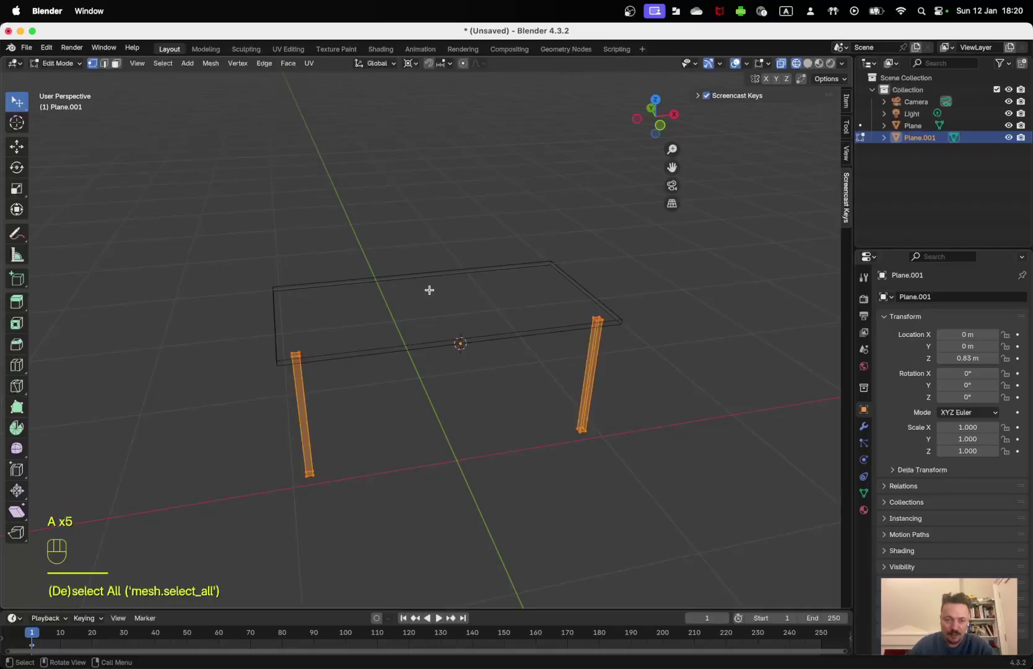
# - Try to mirror both legs interactively along the global X, Y and Z axes, and cancel the operation
pyautogui.rightClick(254, 199)
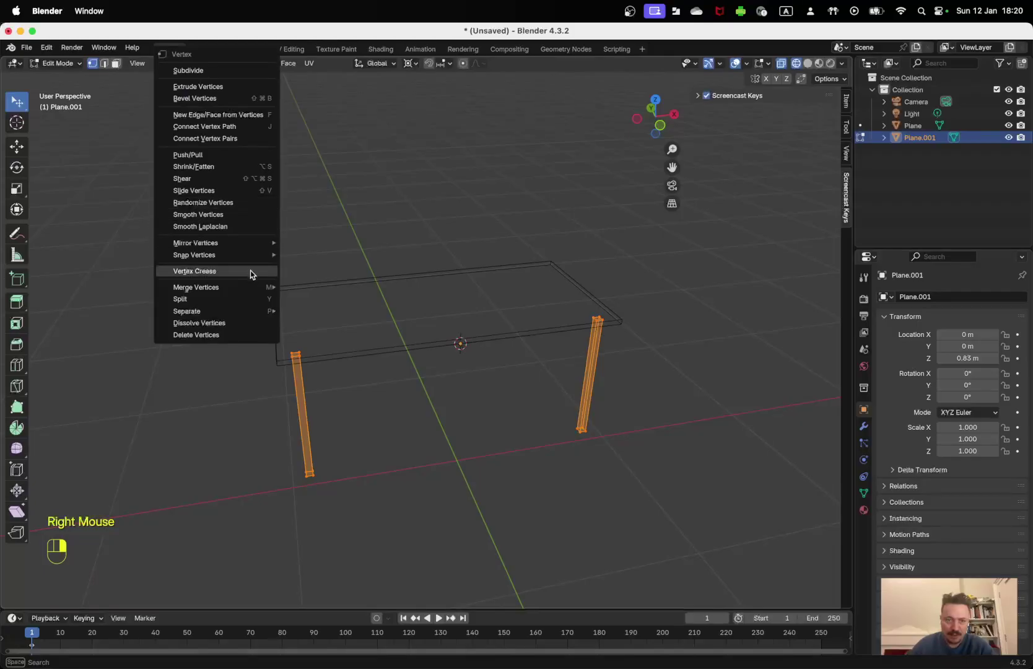
pyautogui.moveTo(251, 243)
pyautogui.click(327, 243)
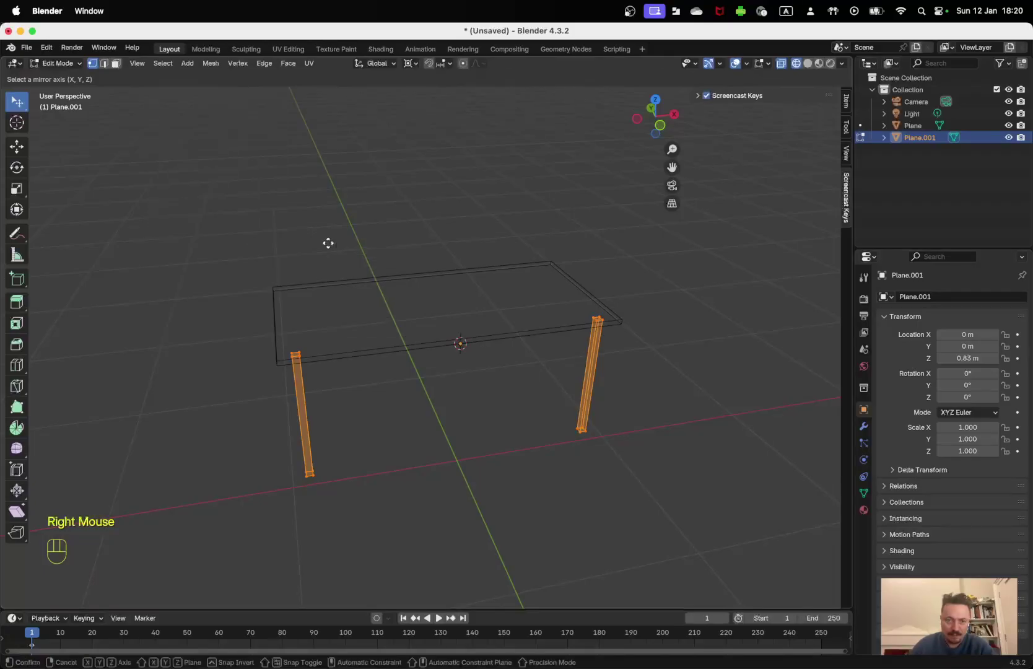
pyautogui.press('y')
pyautogui.press('x')
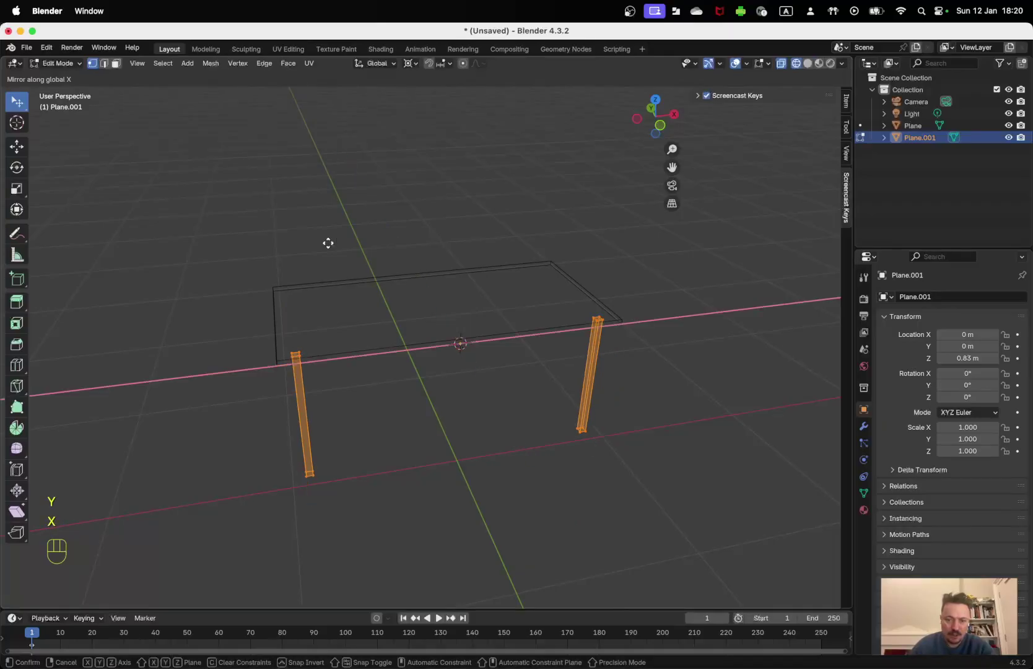
pyautogui.press('z')
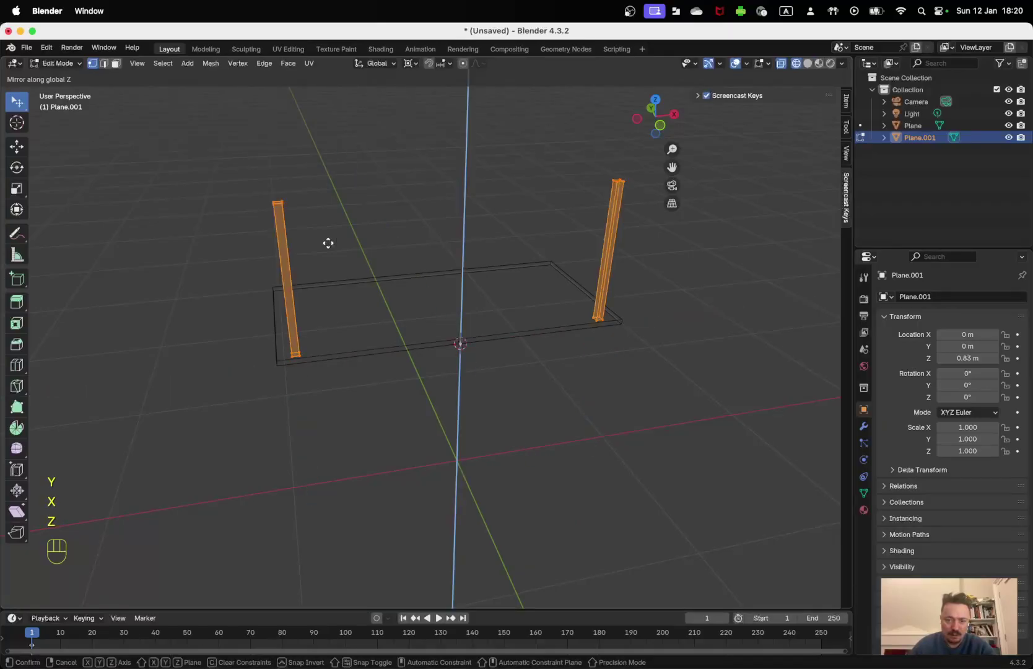
pyautogui.press('y')
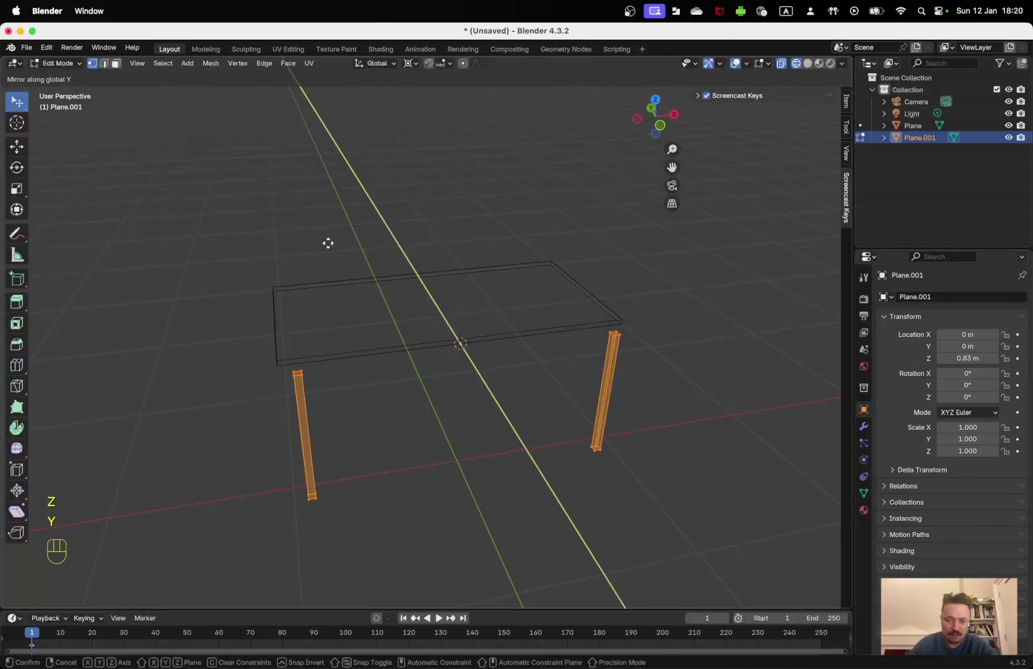
pyautogui.press('x')
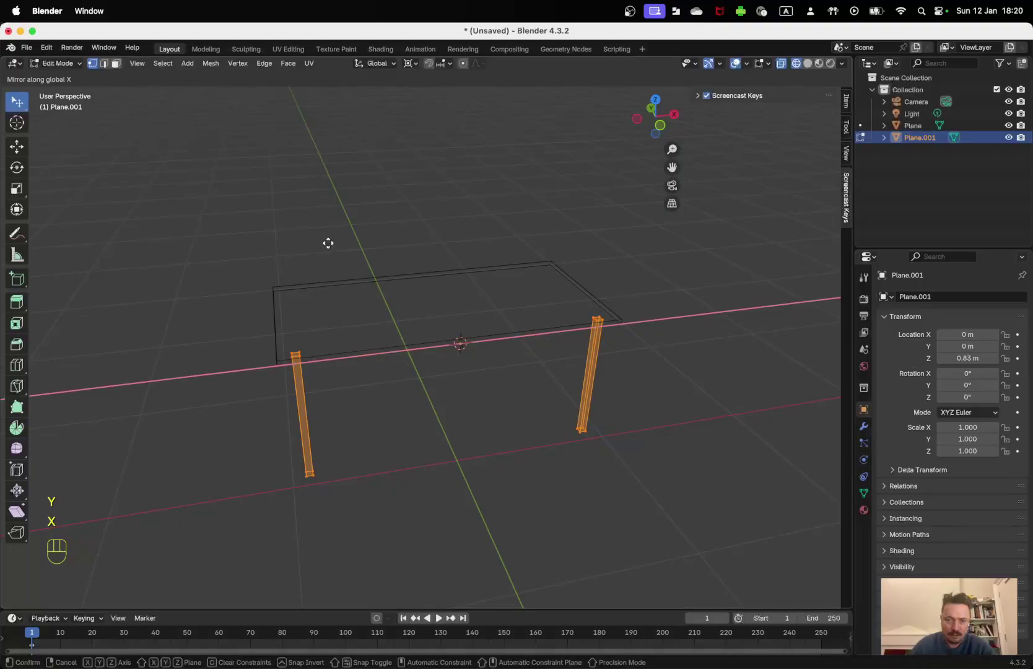
pyautogui.press('Escape')
# - Duplicate both selected front legs in place, cancelling any movement of the copies
pyautogui.press('g')
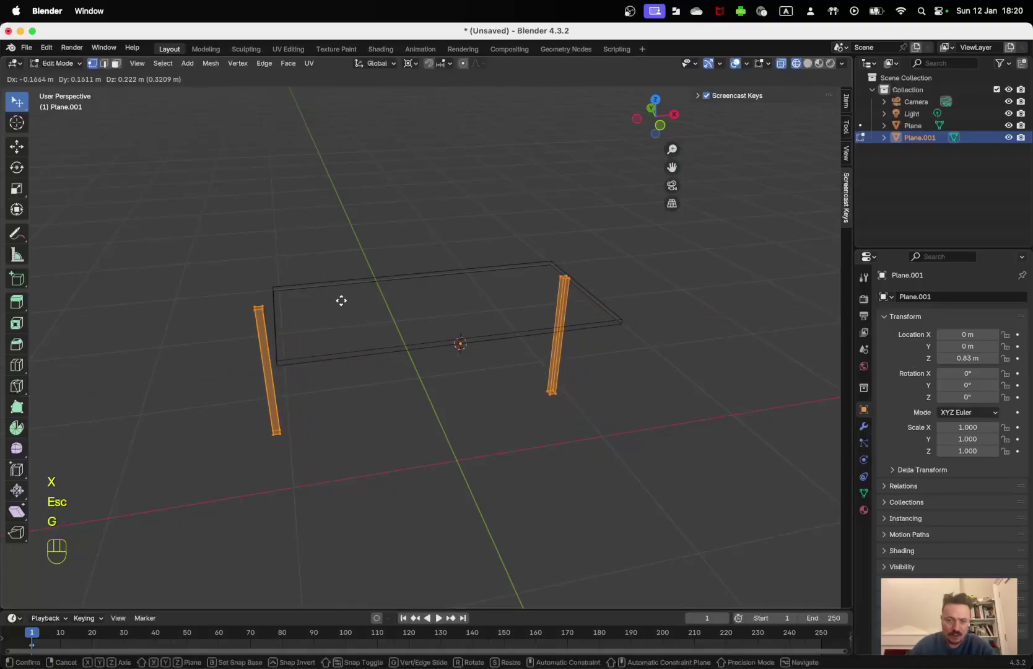
pyautogui.press('Escape')
pyautogui.press('shift')
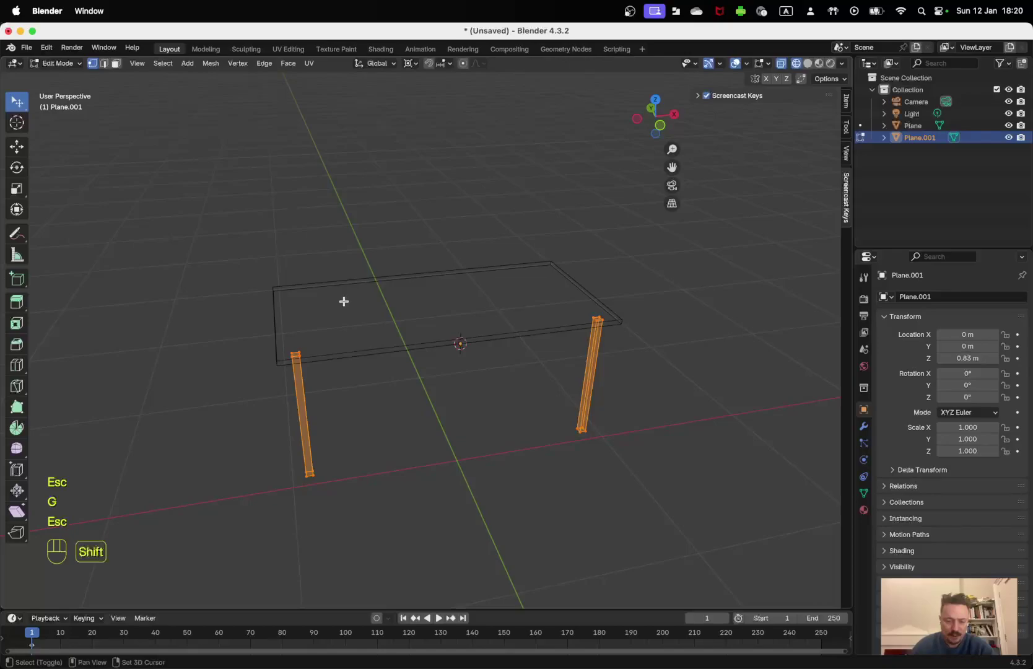
pyautogui.hotkey('shift', 'd')
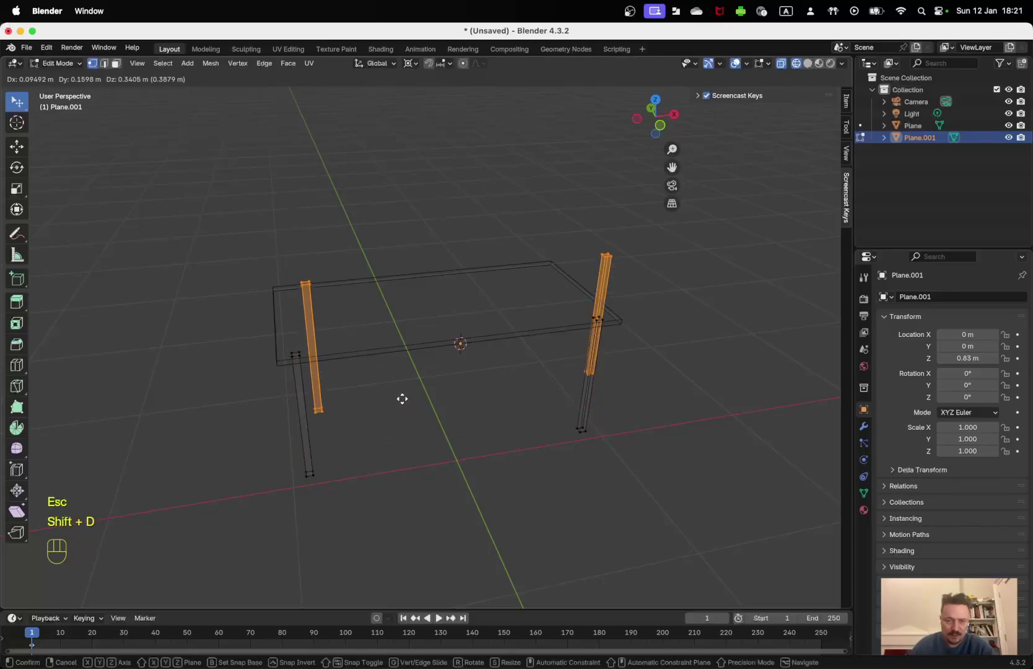
pyautogui.press('Escape')
# - Examine the legs from the table's side and check the transform pivot point options
pyautogui.moveTo(406, 358); pyautogui.dragTo(525, 308, button='middle')
pyautogui.scroll(1, 521, 385)
pyautogui.scroll(-2, 498, 353)
pyautogui.click(410, 64)
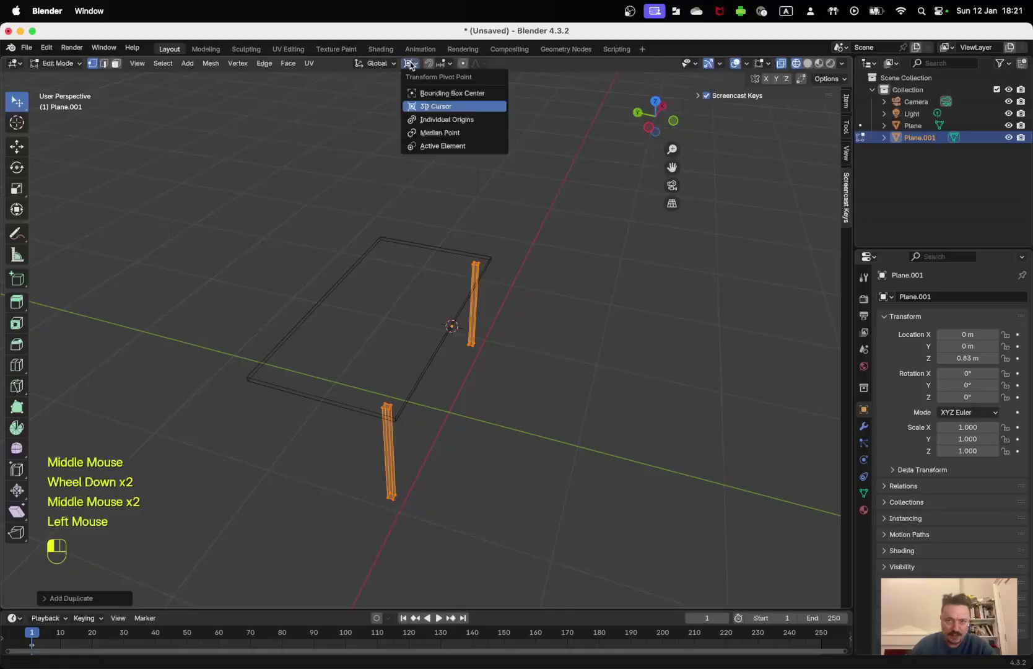
pyautogui.click(427, 117)
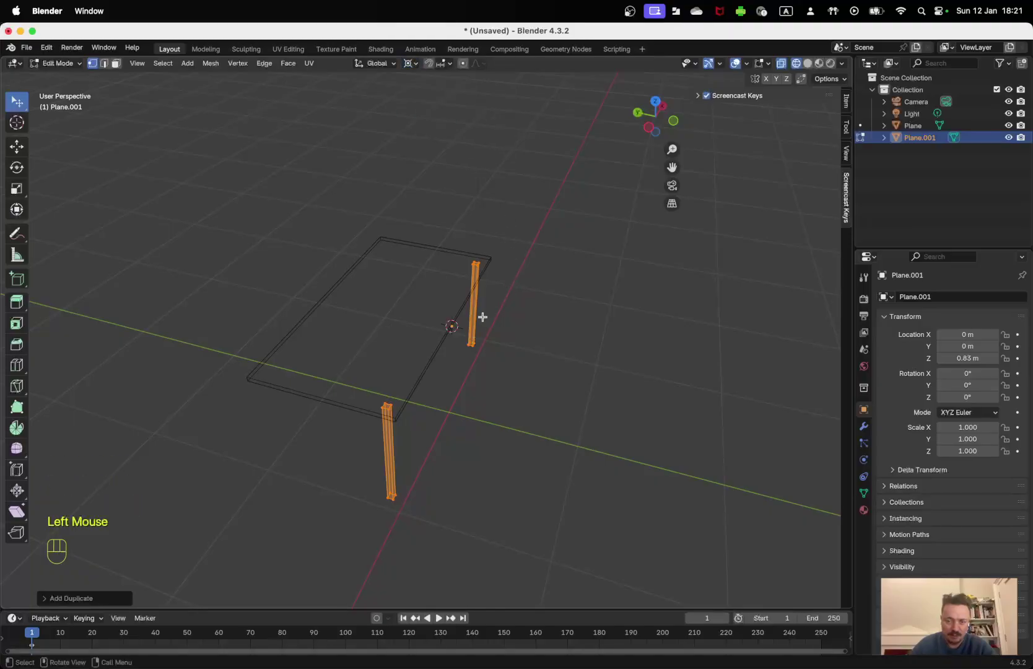
# - Select the tabletop in Object Mode and snap the 3D cursor to its origin
pyautogui.moveTo(482, 317); pyautogui.dragTo(482, 362, button='middle')
pyautogui.press('Tab')
pyautogui.click(446, 336)
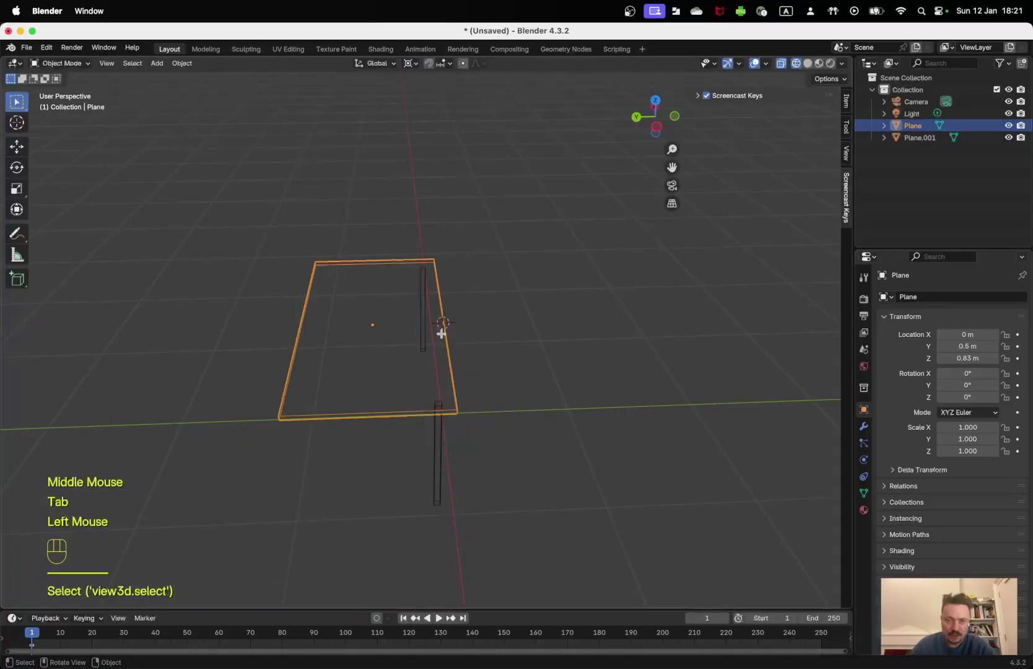
pyautogui.press('Tab')
pyautogui.press('Tab')
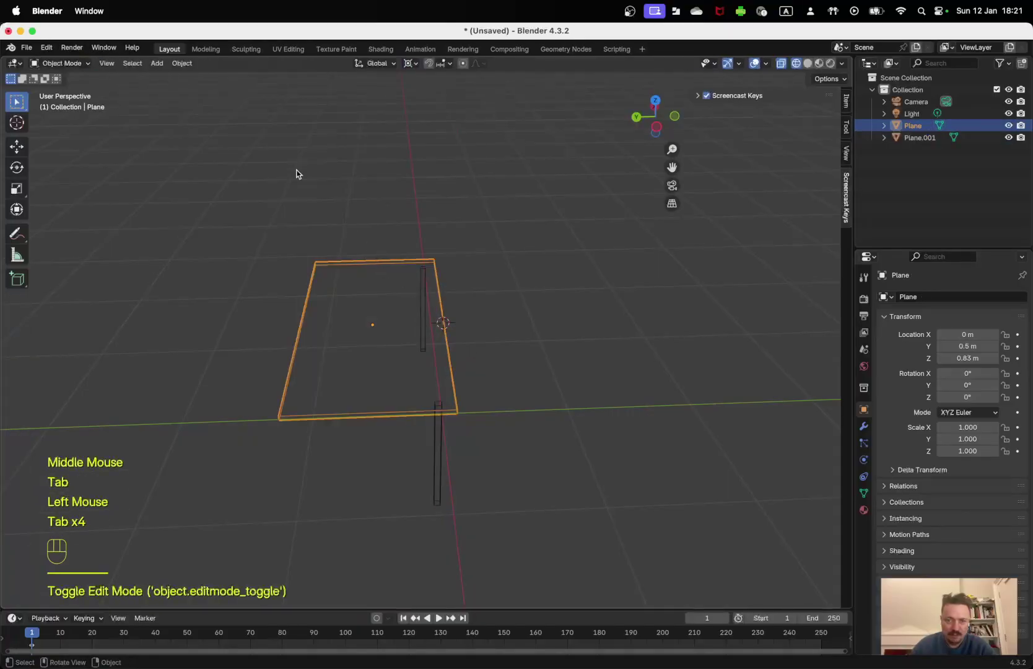
pyautogui.click(182, 63)
pyautogui.moveTo(191, 90)
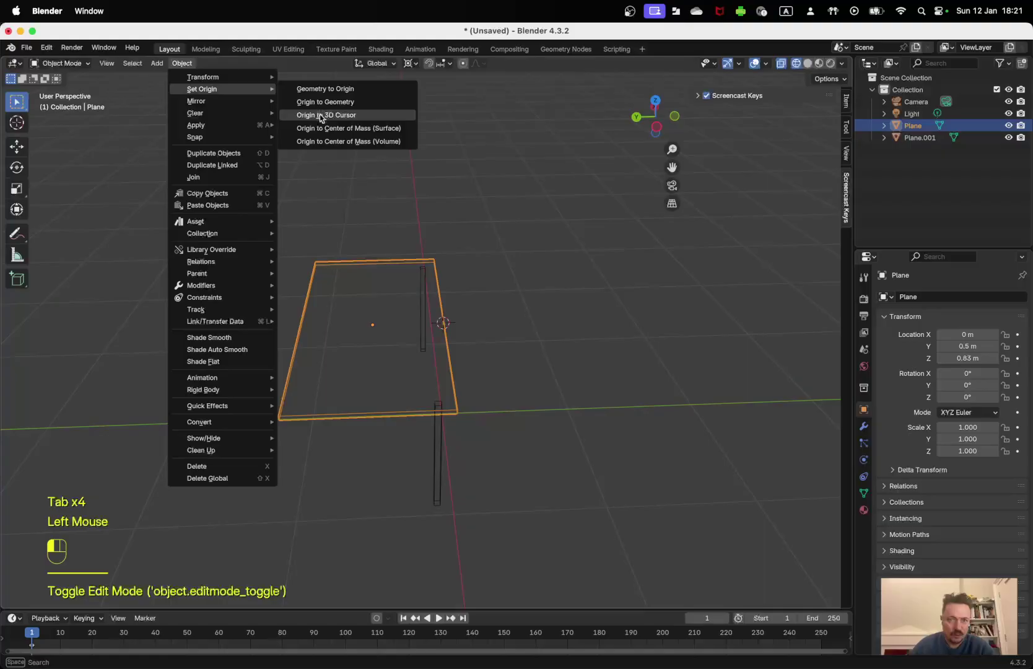
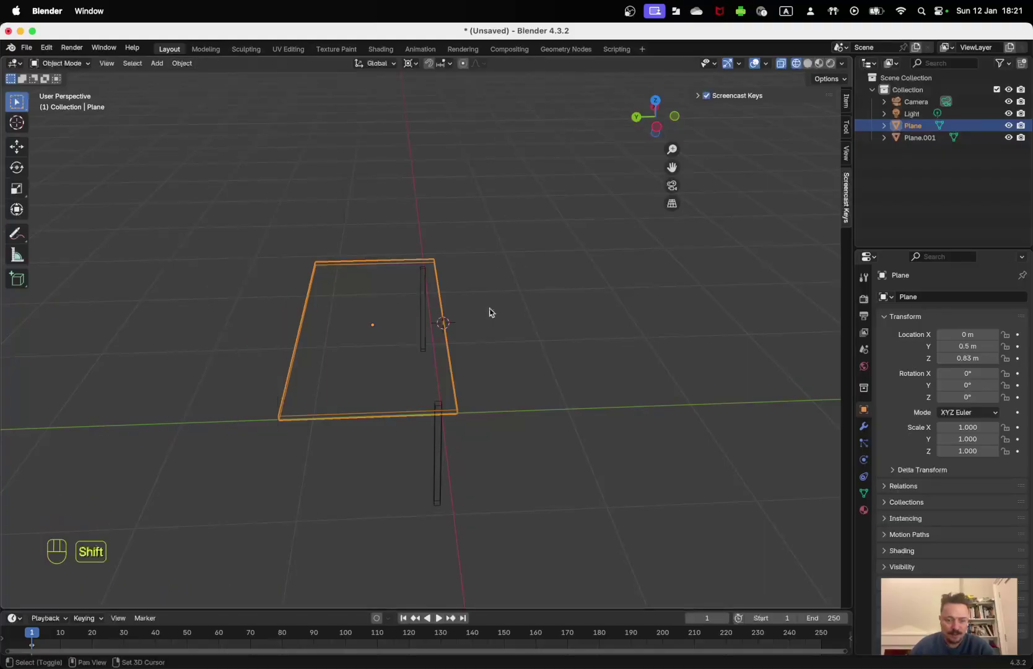
pyautogui.hotkey('shift', 's')
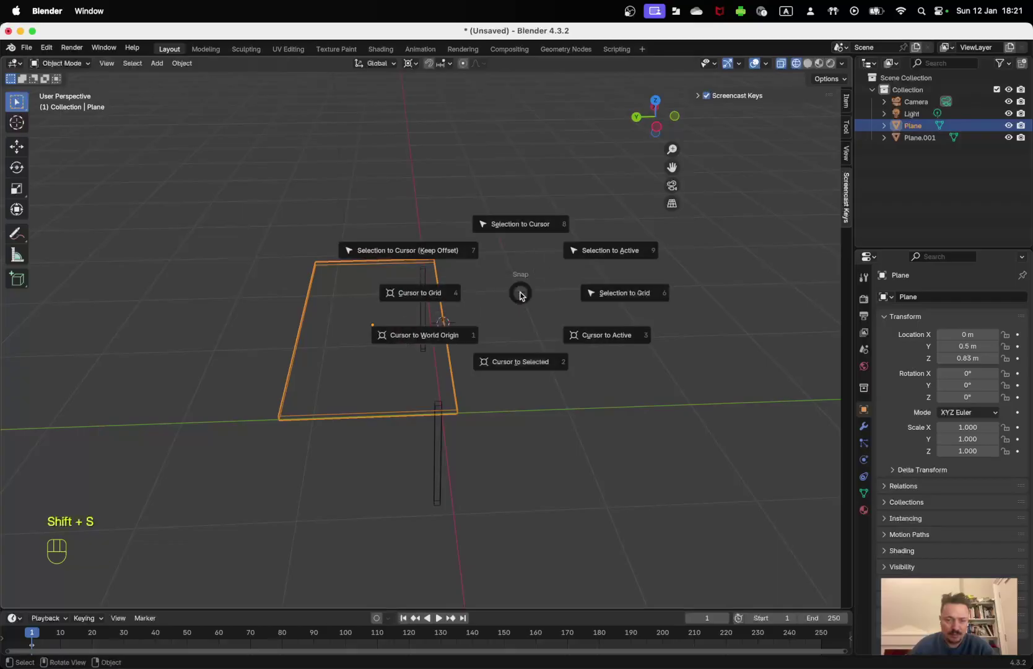
pyautogui.click(516, 360)
# - Select all geometry of the legs in Edit Mode and duplicate it in place, cancelling any movement of the copies
pyautogui.click(429, 317)
pyautogui.moveTo(438, 304); pyautogui.dragTo(493, 275, button='middle')
pyautogui.moveTo(477, 333); pyautogui.dragTo(475, 327, button='middle')
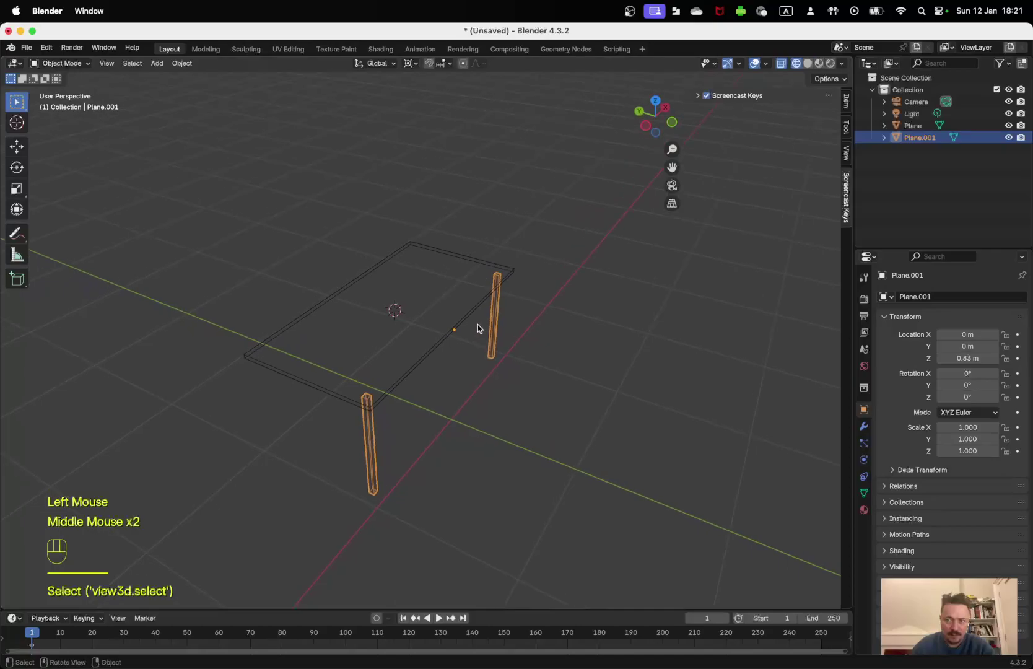
pyautogui.press('Tab')
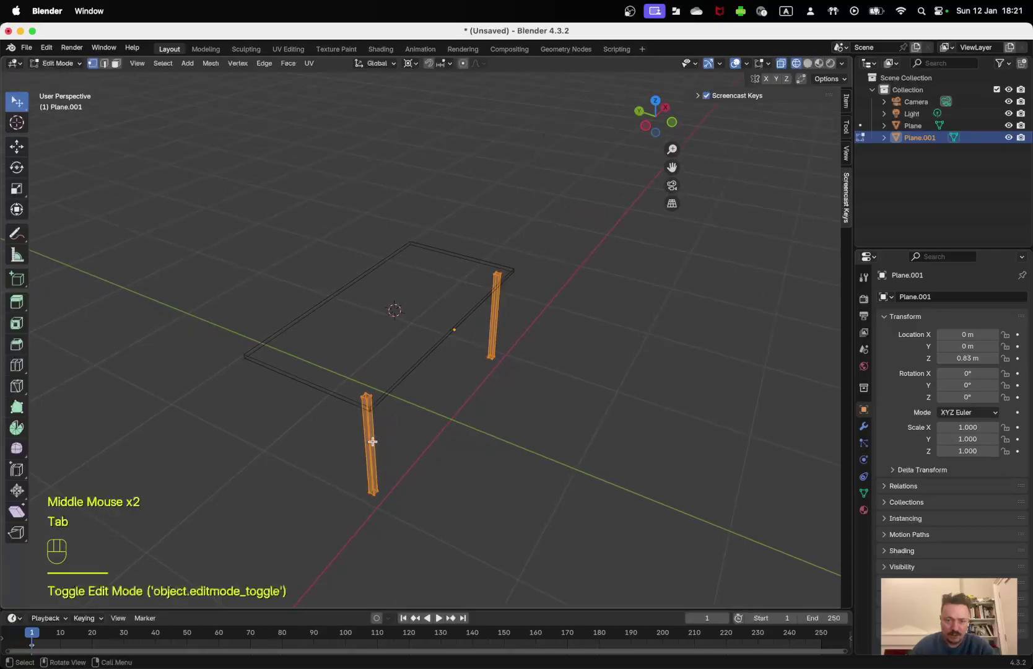
pyautogui.press('a')
pyautogui.press('a')
pyautogui.press('a')
pyautogui.press('a')
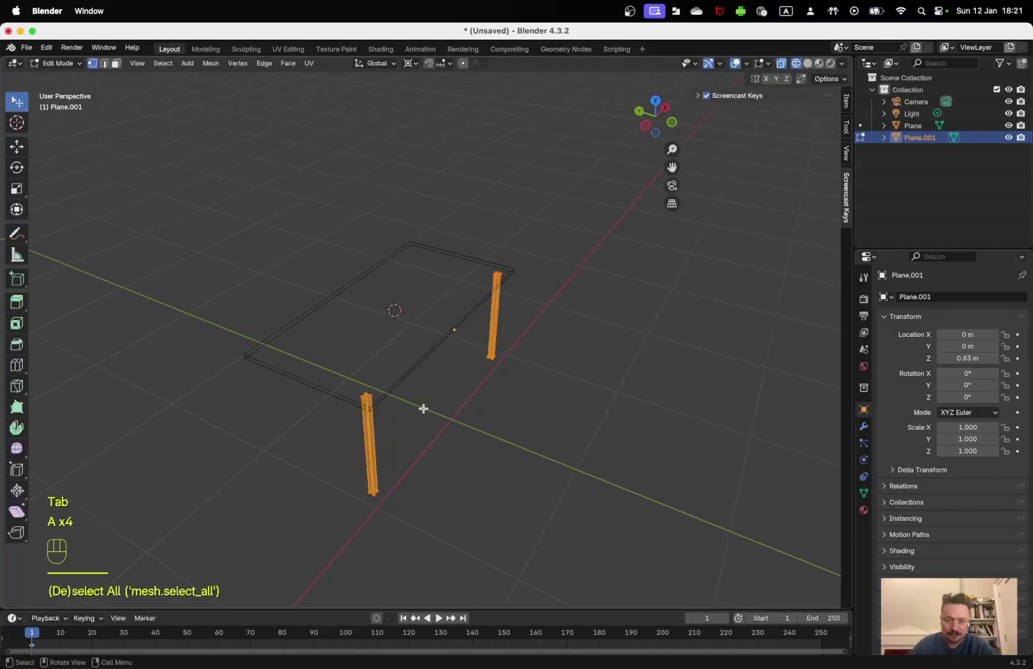
pyautogui.hotkey('shift', 'd')
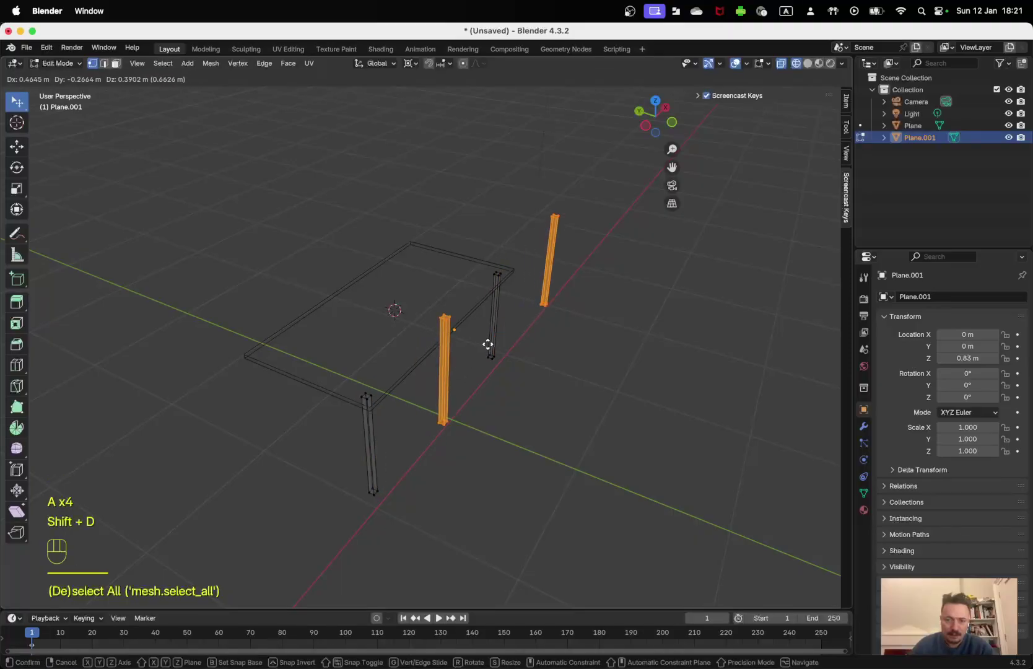
pyautogui.press('Escape')
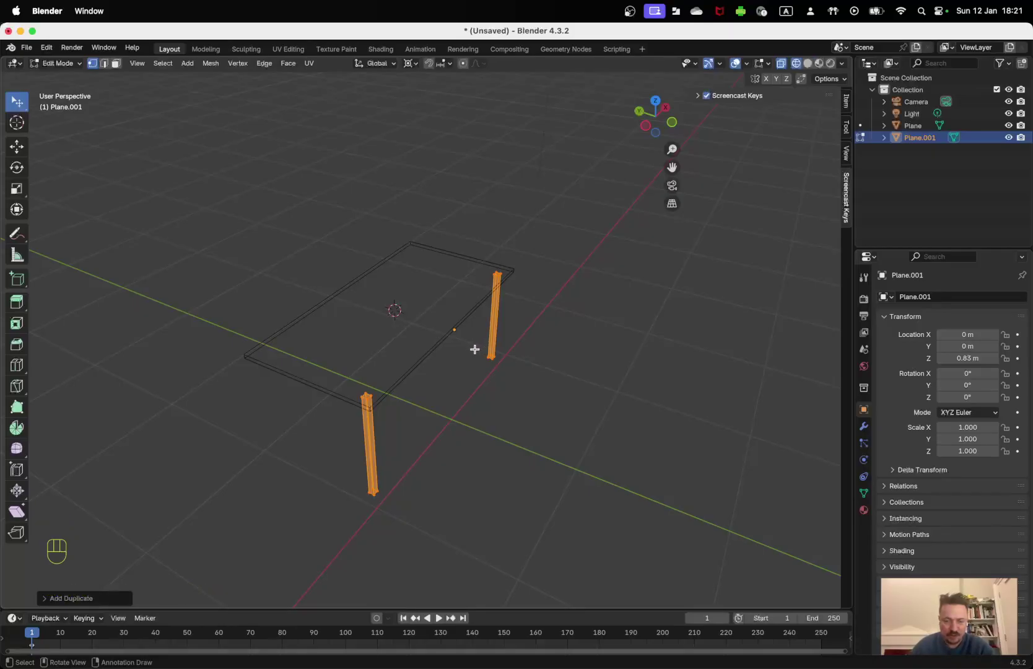
# - Mirror the duplicated legs interactively along the global Y axis about the 3D cursor
pyautogui.rightClick(247, 191)
pyautogui.moveTo(247, 242)
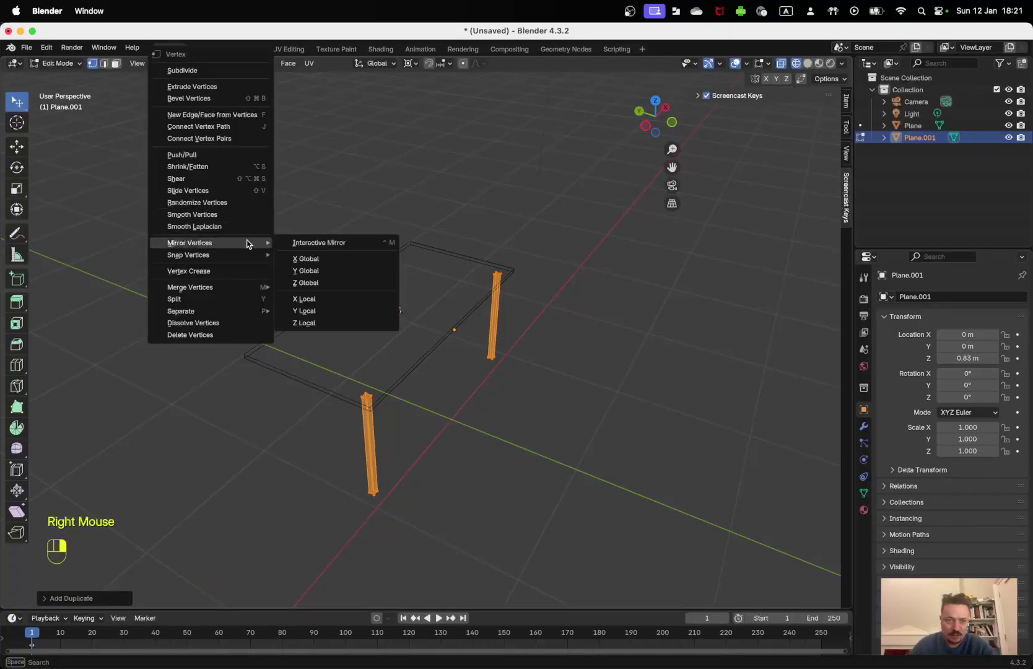
pyautogui.click(335, 243)
pyautogui.press('y')
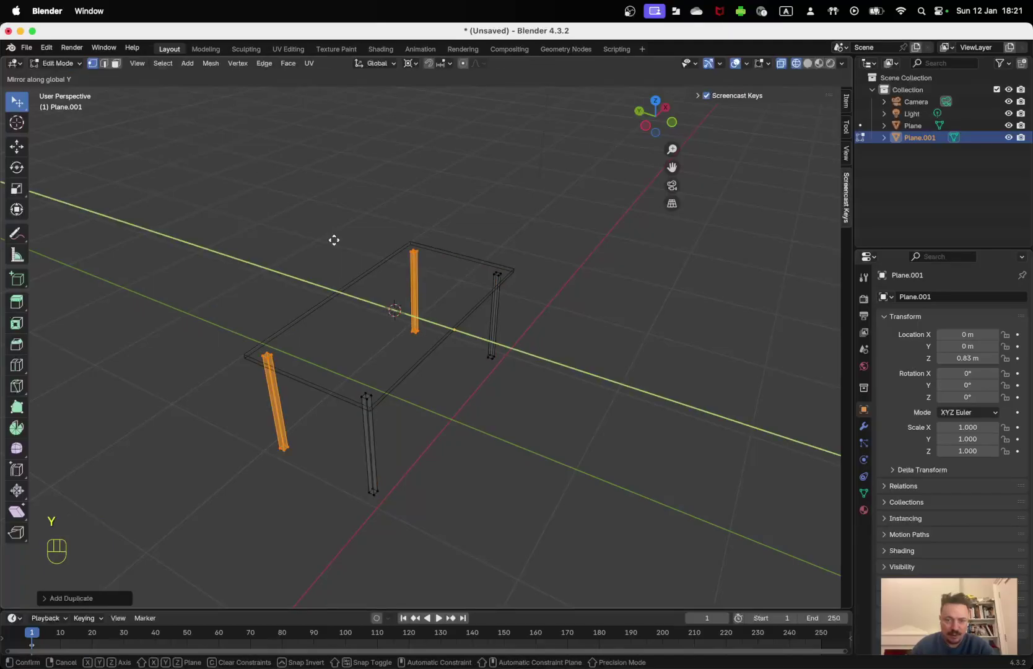
pyautogui.click(334, 240)
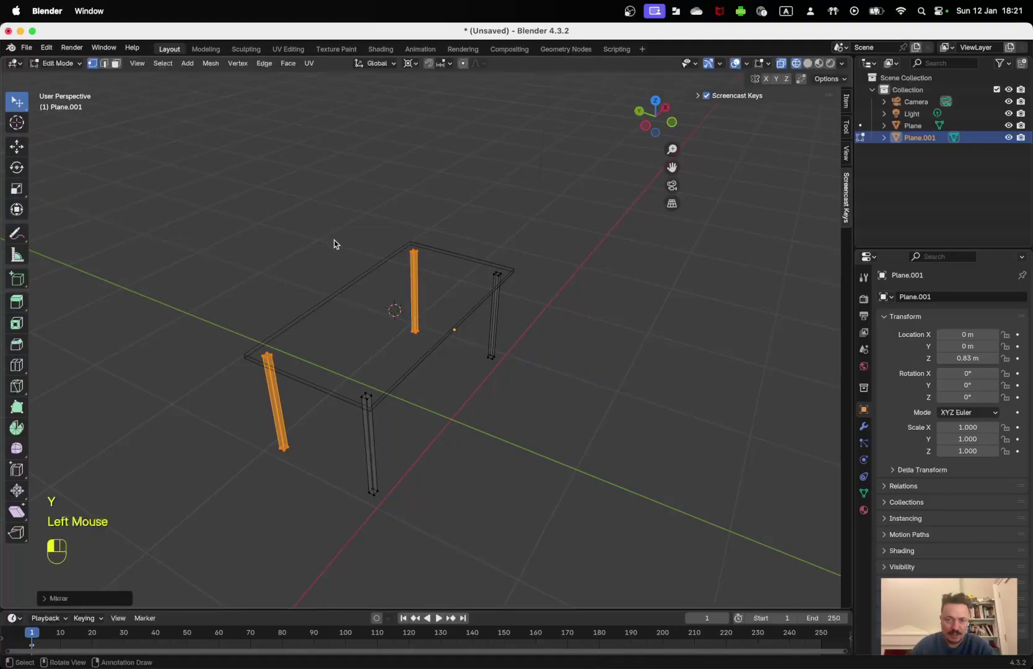
# - Return to Object Mode and examine the placement of the four legs under the tabletop from several sides
pyautogui.moveTo(471, 351); pyautogui.dragTo(398, 332, button='middle')
pyautogui.scroll(2, 328, 356)
pyautogui.press('Tab')
pyautogui.press('a')
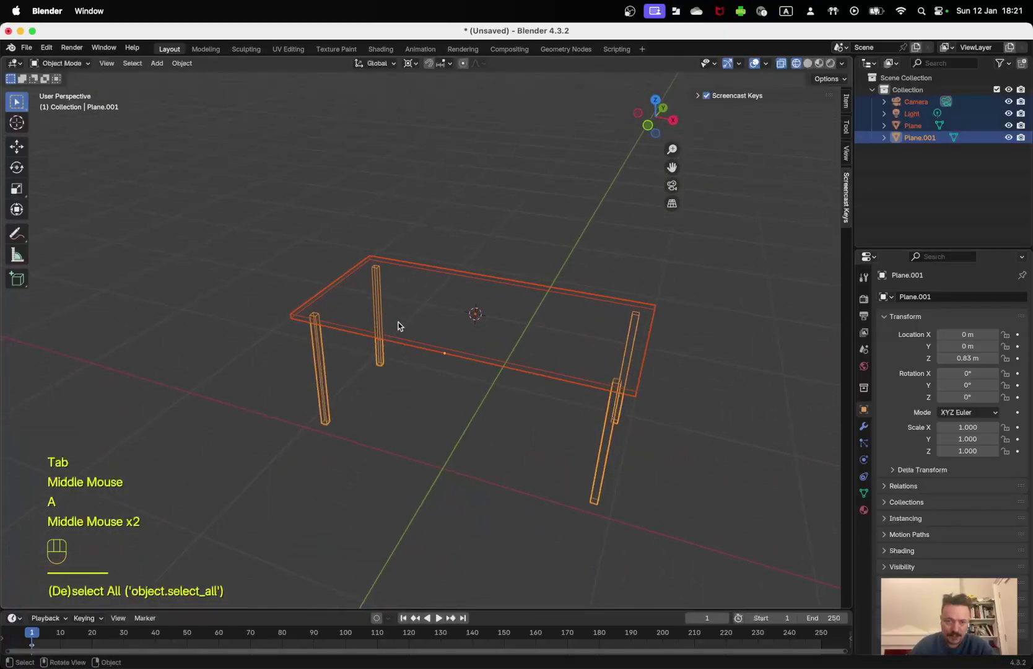
pyautogui.moveTo(374, 286); pyautogui.dragTo(364, 352, button='middle')
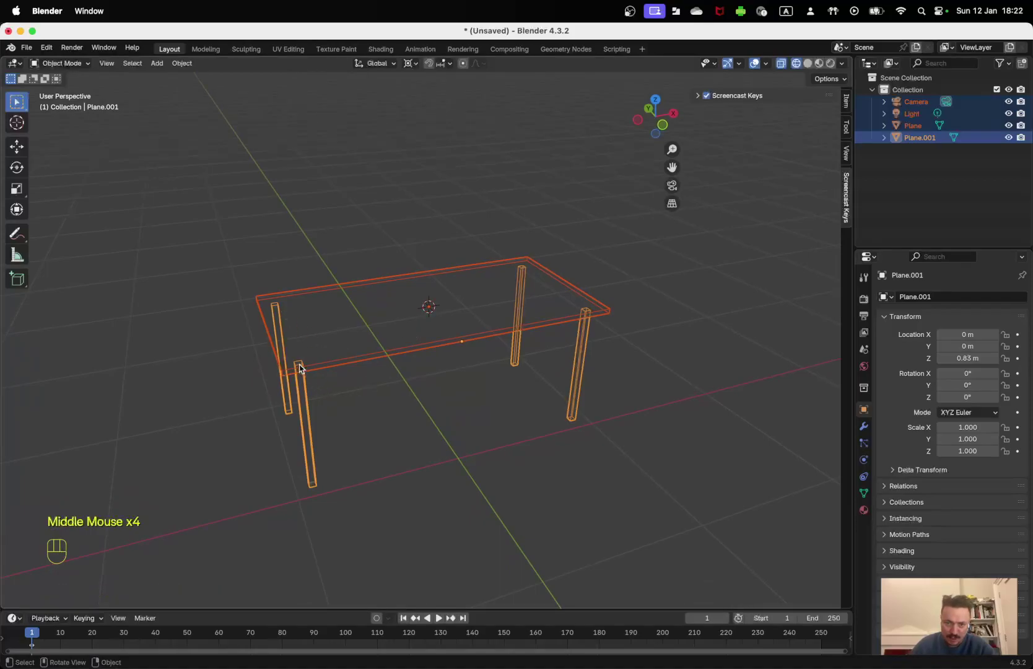
pyautogui.moveTo(313, 488); pyautogui.dragTo(307, 422, button='middle')
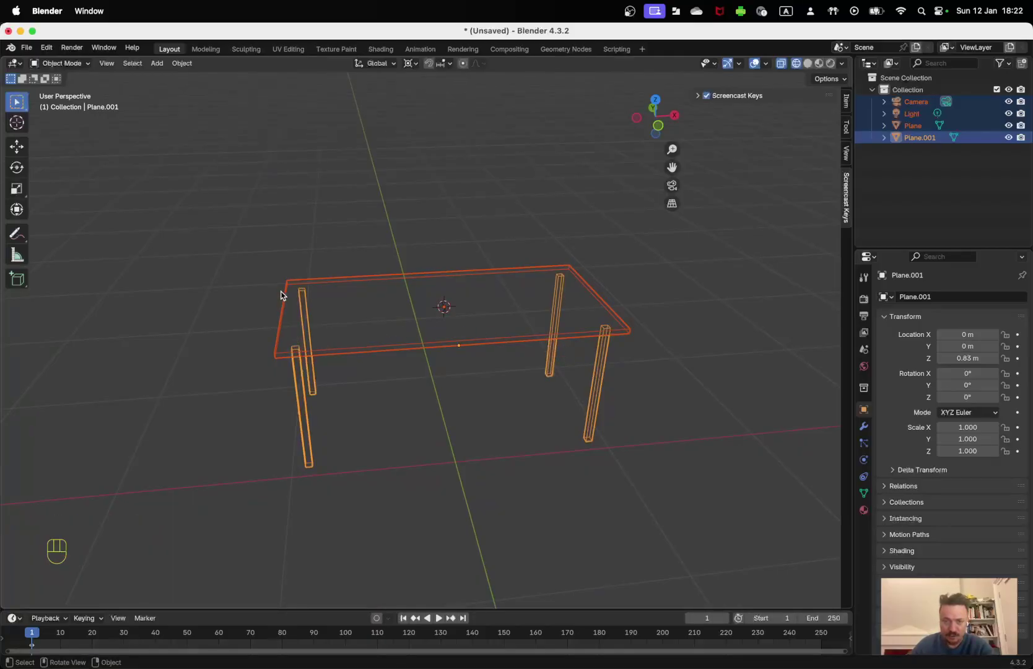
pyautogui.moveTo(505, 372); pyautogui.dragTo(537, 353, button='middle')
# - Select the tabletop and legs in top view and duplicate them in place, cancelling any movement of the copies
pyautogui.scroll(-2, 529, 337)
pyautogui.press('KP_7')
pyautogui.keyDown('shift'); pyautogui.moveTo(512, 316); pyautogui.dragTo(444, 326, button='middle'); pyautogui.keyUp('shift')
pyautogui.keyDown('shift'); pyautogui.scroll(1, 408, 331); pyautogui.keyUp('shift')
pyautogui.press('a')
pyautogui.press('a')
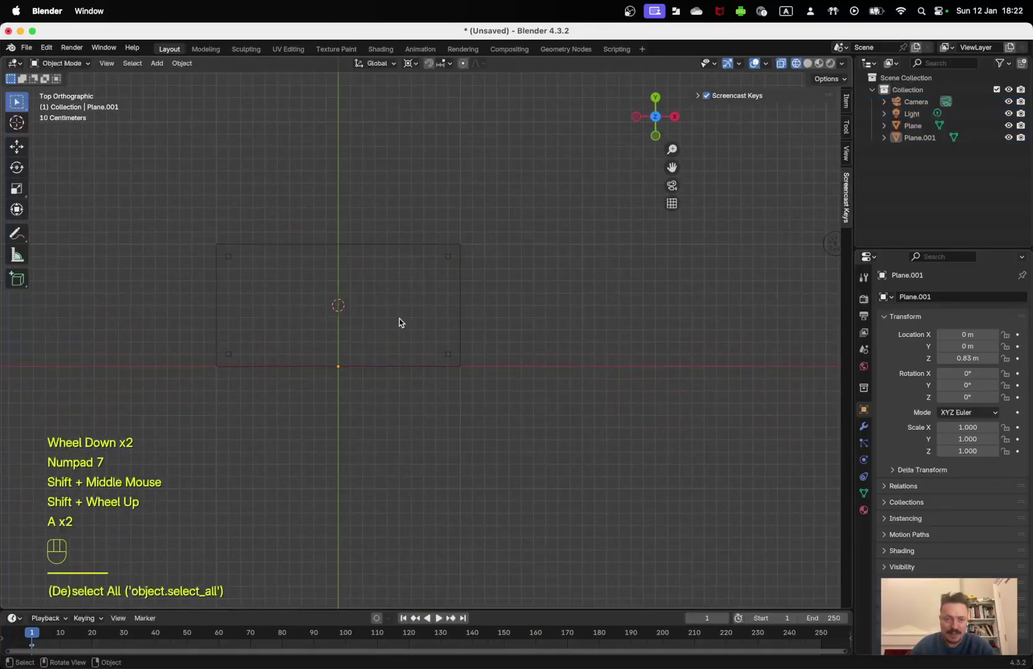
pyautogui.click(234, 351)
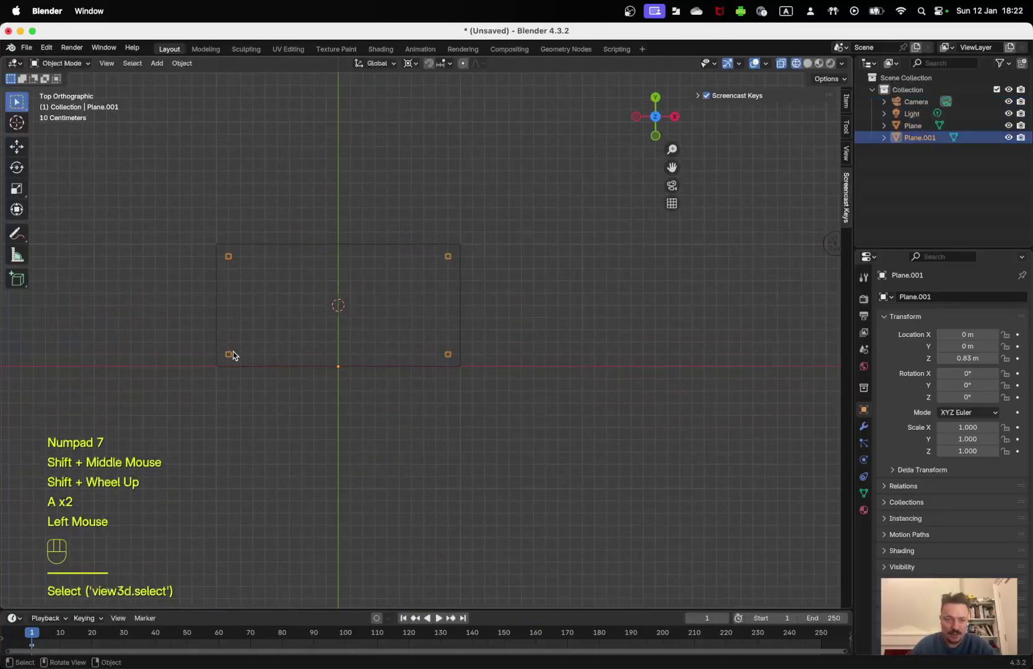
pyautogui.keyDown('shift'); pyautogui.click(215, 286); pyautogui.keyUp('shift')
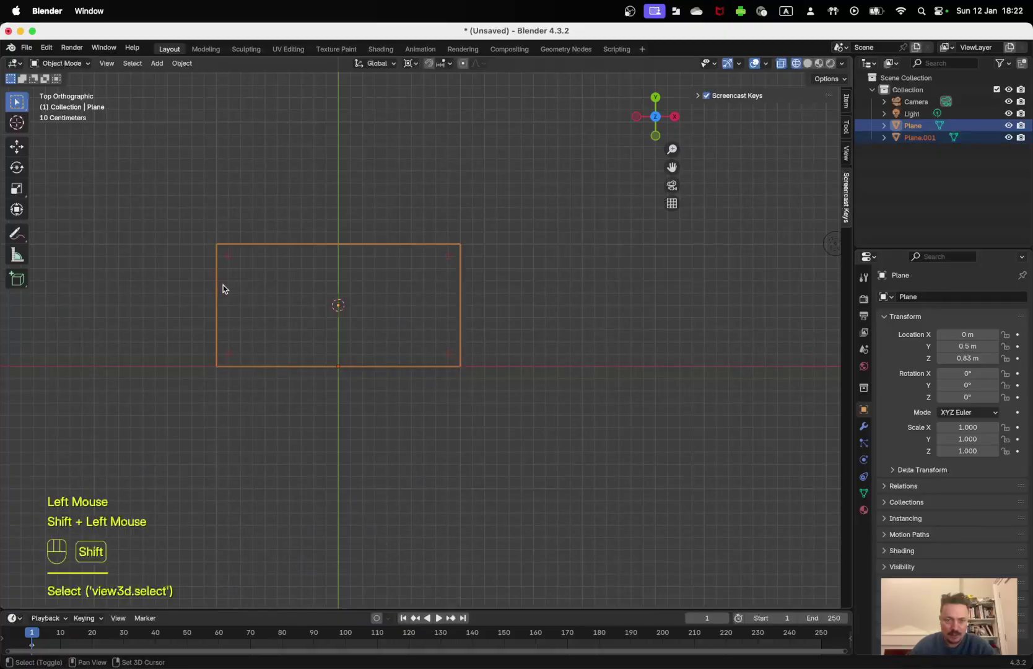
pyautogui.hotkey('shift', 'd')
pyautogui.press('x')
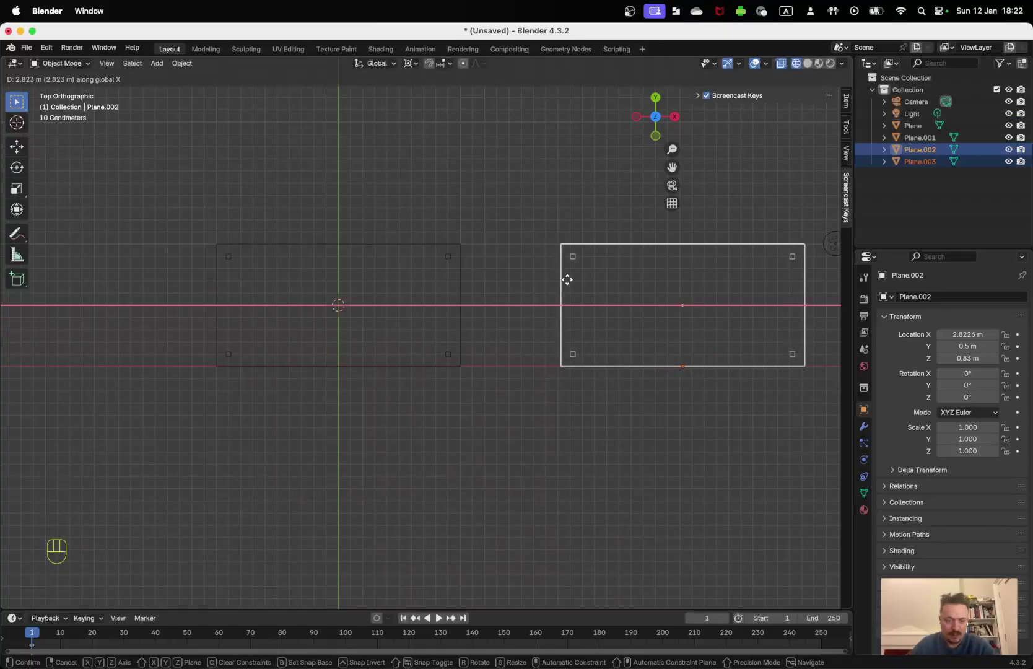
pyautogui.press('KP_2')
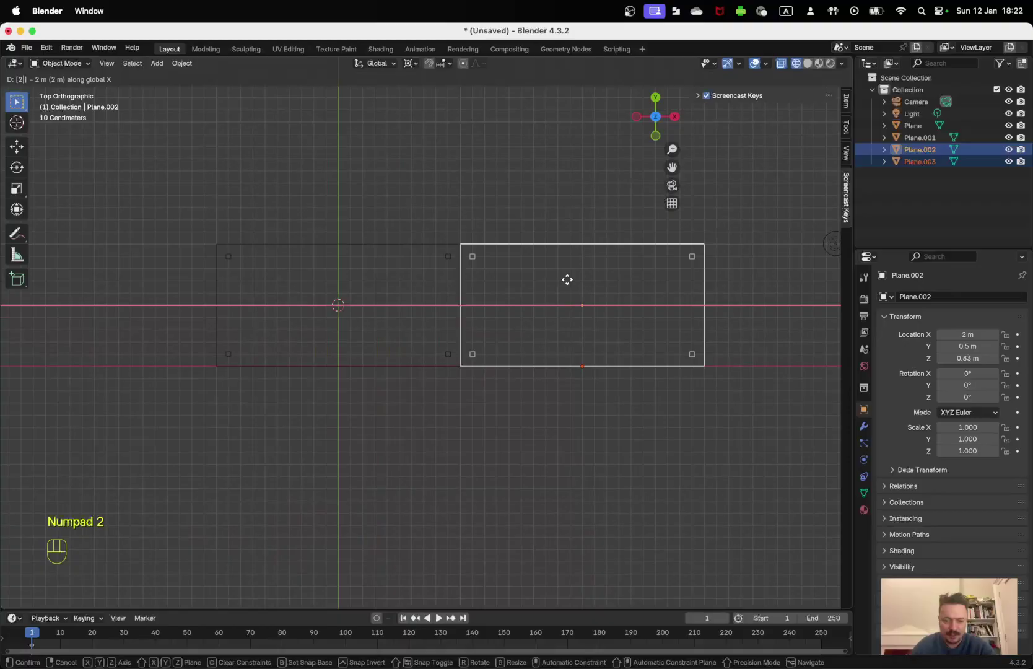
pyautogui.press('KP_4')
pyautogui.press('Escape')
# - Move the duplicated table 5 m along the global X axis
pyautogui.press('g')
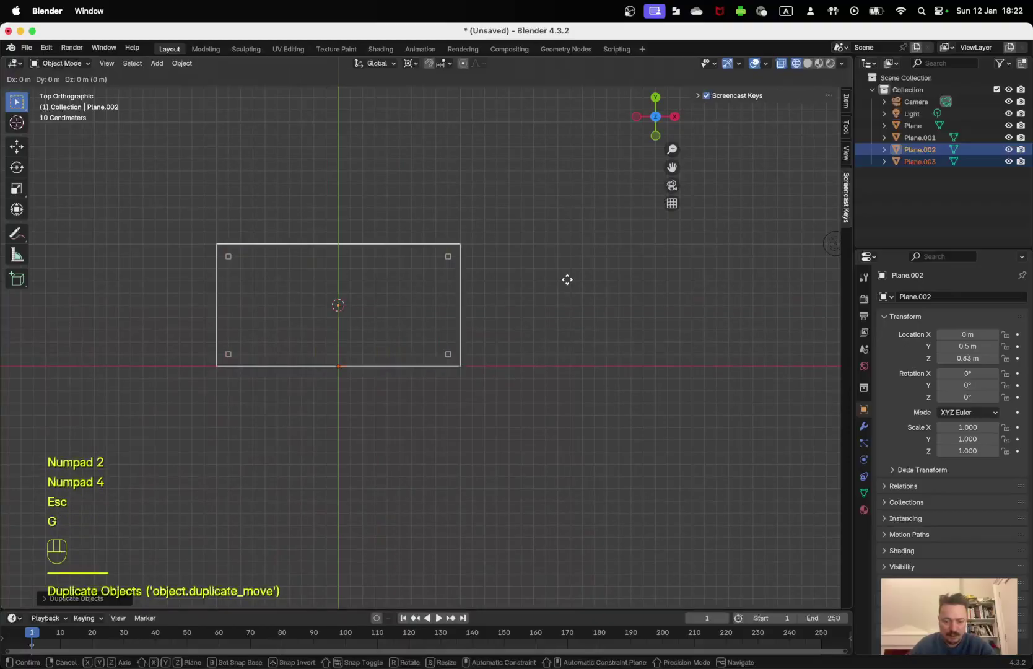
pyautogui.press('x')
pyautogui.press('KP_5')
pyautogui.click(568, 280)
# - Delete the vertices of the two rear legs from the copied table
pyautogui.keyDown('shift'); pyautogui.moveTo(683, 314); pyautogui.dragTo(592, 307, button='middle'); pyautogui.keyUp('shift')
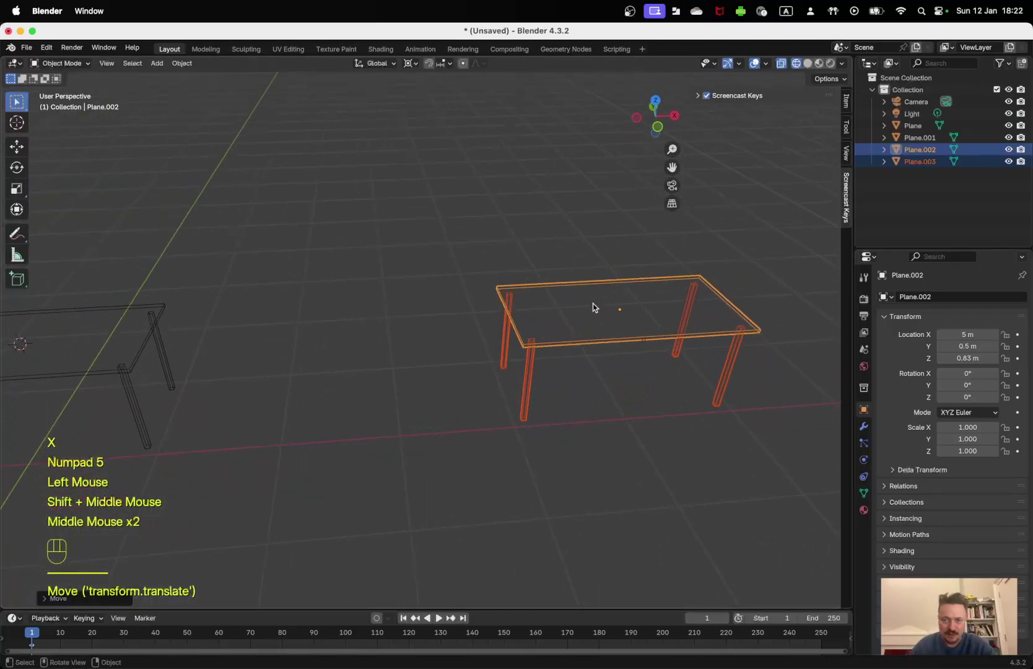
pyautogui.click(532, 361)
pyautogui.press('Tab')
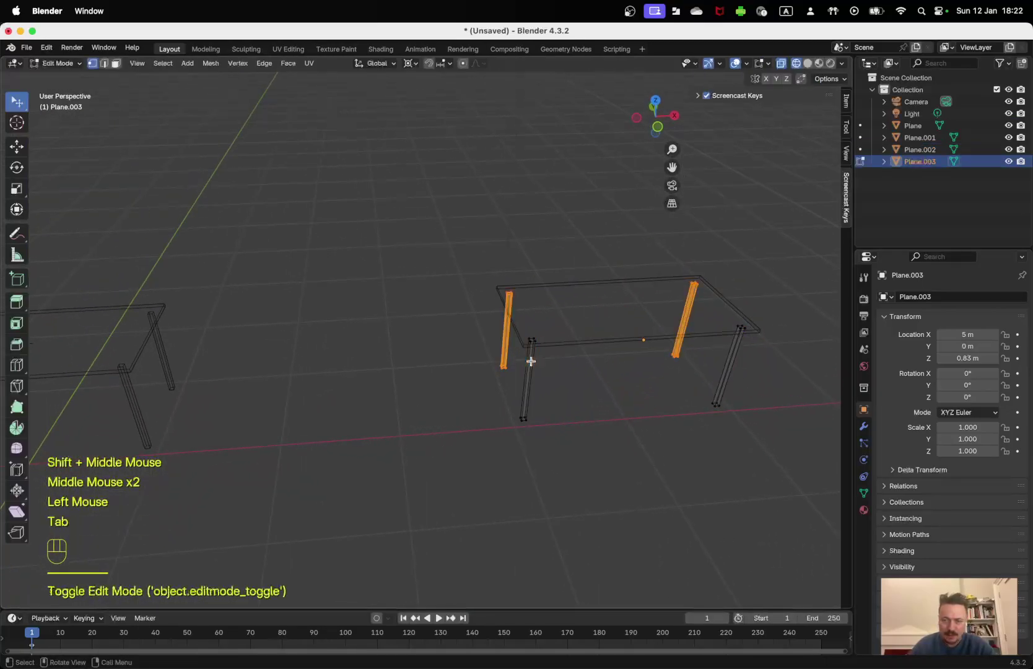
pyautogui.press('x')
pyautogui.click(558, 311)
# - Circle-select the copied table's front leg at the positive X end and delete its vertices
pyautogui.press('c')
pyautogui.moveTo(734, 329)
pyautogui.mouseDown()
pyautogui.moveTo(722, 402)
pyautogui.moveTo(705, 401)
pyautogui.mouseUp()
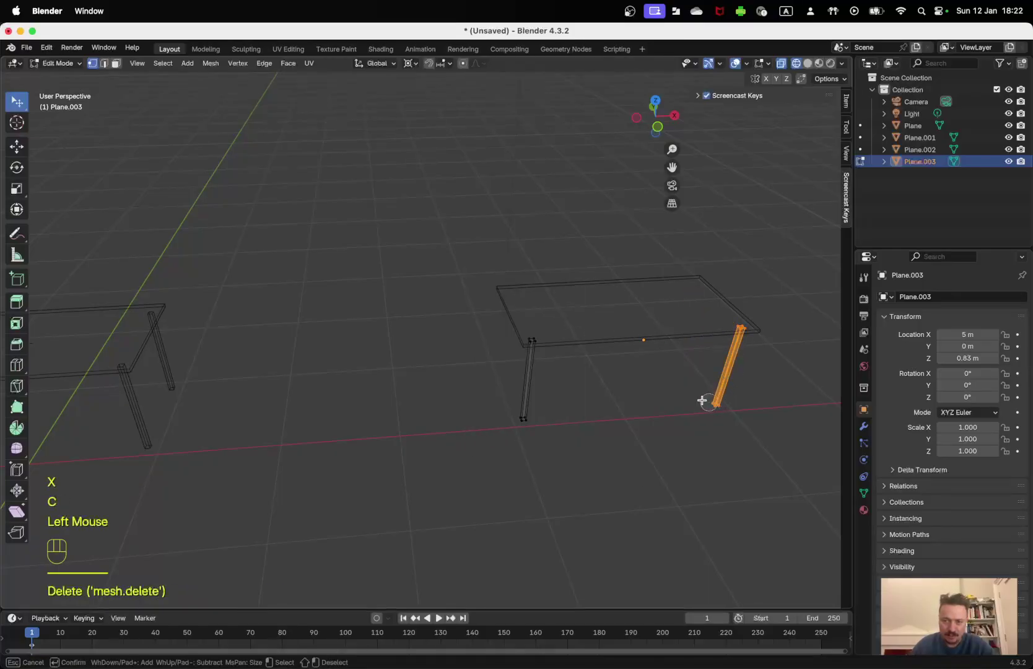
pyautogui.rightClick(678, 383)
pyautogui.press('x')
pyautogui.click(679, 383)
pyautogui.moveTo(676, 382); pyautogui.dragTo(623, 372, button='middle')
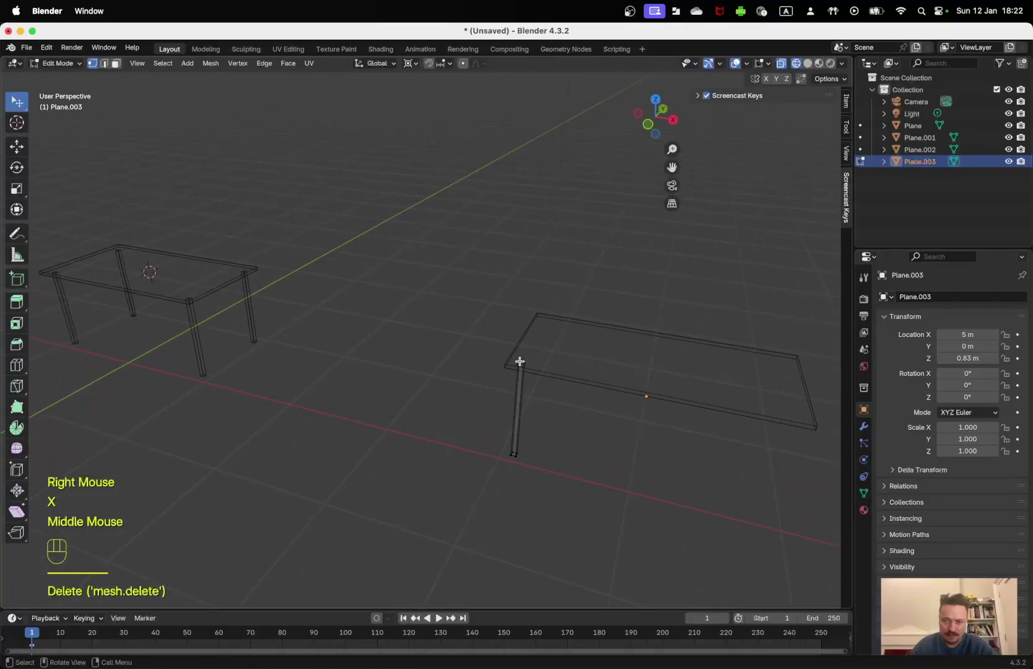
# - Leave Edit Mode and select the copied table's only remaining leg as an object
pyautogui.press('Tab')
pyautogui.click(565, 375)
pyautogui.moveTo(668, 389); pyautogui.dragTo(527, 374, button='middle')
pyautogui.click(528, 374)
pyautogui.keyDown('shift'); pyautogui.moveTo(648, 368); pyautogui.dragTo(432, 330, button='middle'); pyautogui.keyUp('shift')
pyautogui.keyDown('shift'); pyautogui.scroll(1, 501, 378); pyautogui.keyUp('shift')
pyautogui.scroll(-1, 499, 381)
pyautogui.scroll(-2, 451, 380)
pyautogui.scroll(4, 451, 380)
pyautogui.scroll(1, 451, 384)
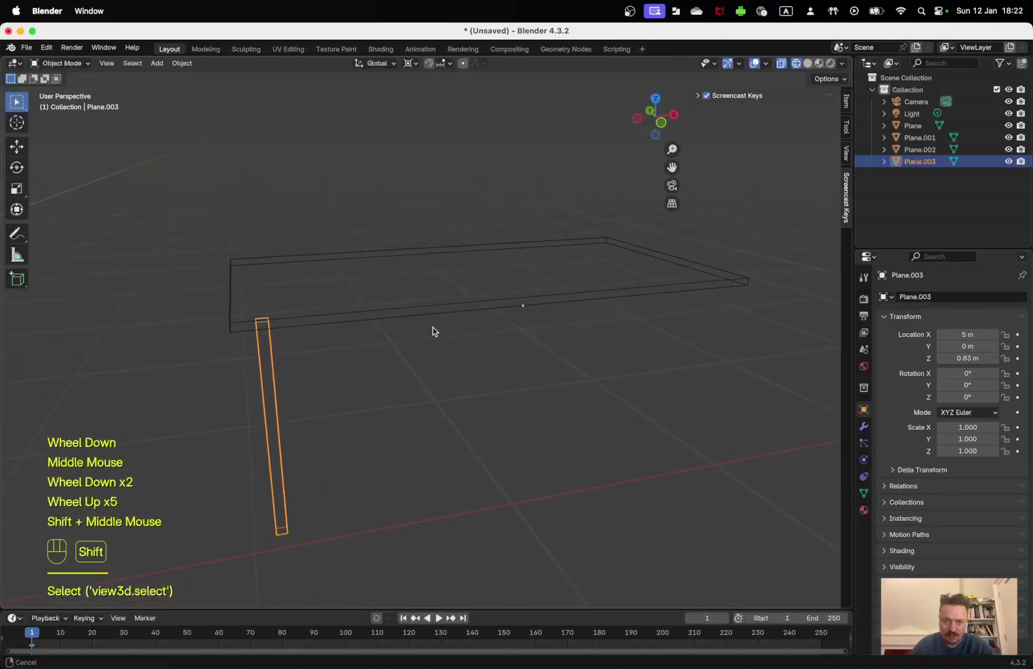
# - Add a Mirror modifier on the X axis to the remaining leg
pyautogui.click(864, 428)
pyautogui.click(889, 297)
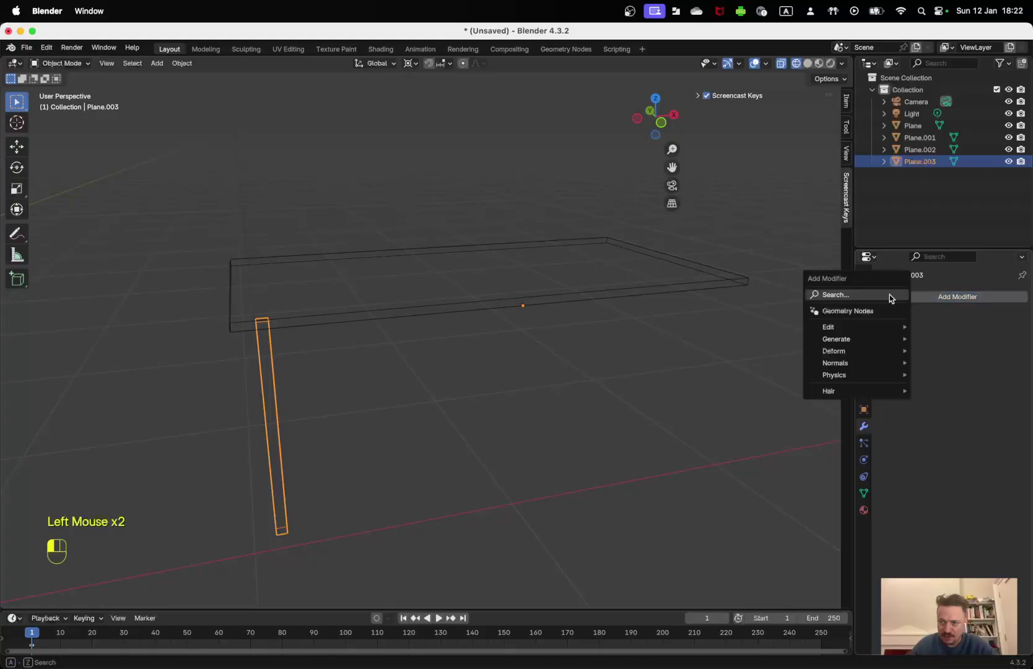
pyautogui.click(947, 300)
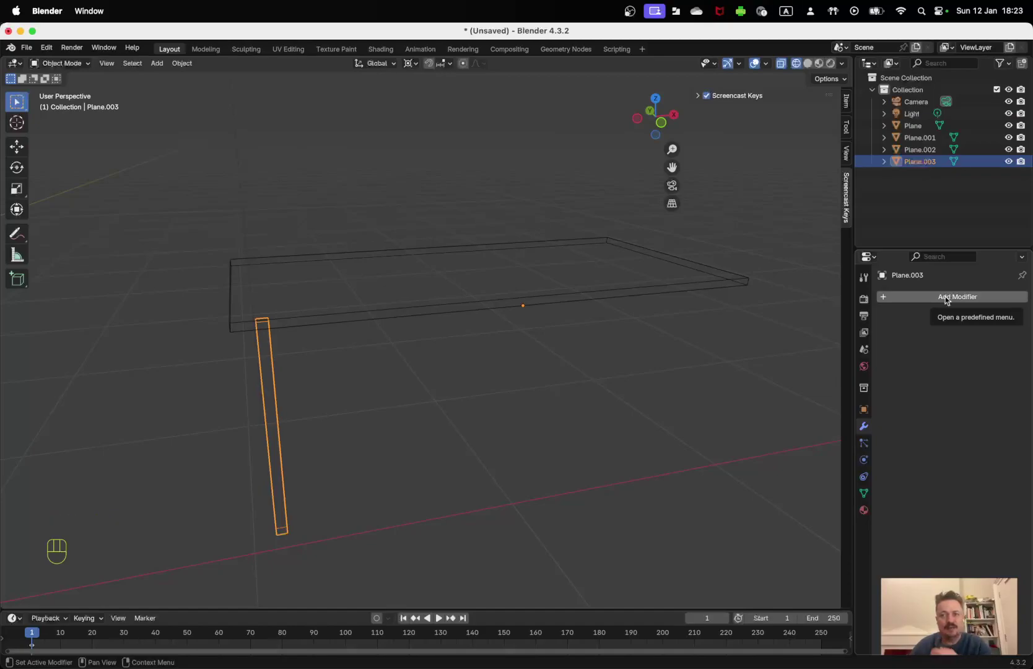
pyautogui.click(946, 299)
pyautogui.moveTo(932, 333)
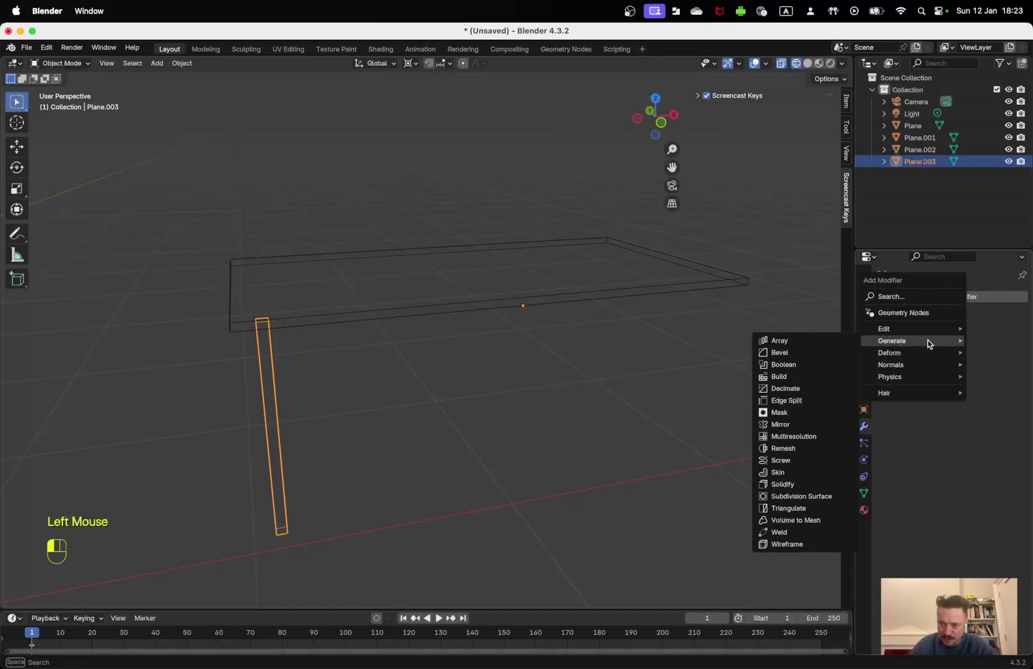
pyautogui.click(781, 427)
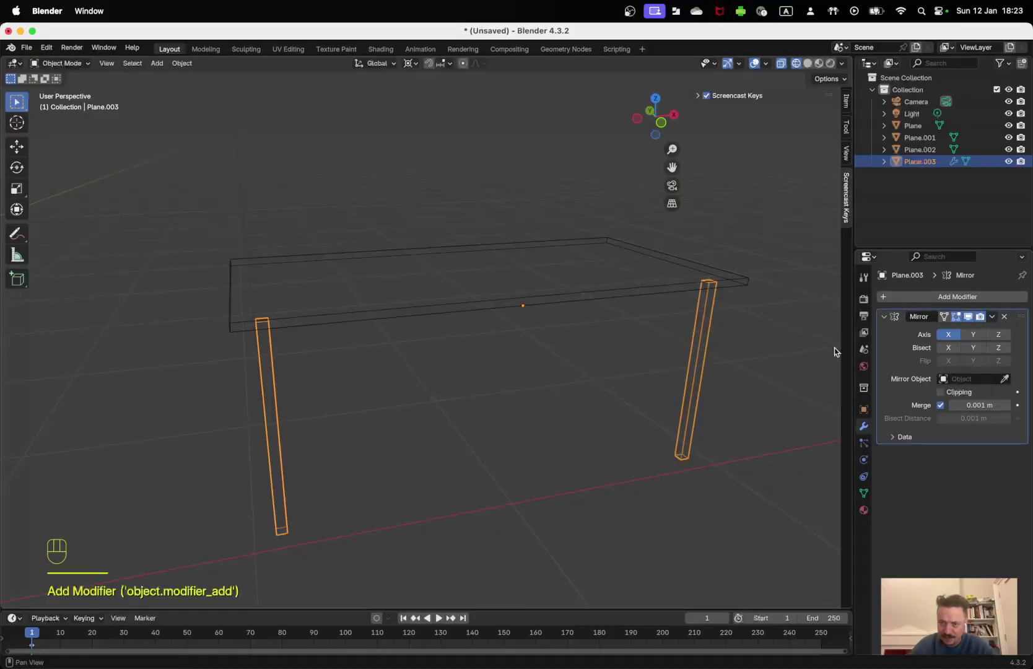
# - Enable the Y axis as well in the leg's Mirror modifier
pyautogui.moveTo(572, 416); pyautogui.dragTo(644, 415, button='middle')
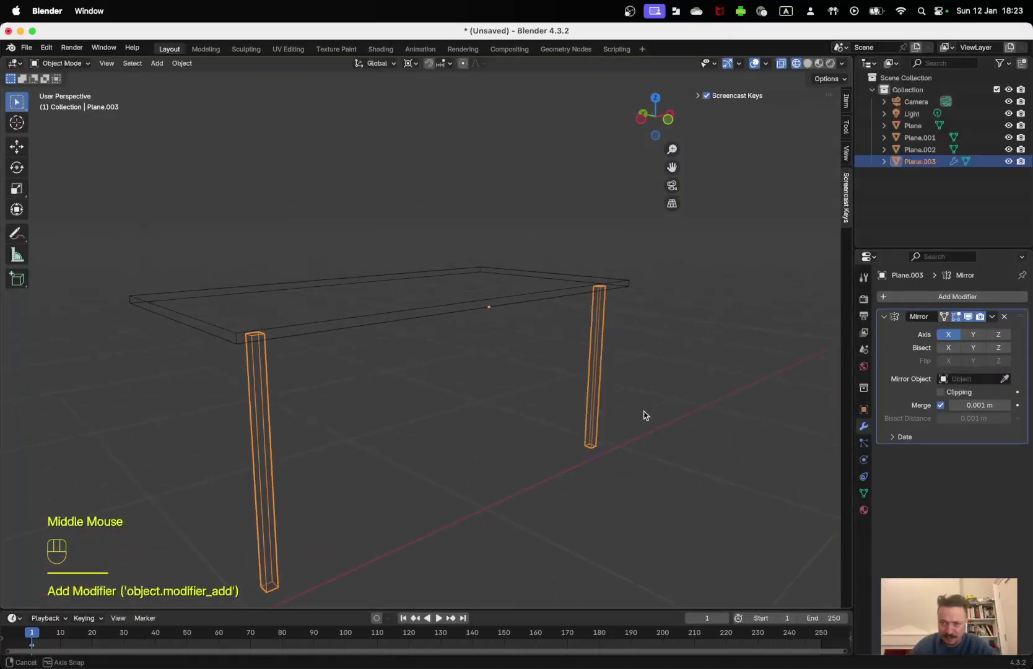
pyautogui.click(974, 337)
pyautogui.moveTo(729, 361); pyautogui.dragTo(548, 379, button='middle')
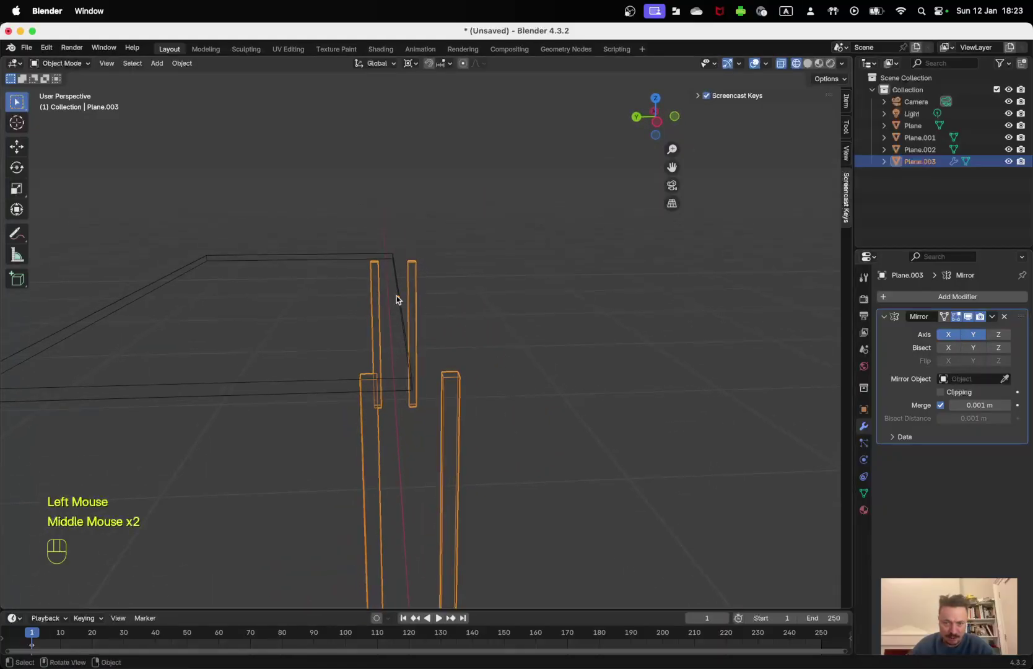
# - Disable the X axis in the leg's Mirror modifier and annotate the Y mirror line along the tabletop's near long edge
pyautogui.click(17, 234)
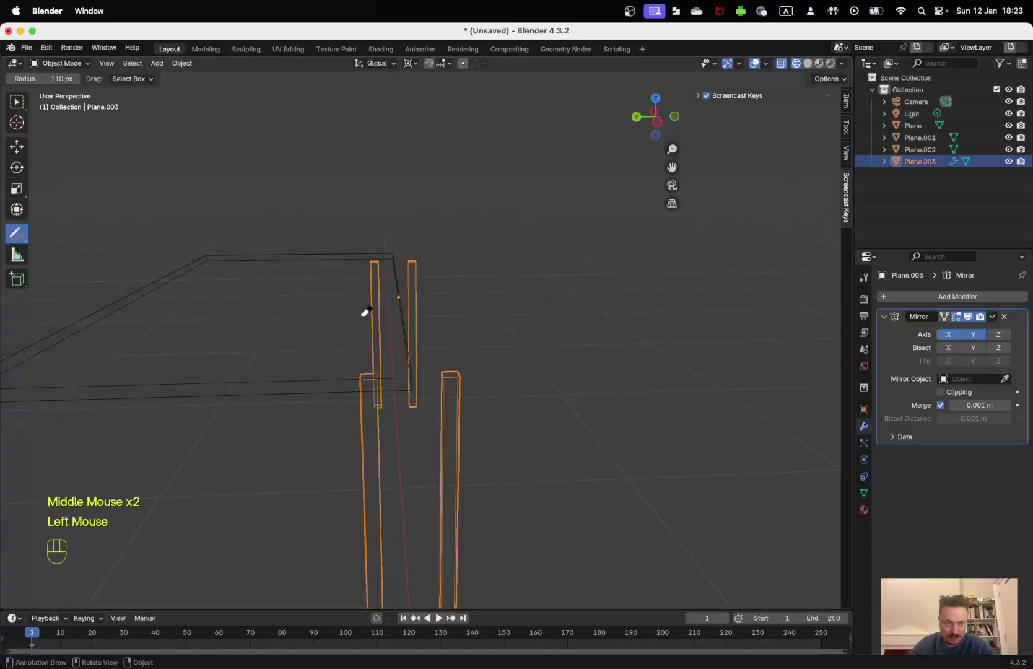
pyautogui.click(422, 286)
pyautogui.moveTo(16, 234); pyautogui.dragTo(100, 231)
pyautogui.moveTo(413, 291); pyautogui.dragTo(456, 309, button='middle')
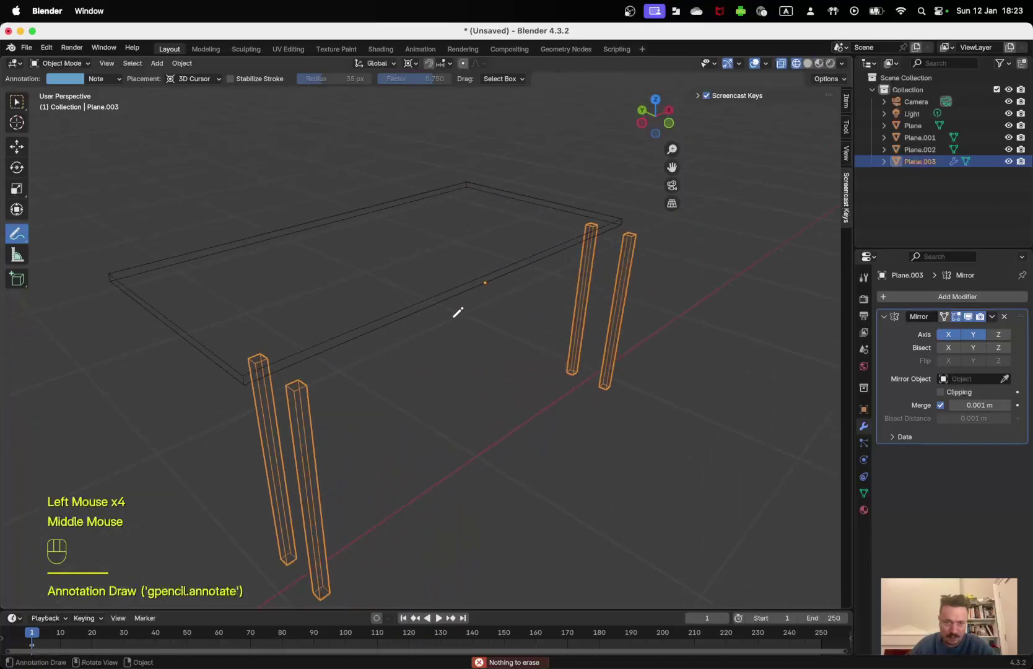
pyautogui.click(958, 335)
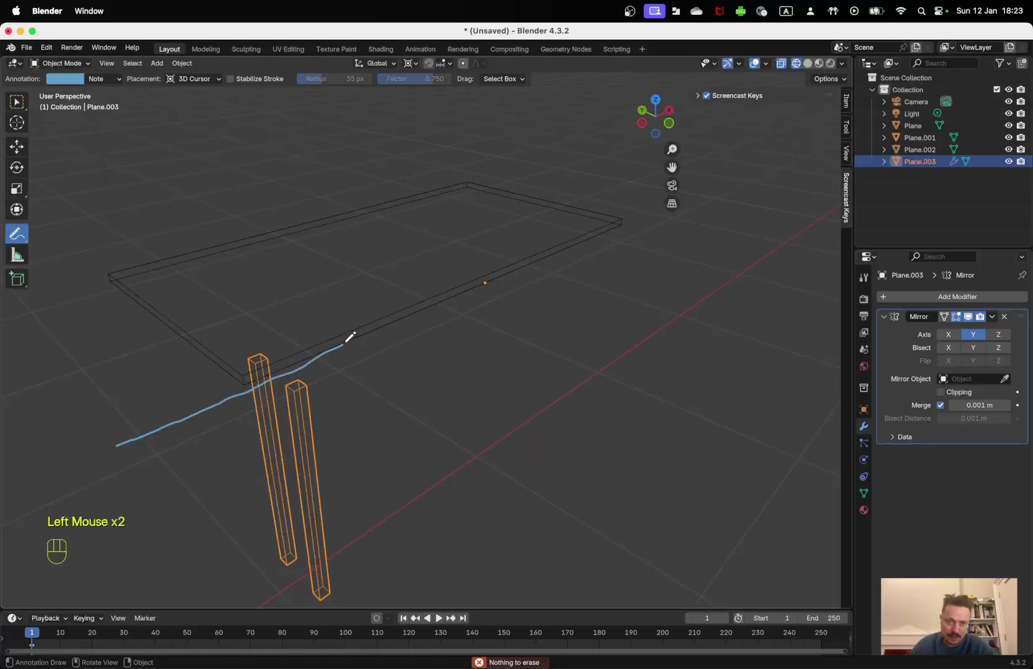
pyautogui.moveTo(345, 343); pyautogui.dragTo(460, 296)
pyautogui.moveTo(564, 246); pyautogui.dragTo(565, 245)
pyautogui.moveTo(153, 428)
pyautogui.mouseDown()
pyautogui.moveTo(438, 293)
pyautogui.moveTo(518, 274)
pyautogui.mouseUp()
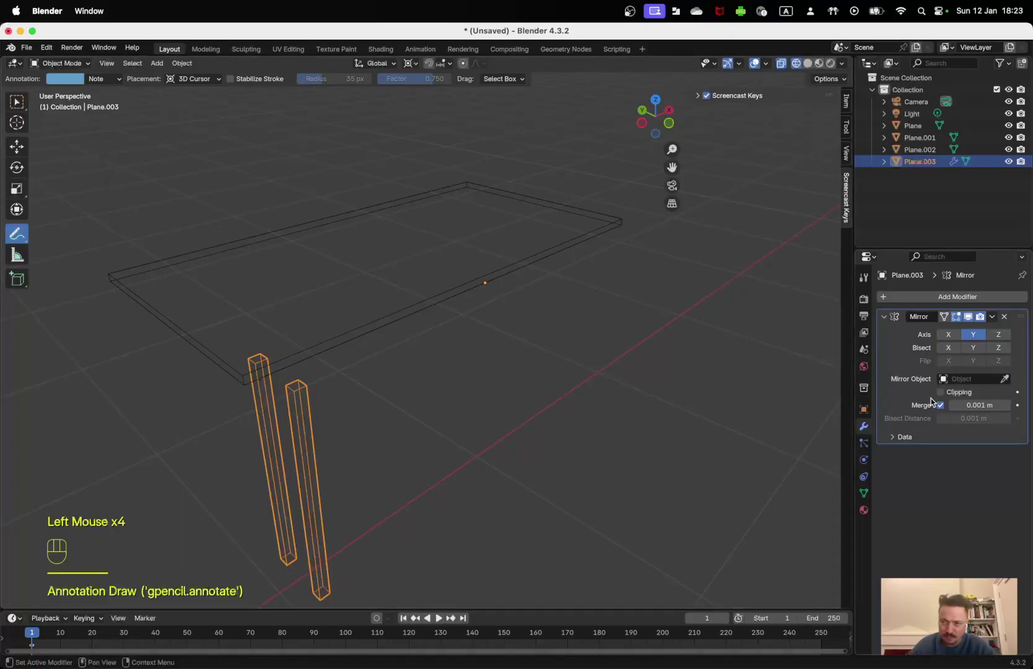
# - Enable the Z axis in the leg's Mirror modifier and annotate the mirror plane at the top of the legs
pyautogui.click(999, 334)
pyautogui.moveTo(526, 415)
pyautogui.mouseDown(button='middle')
pyautogui.moveTo(588, 363)
pyautogui.moveTo(602, 374)
pyautogui.mouseUp(button='middle')
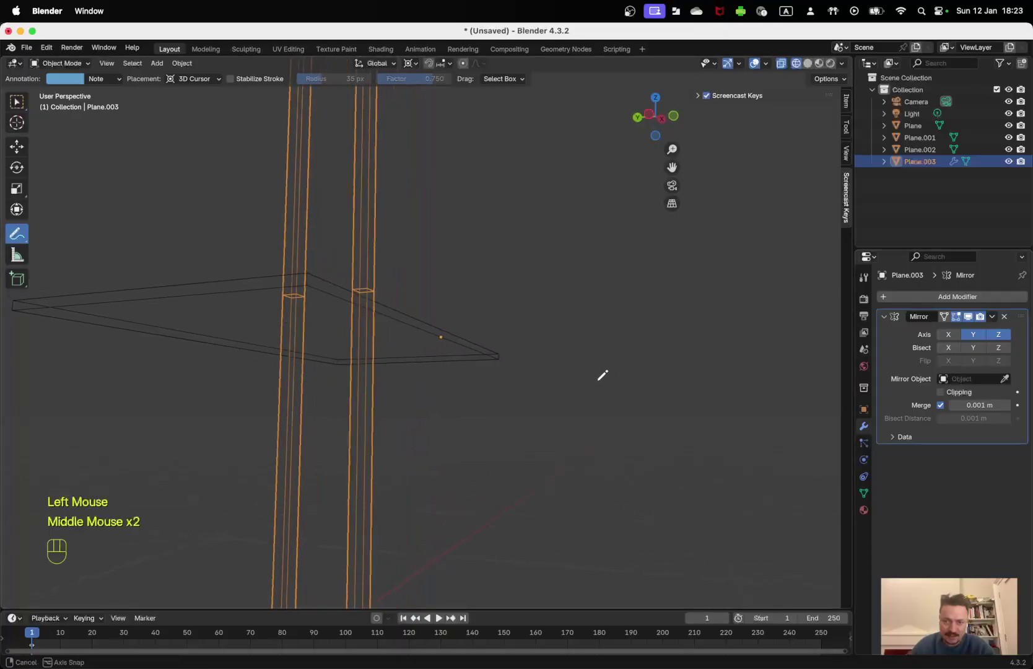
pyautogui.moveTo(152, 304); pyautogui.dragTo(537, 274)
pyautogui.moveTo(326, 286); pyautogui.dragTo(332, 179)
# - Restrict the leg's Mirror modifier to the X axis only, with Y and Z disabled
pyautogui.click(999, 335)
pyautogui.click(946, 335)
pyautogui.click(975, 335)
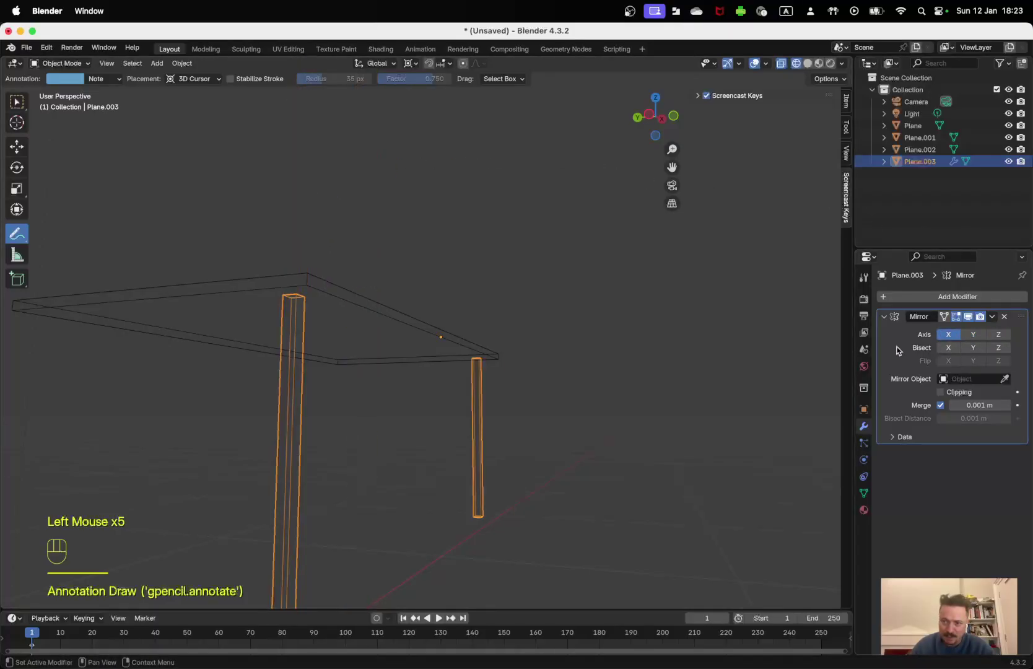
pyautogui.moveTo(644, 347); pyautogui.dragTo(639, 403, button='middle')
pyautogui.scroll(2, 416, 265)
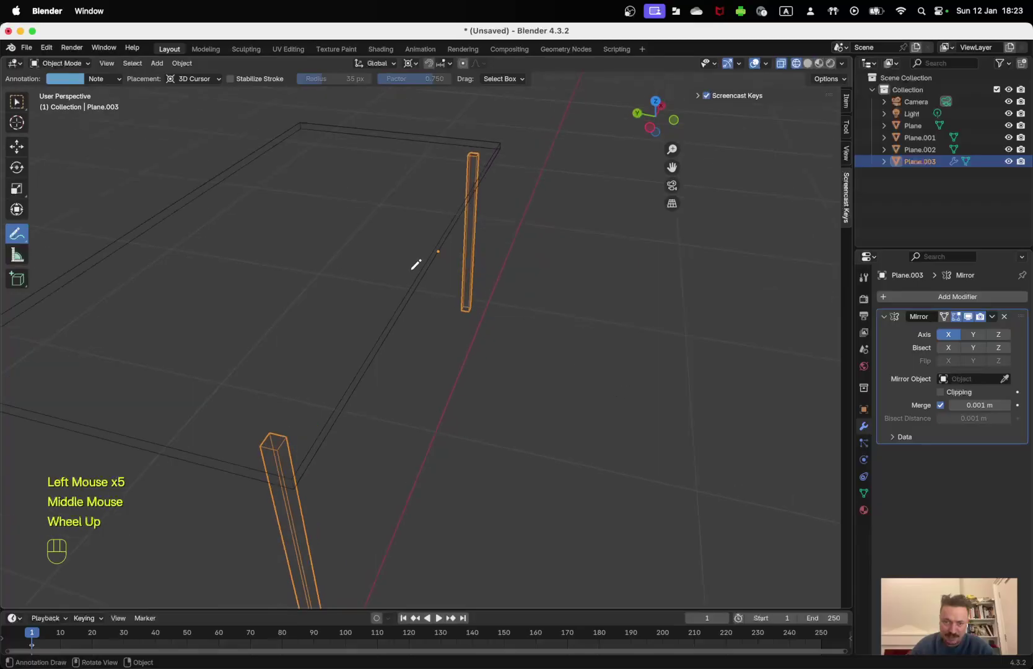
pyautogui.moveTo(460, 281); pyautogui.dragTo(507, 295, button='middle')
pyautogui.moveTo(425, 246); pyautogui.dragTo(453, 277, button='middle')
pyautogui.scroll(-4, 454, 277)
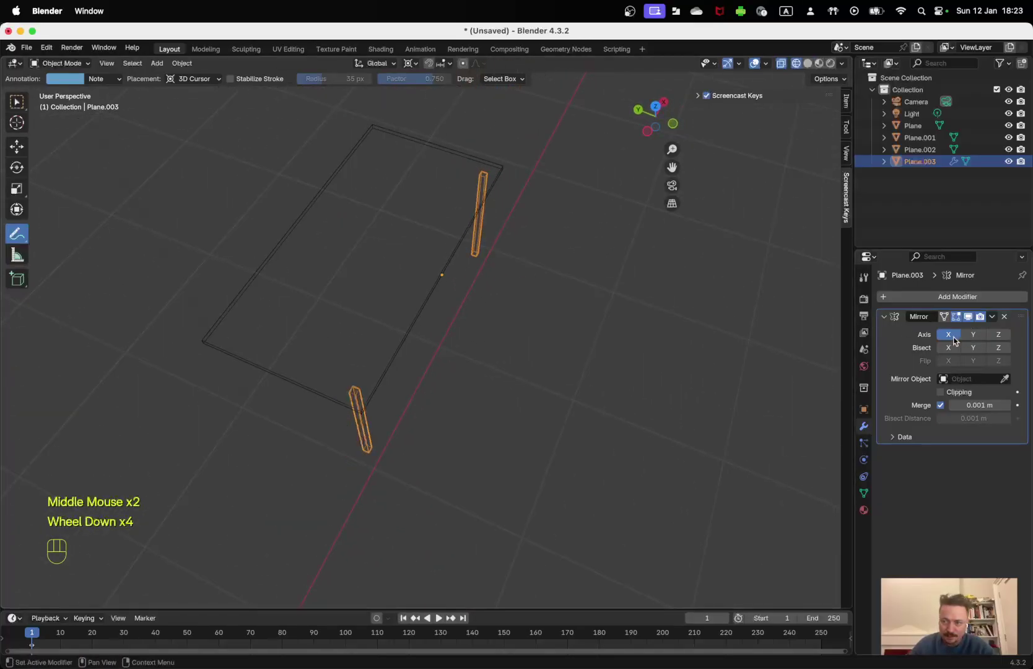
# - Remove the Mirror modifier from the leg and switch back to the Select Box tool
pyautogui.click(1005, 318)
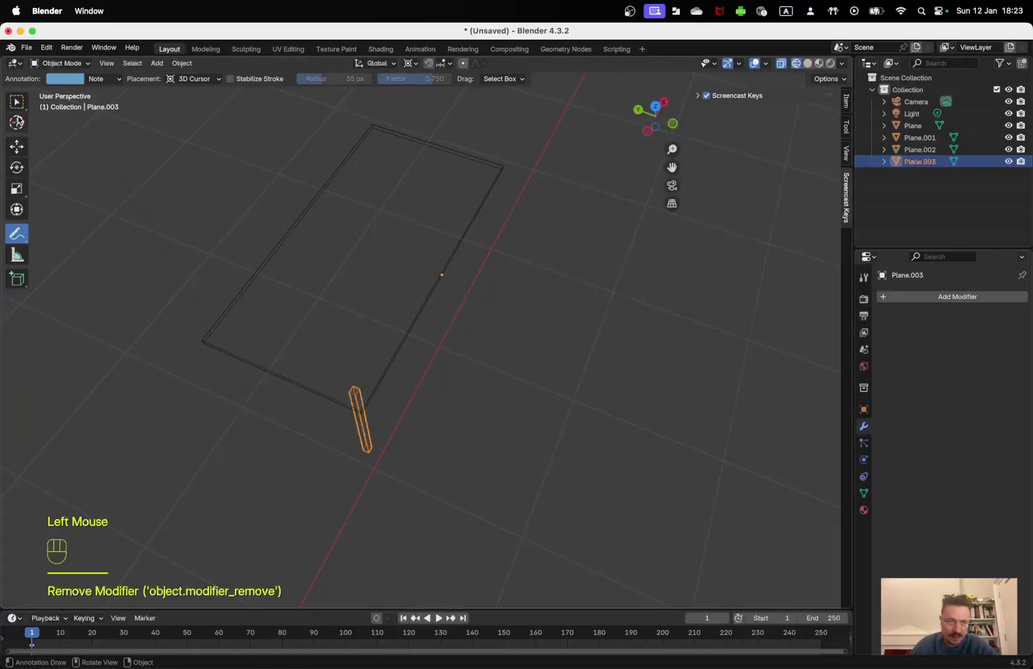
pyautogui.click(19, 121)
pyautogui.click(19, 104)
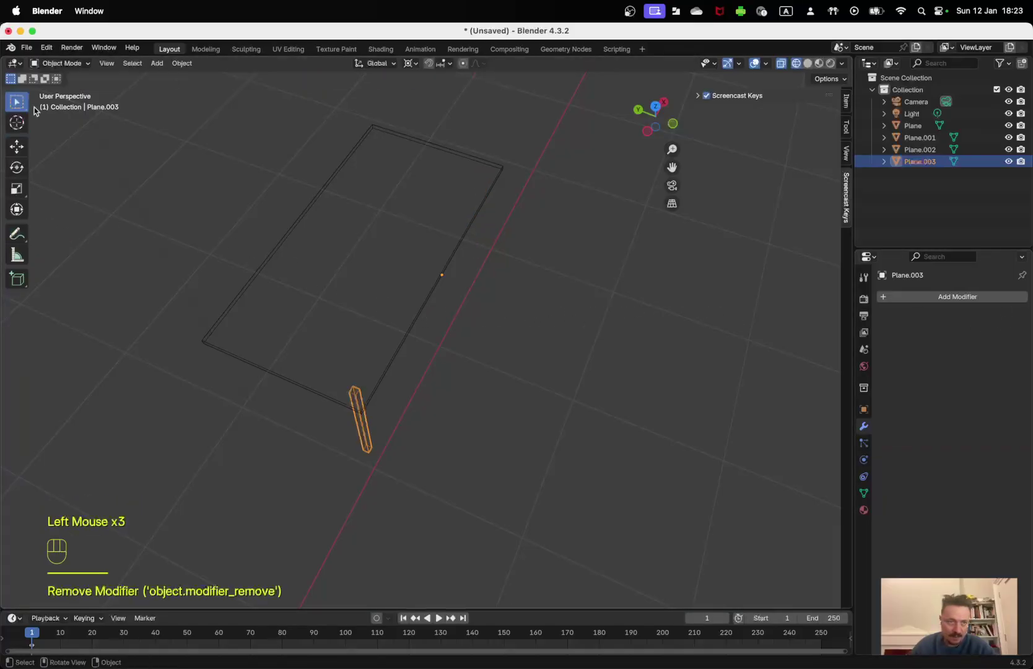
# - Select the copied table's tabletop and snap the 3D cursor to it
pyautogui.click(434, 289)
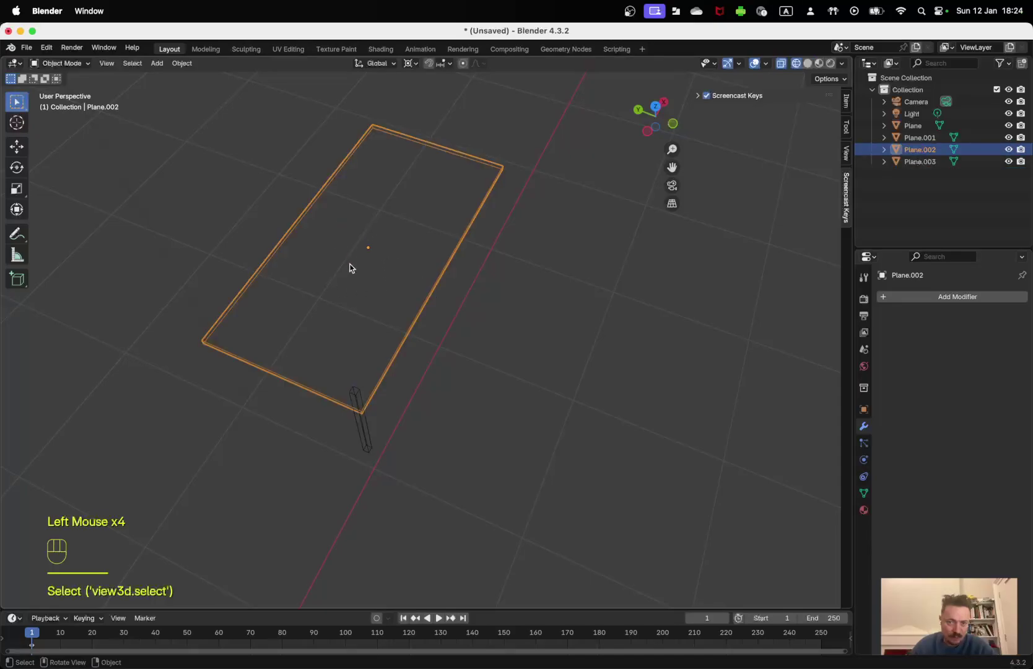
pyautogui.moveTo(395, 237); pyautogui.dragTo(390, 339, button='middle')
pyautogui.click(345, 412)
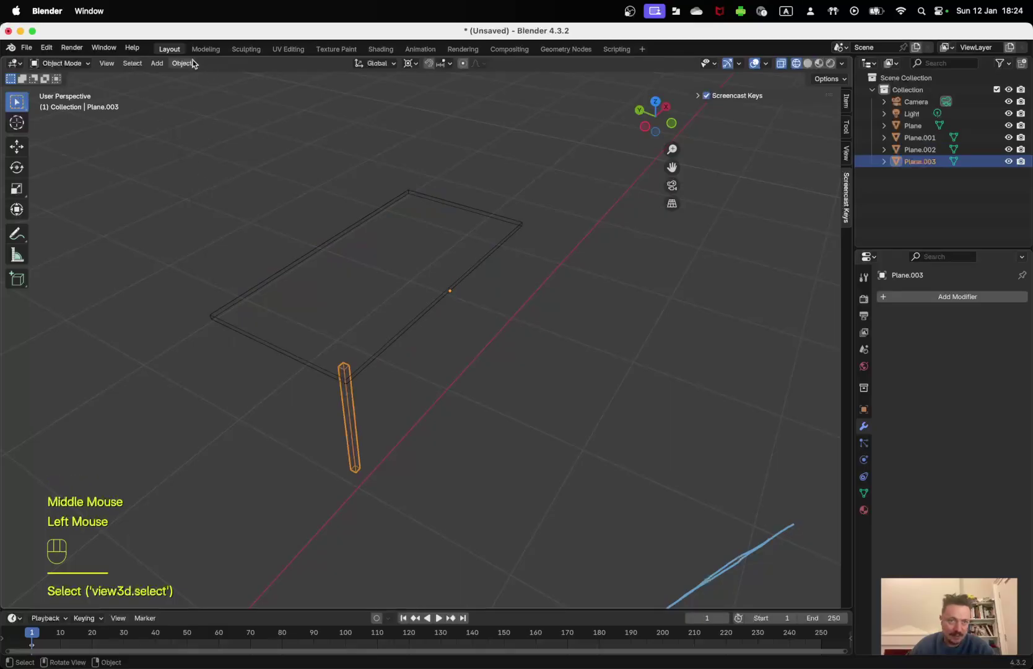
pyautogui.click(428, 306)
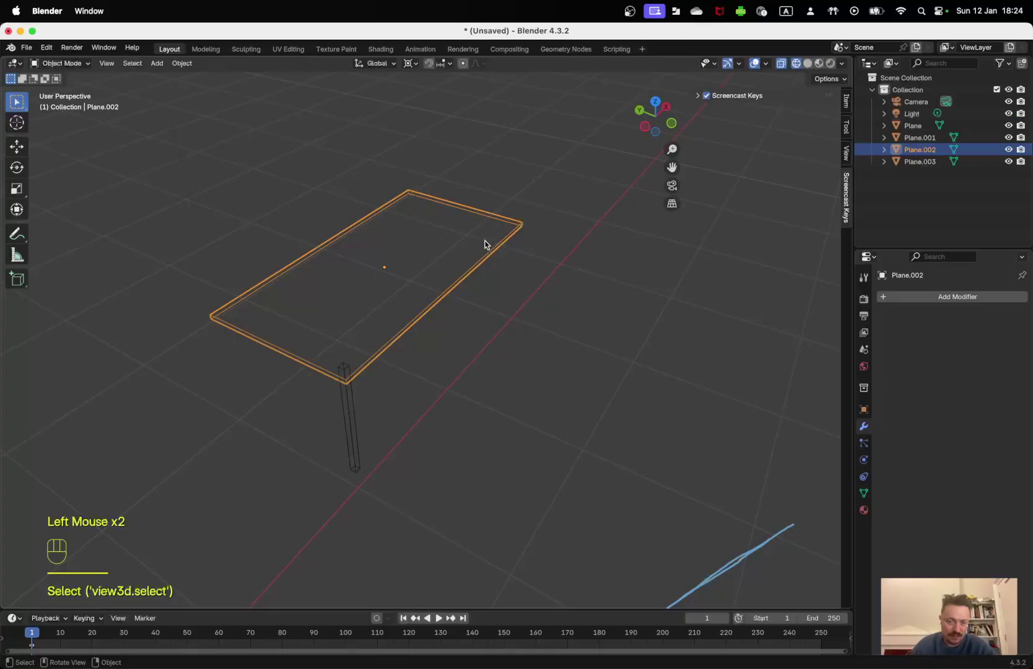
pyautogui.hotkey('shift', 's')
pyautogui.click(483, 307)
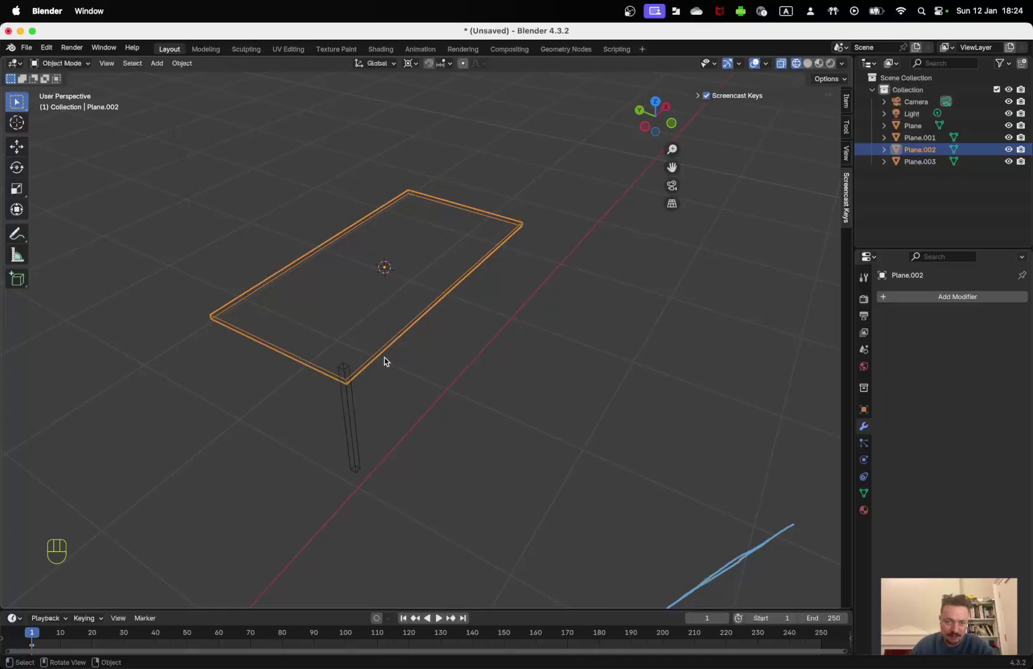
# - Set the remaining leg's origin to the 3D cursor and check its position in the front view
pyautogui.click(350, 407)
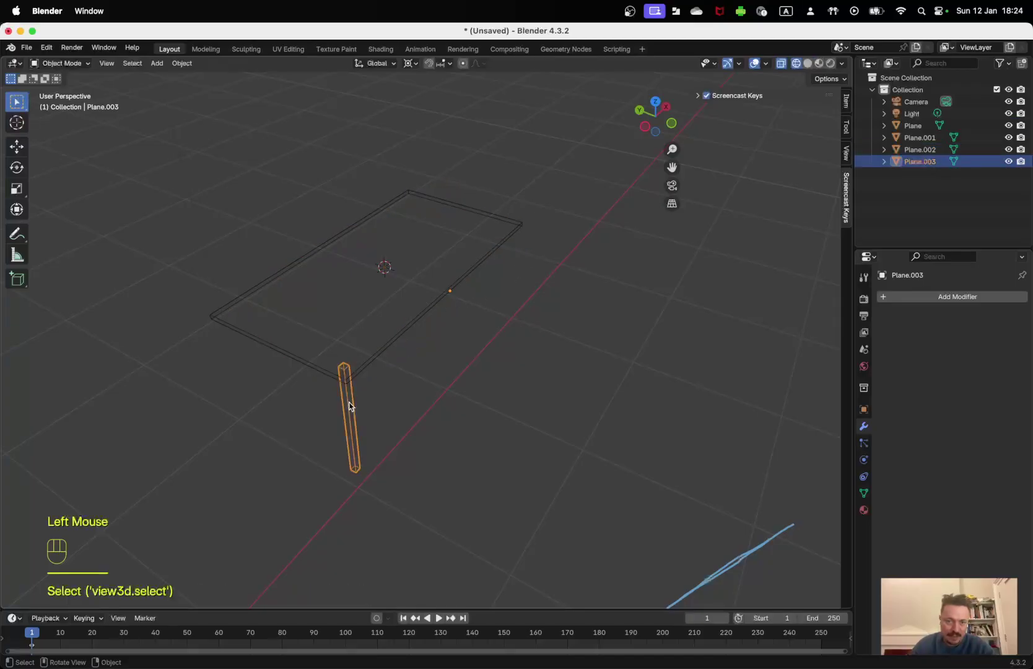
pyautogui.click(182, 63)
pyautogui.moveTo(199, 88)
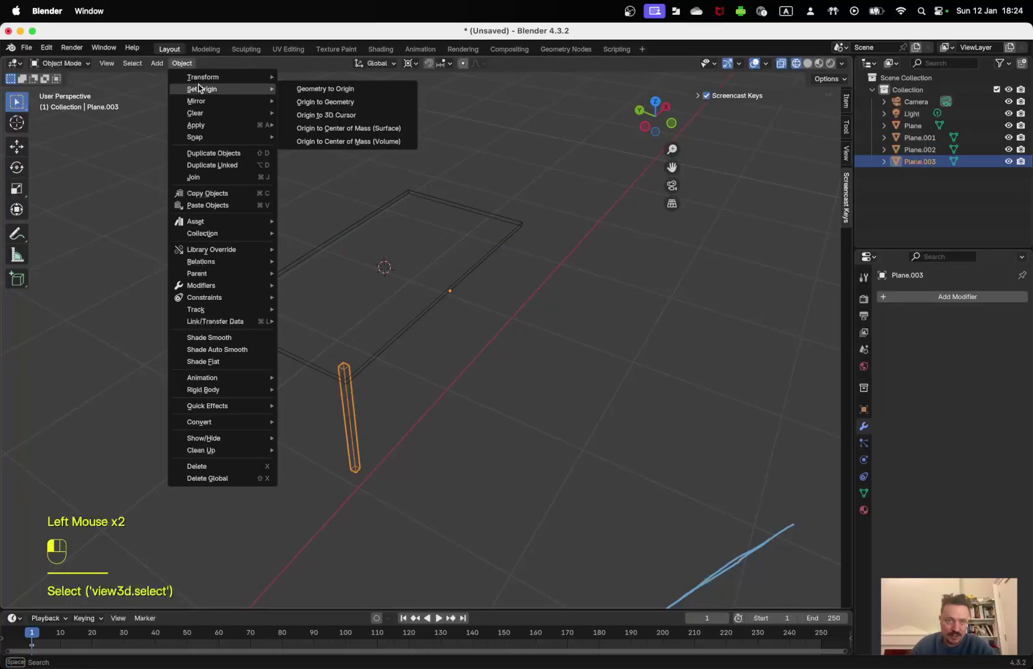
pyautogui.click(349, 115)
pyautogui.moveTo(484, 254); pyautogui.dragTo(434, 214, button='middle')
pyautogui.press('KP_1')
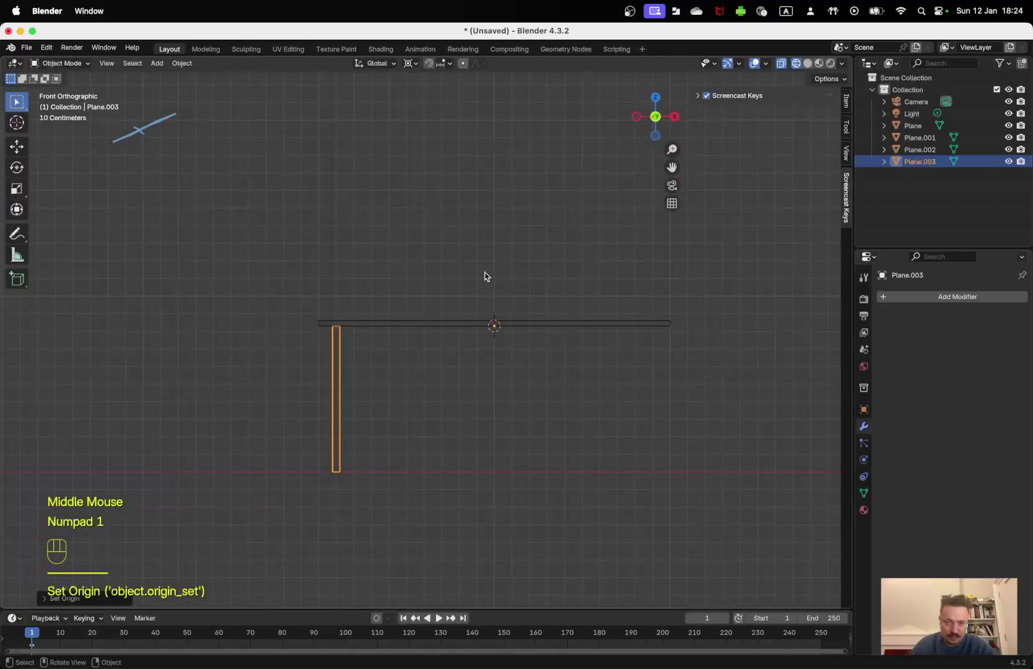
pyautogui.moveTo(508, 306); pyautogui.dragTo(455, 378, button='middle')
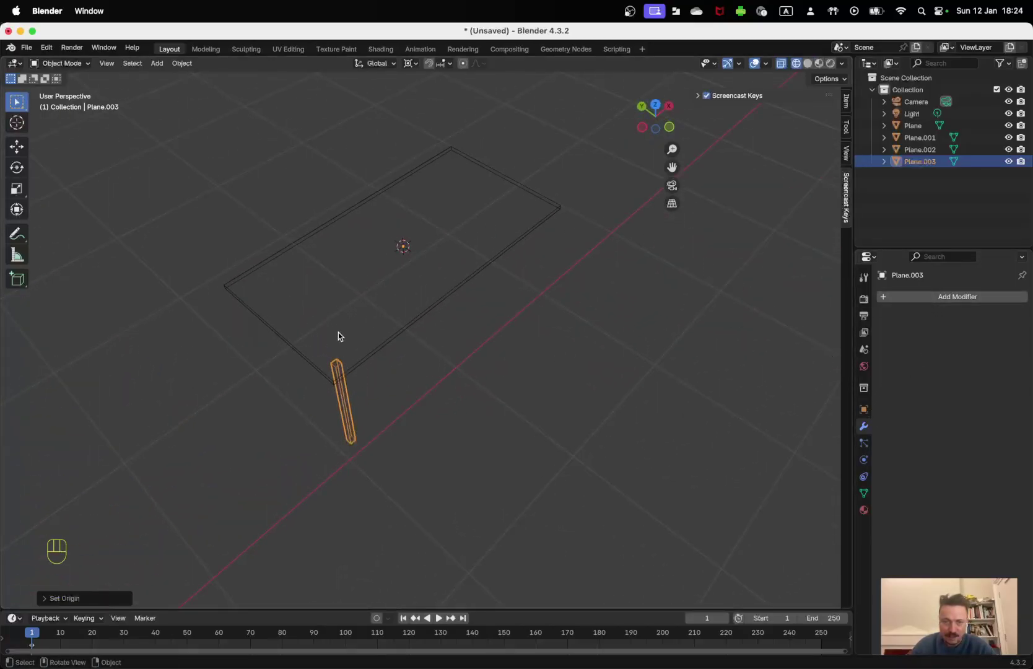
# - Add a new Mirror modifier to the leg and mirror it on both the X and Y axes
pyautogui.click(955, 297)
pyautogui.moveTo(938, 296)
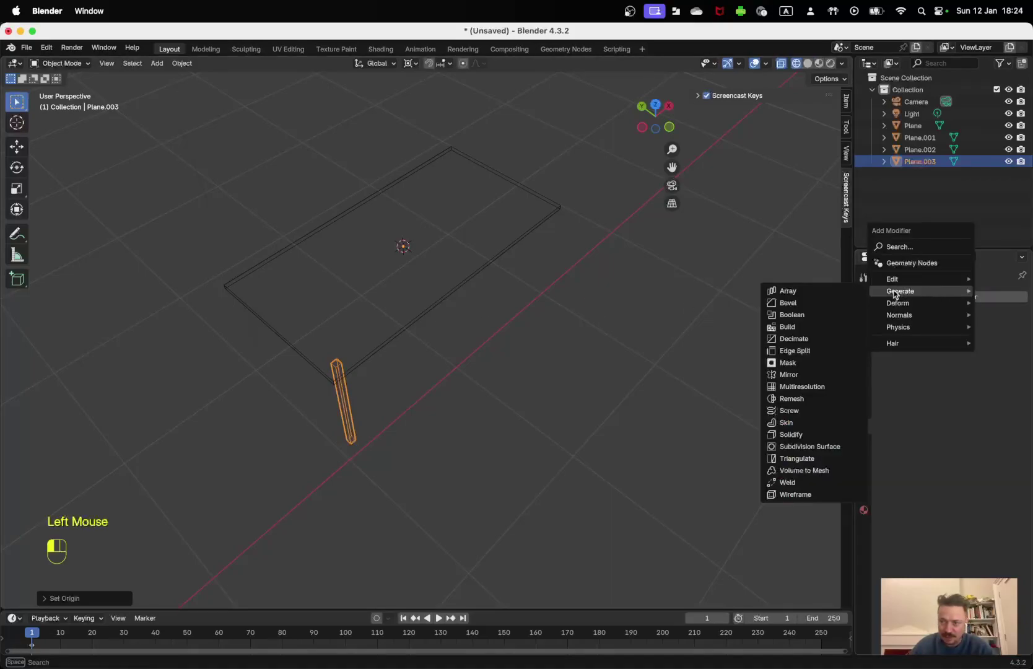
pyautogui.click(964, 296)
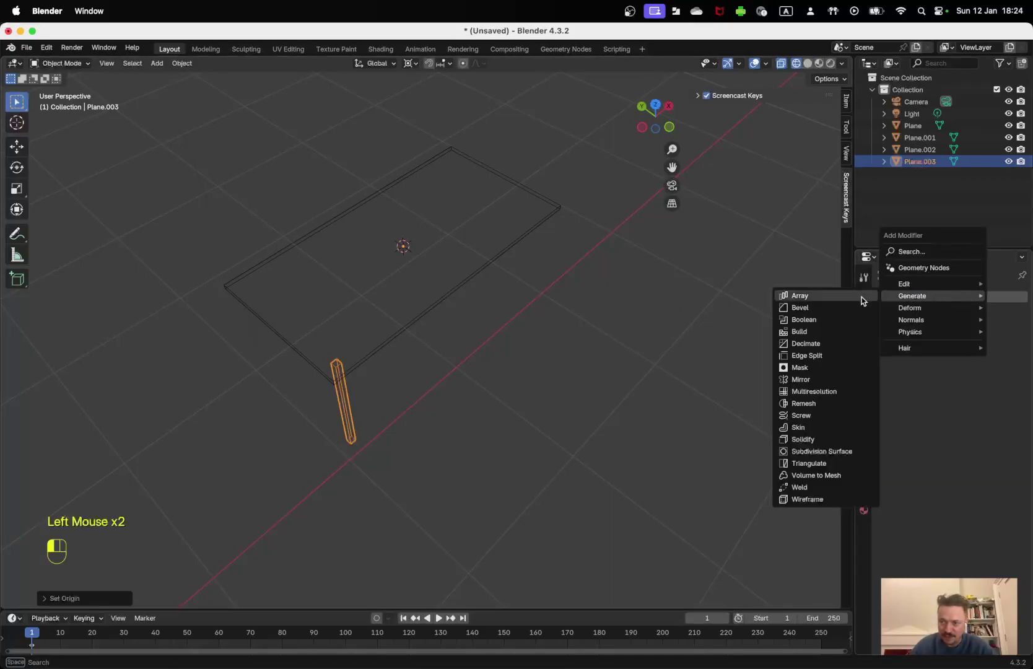
pyautogui.click(815, 379)
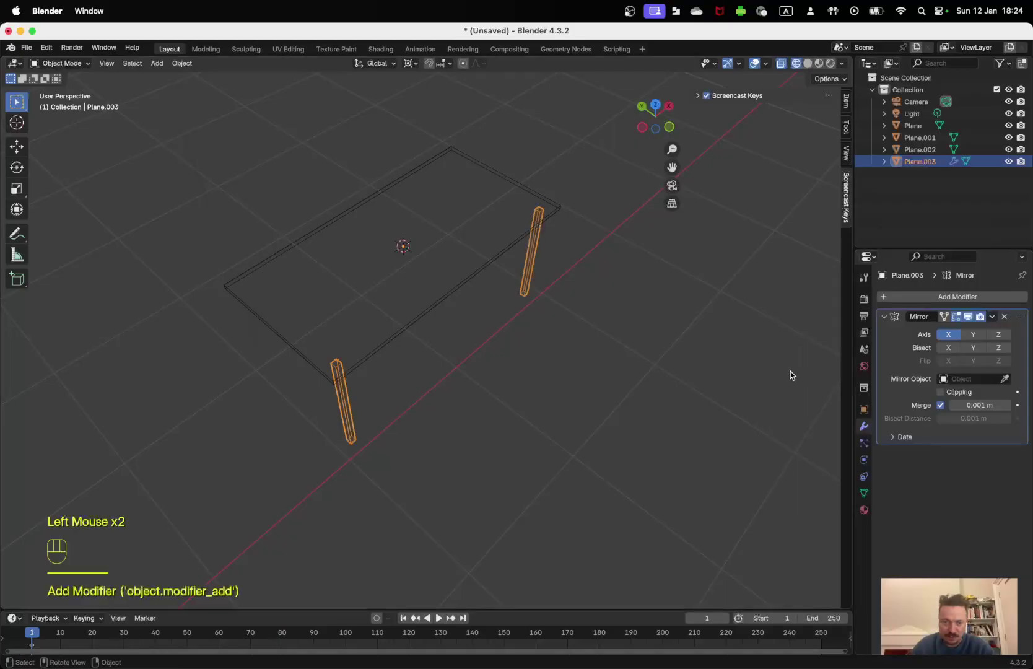
pyautogui.click(972, 337)
pyautogui.moveTo(692, 346); pyautogui.dragTo(572, 392, button='middle')
pyautogui.scroll(1, 653, 369)
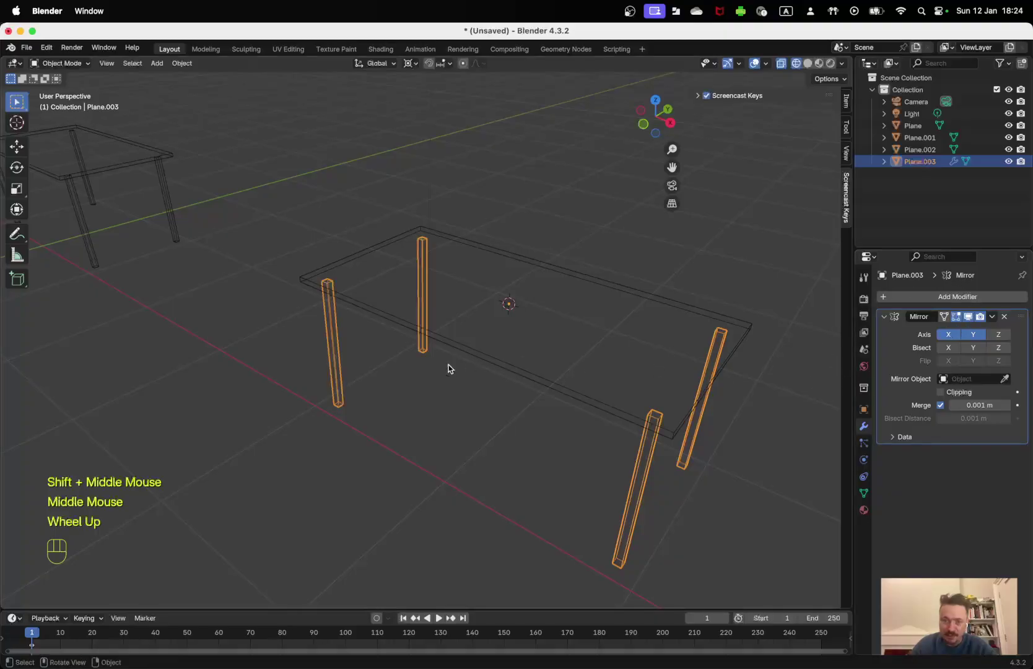
# - Enter Edit Mode on the mirrored leg and circle-select the vertices at its bottom end
pyautogui.press('Tab')
pyautogui.press('a')
pyautogui.press('a')
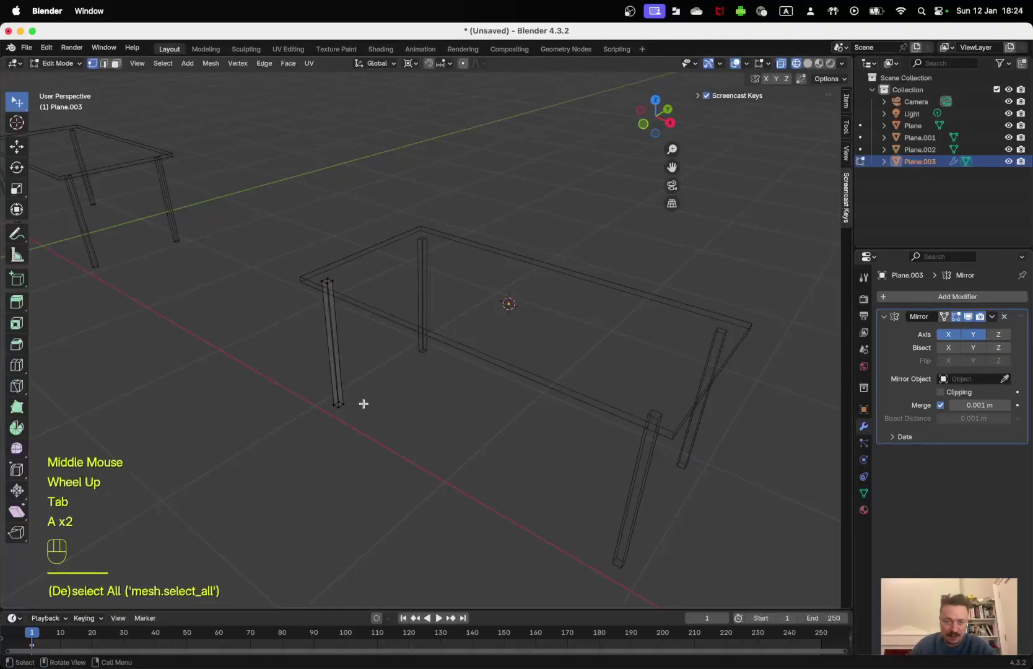
pyautogui.press('c')
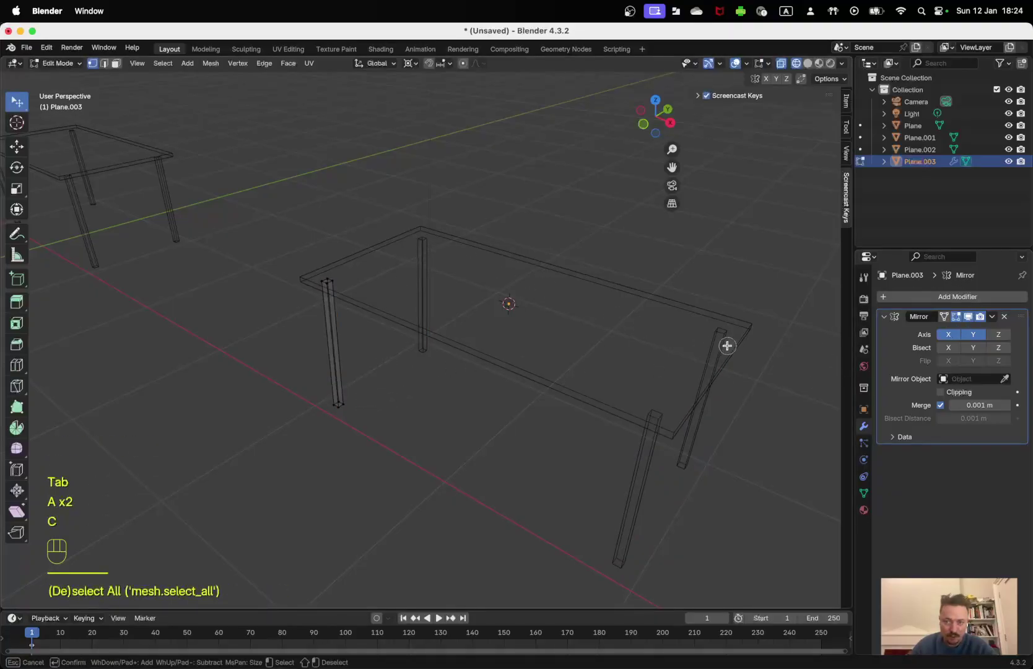
pyautogui.moveTo(353, 395); pyautogui.dragTo(330, 407)
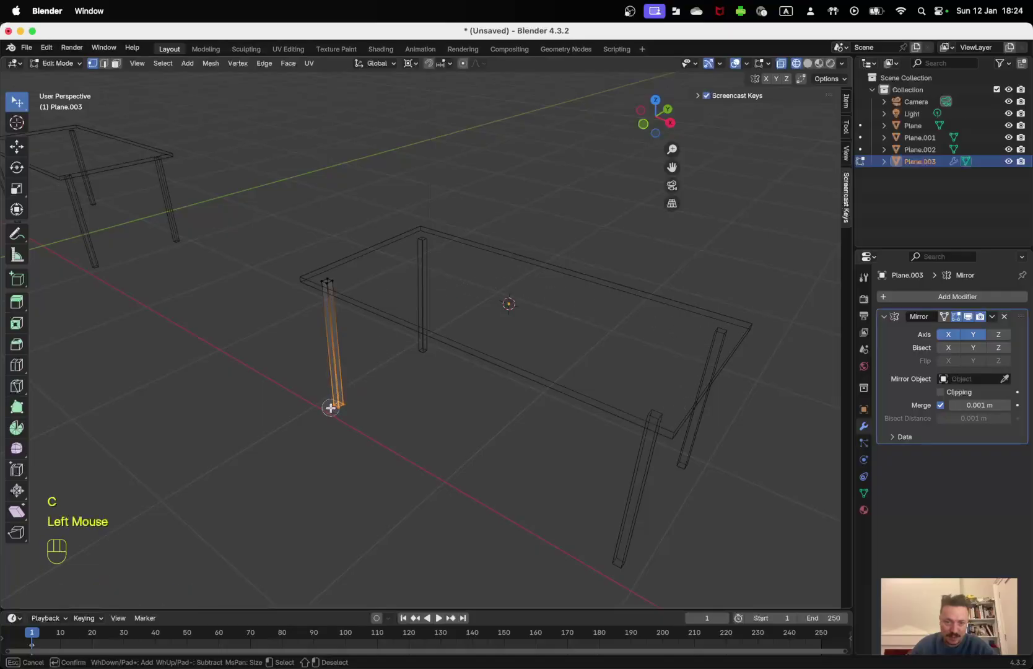
pyautogui.rightClick(354, 405)
pyautogui.rightClick(353, 406)
pyautogui.hotkey('shift', 'b')
pyautogui.moveTo(281, 260); pyautogui.dragTo(366, 370)
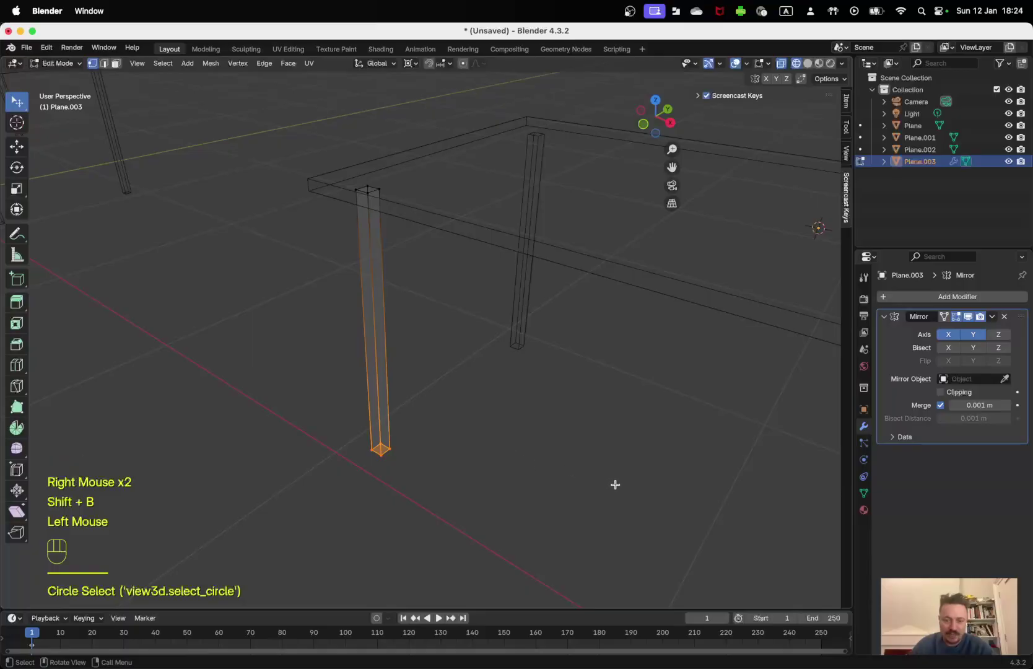
pyautogui.moveTo(506, 458); pyautogui.dragTo(468, 454, button='middle')
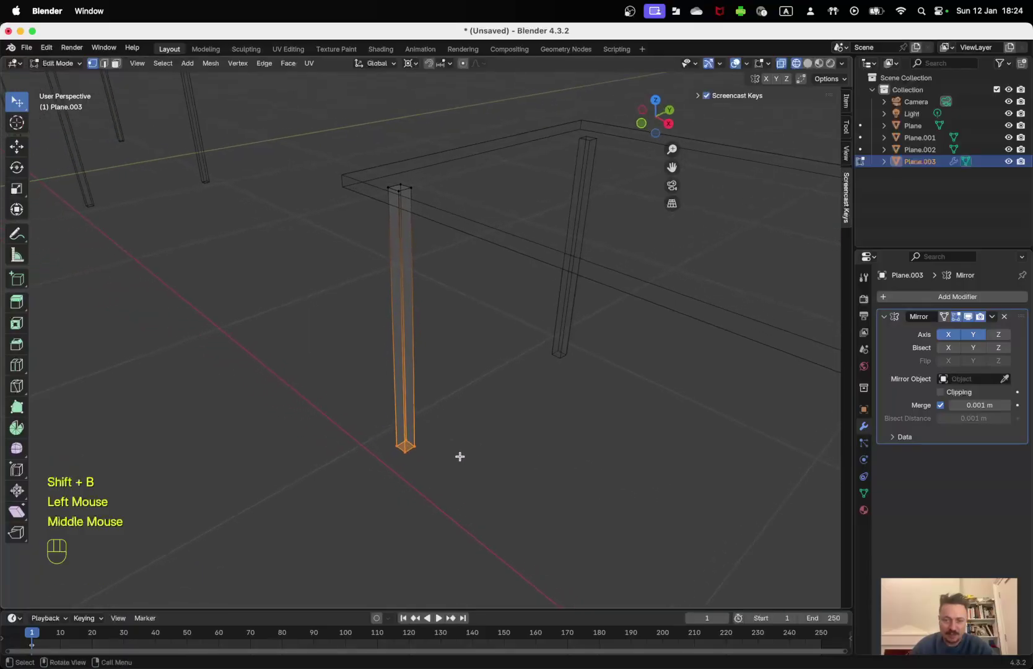
pyautogui.press('s')
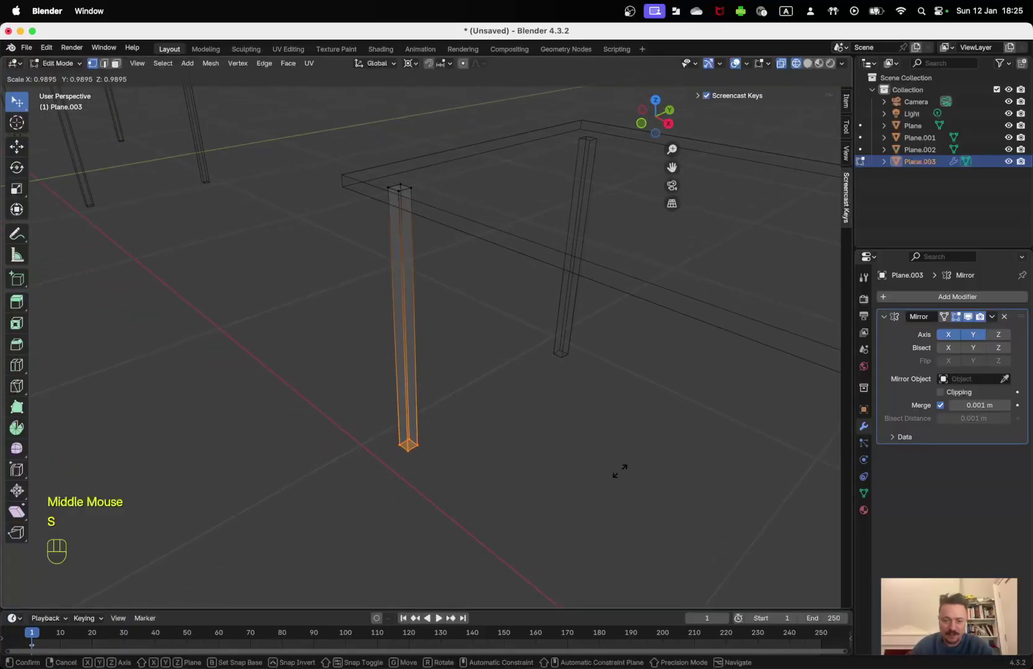
pyautogui.press('Escape')
pyautogui.press('s')
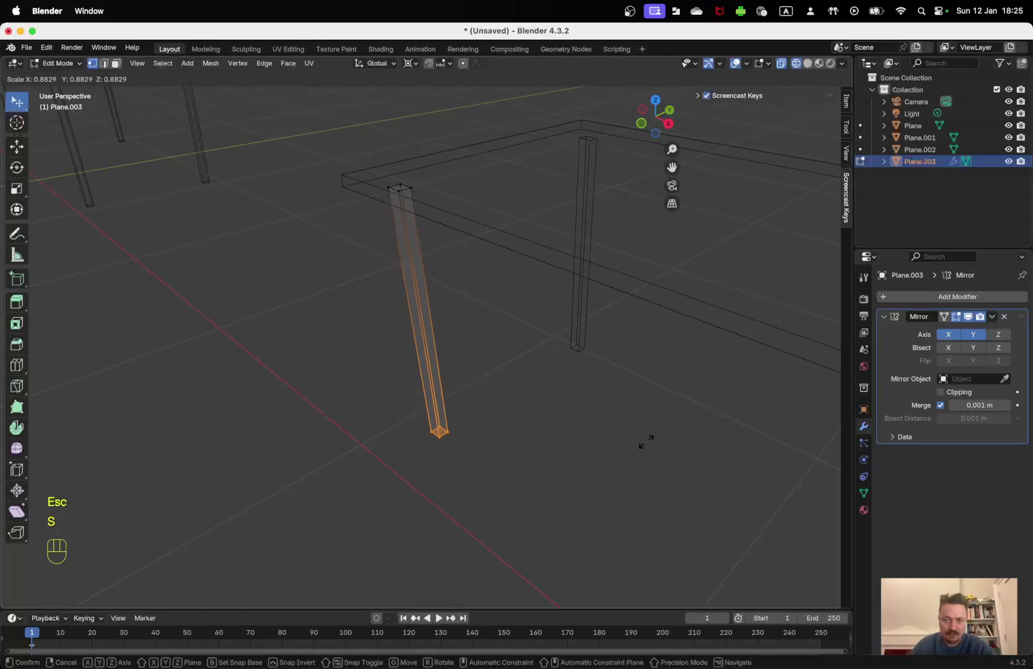
pyautogui.press('Escape')
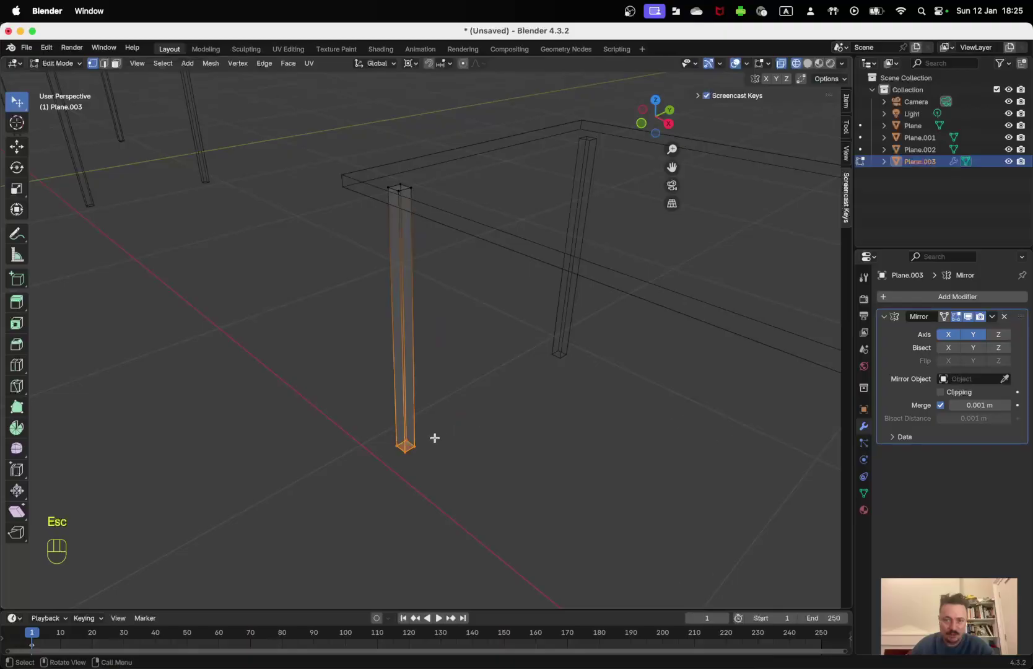
# - Change the transform pivot point to Median Point
pyautogui.keyDown('shift'); pyautogui.moveTo(480, 450); pyautogui.dragTo(316, 432, button='middle'); pyautogui.keyUp('shift')
pyautogui.keyDown('shift'); pyautogui.scroll(1, 317, 433); pyautogui.keyUp('shift')
pyautogui.scroll(-3, 400, 413)
pyautogui.keyDown('shift'); pyautogui.moveTo(471, 419); pyautogui.dragTo(434, 360, button='middle'); pyautogui.keyUp('shift')
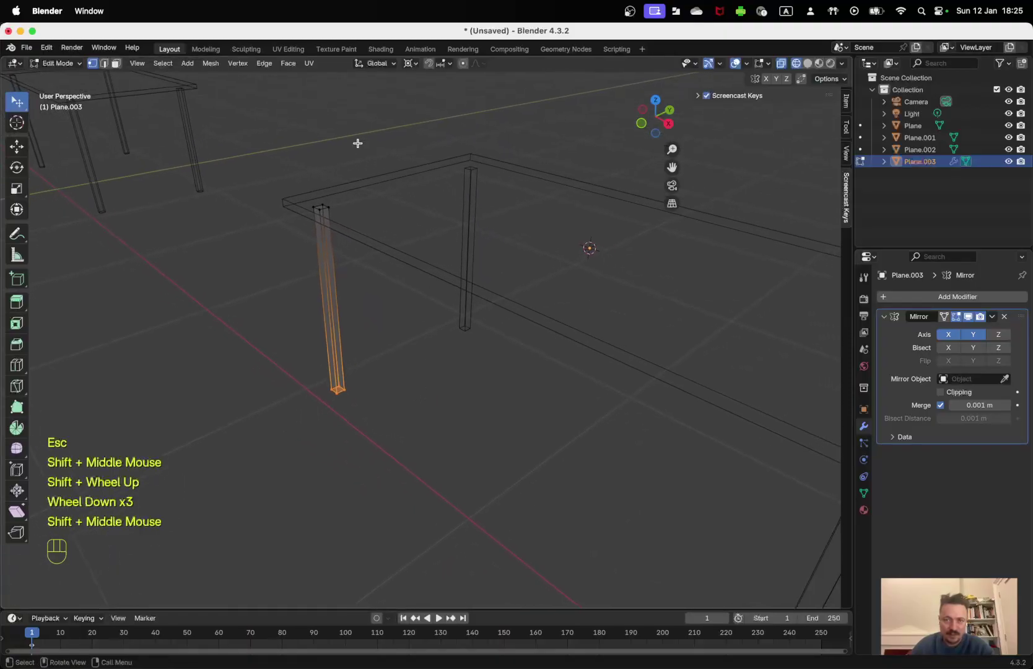
pyautogui.click(411, 64)
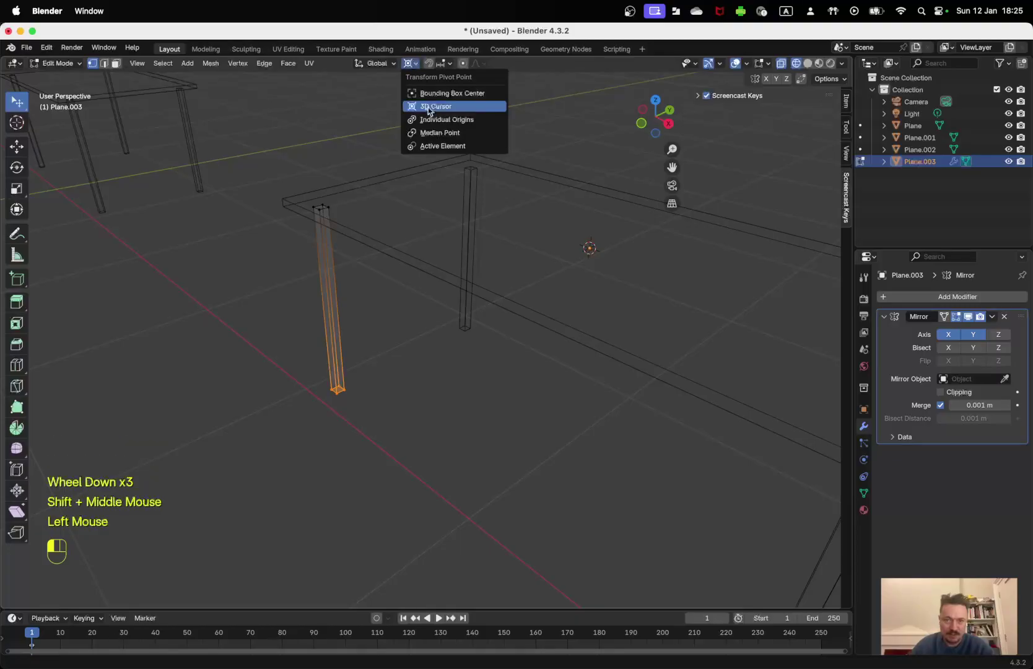
pyautogui.click(432, 133)
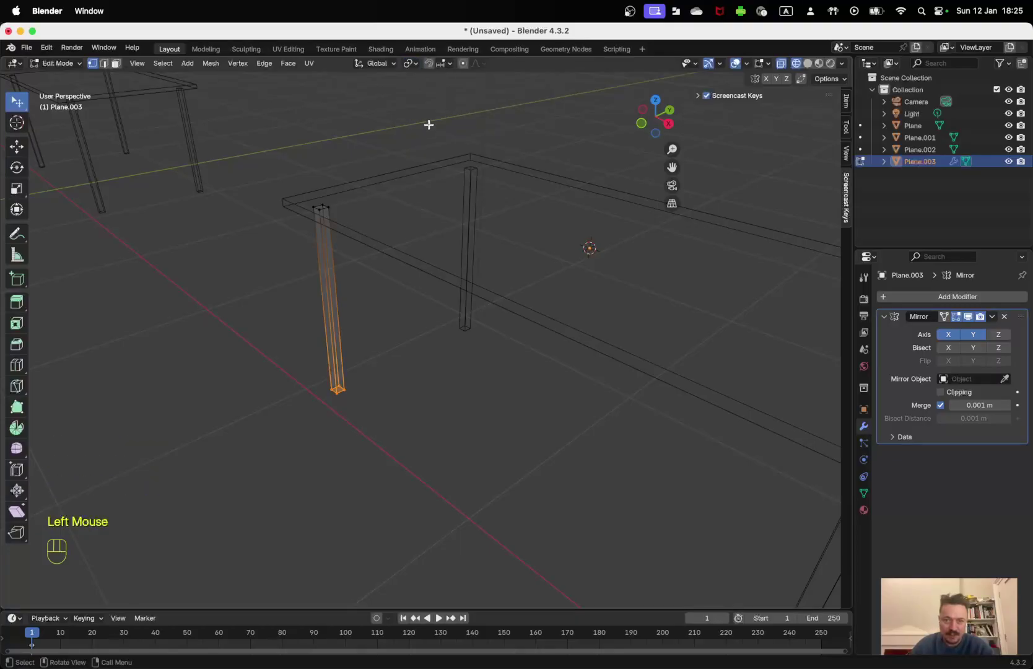
# - Try to scale down the leg's bottom vertices about their median point and view the whole table
pyautogui.press('s')
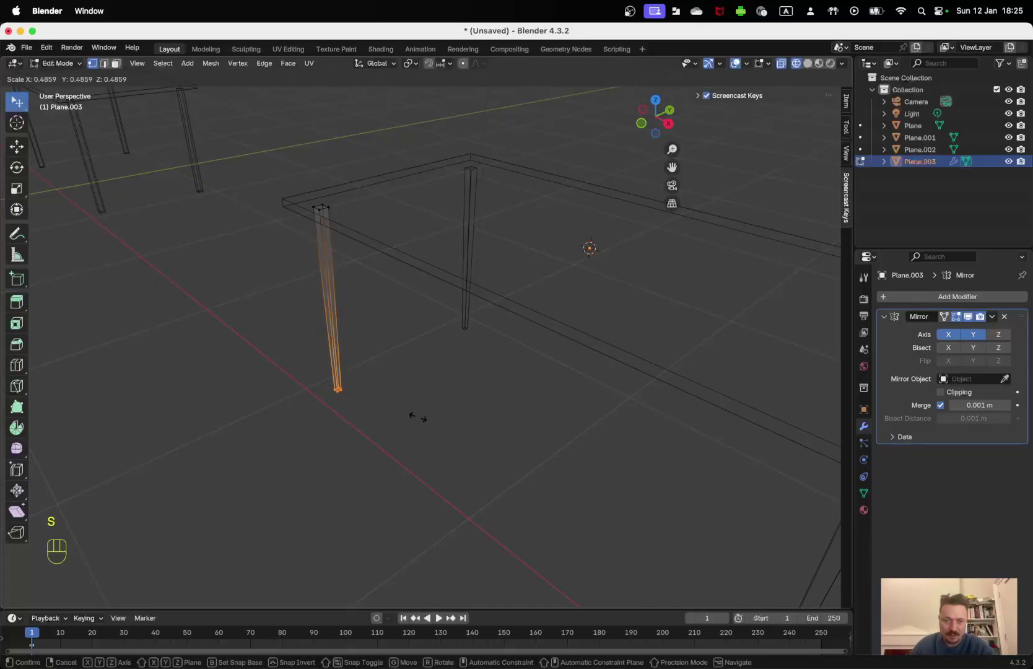
pyautogui.press('Escape')
pyautogui.scroll(-2, 369, 407)
pyautogui.scroll(2, 384, 404)
pyautogui.moveTo(390, 403); pyautogui.dragTo(452, 406, button='middle')
pyautogui.scroll(-2, 446, 400)
pyautogui.keyDown('shift'); pyautogui.scroll(1, 434, 404); pyautogui.keyUp('shift')
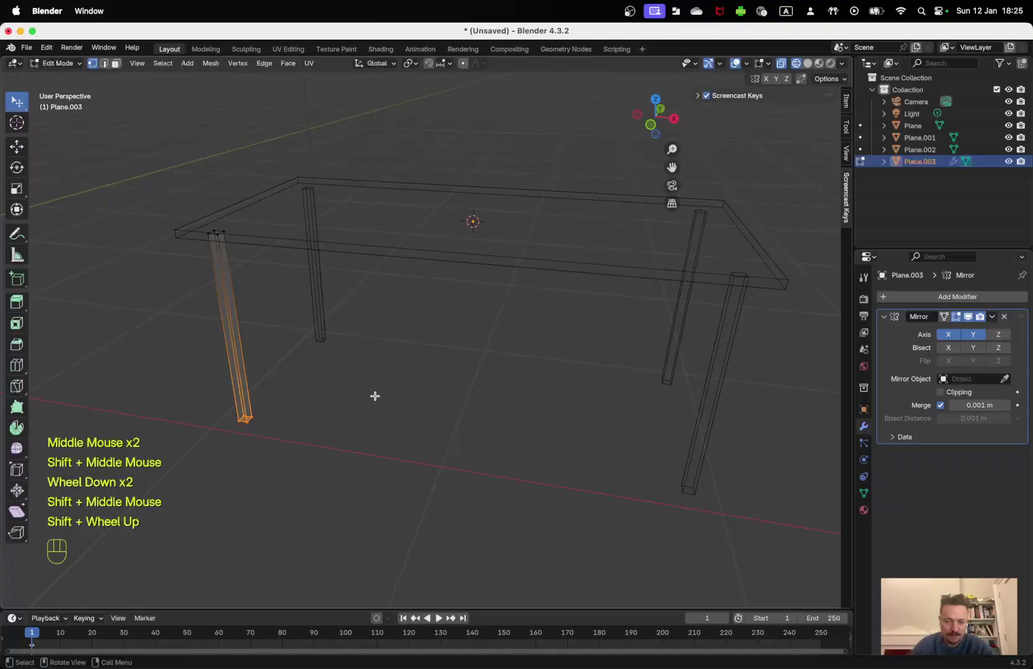
# - Scale the leg's selected bottom vertices by a factor of 0.6
pyautogui.press('s')
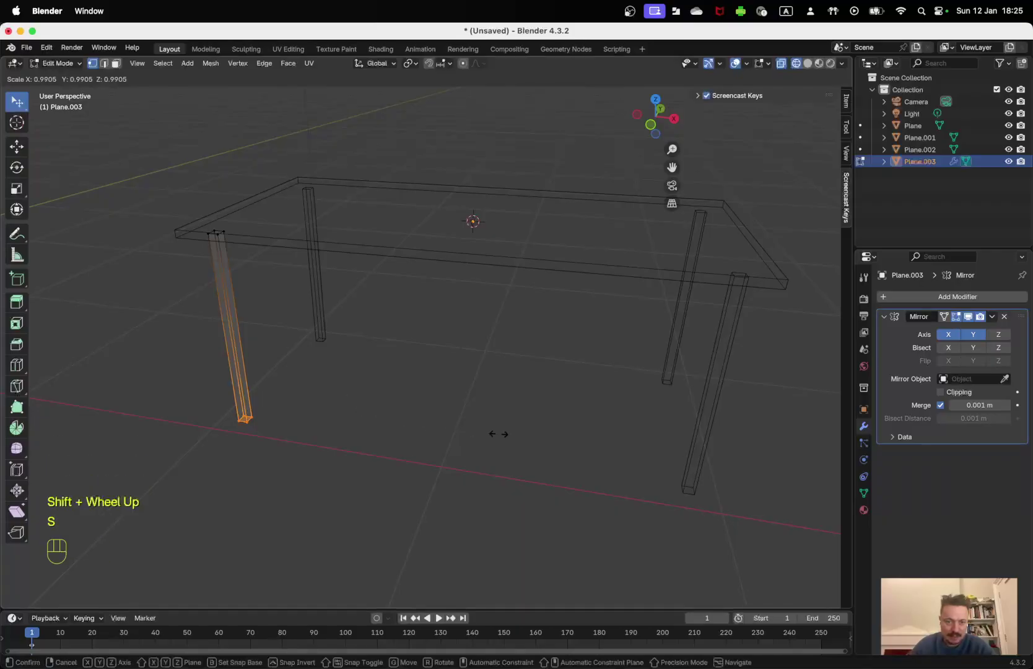
pyautogui.press('.')
pyautogui.press('KP_6')
pyautogui.press('Return')
# - Return to Object Mode, switch the viewport to Solid shading and clear the selection to examine the tapered legs
pyautogui.press('Tab')
pyautogui.press('z')
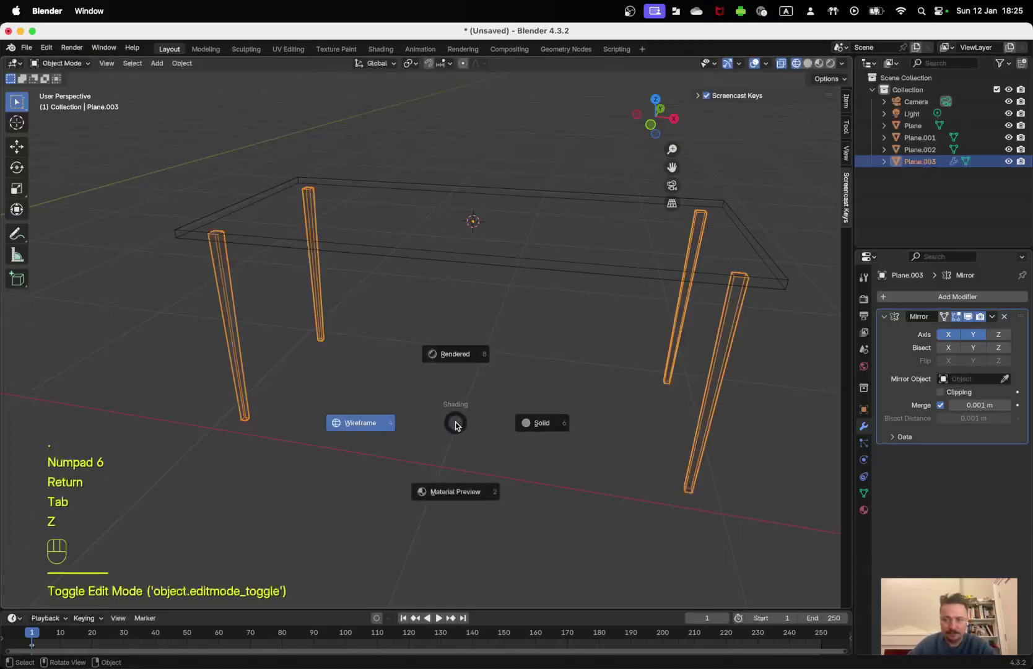
pyautogui.click(567, 428)
pyautogui.press('a')
pyautogui.press('a')
pyautogui.moveTo(531, 427)
pyautogui.mouseDown(button='middle')
pyautogui.moveTo(576, 392)
pyautogui.moveTo(627, 384)
pyautogui.moveTo(483, 390)
pyautogui.mouseUp(button='middle')
pyautogui.scroll(2, 480, 392)
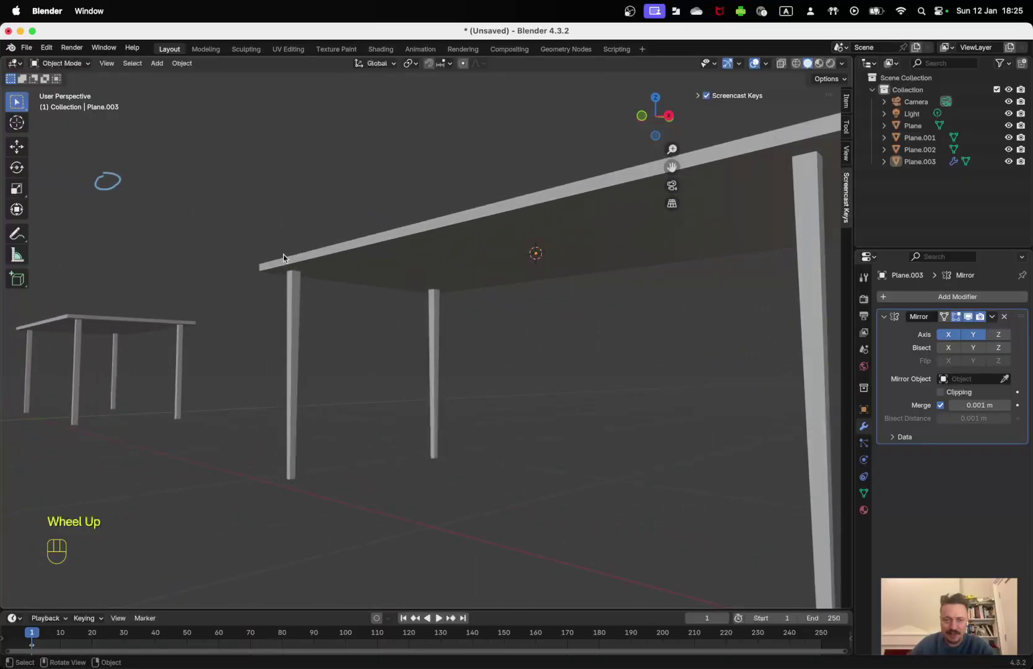
pyautogui.moveTo(389, 400); pyautogui.dragTo(466, 434, button='middle')
pyautogui.keyDown('shift'); pyautogui.moveTo(466, 434); pyautogui.dragTo(352, 411, button='middle'); pyautogui.keyUp('shift')
pyautogui.moveTo(351, 411); pyautogui.dragTo(388, 412, button='middle')
pyautogui.keyDown('shift'); pyautogui.moveTo(387, 412); pyautogui.dragTo(465, 410, button='middle'); pyautogui.keyUp('shift')
# - Select the mirrored legs, enter Edit Mode and try scaling up the bottom vertices
pyautogui.click(254, 251)
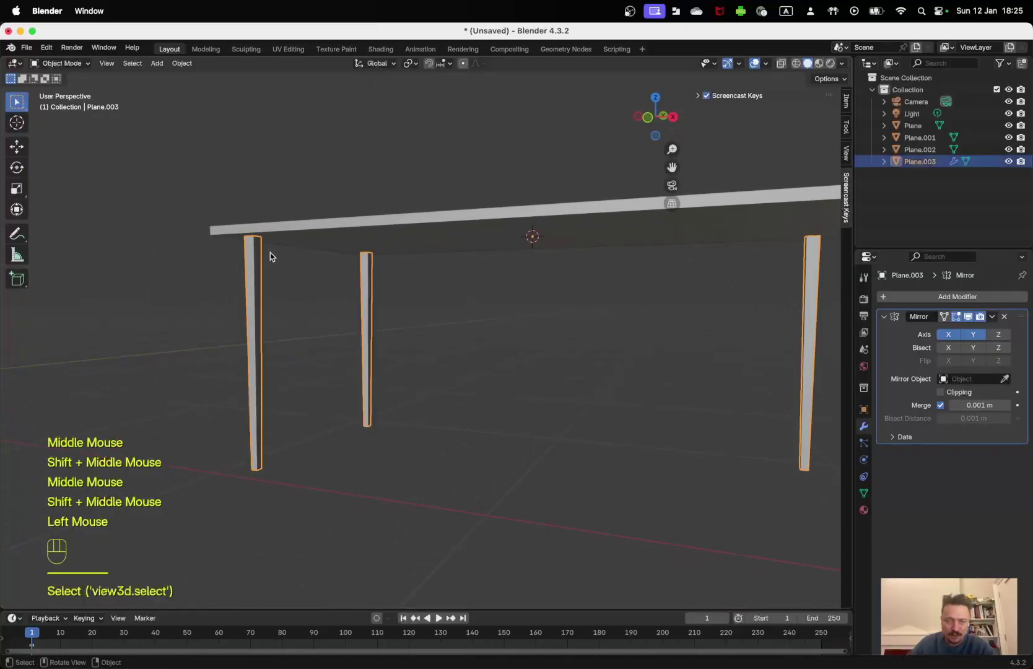
pyautogui.keyDown('shift'); pyautogui.moveTo(334, 286); pyautogui.dragTo(268, 254, button='middle'); pyautogui.keyUp('shift')
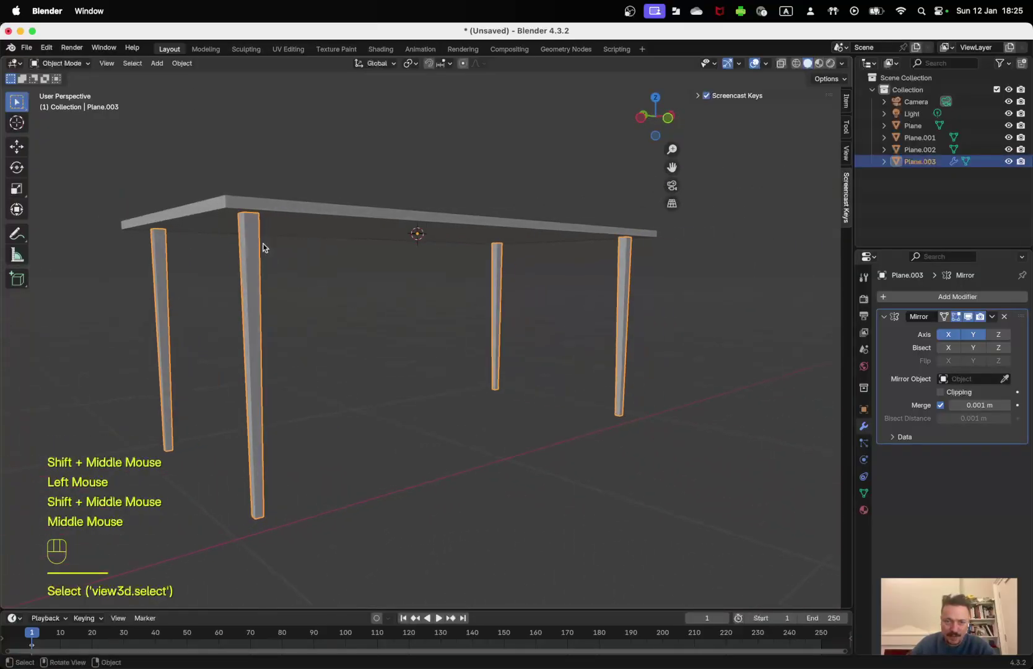
pyautogui.press('Tab')
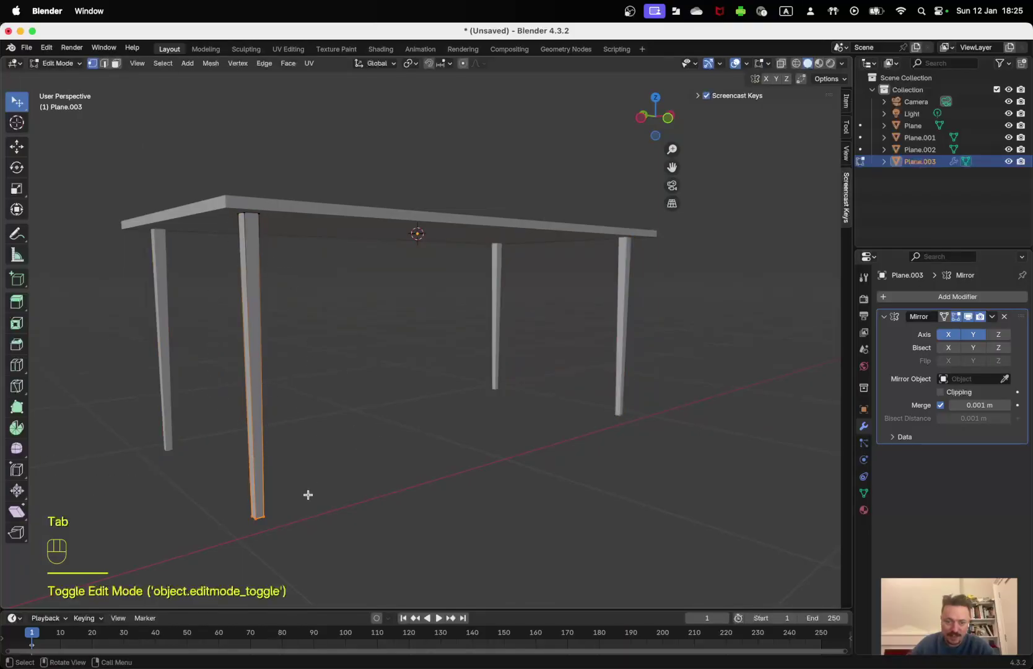
pyautogui.press('s')
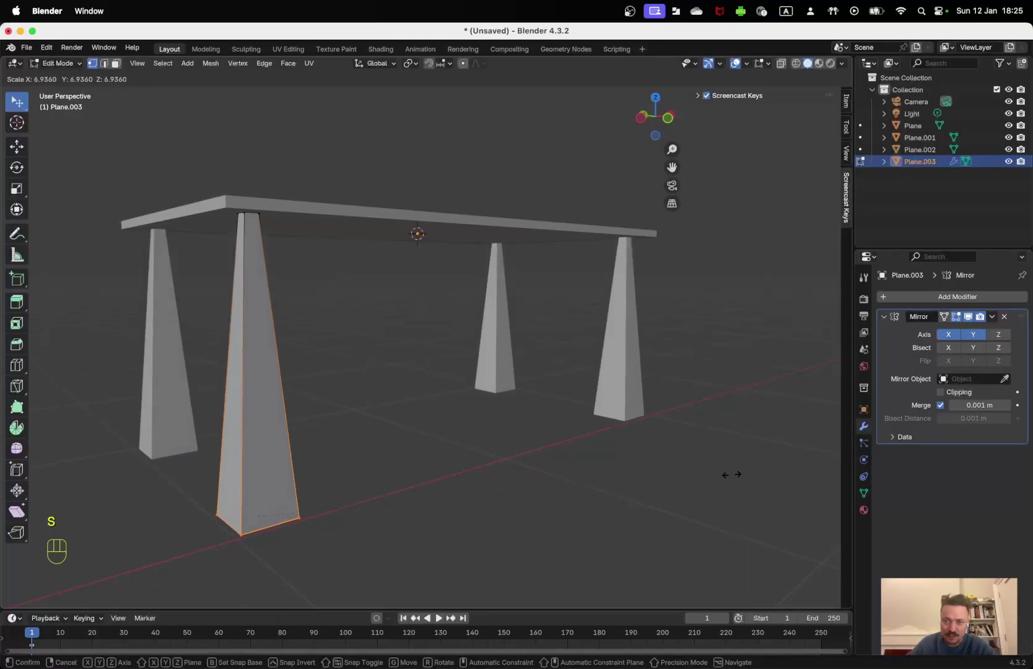
pyautogui.press('Escape')
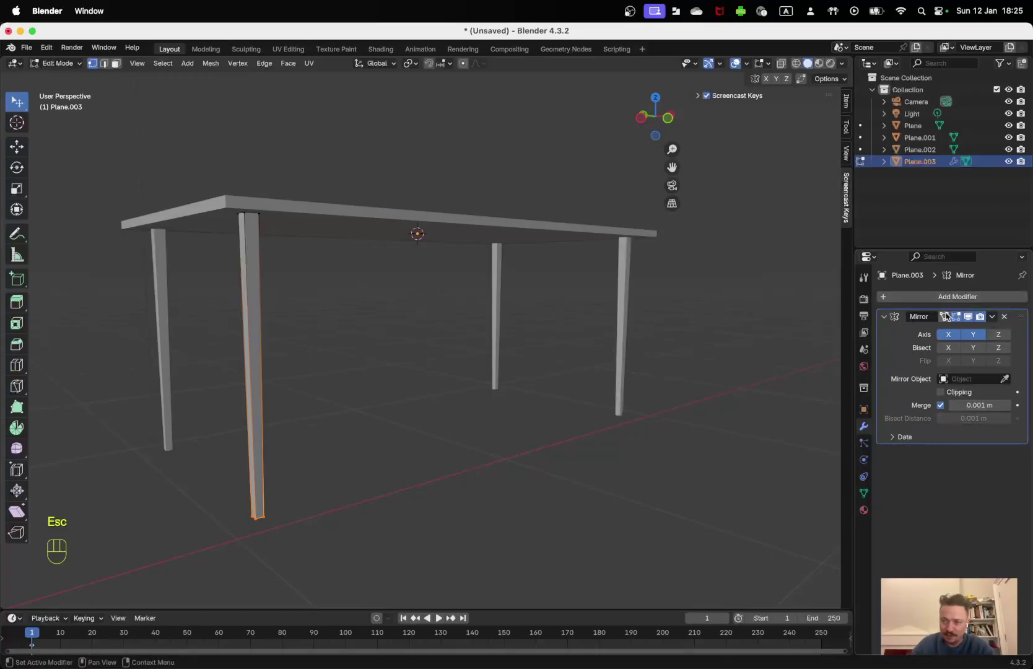
pyautogui.doubleClick(903, 438)
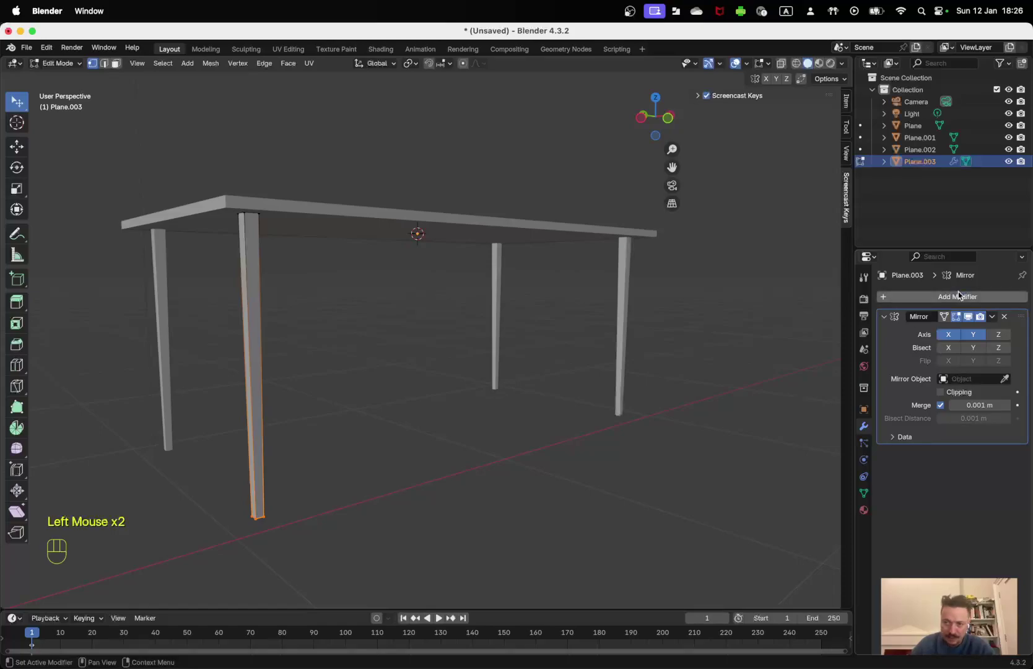
pyautogui.moveTo(627, 385); pyautogui.dragTo(498, 422, button='middle')
pyautogui.moveTo(498, 422); pyautogui.dragTo(500, 421, button='middle')
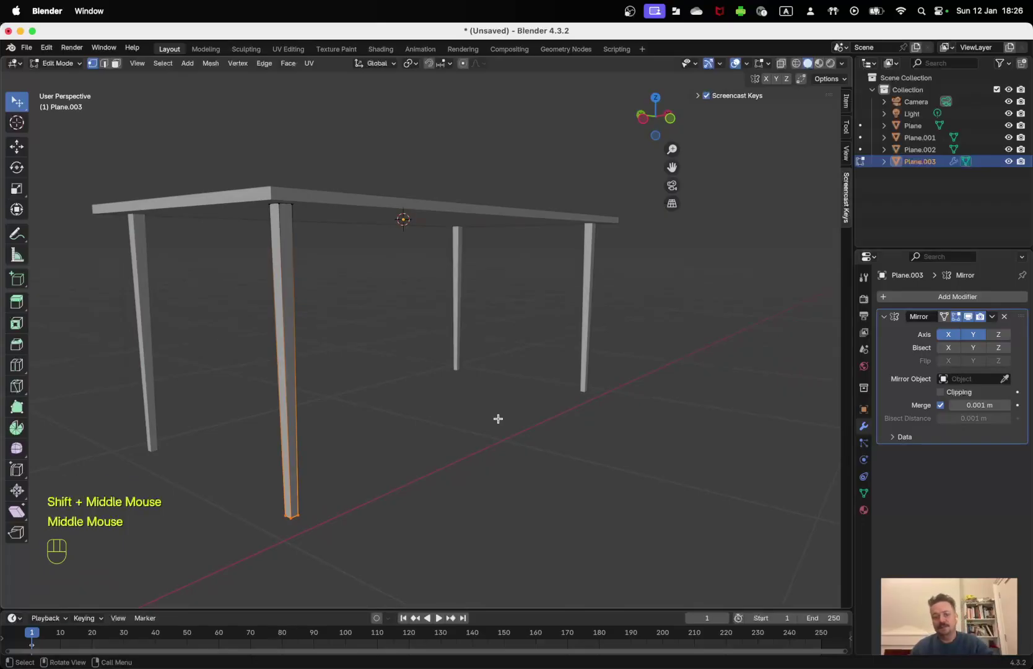
pyautogui.moveTo(443, 438); pyautogui.dragTo(382, 491, button='middle')
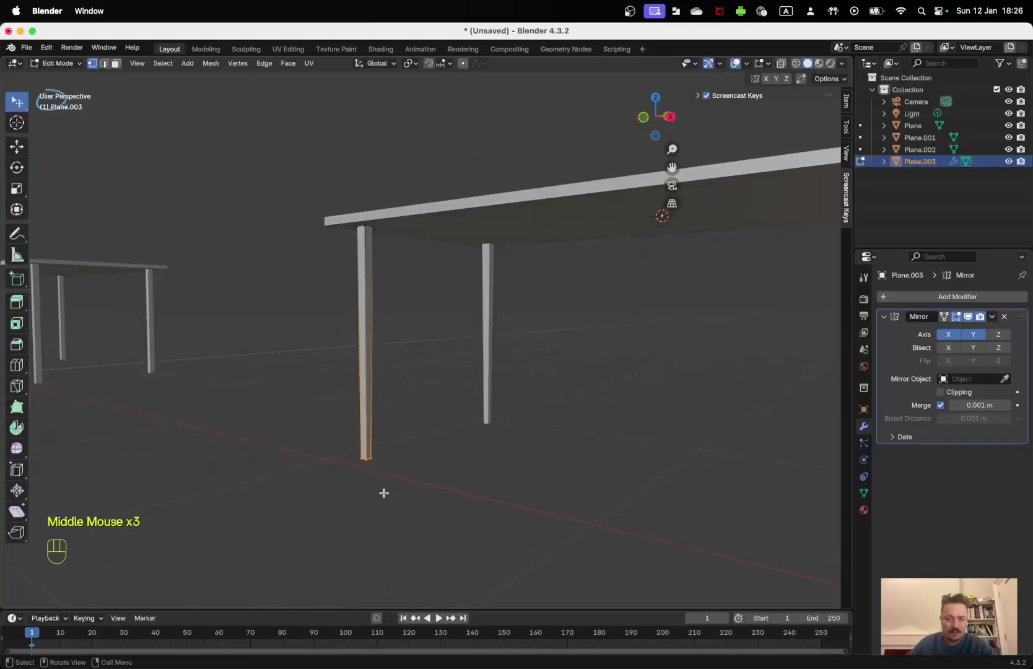
pyautogui.keyDown('shift'); pyautogui.moveTo(567, 466); pyautogui.dragTo(460, 467, button='middle'); pyautogui.keyUp('shift')
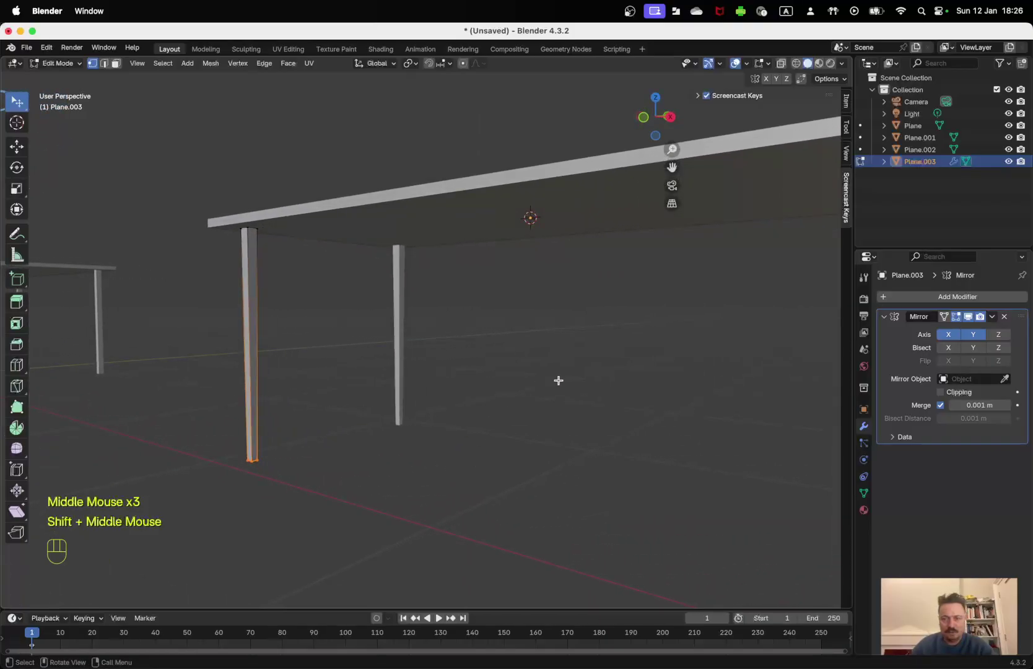
pyautogui.moveTo(595, 354); pyautogui.dragTo(474, 403, button='middle')
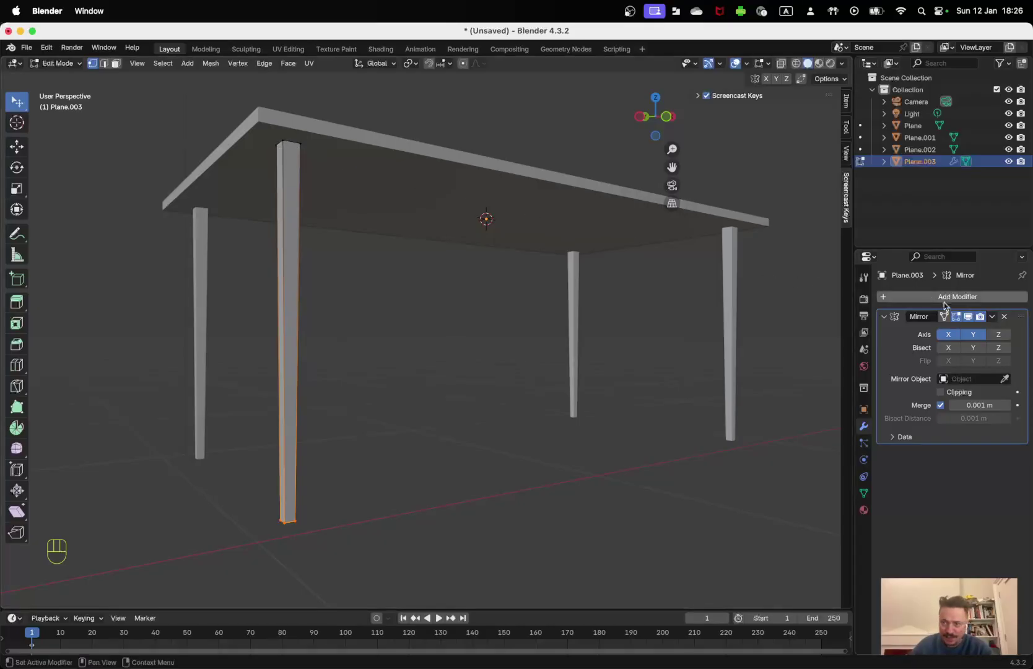
# - Collapse the Mirror modifier's settings and add a Bevel modifier to the mirrored leg object
pyautogui.click(884, 316)
pyautogui.click(903, 298)
pyautogui.moveTo(902, 298)
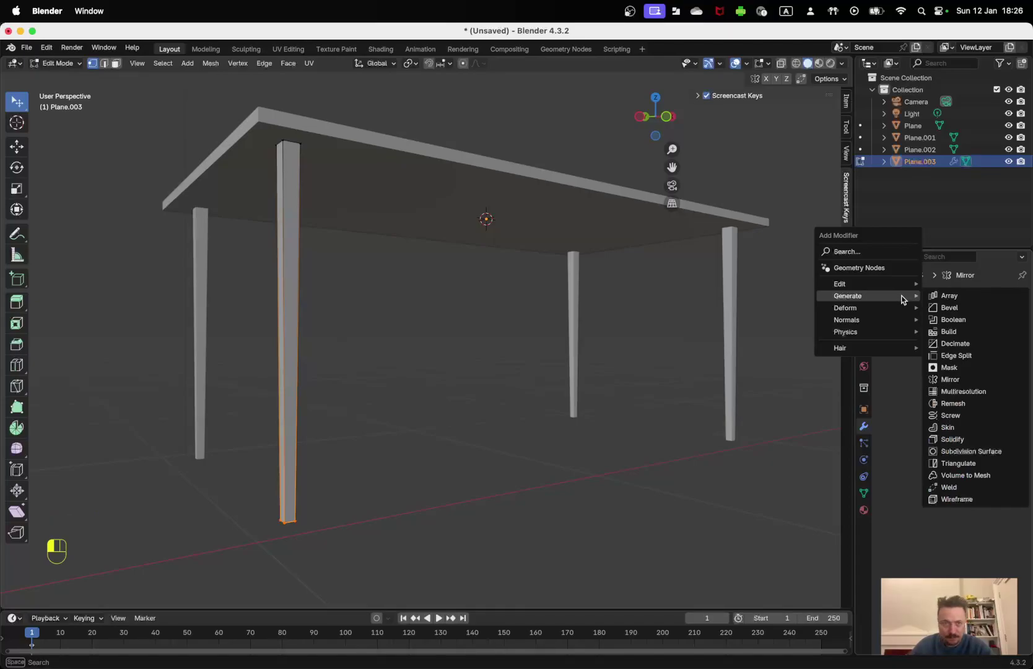
pyautogui.click(950, 307)
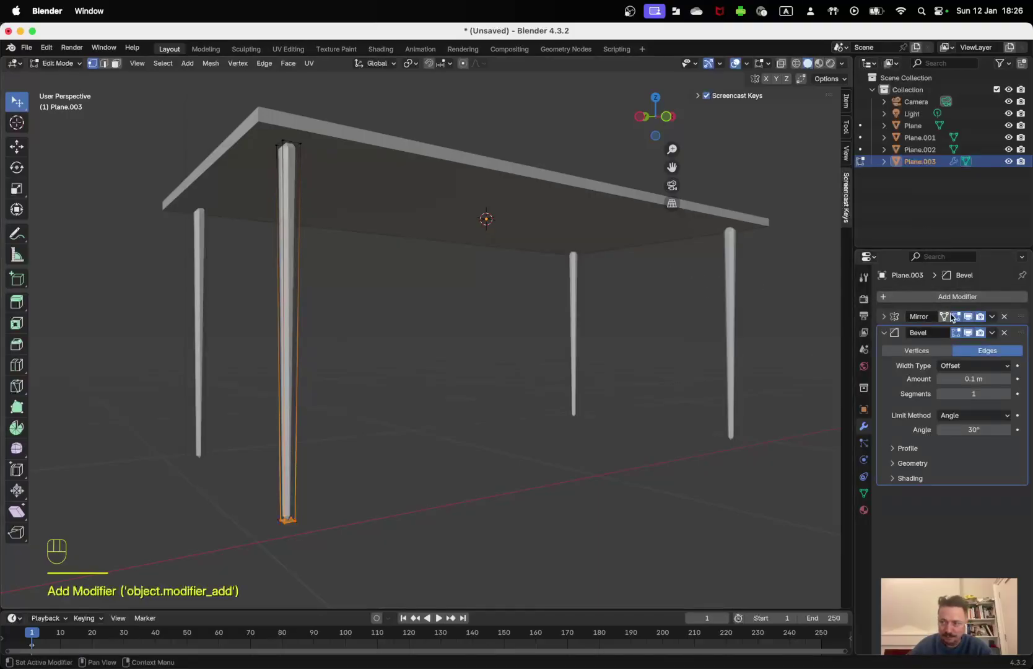
pyautogui.moveTo(309, 179); pyautogui.dragTo(245, 182, button='middle')
pyautogui.hotkey('shift', 'b')
pyautogui.moveTo(182, 180); pyautogui.dragTo(279, 226)
pyautogui.moveTo(372, 273); pyautogui.dragTo(301, 176, button='middle')
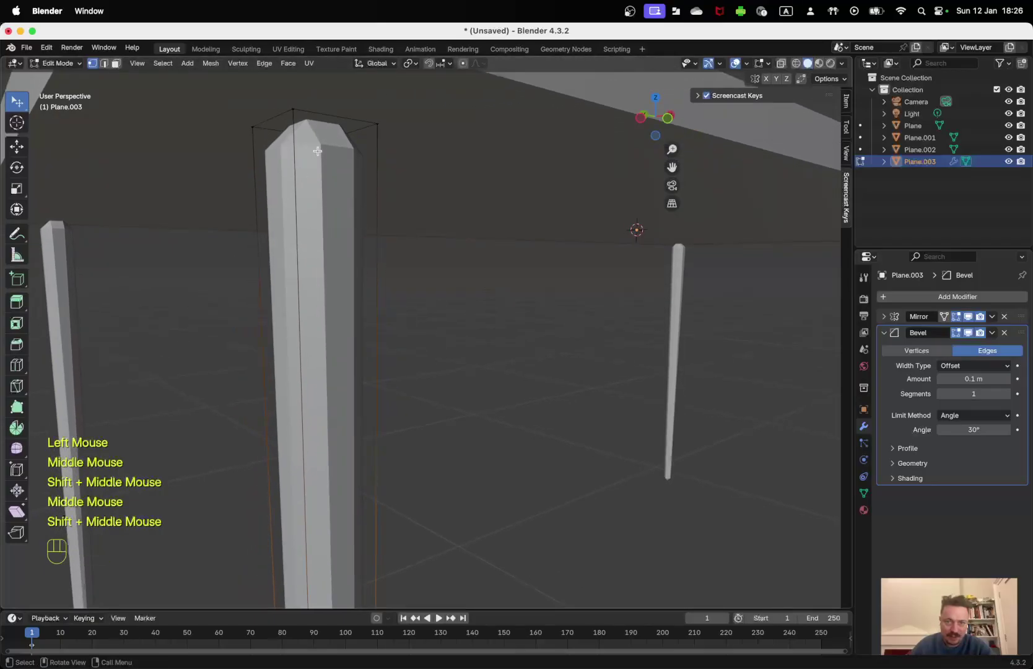
pyautogui.click(886, 333)
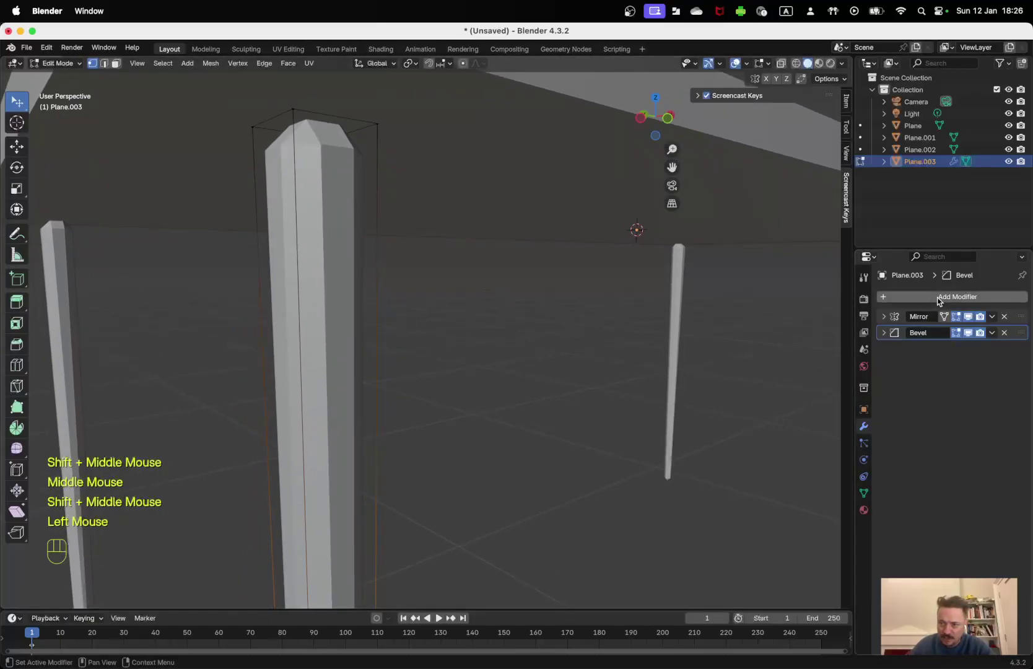
pyautogui.click(939, 299)
pyautogui.moveTo(937, 298)
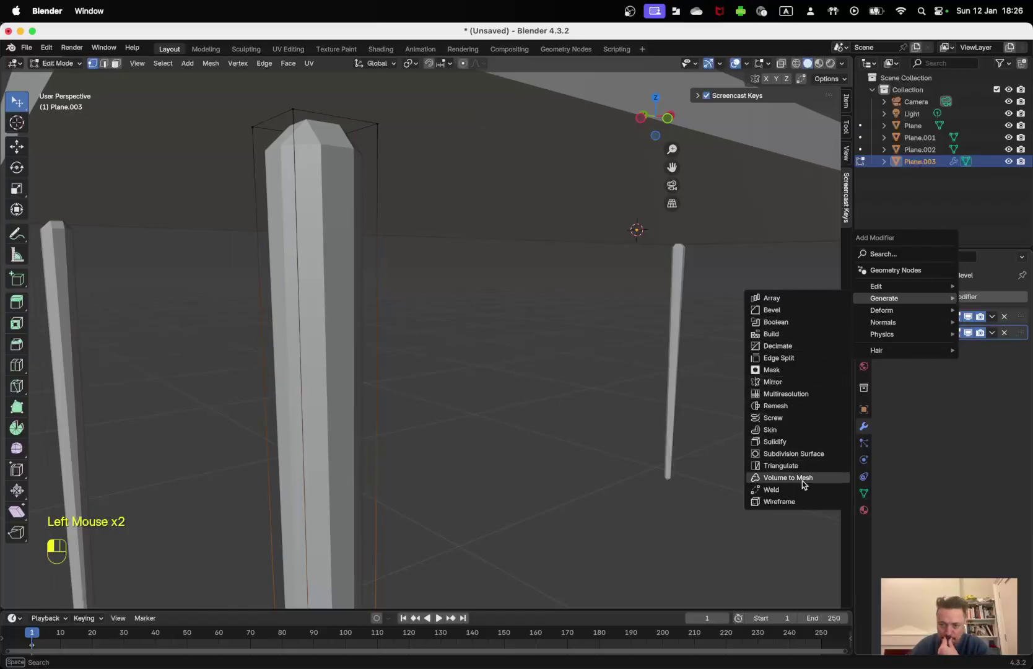
pyautogui.click(952, 405)
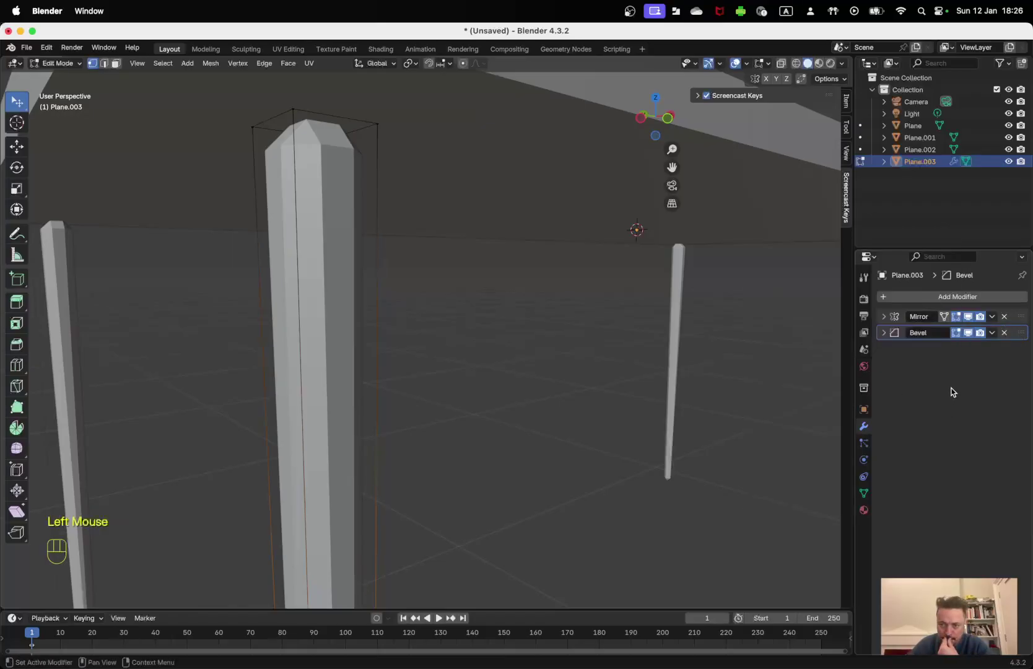
pyautogui.click(884, 334)
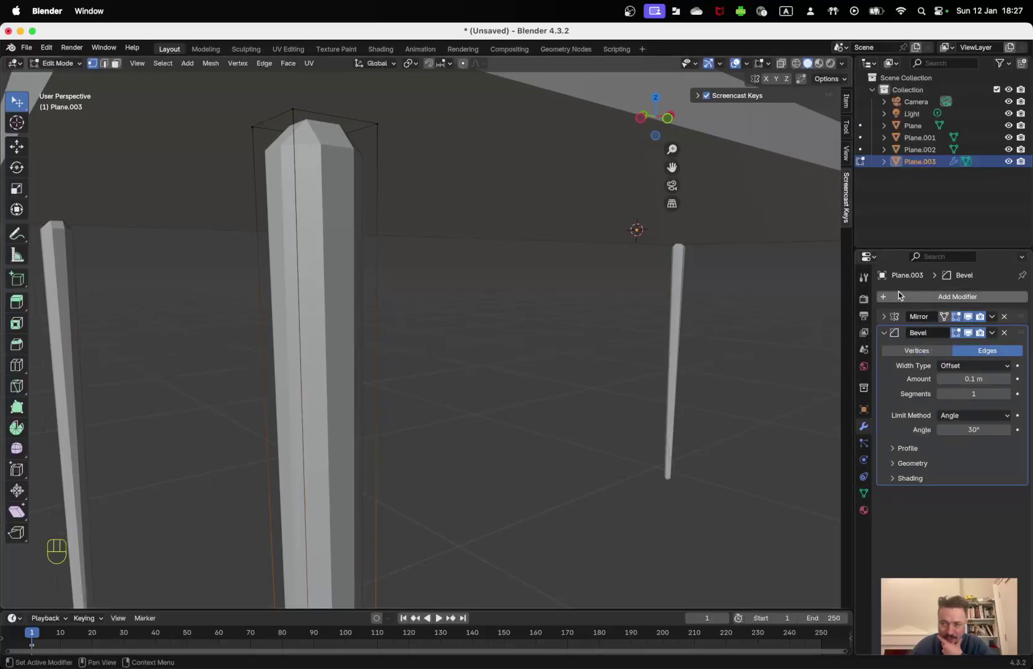
pyautogui.click(994, 333)
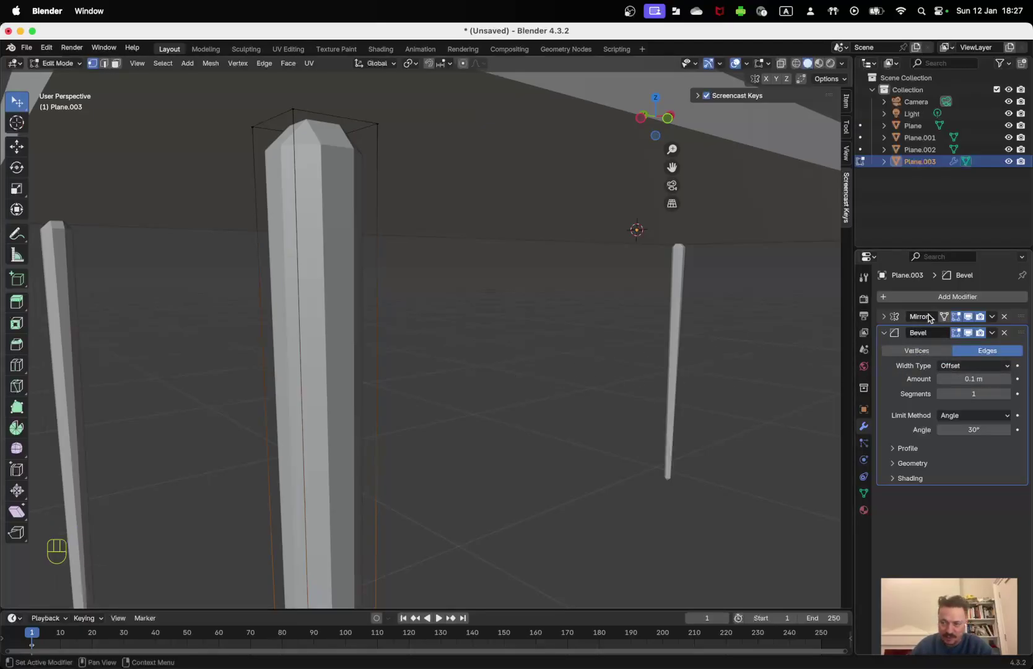
pyautogui.click(885, 333)
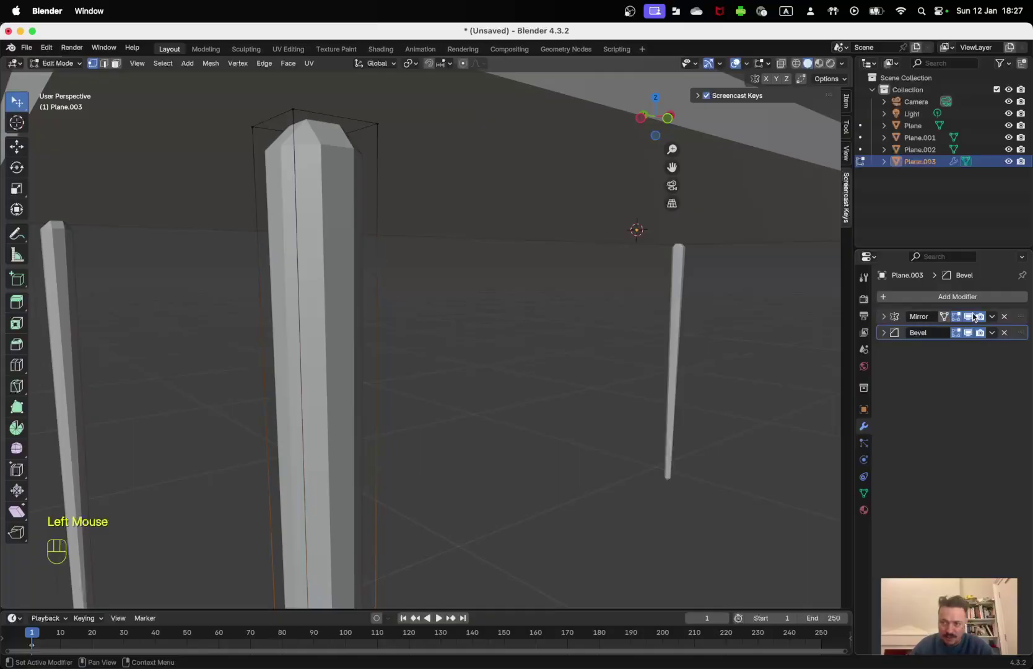
pyautogui.click(887, 334)
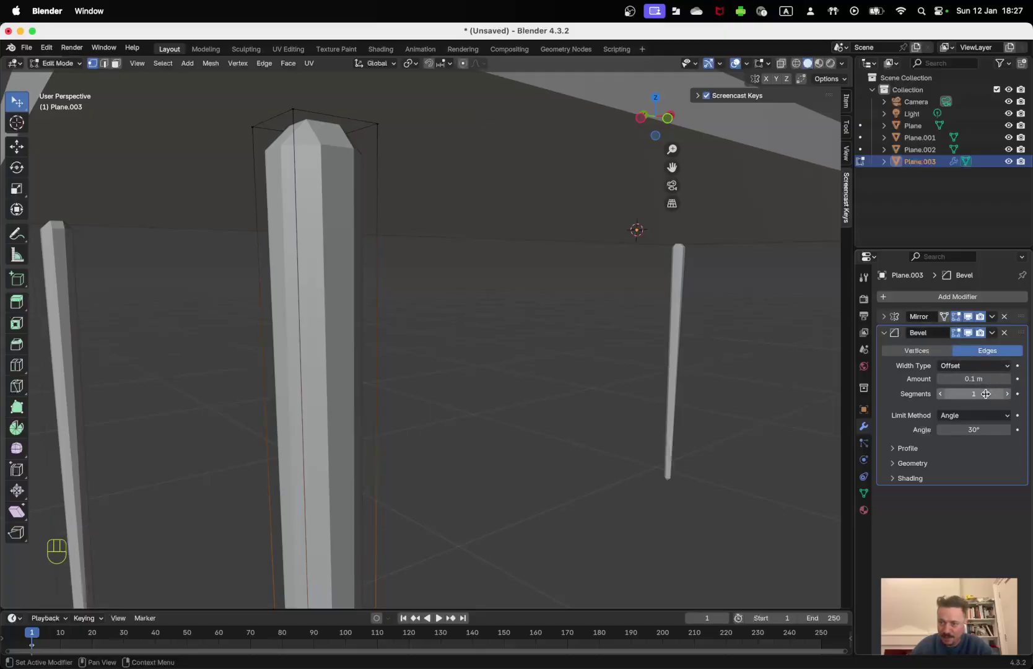
# - Set the Bevel modifier's amount to 0.05 m
pyautogui.click(969, 378)
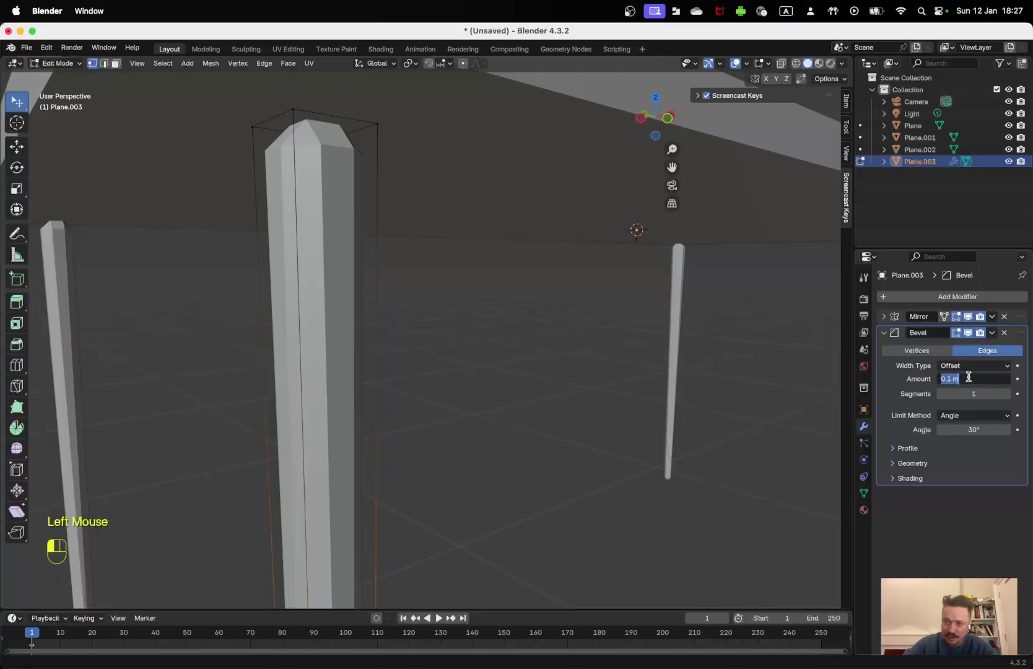
pyautogui.press('BackSpace')
pyautogui.write('.0')
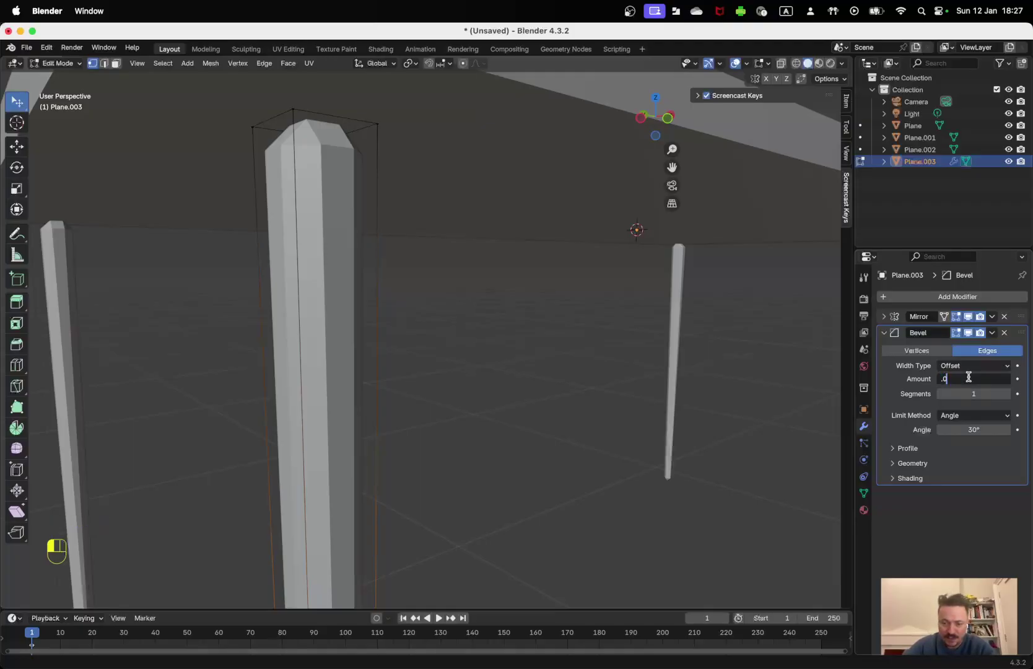
pyautogui.write('5')
pyautogui.press('Return')
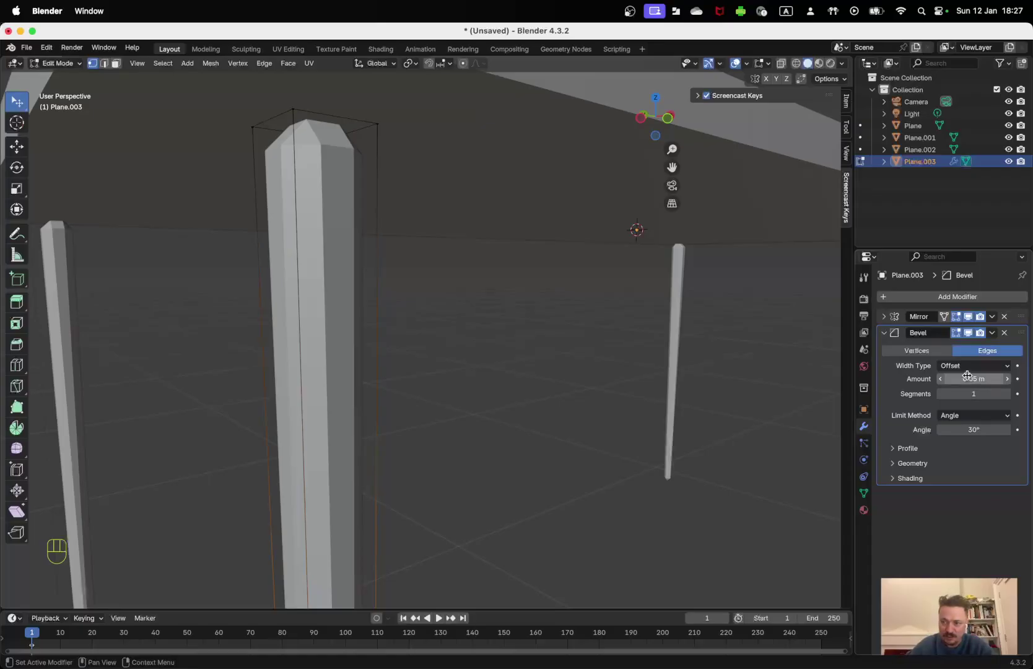
# - Adjust the Bevel modifier's amount to 0.01 m
pyautogui.moveTo(938, 385)
pyautogui.mouseDown()
pyautogui.moveTo(979, 379)
pyautogui.moveTo(941, 380)
pyautogui.mouseUp()
pyautogui.click(1017, 379)
pyautogui.click(1016, 379)
pyautogui.click(1008, 379)
pyautogui.click(1008, 379)
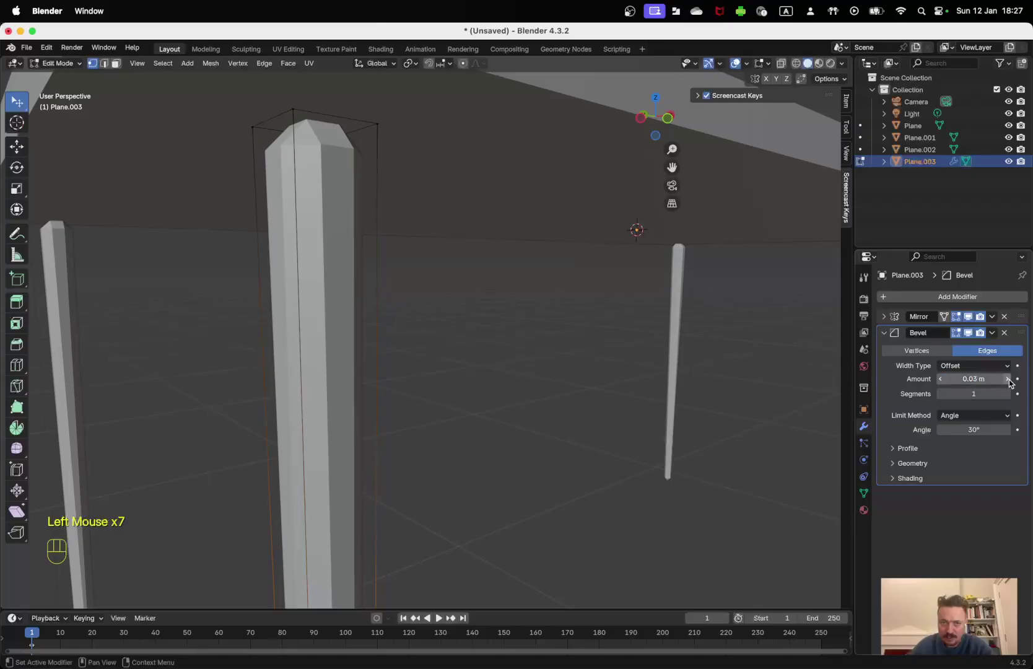
pyautogui.click(940, 379)
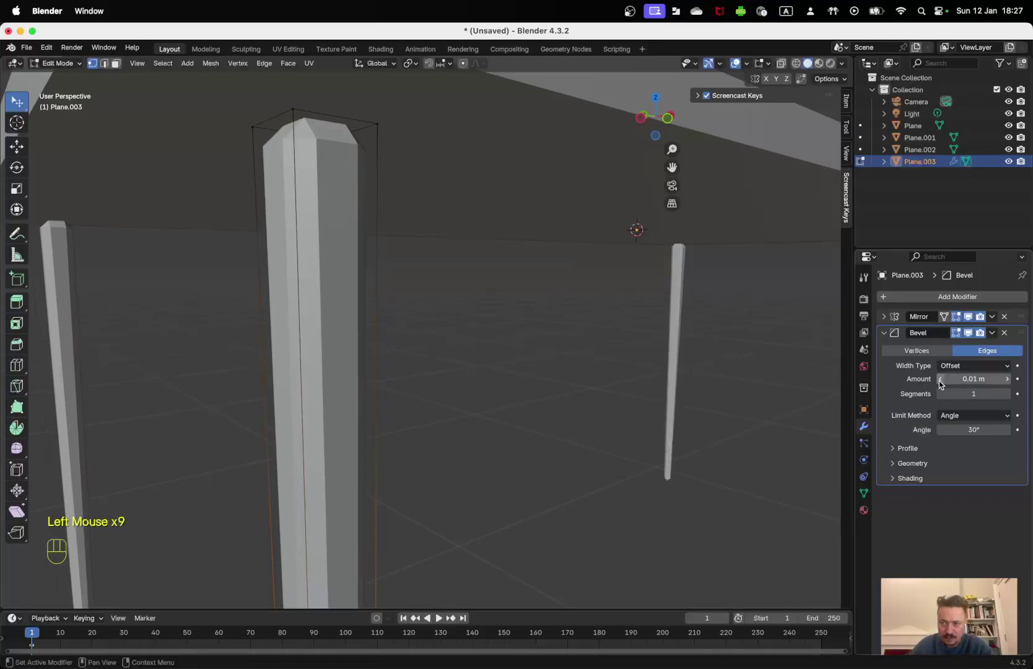
# - Increase the Bevel modifier's segments to 4
pyautogui.click(1006, 394)
pyautogui.click(1007, 394)
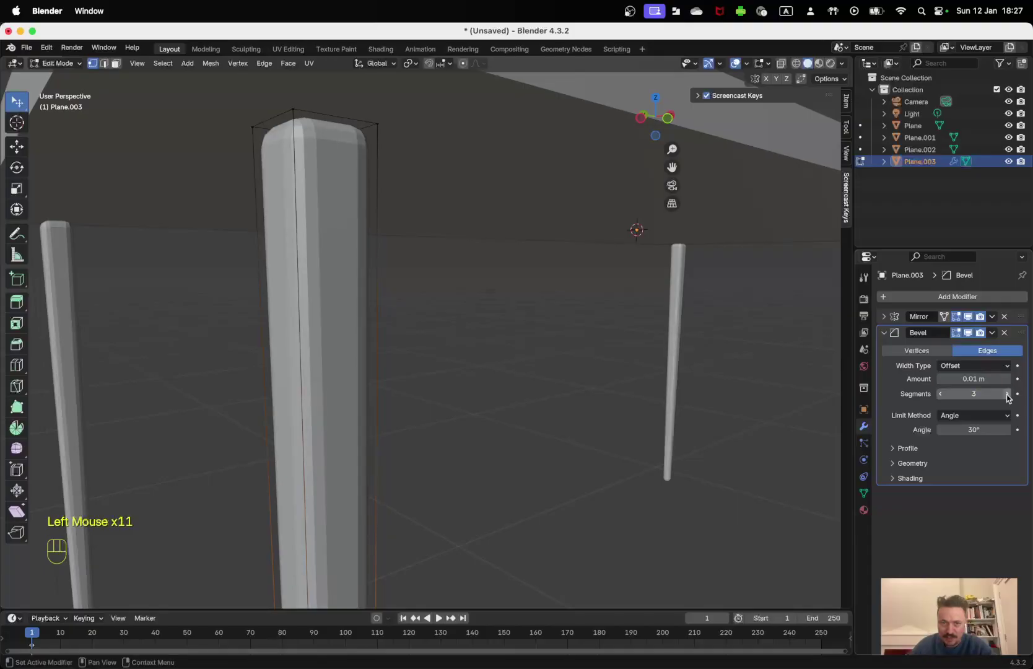
pyautogui.click(1007, 394)
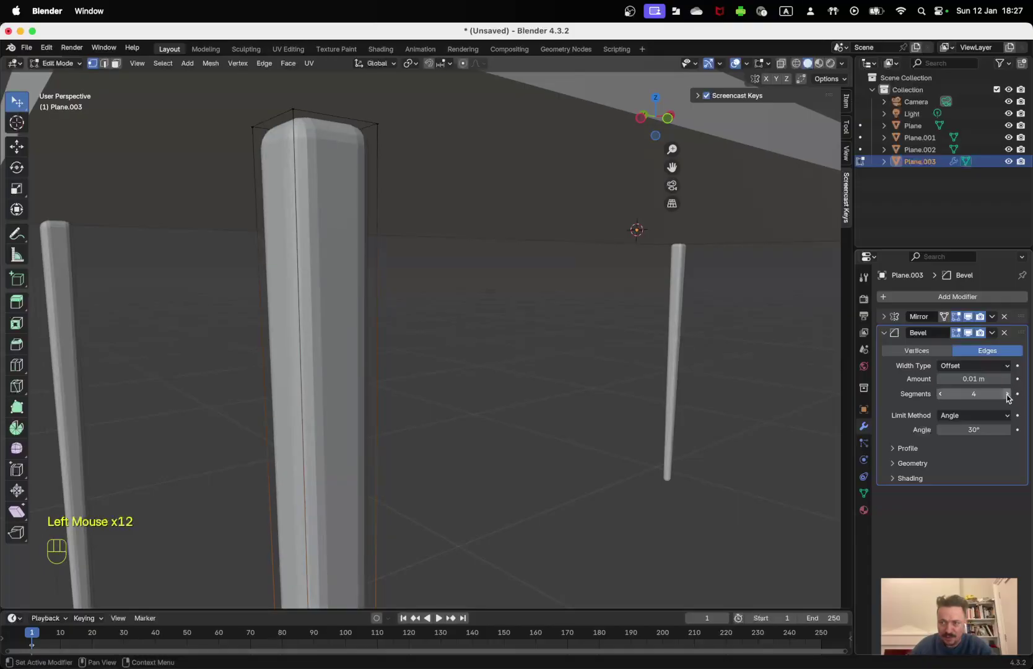
# - Examine the rounded bevel at the top of the leg from several sides
pyautogui.scroll(-1, 511, 263)
pyautogui.moveTo(511, 263)
pyautogui.mouseDown(button='middle')
pyautogui.moveTo(523, 244)
pyautogui.moveTo(462, 235)
pyautogui.moveTo(435, 245)
pyautogui.moveTo(514, 261)
pyautogui.moveTo(475, 259)
pyautogui.moveTo(491, 262)
pyautogui.mouseUp(button='middle')
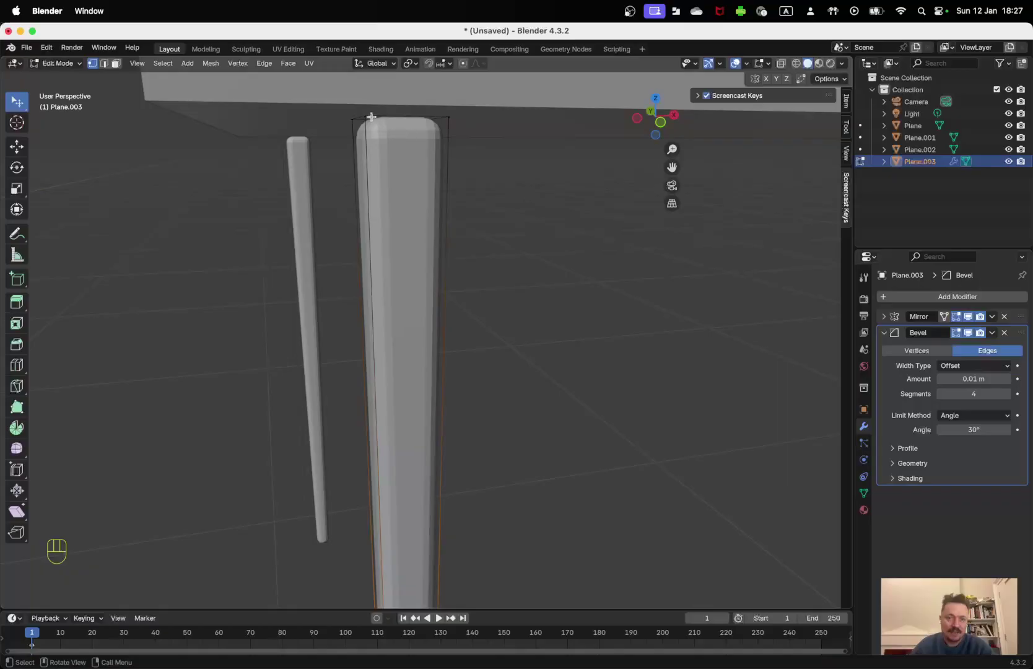
pyautogui.moveTo(407, 150); pyautogui.dragTo(500, 233, button='middle')
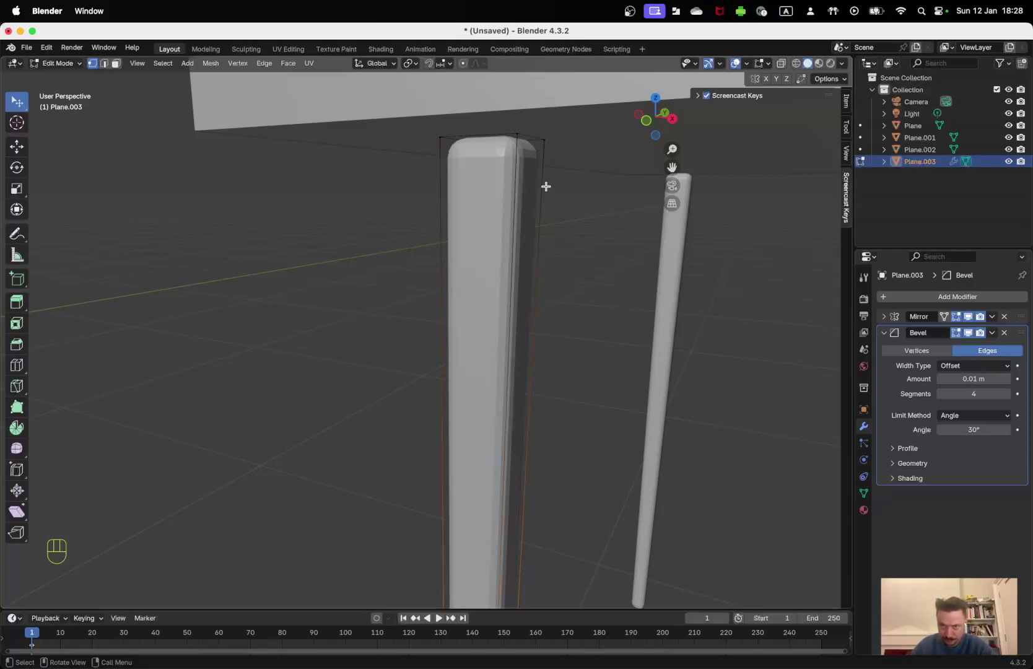
pyautogui.keyDown('shift'); pyautogui.moveTo(559, 173); pyautogui.dragTo(479, 191, button='middle'); pyautogui.keyUp('shift')
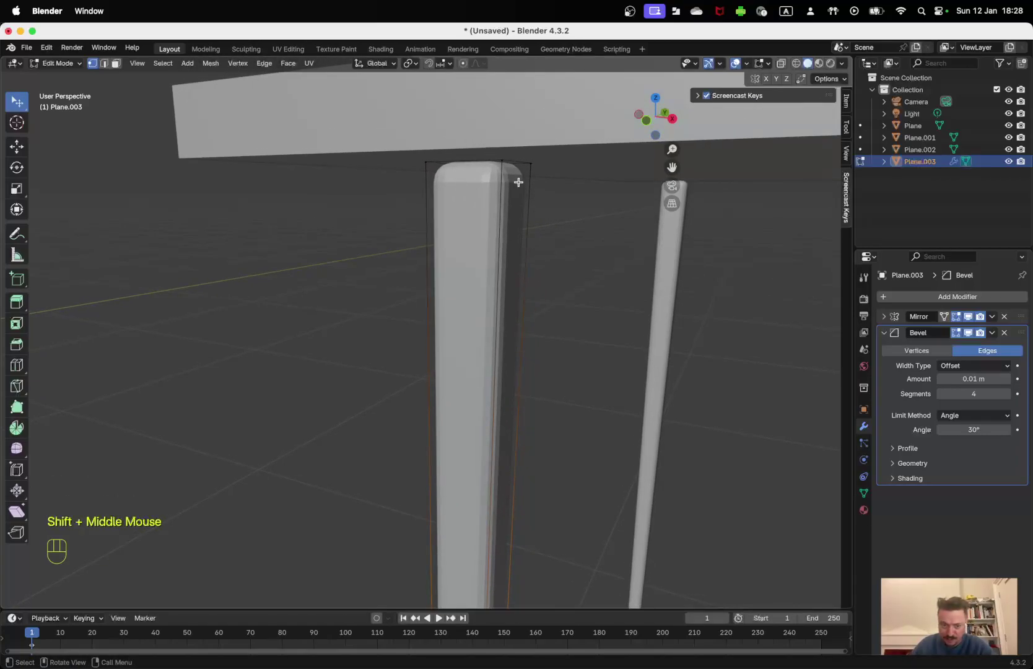
pyautogui.press('ctrl')
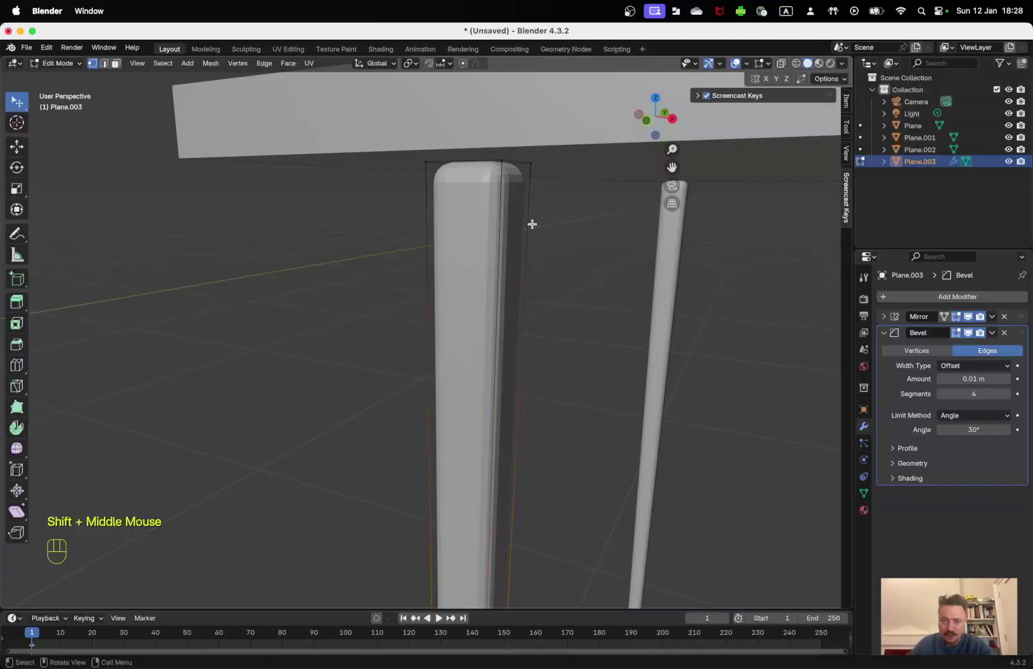
pyautogui.press('ctrl')
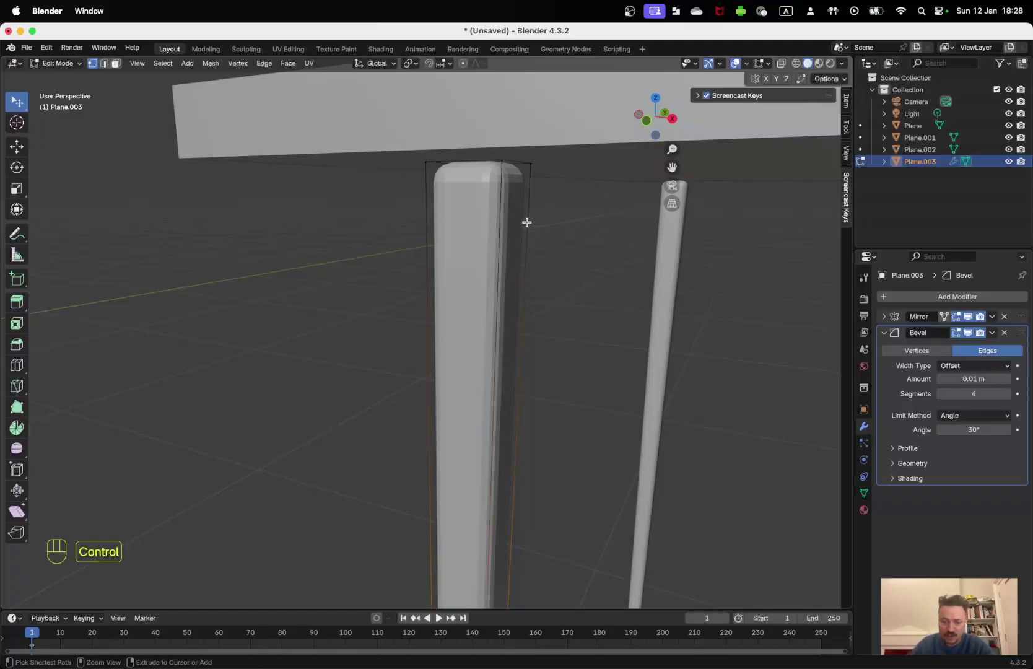
pyautogui.hotkey('ctrl', 'r')
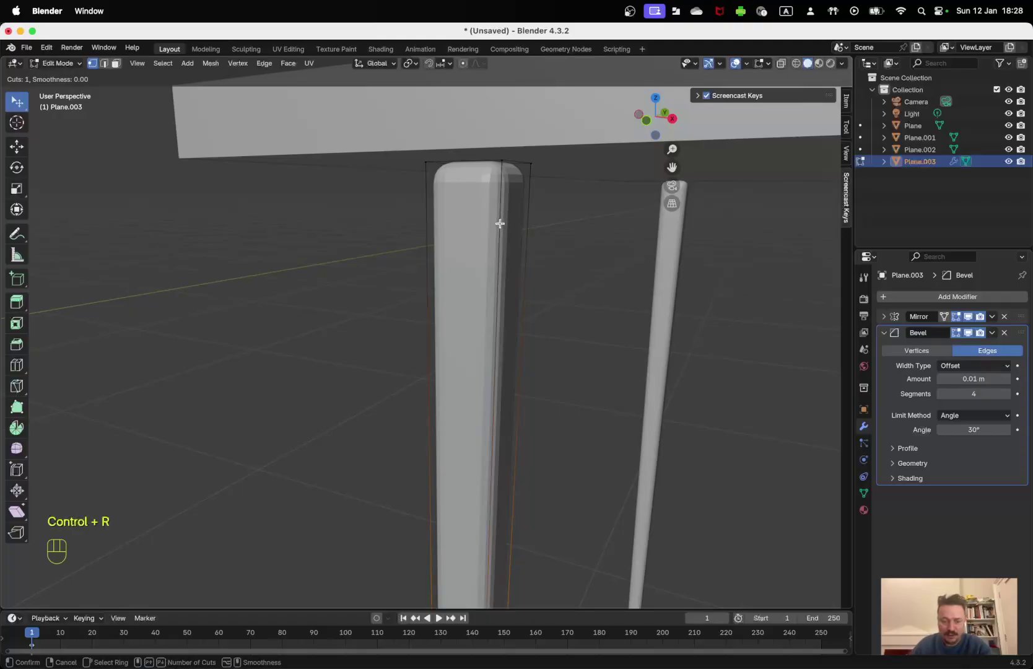
pyautogui.press('a')
pyautogui.press('a')
pyautogui.press('a')
pyautogui.scroll(3, 535, 217)
pyautogui.scroll(-3, 535, 217)
pyautogui.scroll(3, 536, 216)
pyautogui.press('Escape')
# - Examine the edited table leg and its bevel from its top to its foot
pyautogui.moveTo(549, 267); pyautogui.dragTo(526, 228, button='middle')
pyautogui.scroll(1, 526, 228)
pyautogui.scroll(-3, 517, 249)
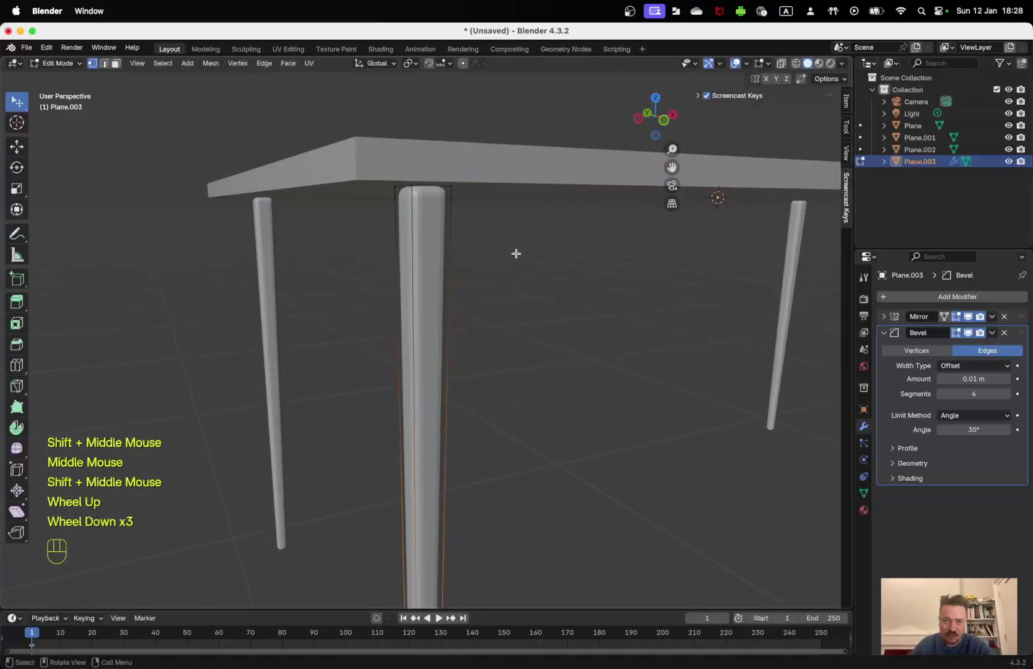
pyautogui.keyDown('shift'); pyautogui.moveTo(500, 300); pyautogui.dragTo(572, 118, button='middle'); pyautogui.keyUp('shift')
pyautogui.scroll(1, 558, 100)
pyautogui.keyDown('shift'); pyautogui.moveTo(561, 306); pyautogui.dragTo(552, 239, button='middle'); pyautogui.keyUp('shift')
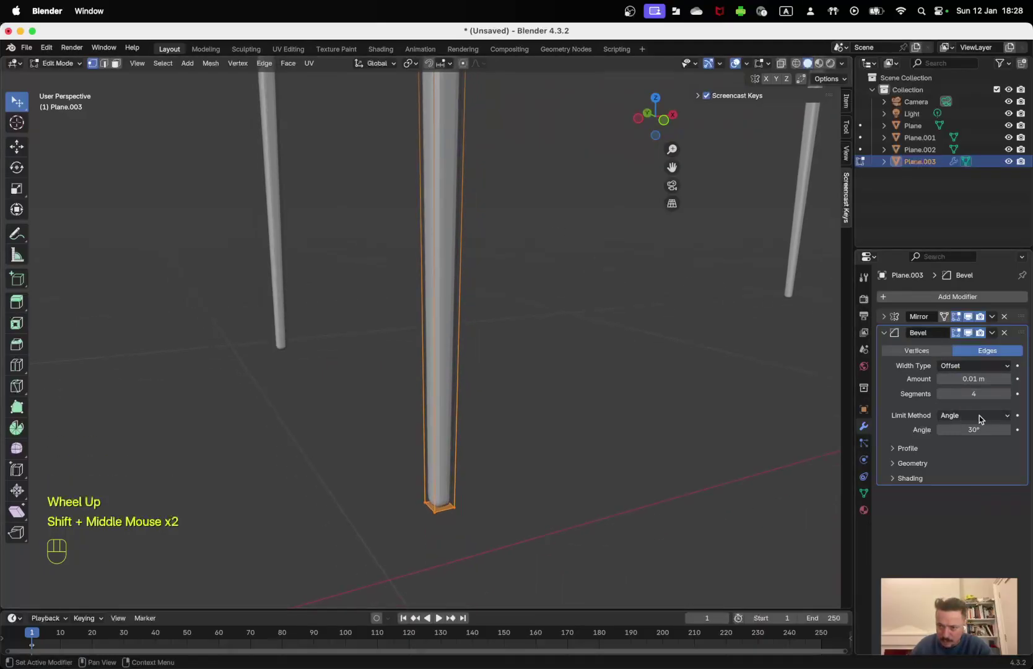
pyautogui.keyDown('shift'); pyautogui.moveTo(535, 358); pyautogui.dragTo(539, 448, button='middle'); pyautogui.keyUp('shift')
pyautogui.keyDown('shift'); pyautogui.moveTo(545, 278); pyautogui.dragTo(550, 330, button='middle'); pyautogui.keyUp('shift')
pyautogui.press('a')
pyautogui.scroll(2, 545, 276)
pyautogui.scroll(-7, 532, 264)
pyautogui.scroll(2, 485, 229)
pyautogui.keyDown('shift'); pyautogui.moveTo(483, 228); pyautogui.dragTo(522, 243, button='middle'); pyautogui.keyUp('shift')
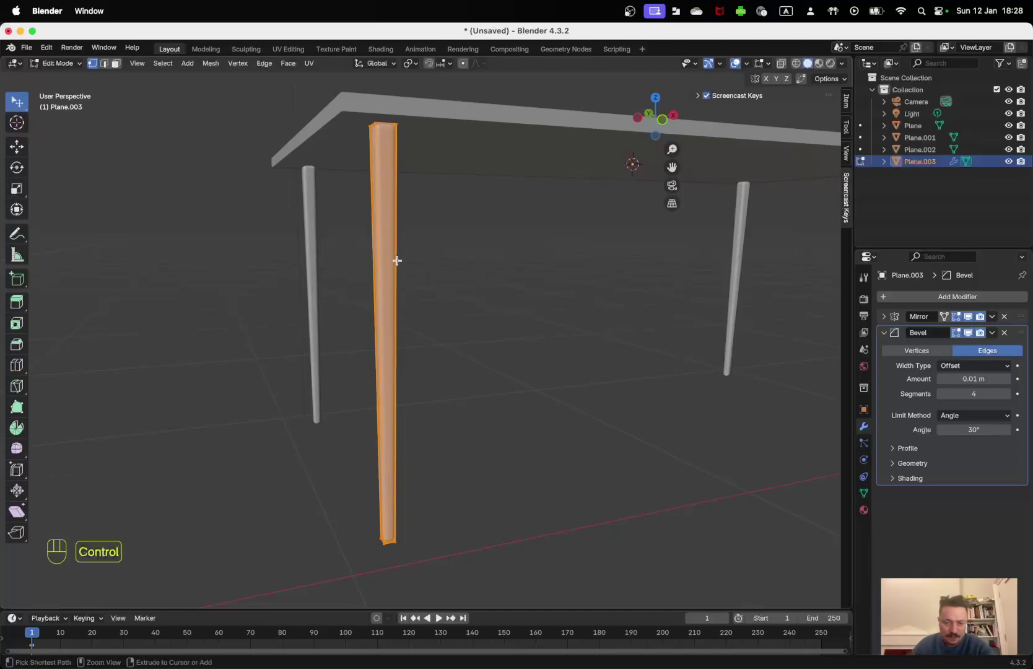
pyautogui.hotkey('ctrl', 'r')
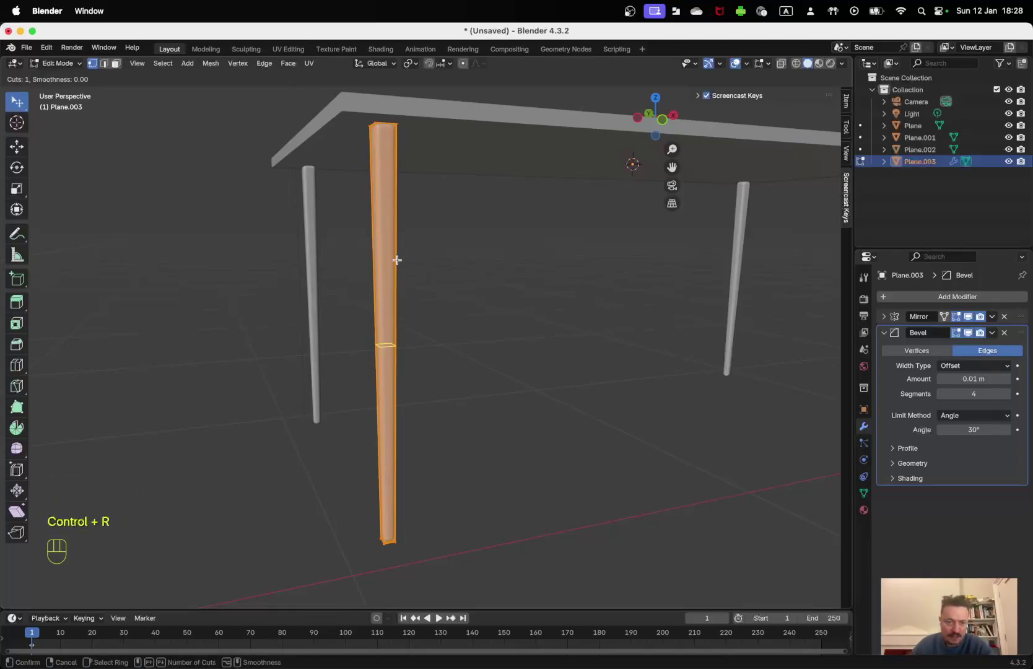
pyautogui.press('Escape')
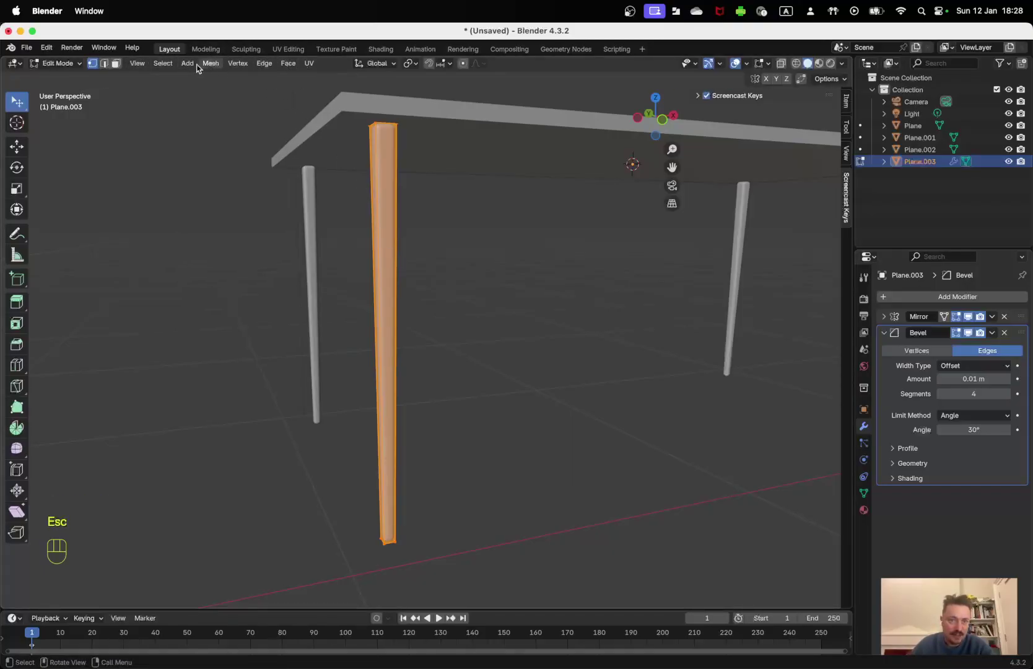
pyautogui.press('Tab')
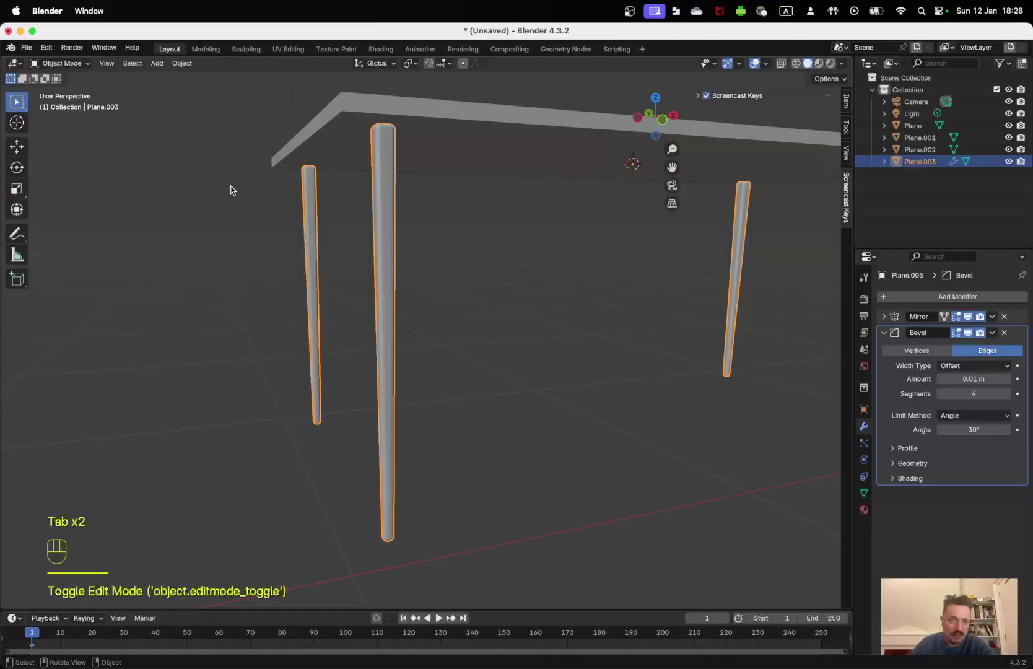
pyautogui.press('Tab')
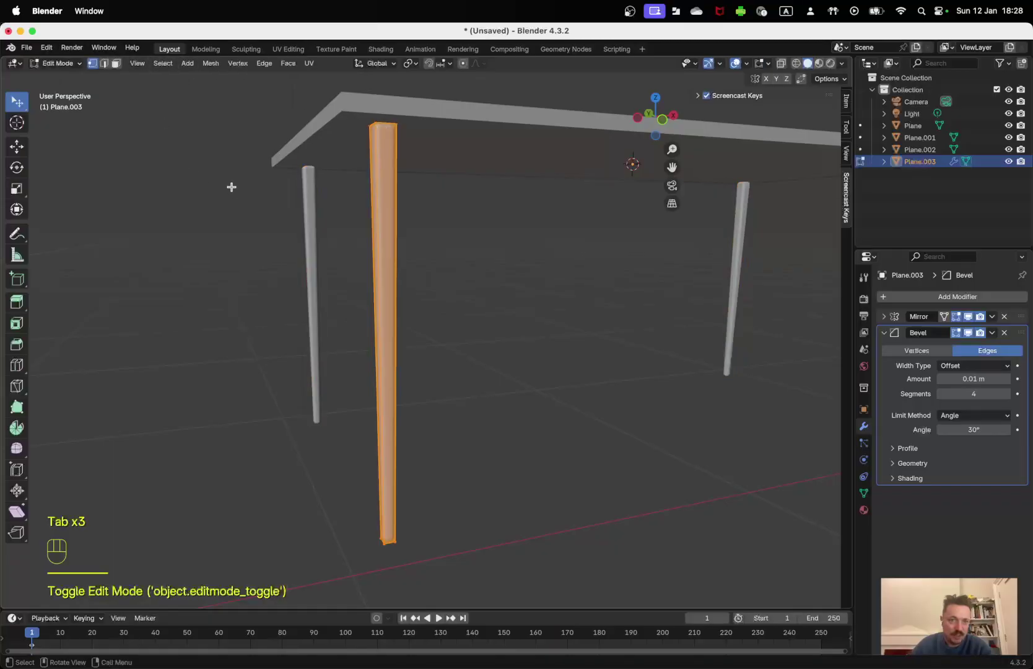
pyautogui.click(210, 64)
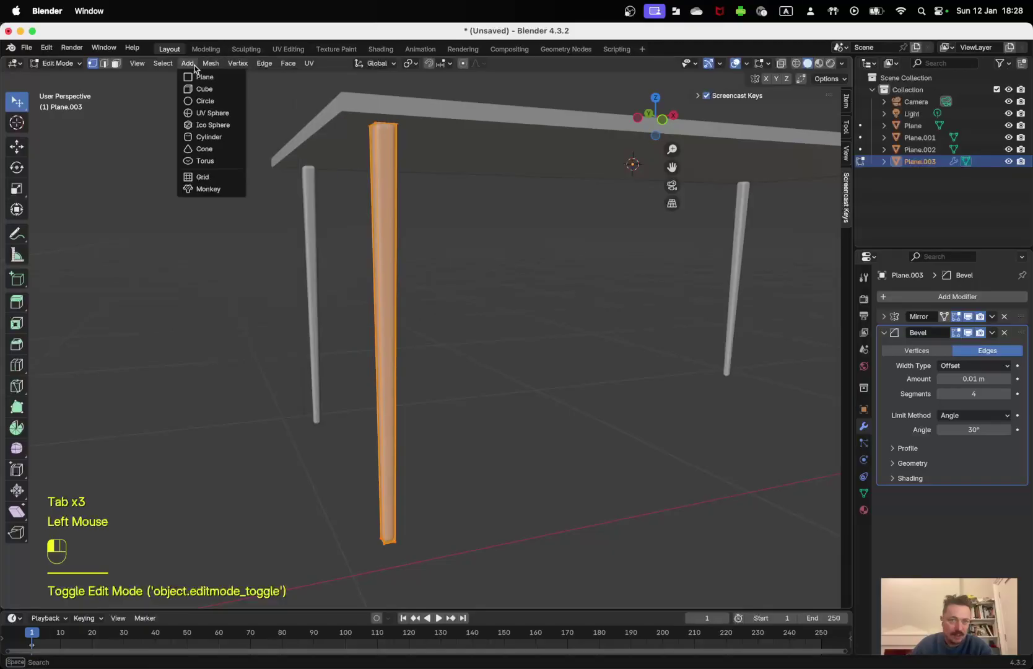
pyautogui.moveTo(192, 67)
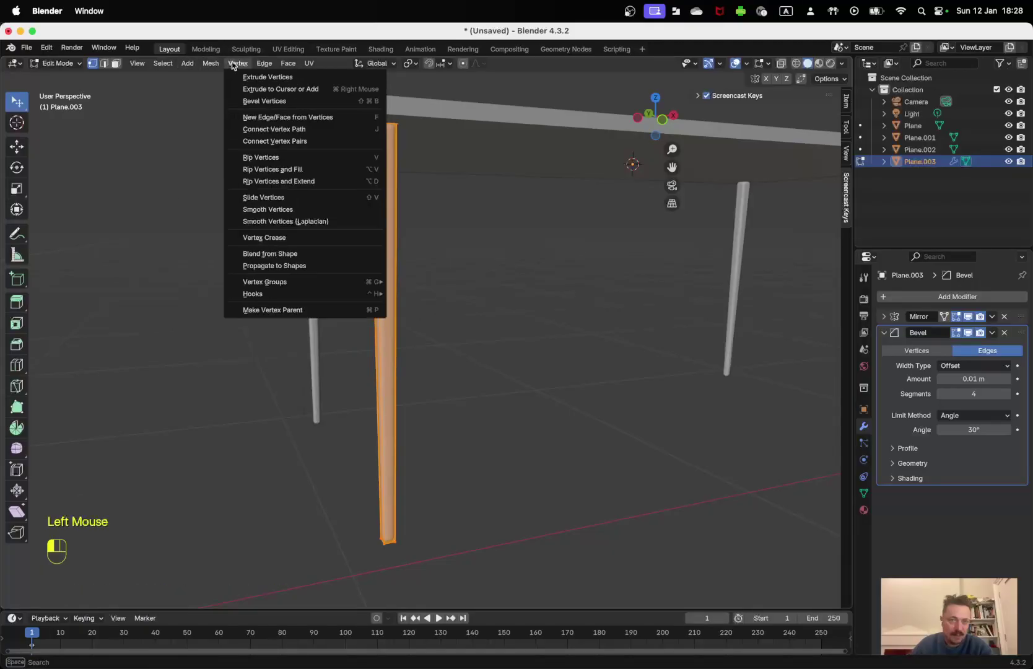
pyautogui.moveTo(253, 66)
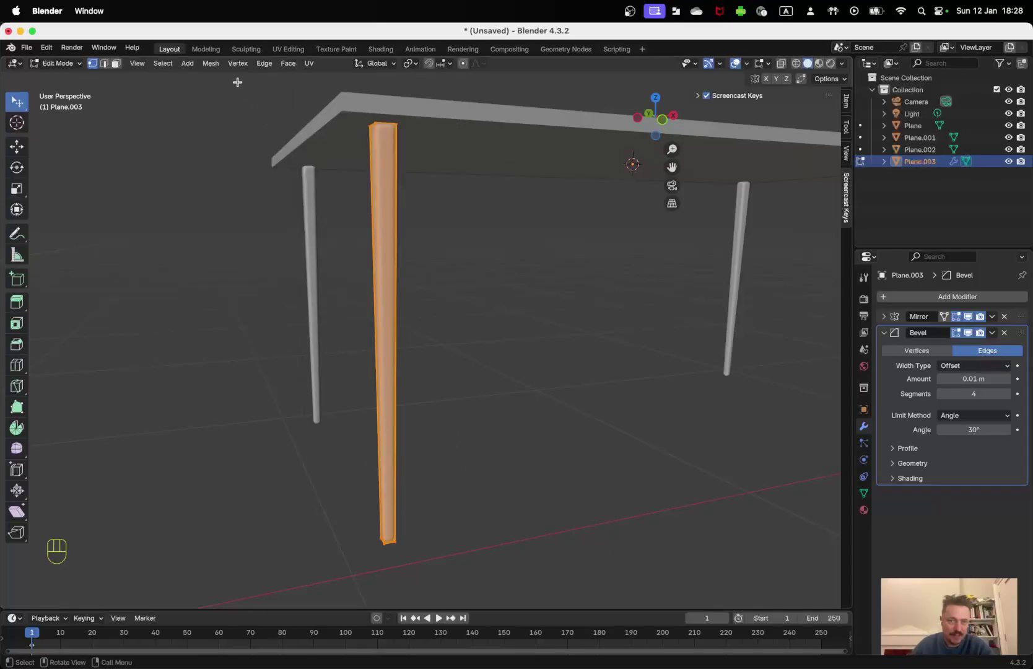
pyautogui.click(212, 64)
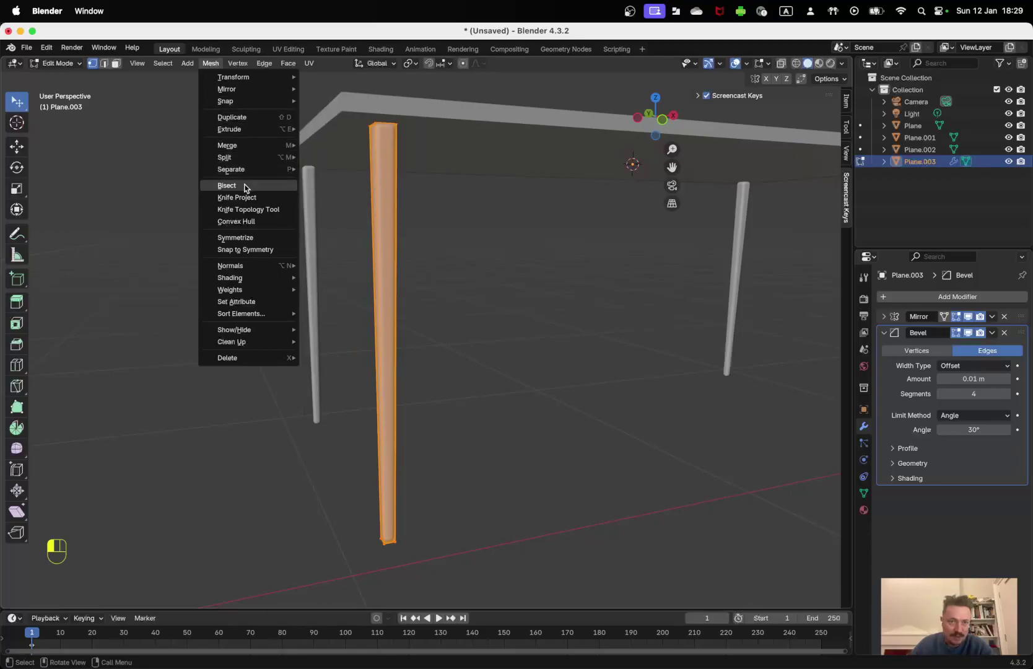
pyautogui.click(238, 64)
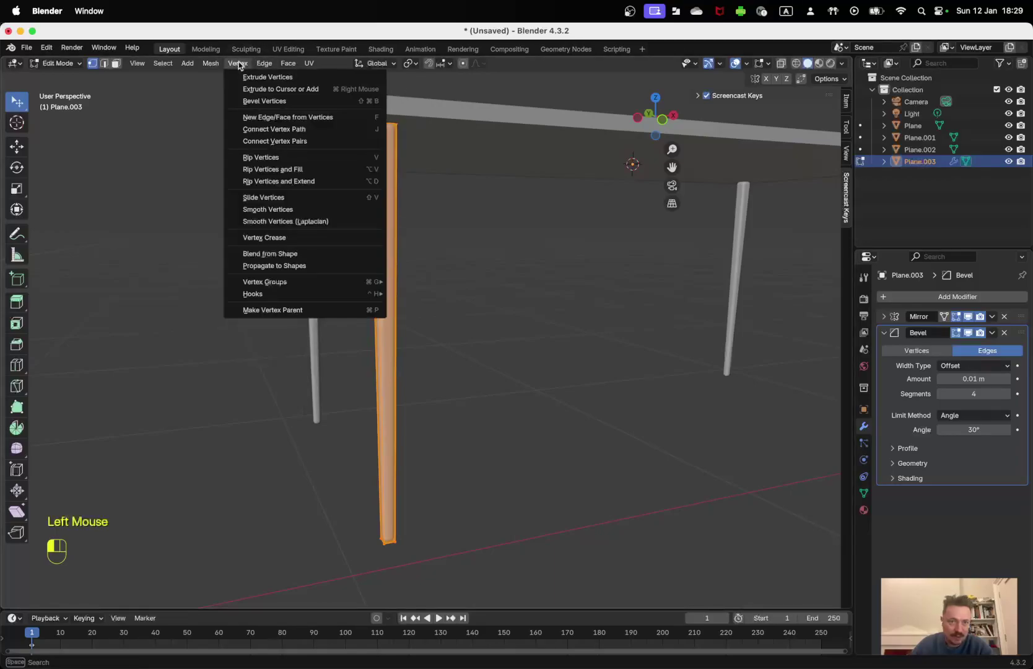
pyautogui.moveTo(289, 63)
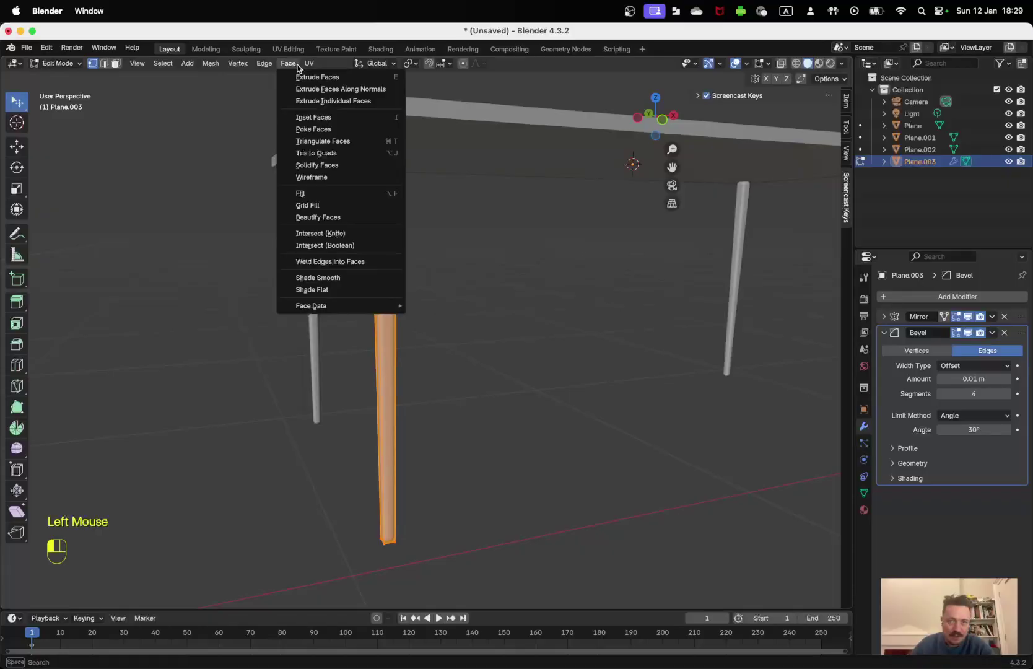
pyautogui.moveTo(220, 67)
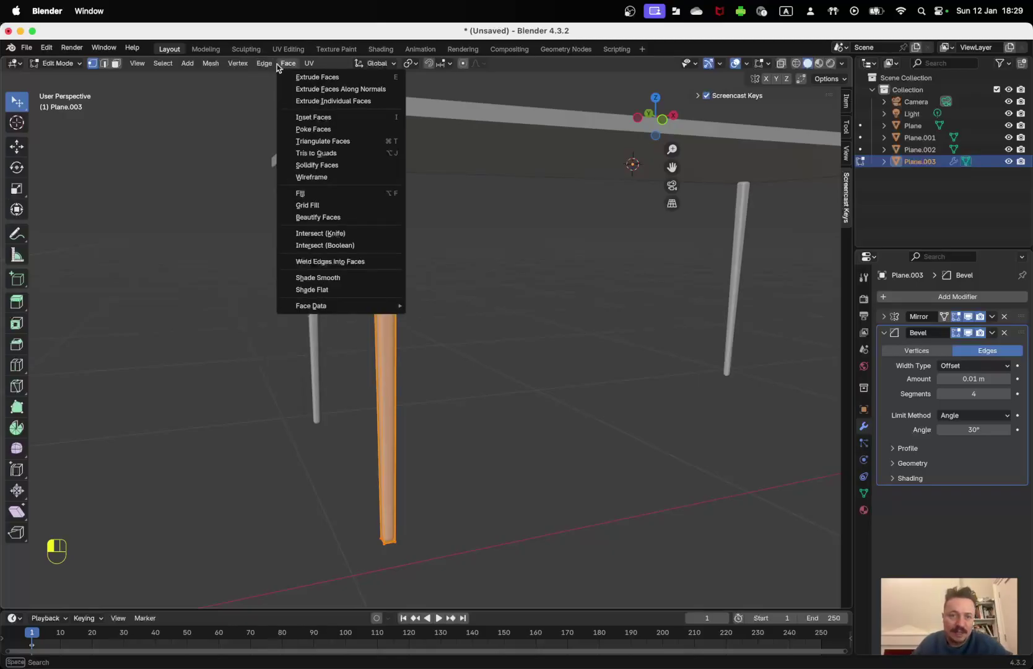
pyautogui.moveTo(245, 65)
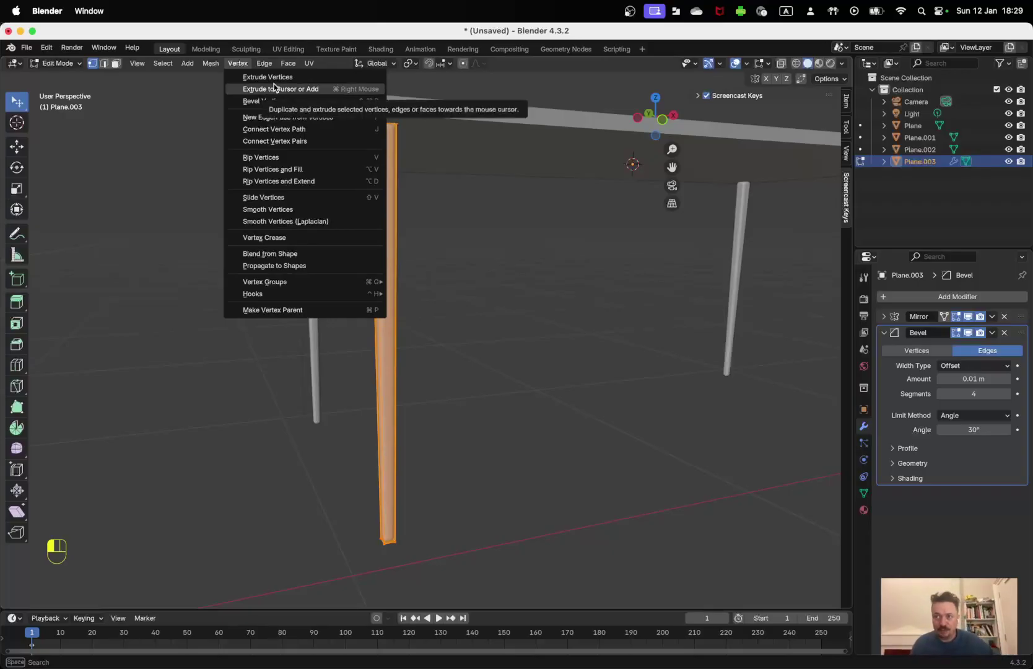
# - Add one loop cut around the edited leg and slide it close to the leg's top end
pyautogui.click(265, 64)
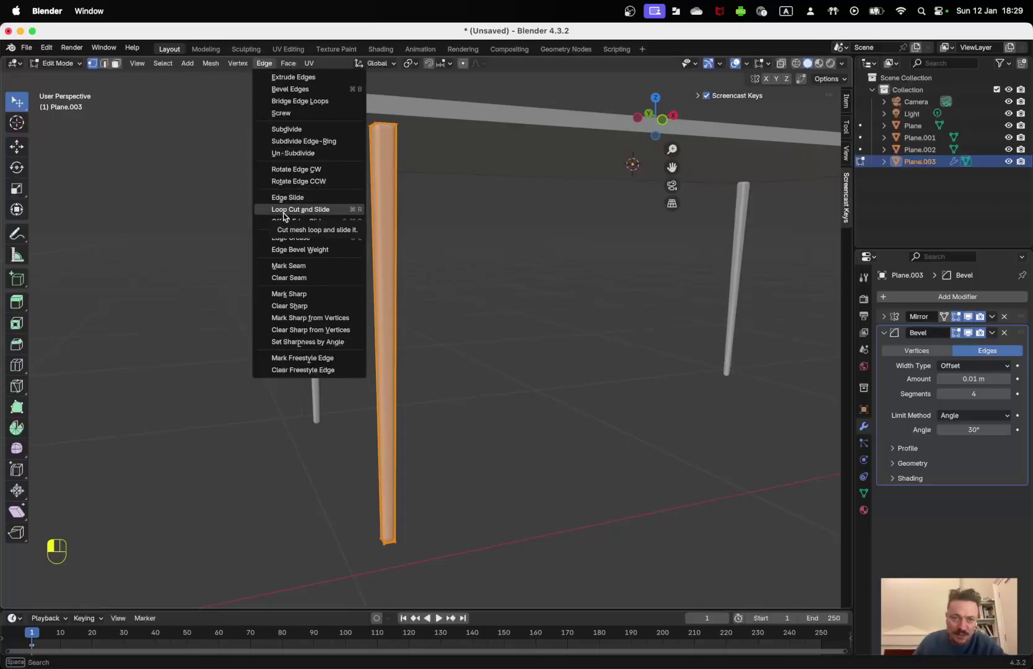
pyautogui.click(327, 210)
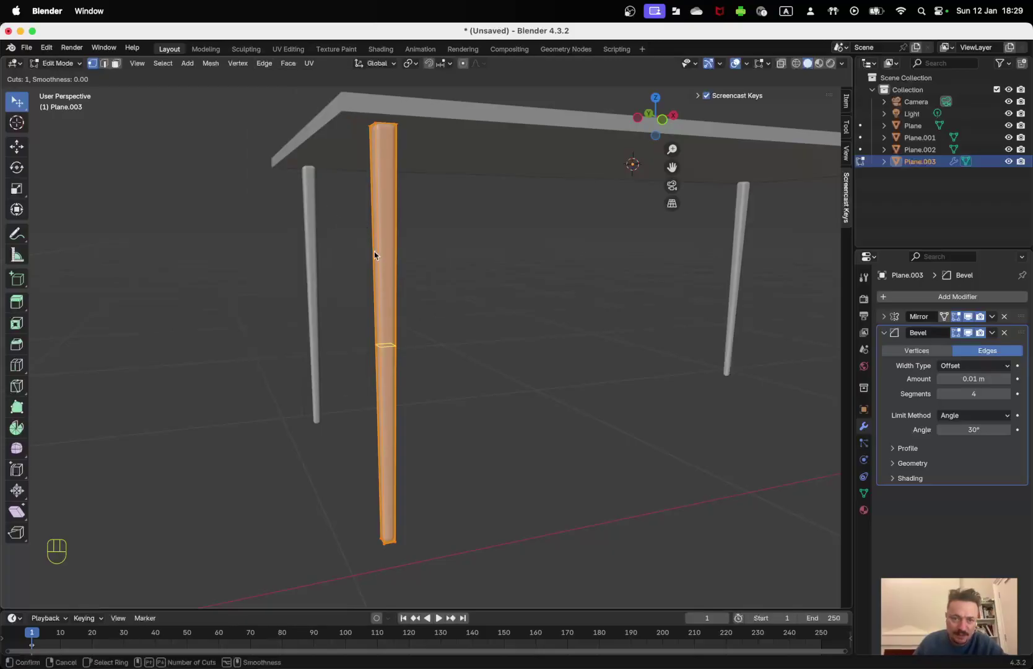
pyautogui.click(388, 285)
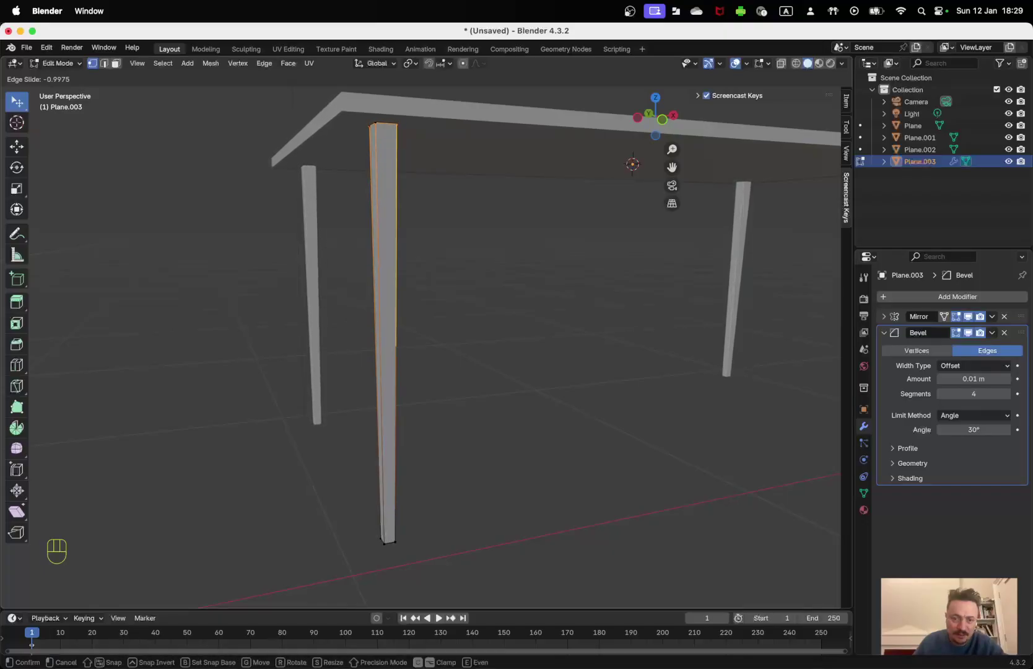
pyautogui.click(410, 79)
# - Move the new edge loop up along Z by about 0.003 m, closer to the leg's top
pyautogui.hotkey('shift', 'b')
pyautogui.moveTo(372, 102); pyautogui.dragTo(413, 153)
pyautogui.moveTo(484, 231); pyautogui.dragTo(457, 226, button='middle')
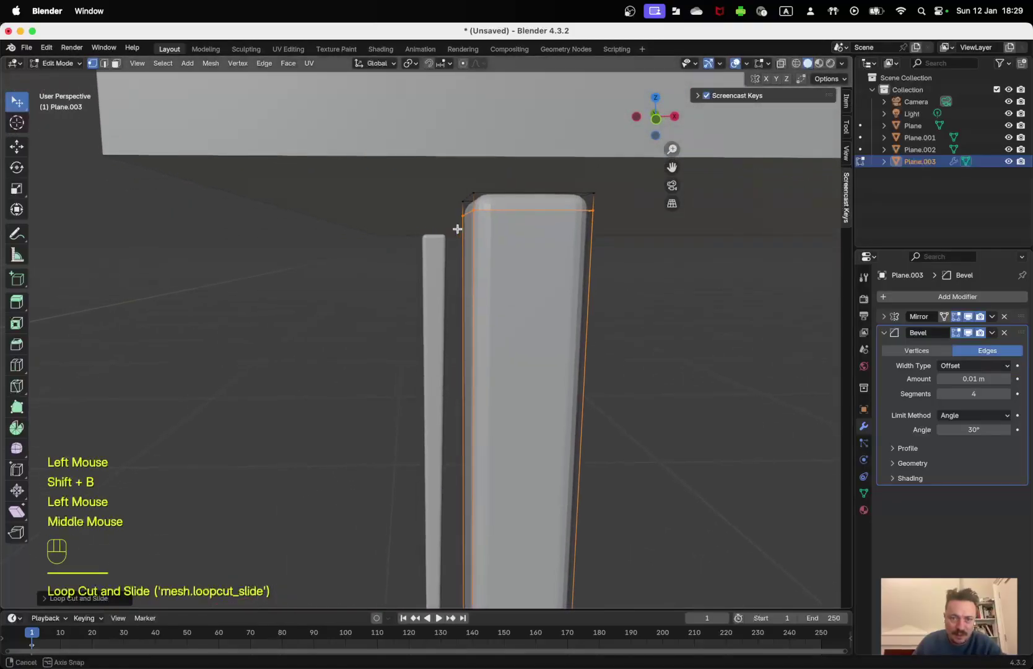
pyautogui.press('g')
pyautogui.press('z')
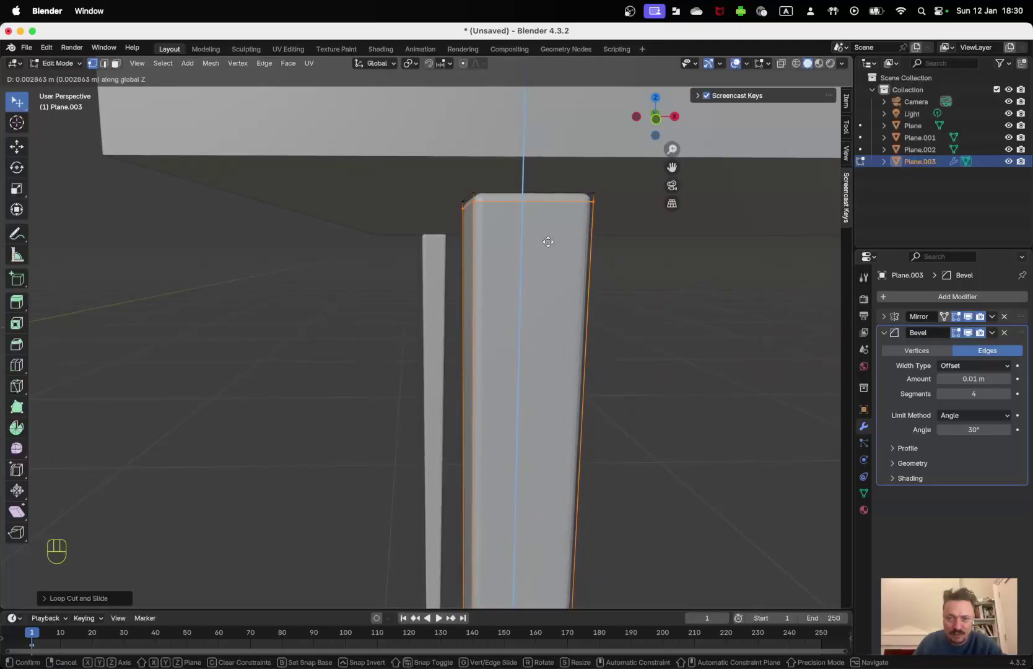
pyautogui.click(548, 242)
# - Examine the bevel and the shading around the leg's top edge loop from several sides
pyautogui.scroll(-2, 545, 241)
pyautogui.keyDown('shift'); pyautogui.middleClick(545, 374); pyautogui.keyUp('shift')
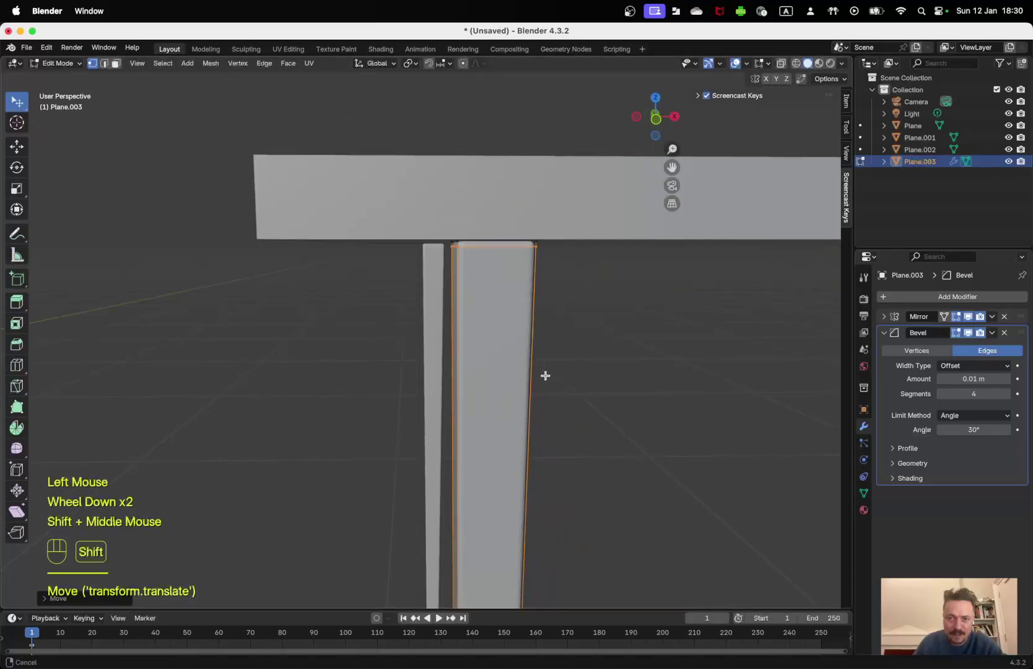
pyautogui.keyDown('shift'); pyautogui.scroll(1, 498, 319); pyautogui.keyUp('shift')
pyautogui.moveTo(498, 319); pyautogui.dragTo(520, 334, button='middle')
pyautogui.moveTo(454, 329); pyautogui.dragTo(445, 319, button='middle')
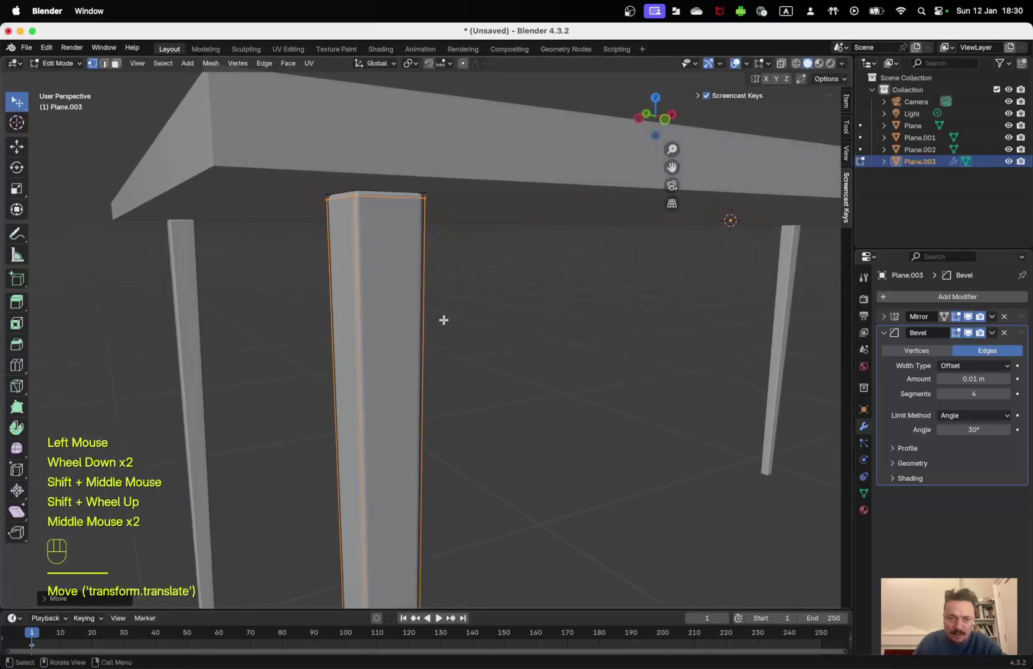
pyautogui.moveTo(403, 245); pyautogui.dragTo(360, 235, button='middle')
pyautogui.scroll(-3, 468, 207)
pyautogui.scroll(3, 466, 214)
pyautogui.scroll(1, 466, 214)
pyautogui.keyDown('shift'); pyautogui.moveTo(474, 216); pyautogui.dragTo(463, 240, button='middle'); pyautogui.keyUp('shift')
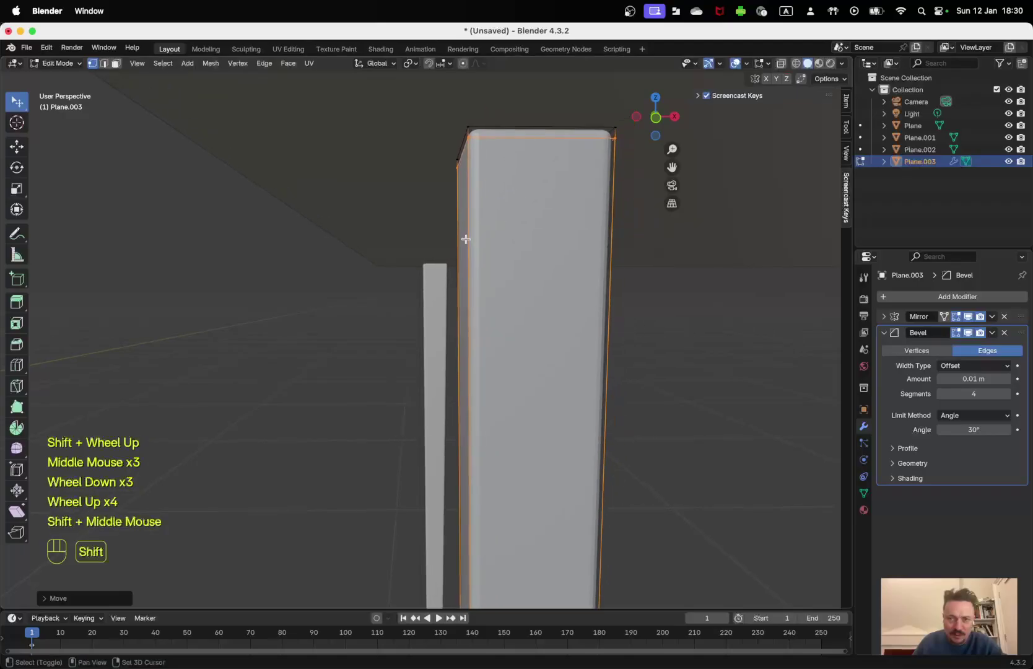
pyautogui.moveTo(471, 174); pyautogui.dragTo(507, 178, button='middle')
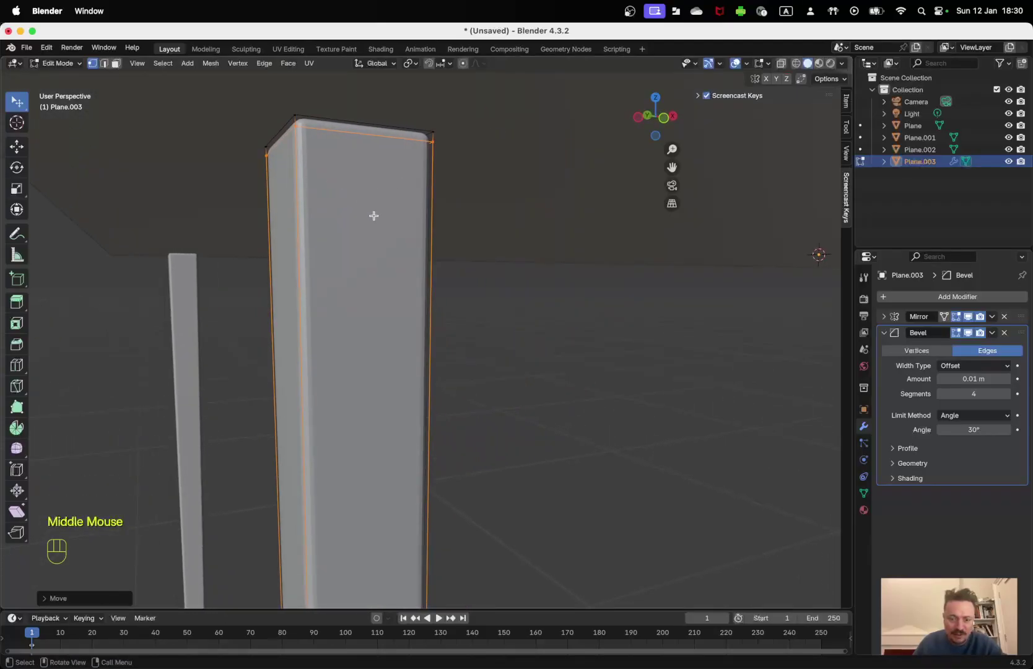
# - Lower the edge loop near the leg's top along Z by about 0.002 m
pyautogui.press('g')
pyautogui.press('z')
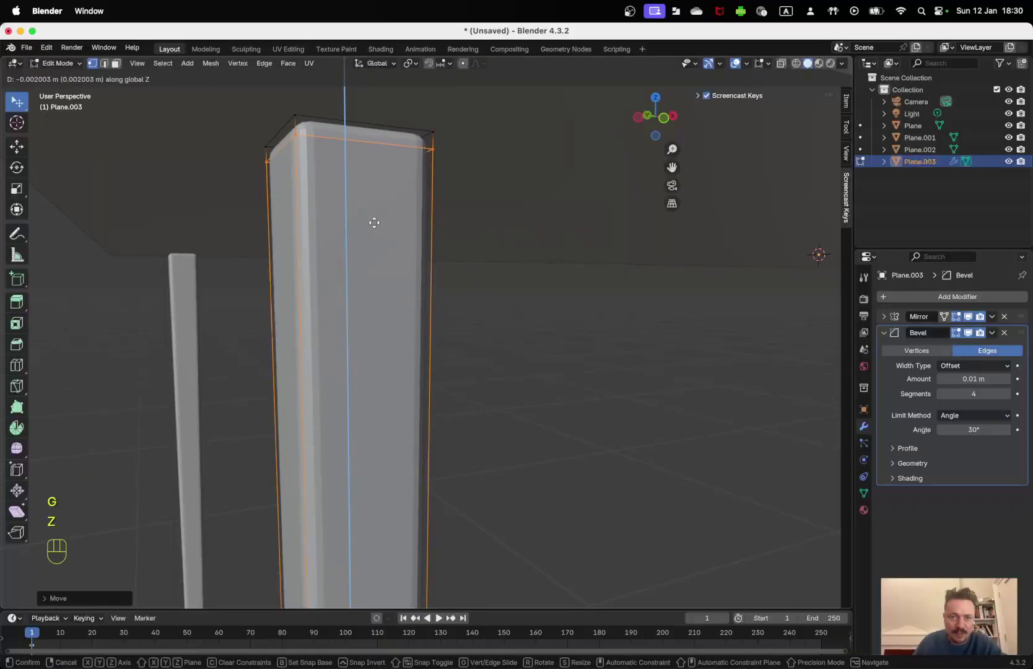
pyautogui.click(374, 220)
# - Show the joint between leg and tabletop from the front in wireframe shading
pyautogui.press('KP_1')
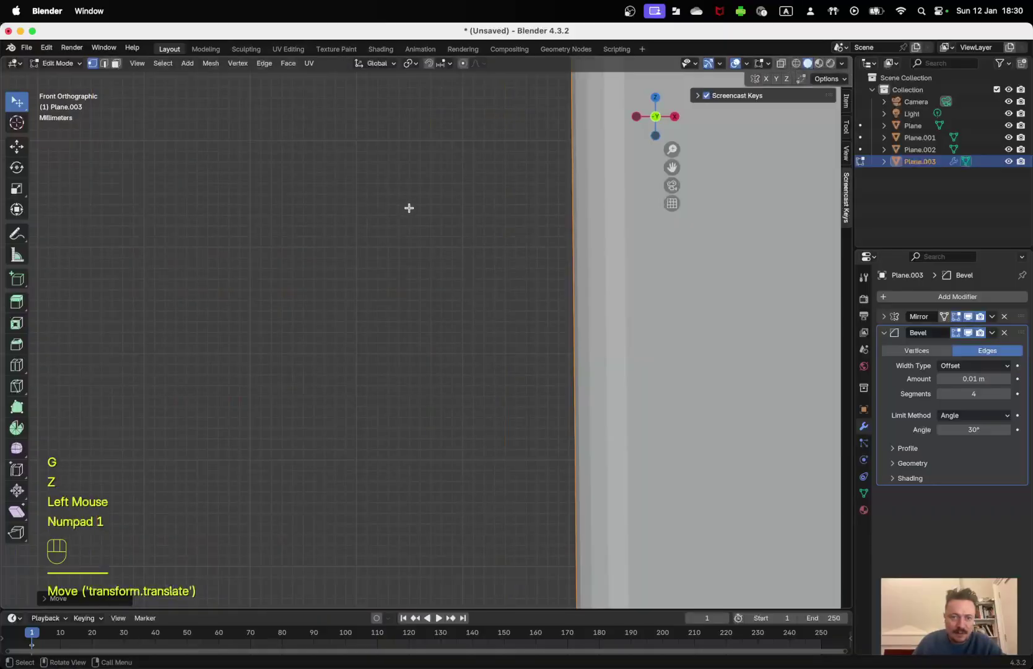
pyautogui.scroll(-4, 409, 209)
pyautogui.keyDown('shift'); pyautogui.moveTo(410, 210); pyautogui.dragTo(399, 233, button='middle'); pyautogui.keyUp('shift')
pyautogui.press('z')
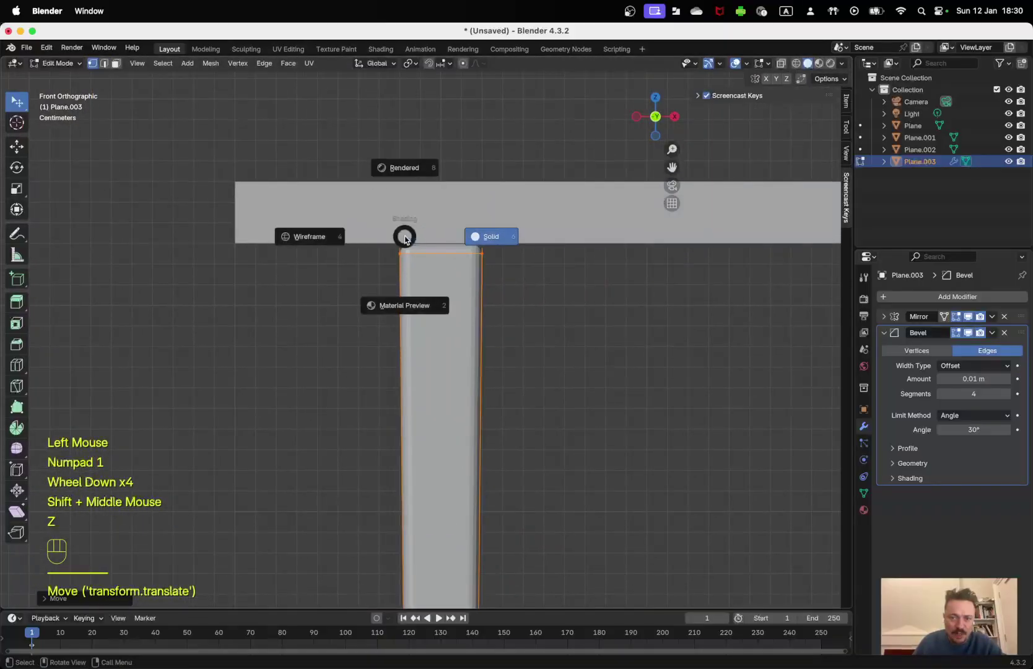
pyautogui.click(330, 238)
pyautogui.scroll(-3, 463, 243)
pyautogui.scroll(2, 464, 244)
# - Clear the selection and circle-select only the vertices at the leg's top end
pyautogui.press('a')
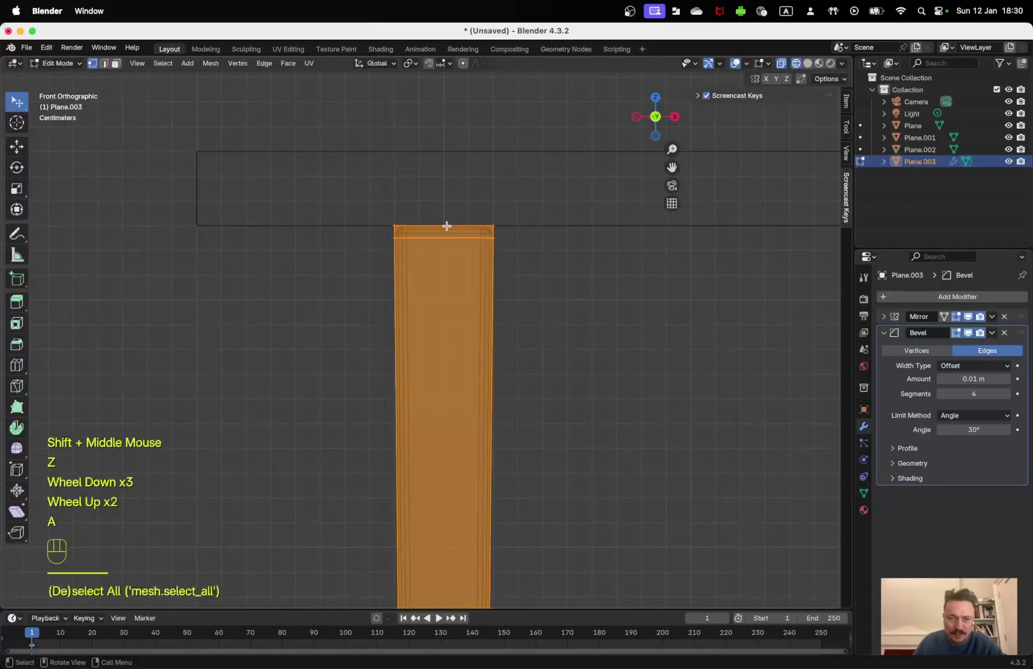
pyautogui.press('a')
pyautogui.press('a')
pyautogui.press('a')
pyautogui.press('a')
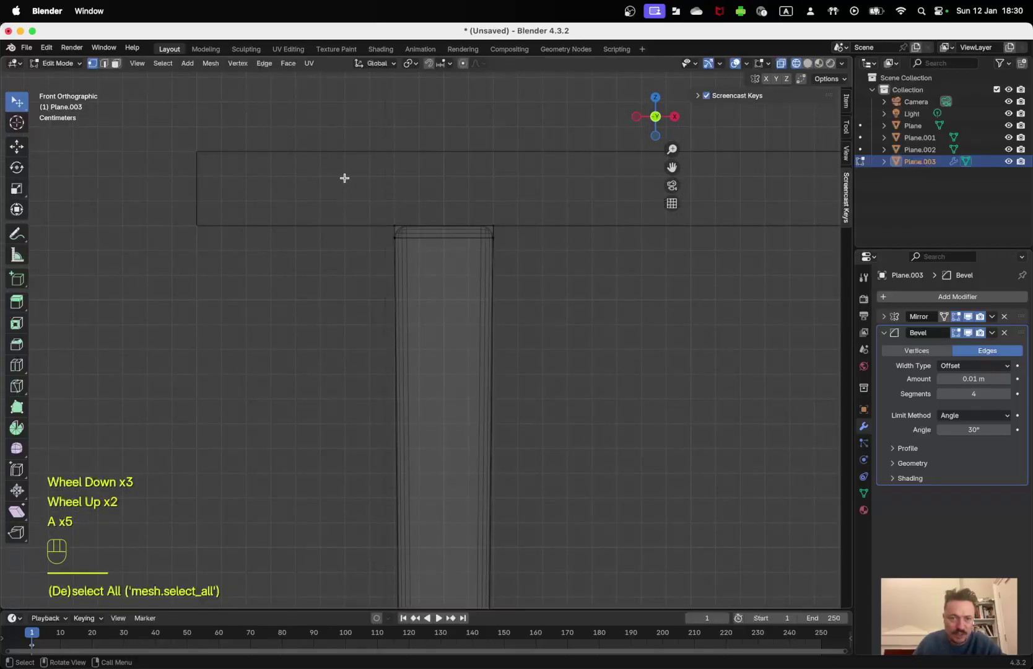
pyautogui.press('c')
pyautogui.moveTo(394, 215); pyautogui.dragTo(488, 221)
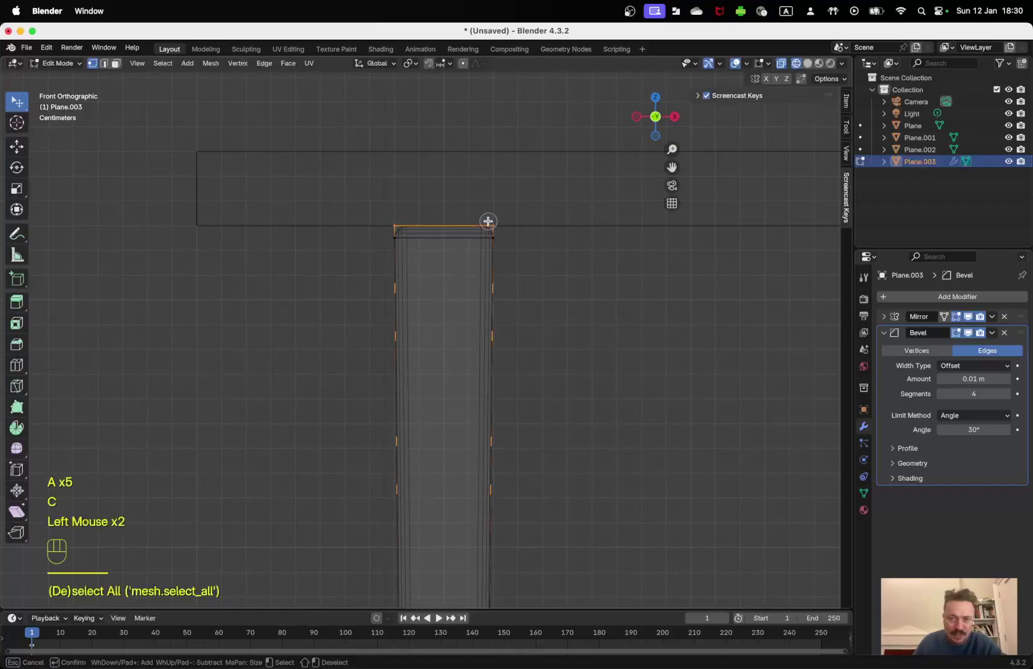
pyautogui.rightClick(529, 269)
# - Move the leg's top vertices up along Z by about 0.01 m into the tabletop, and leave Edit Mode
pyautogui.moveTo(529, 269); pyautogui.dragTo(561, 308, button='middle')
pyautogui.scroll(2, 547, 284)
pyautogui.press('KP_1')
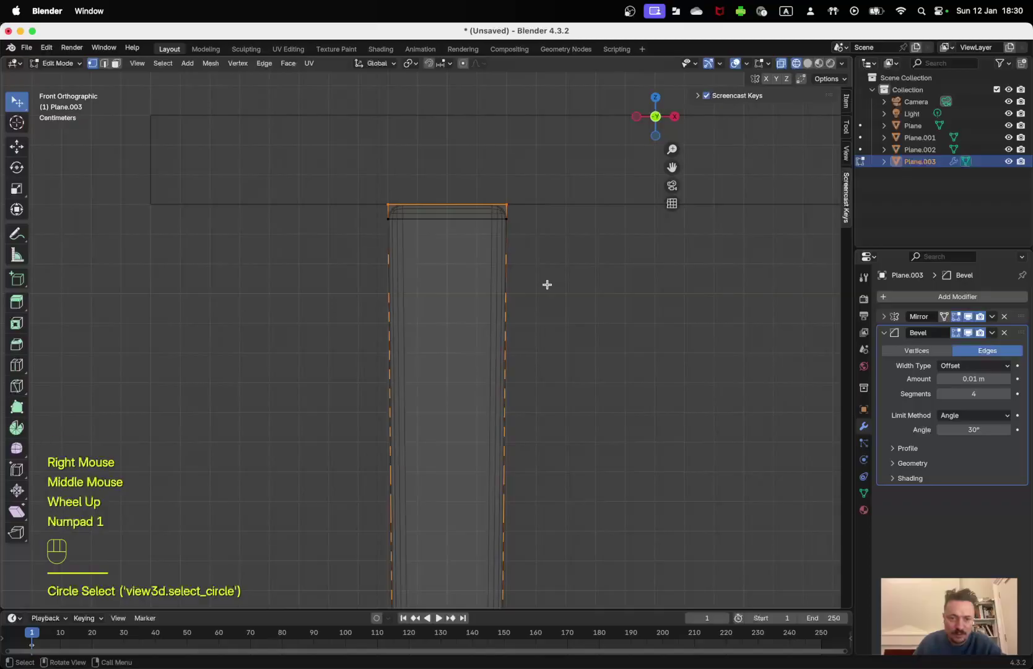
pyautogui.press('g')
pyautogui.press('z')
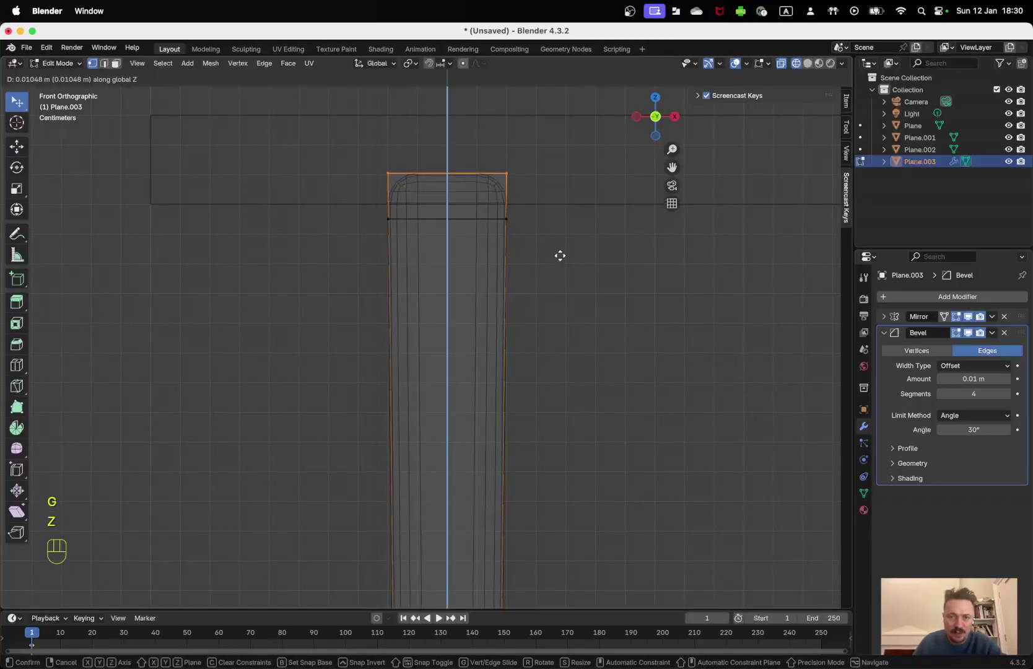
pyautogui.click(559, 255)
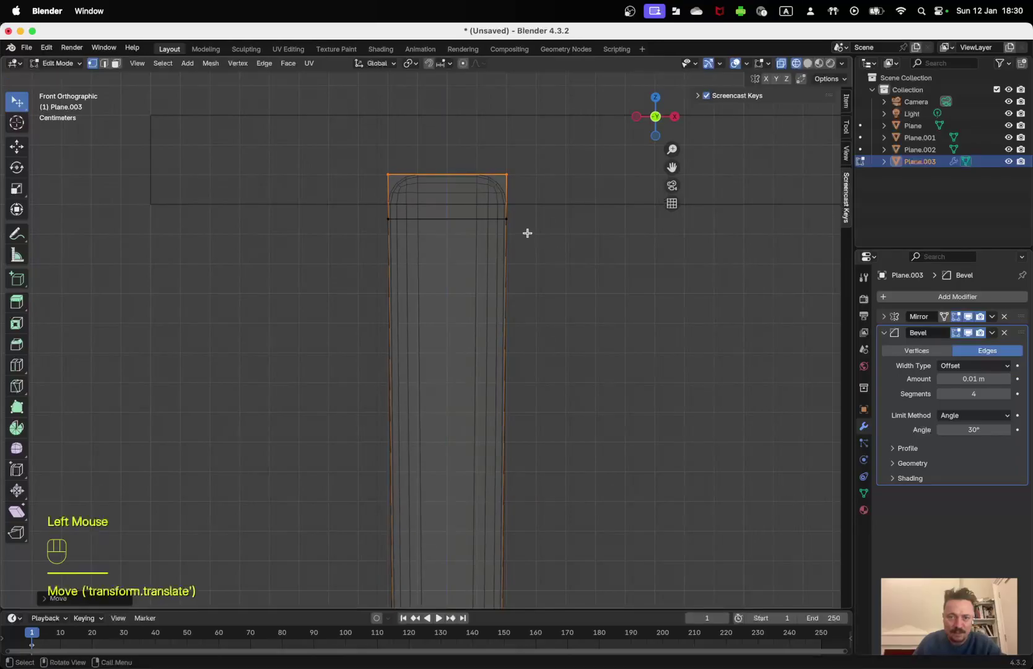
pyautogui.press('Tab')
pyautogui.scroll(-6, 529, 236)
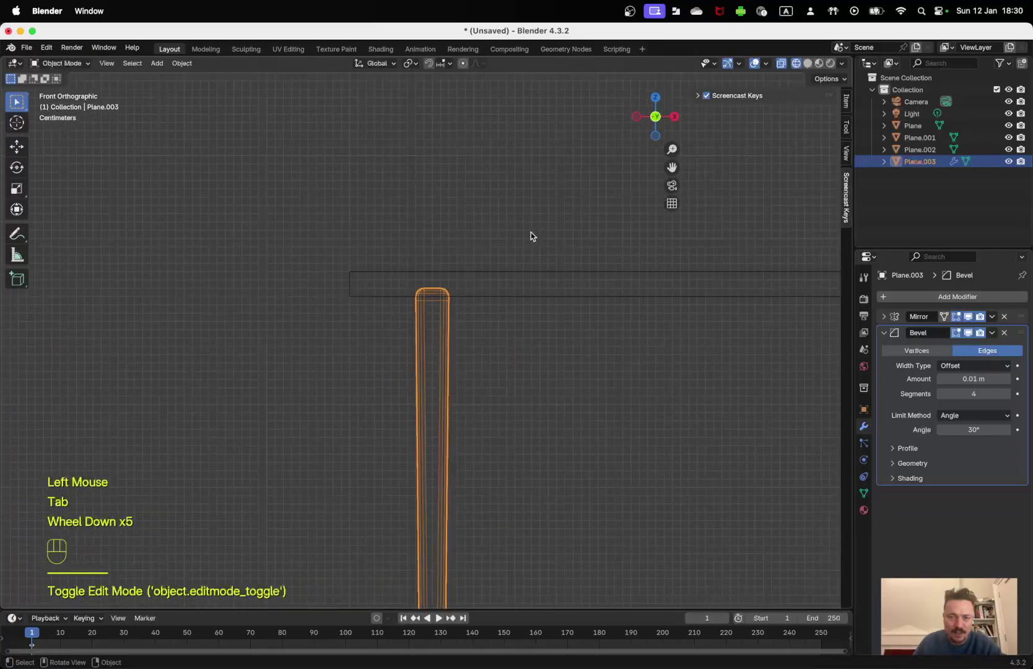
# - Examine the rounded bottom end of the leg where it meets the ground line in the front wireframe view
pyautogui.keyDown('shift'); pyautogui.moveTo(529, 236); pyautogui.dragTo(545, 178, button='middle'); pyautogui.keyUp('shift')
pyautogui.keyDown('shift'); pyautogui.moveTo(521, 322); pyautogui.dragTo(520, 219, button='middle'); pyautogui.keyUp('shift')
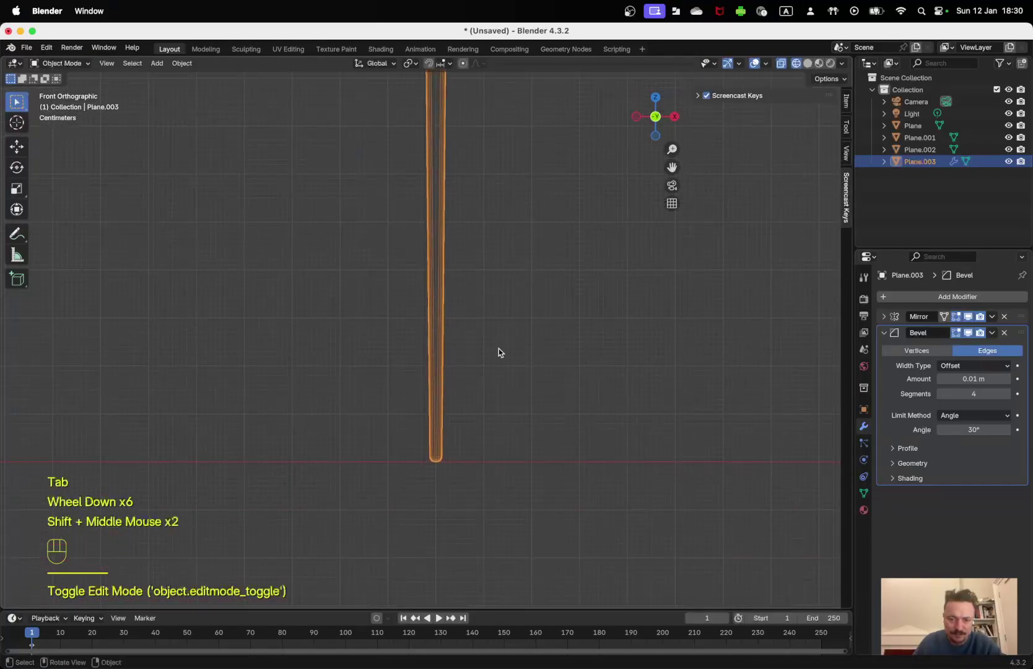
pyautogui.hotkey('shift', 'b')
pyautogui.moveTo(398, 433); pyautogui.dragTo(478, 484)
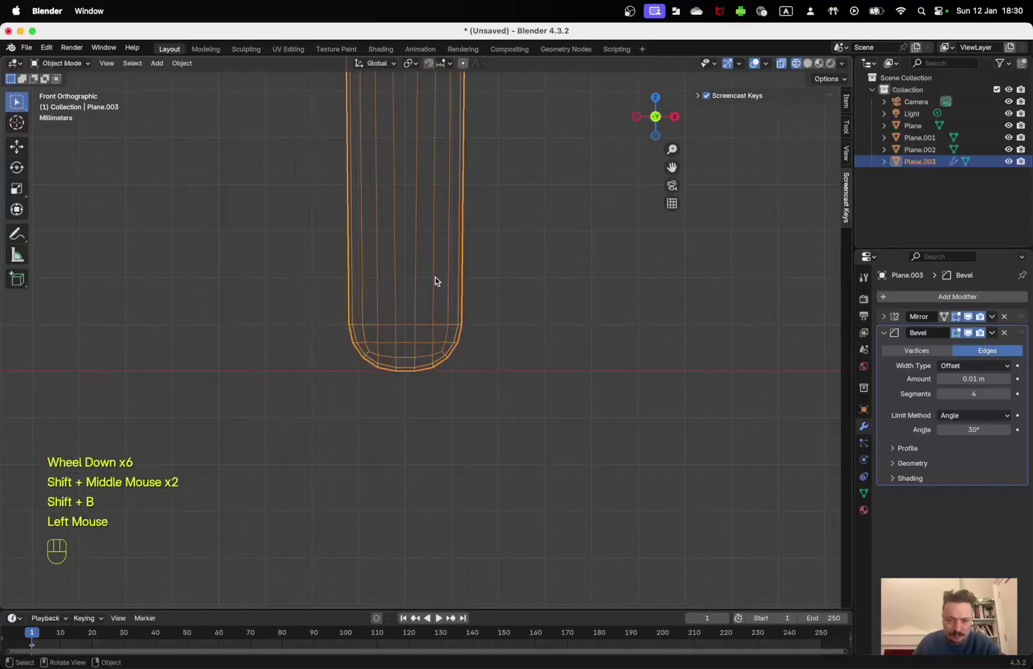
pyautogui.press('Tab')
pyautogui.press('Tab')
pyautogui.scroll(-7, 437, 279)
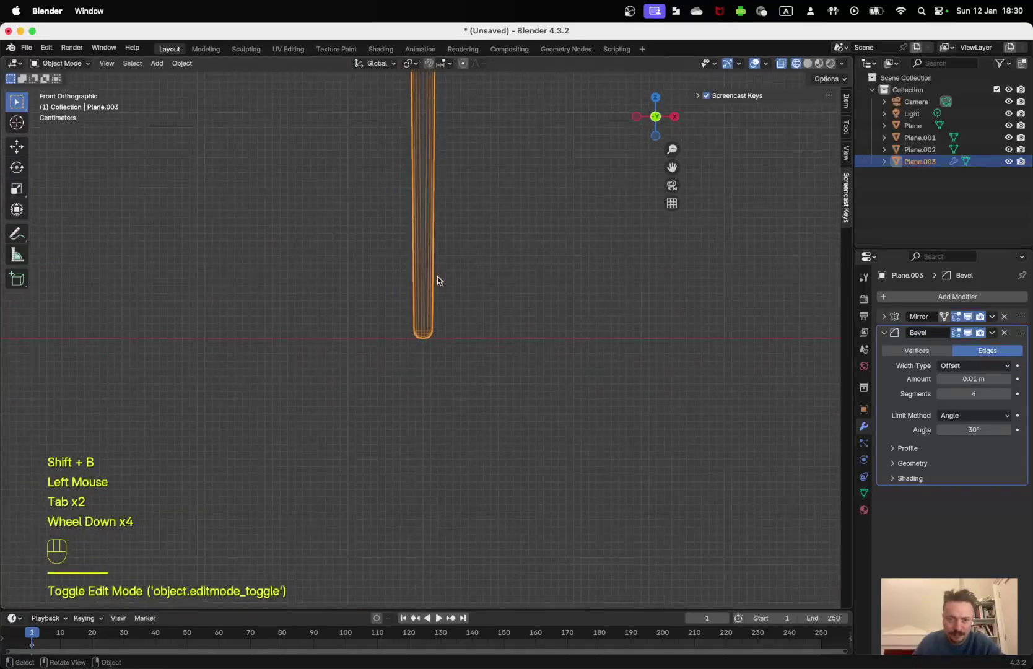
# - Select every object in the scene and preview the whole table in Rendered shading
pyautogui.keyDown('shift'); pyautogui.moveTo(447, 277); pyautogui.dragTo(465, 315, button='middle'); pyautogui.keyUp('shift')
pyautogui.scroll(-1, 468, 316)
pyautogui.press('a')
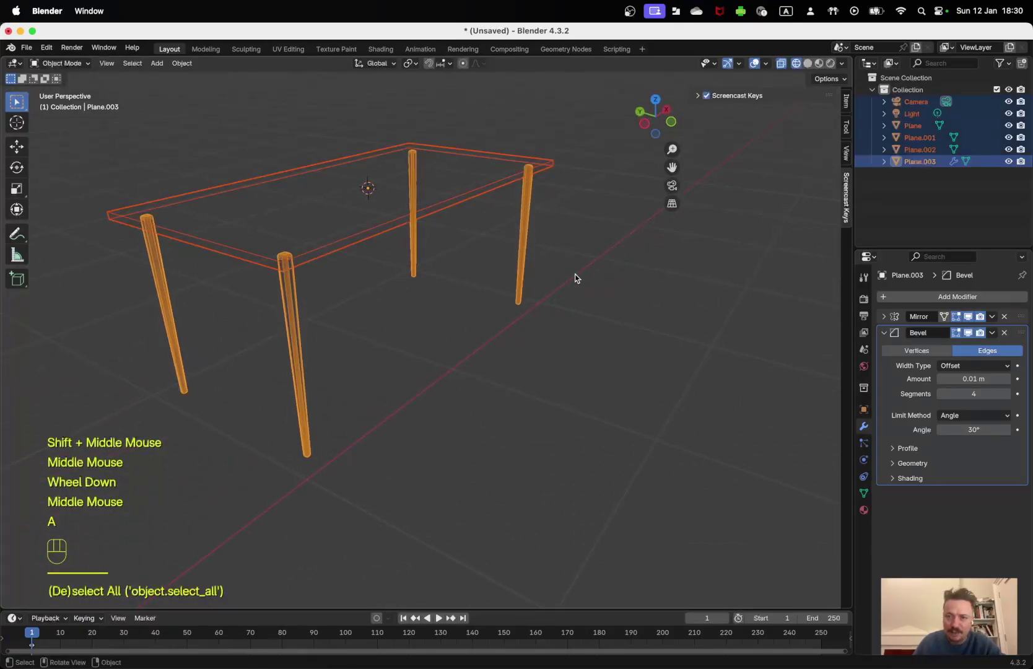
pyautogui.press('z')
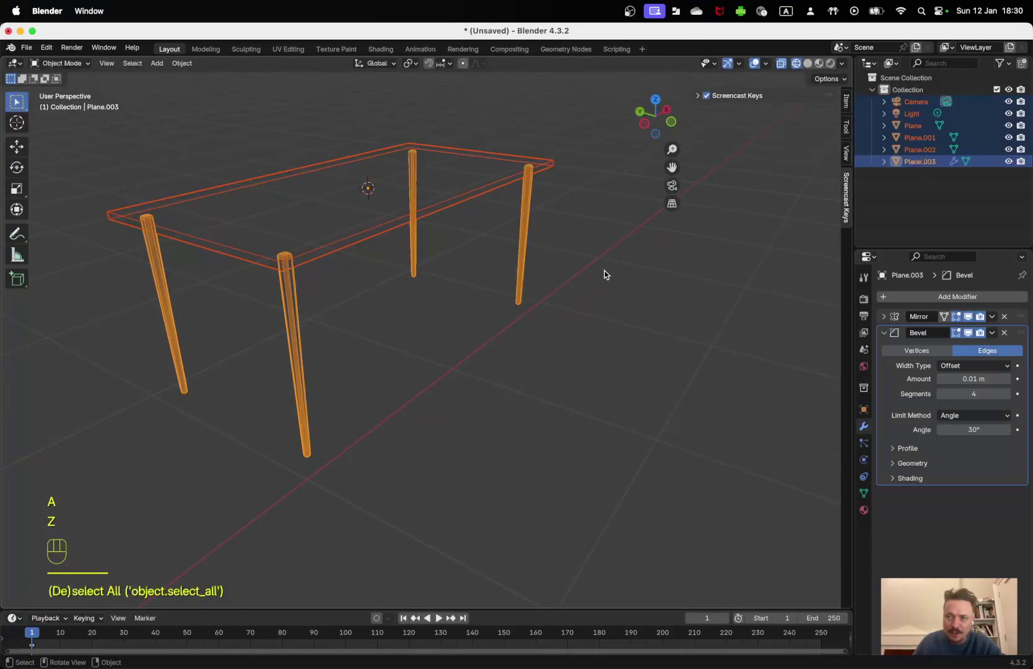
pyautogui.press('z')
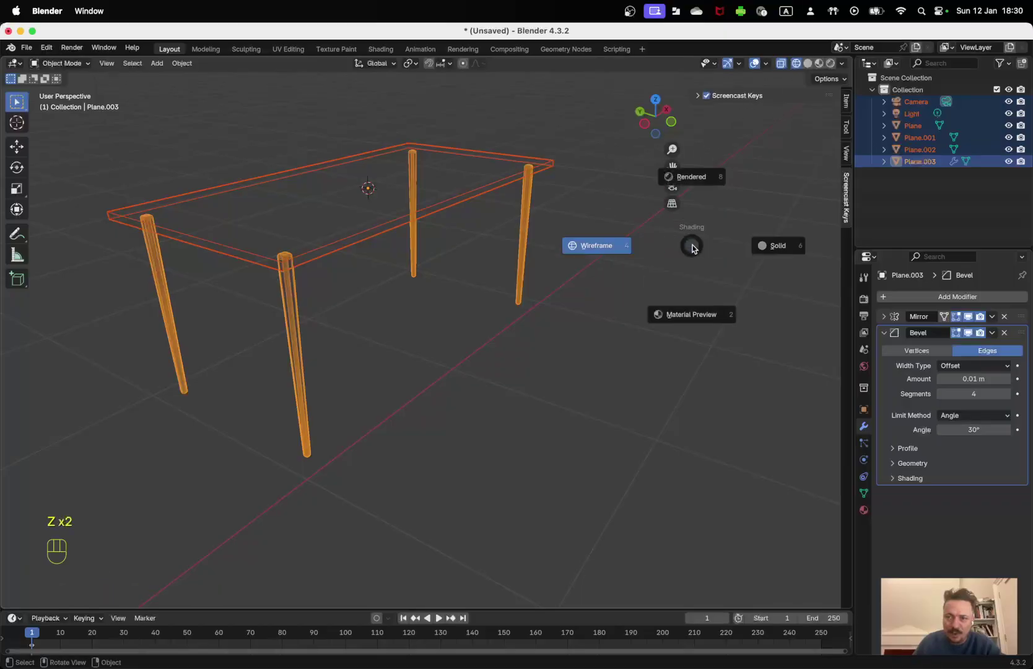
pyautogui.click(710, 182)
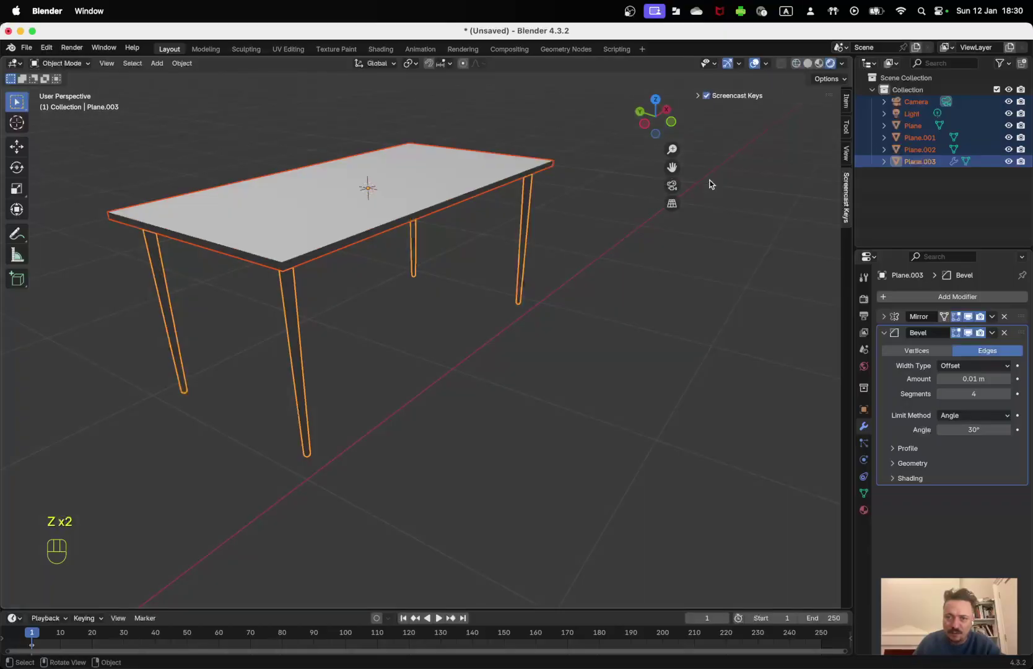
# - Set the viewport to Solid shading to show the tabletop and all four legs
pyautogui.moveTo(668, 273)
pyautogui.mouseDown(button='middle')
pyautogui.moveTo(662, 282)
pyautogui.moveTo(653, 263)
pyautogui.mouseUp(button='middle')
pyautogui.press('z')
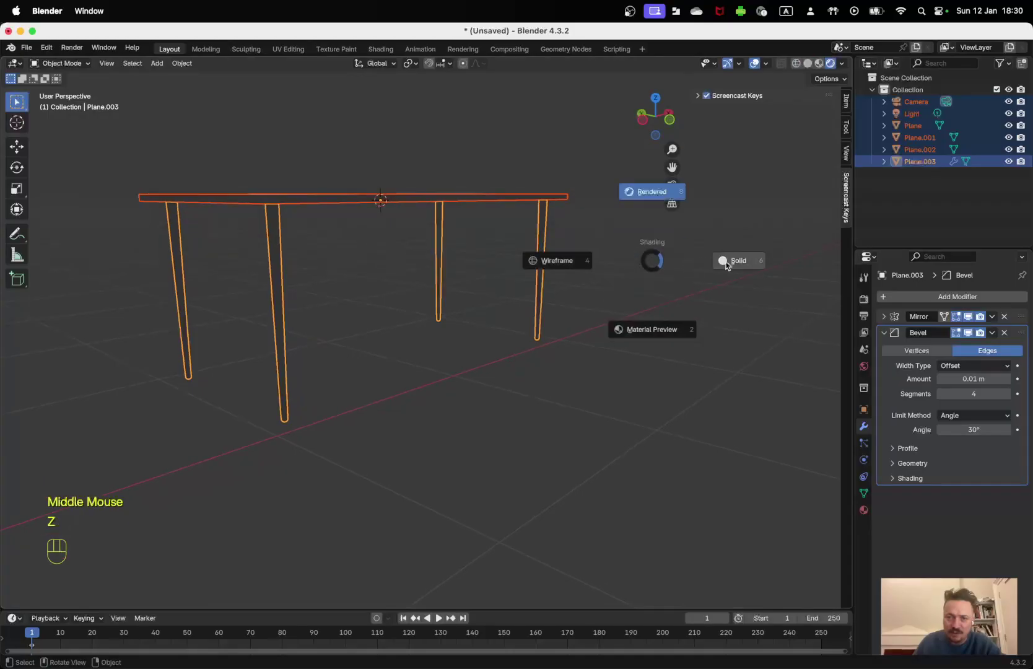
pyautogui.click(733, 265)
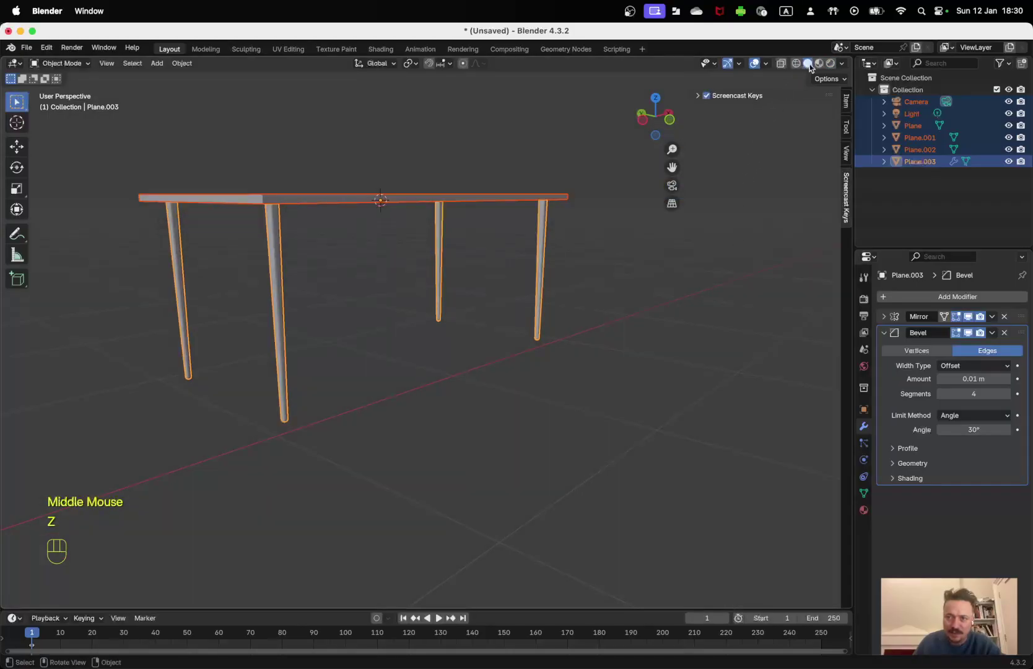
# - Bring both tables into view and erase the annotation beside the farther table with the Annotate Eraser
pyautogui.moveTo(629, 254); pyautogui.dragTo(538, 332, button='middle')
pyautogui.scroll(-2, 558, 302)
pyautogui.moveTo(20, 230); pyautogui.dragTo(92, 308)
pyautogui.moveTo(185, 255); pyautogui.dragTo(147, 301)
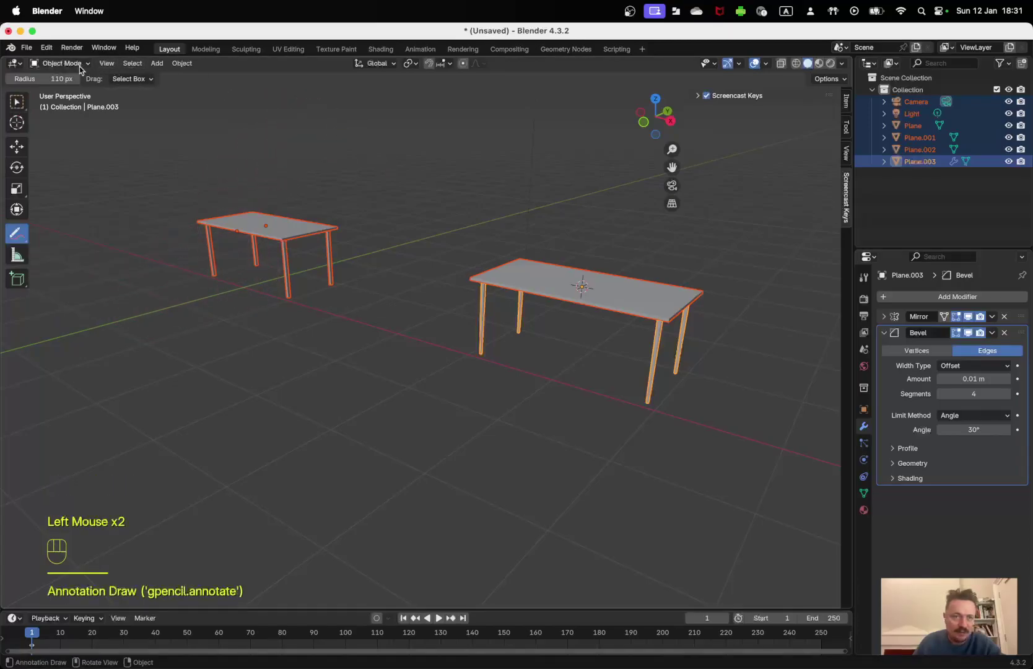
# - Save the scene as table_.blend in the Blender_Files folder
pyautogui.click(27, 47)
pyautogui.click(51, 137)
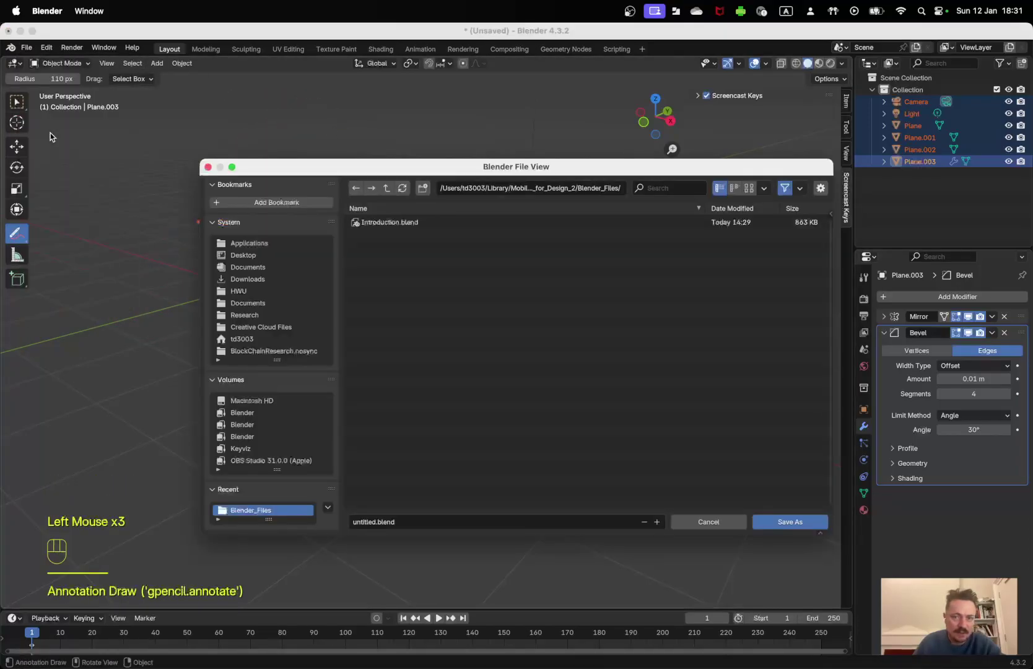
pyautogui.moveTo(376, 522); pyautogui.dragTo(302, 520)
pyautogui.write('t')
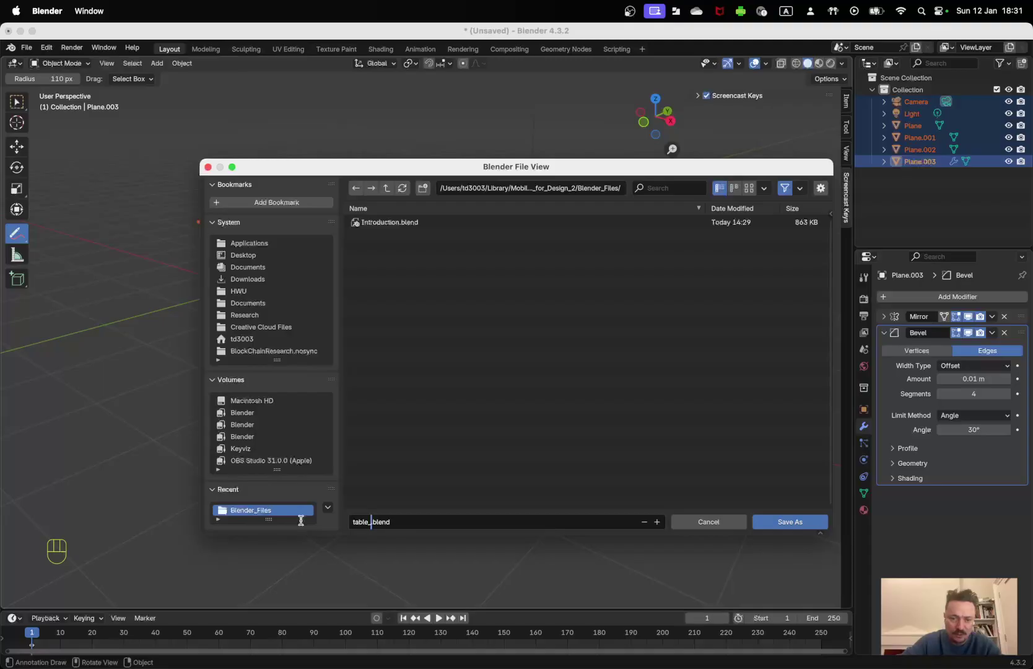
pyautogui.press('super+Tab')
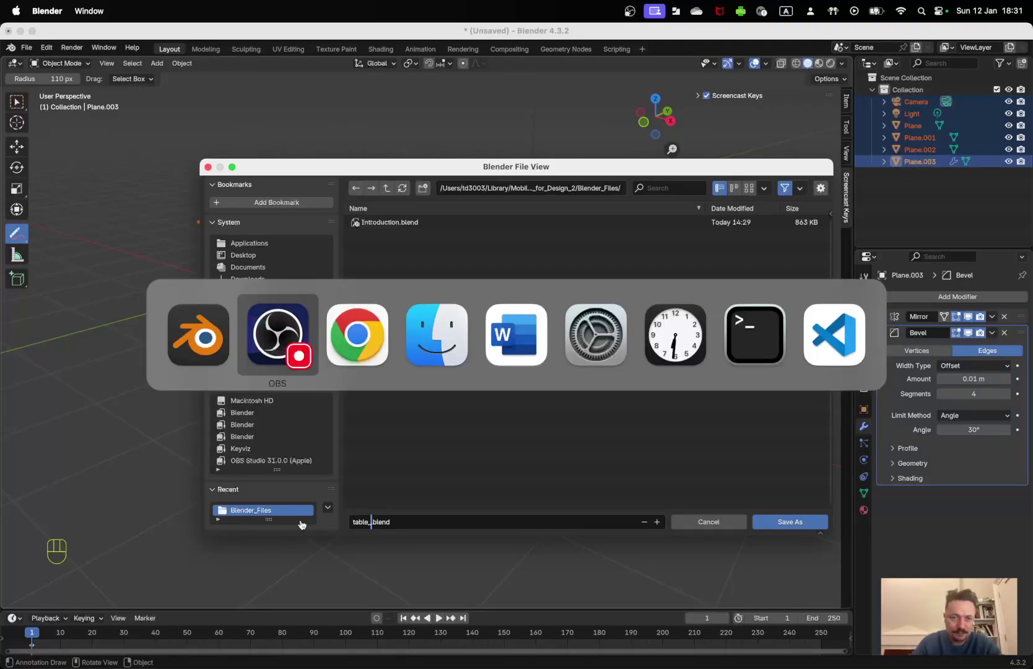
pyautogui.press('super+Tab')
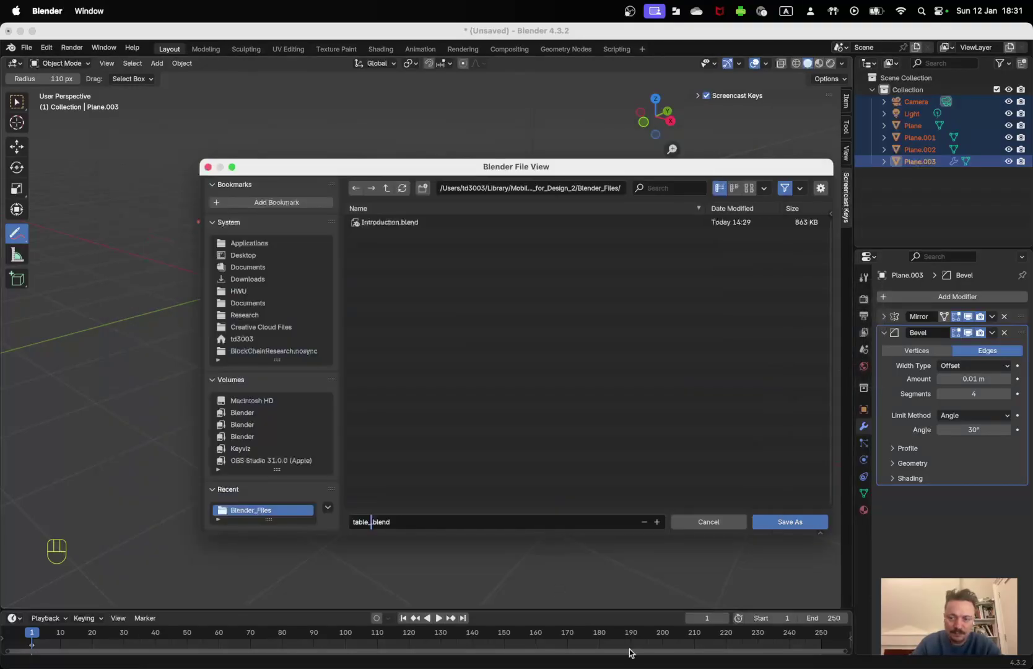
pyautogui.click(775, 524)
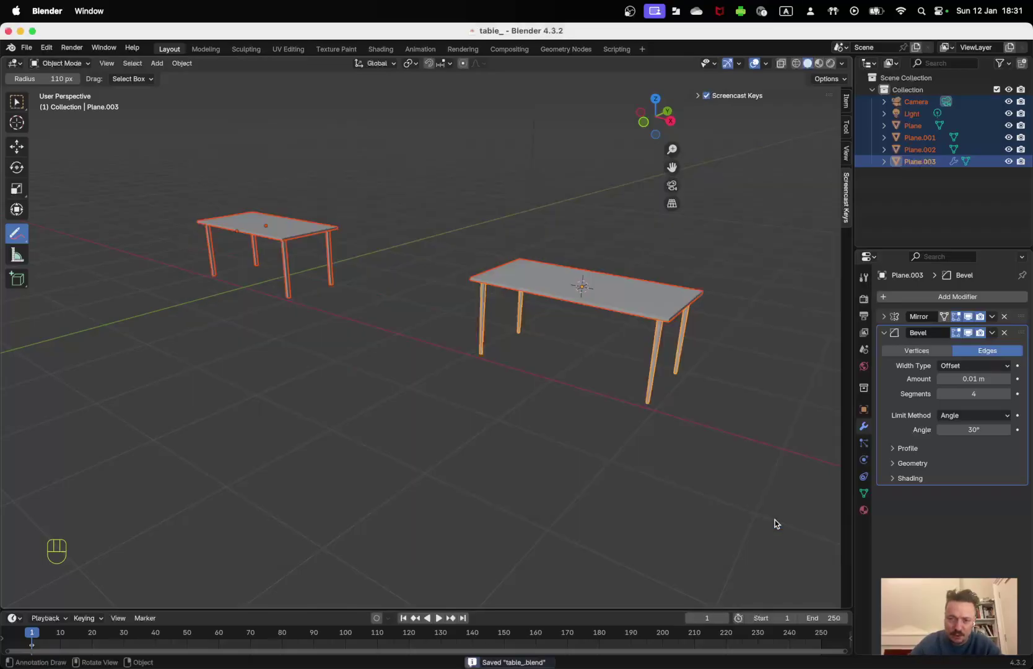
pyautogui.click(632, 11)
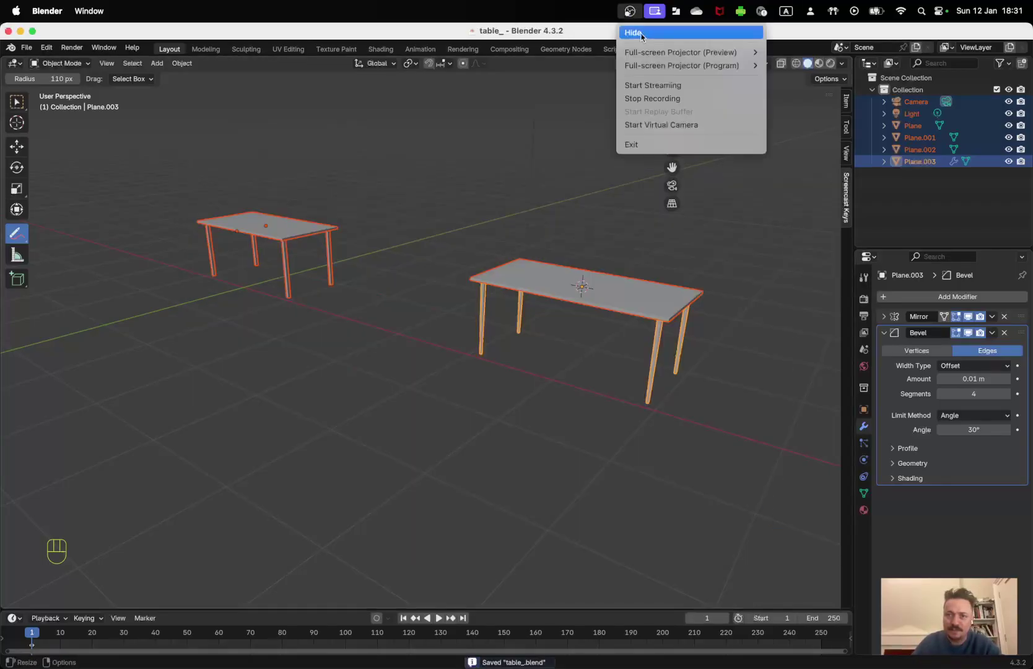